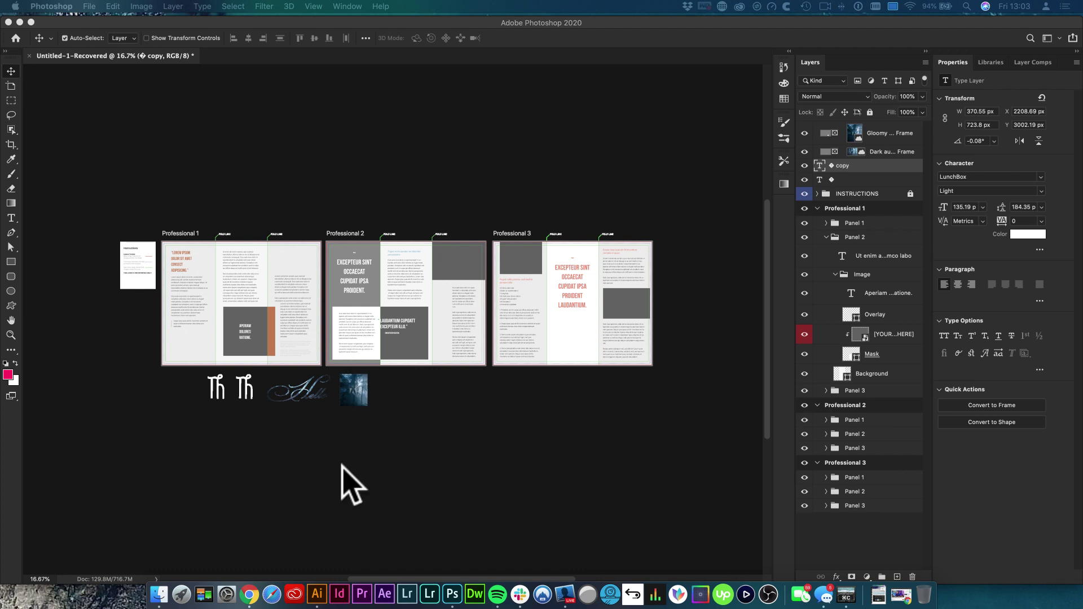
# Step: Switch to Chrome, reposition its window over Photoshop and examine the Dingbats categories on the dafont page
pyautogui.click(249, 594)
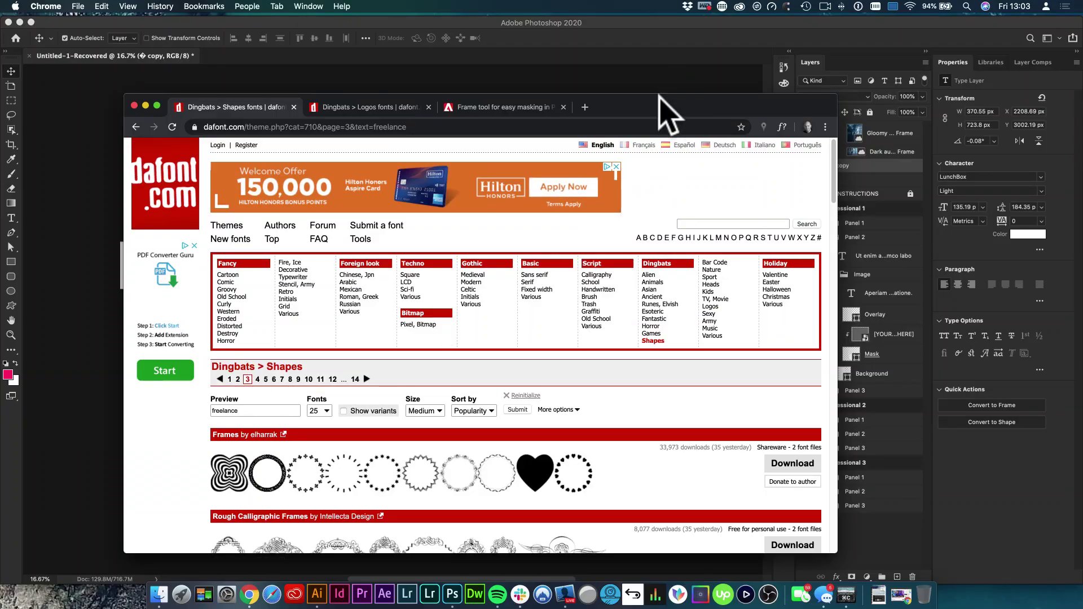
pyautogui.moveTo(660, 106); pyautogui.dragTo(668, 78)
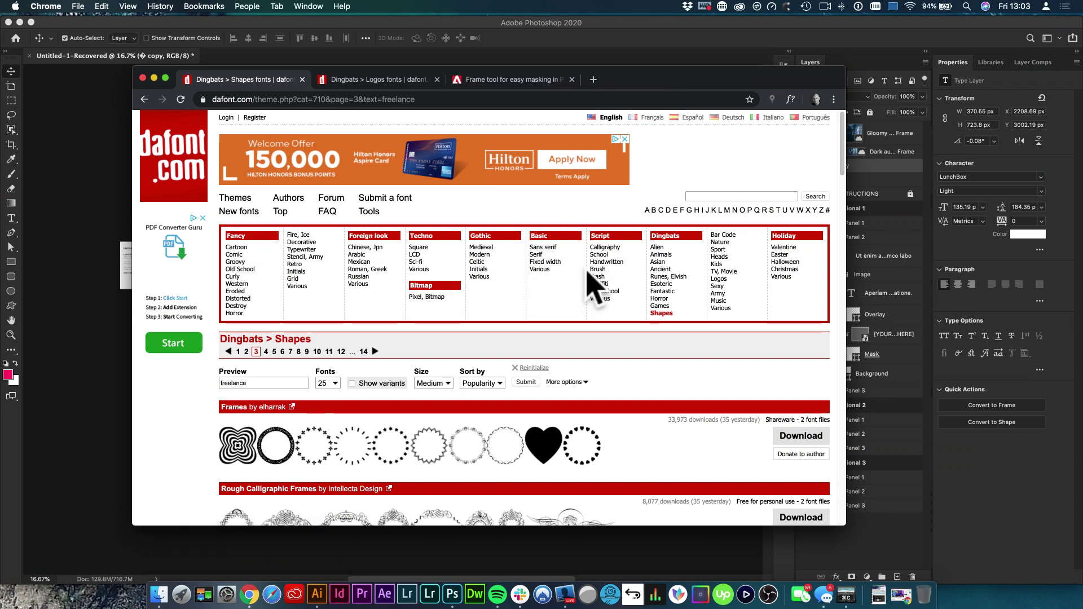
pyautogui.scroll(5, 631, 278)
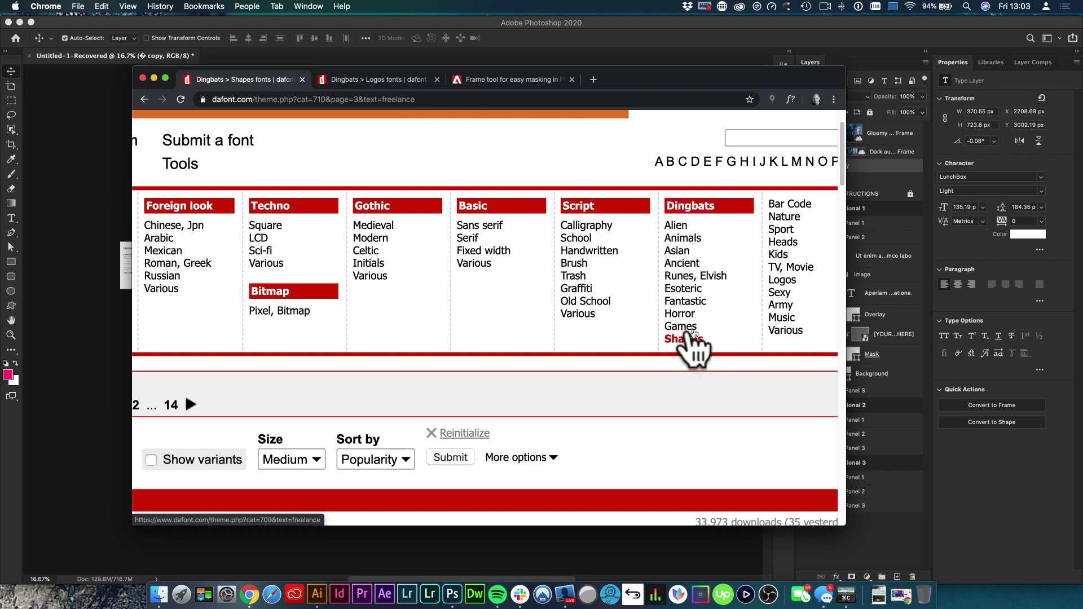
pyautogui.hscroll(5, 699, 268)
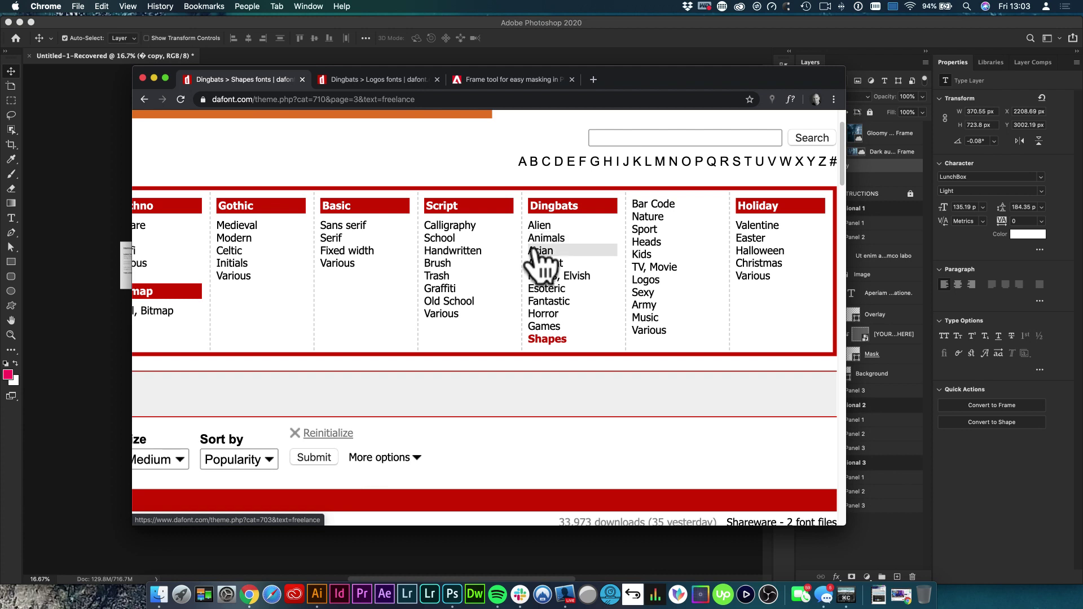
# Step: Look through the Dingbats > Logos fonts on dafont, examining the social media and brand logo sets
pyautogui.click(358, 80)
pyautogui.scroll(-5, 725, 333)
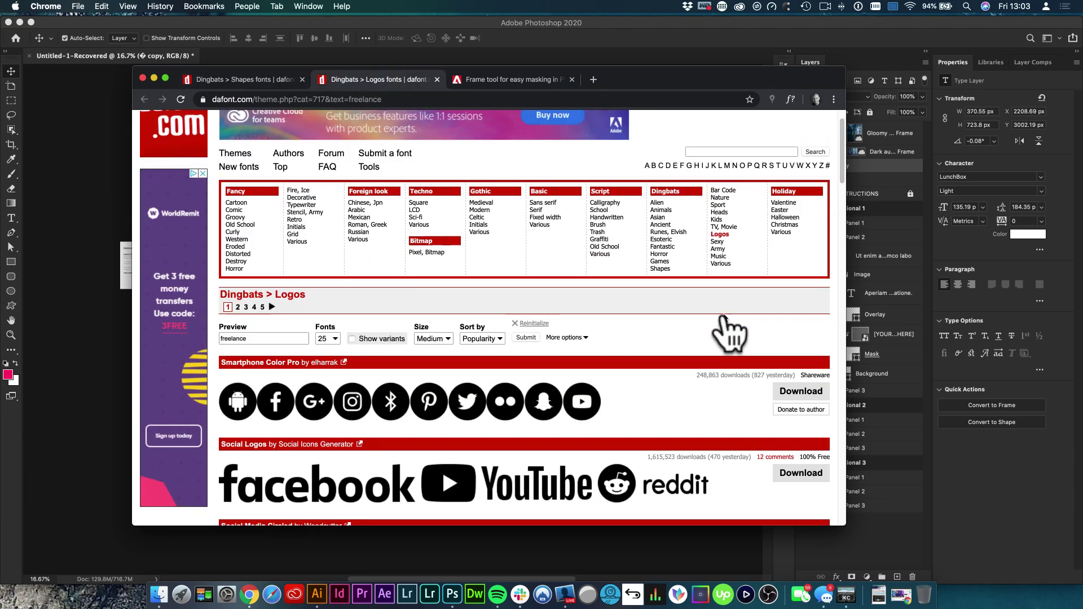
pyautogui.scroll(-2, 721, 313)
pyautogui.scroll(-3, 721, 313)
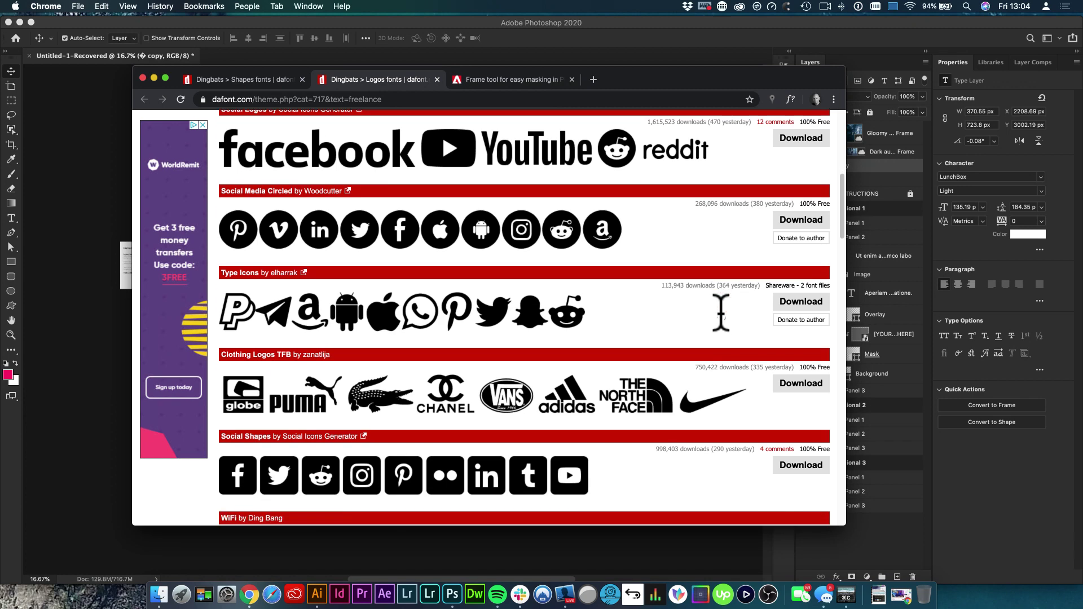
pyautogui.scroll(-3, 721, 312)
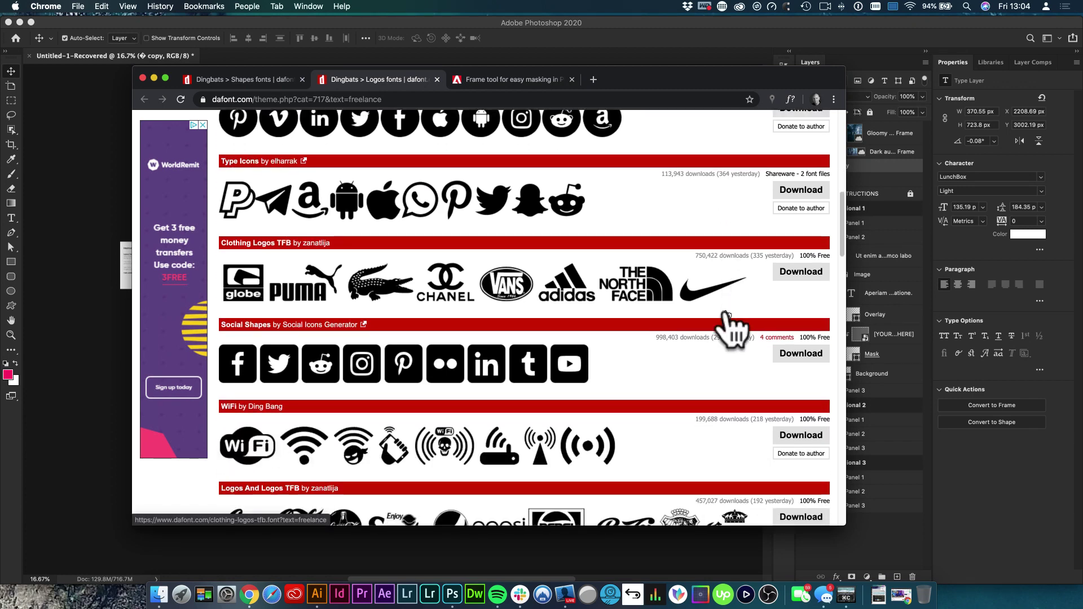
pyautogui.scroll(-2, 727, 326)
pyautogui.scroll(-2, 696, 326)
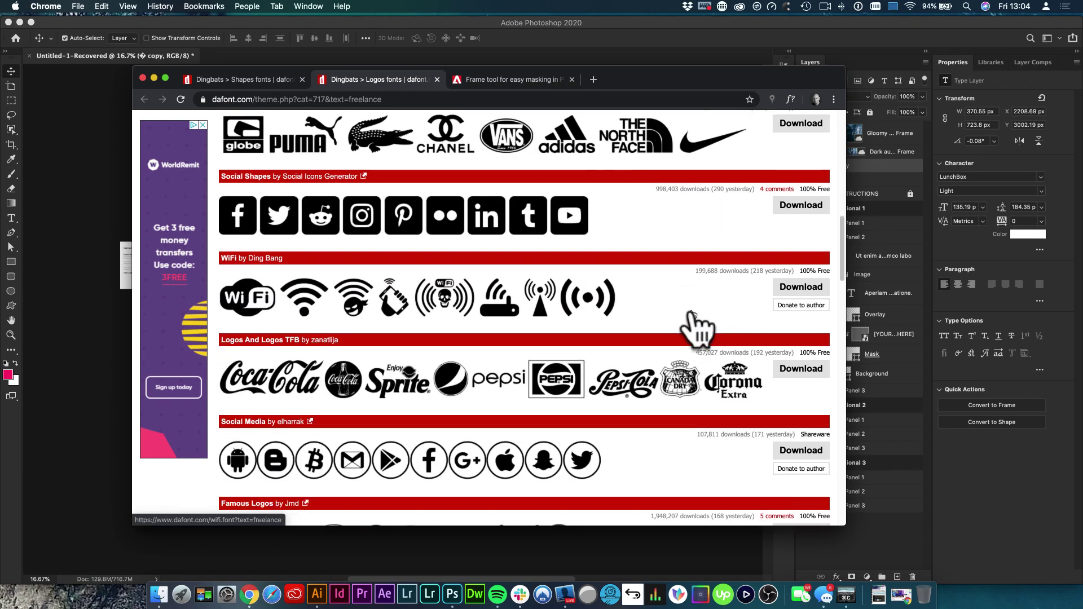
pyautogui.scroll(-2, 698, 328)
pyautogui.scroll(-1, 698, 333)
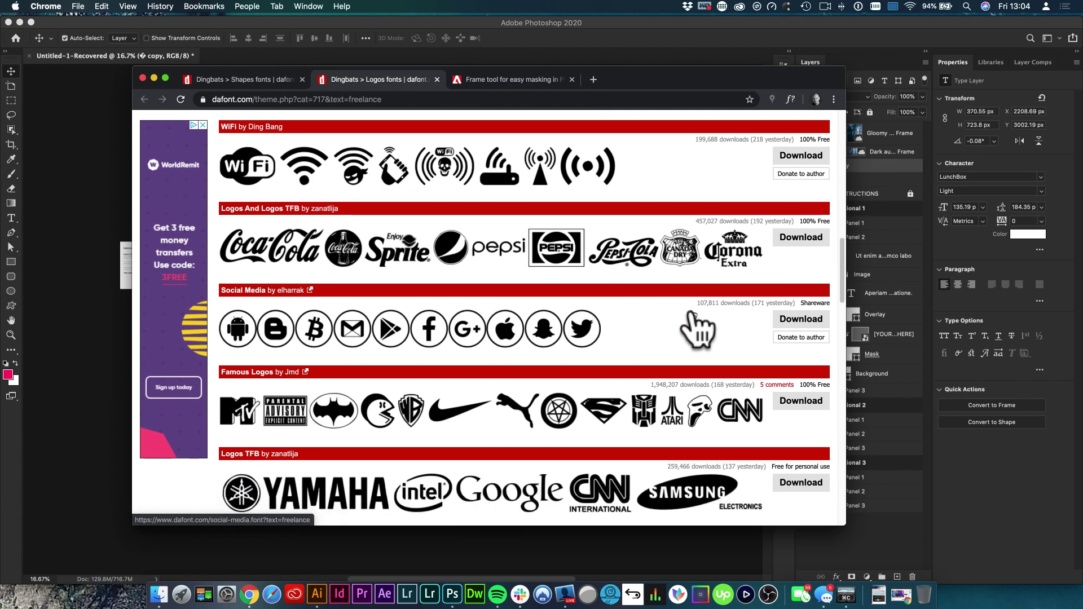
pyautogui.scroll(-2, 698, 330)
pyautogui.scroll(-1, 699, 323)
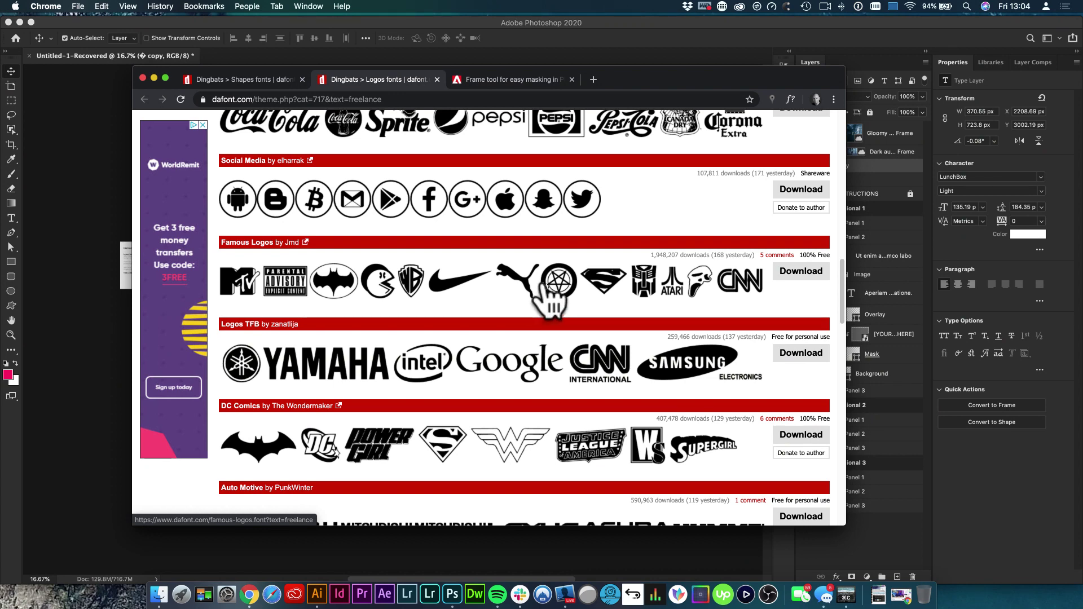
pyautogui.scroll(-2, 540, 266)
pyautogui.scroll(15, 540, 267)
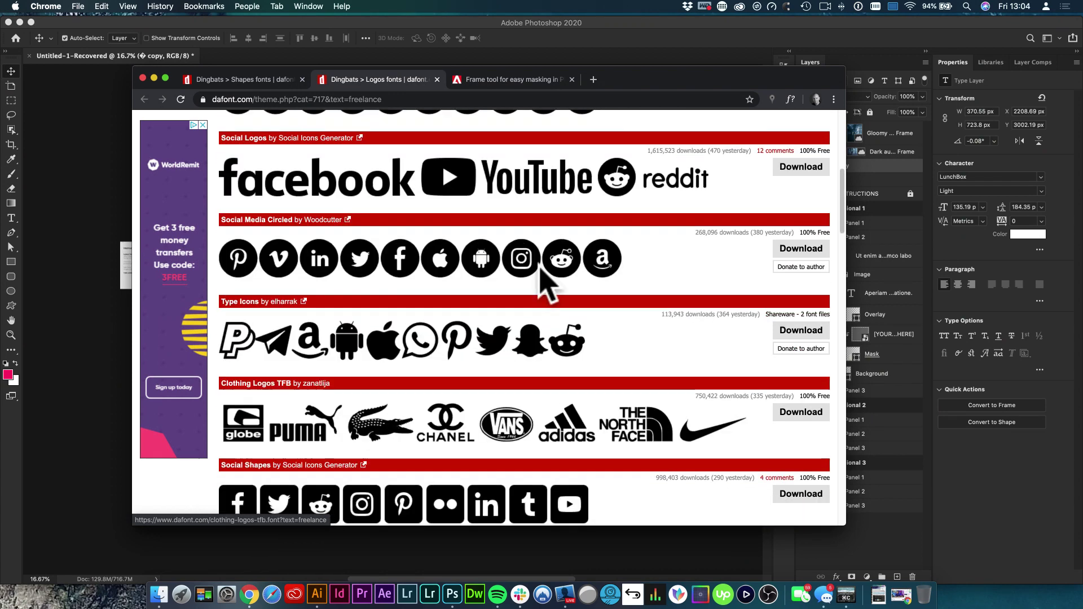
pyautogui.scroll(3, 540, 266)
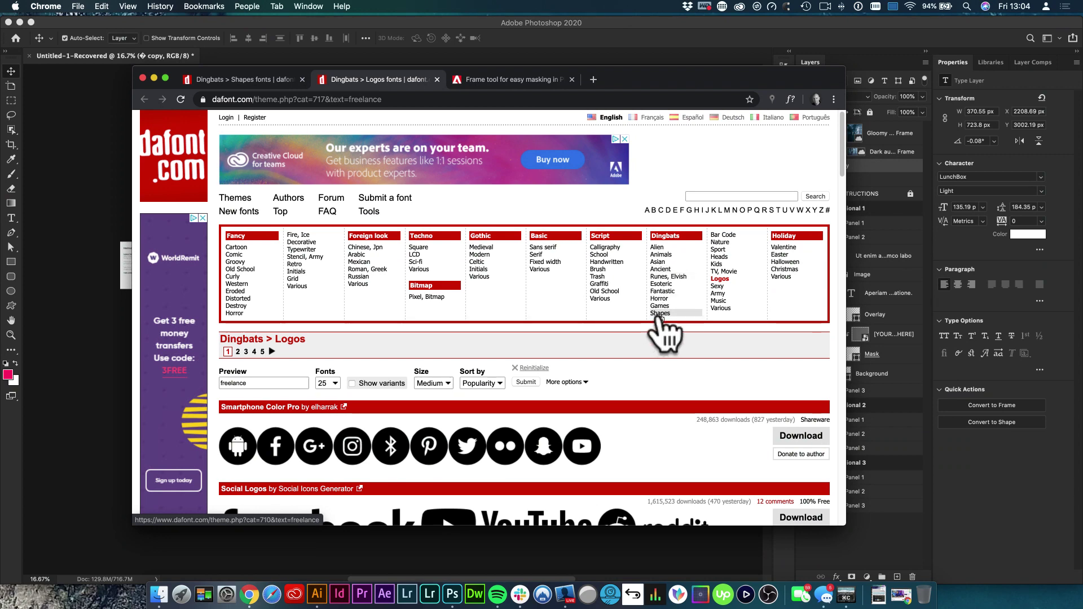
# Step: Open the Dingbats > Shapes category and look through its frame, arrow, splatter and banner fonts
pyautogui.scroll(5, 657, 317)
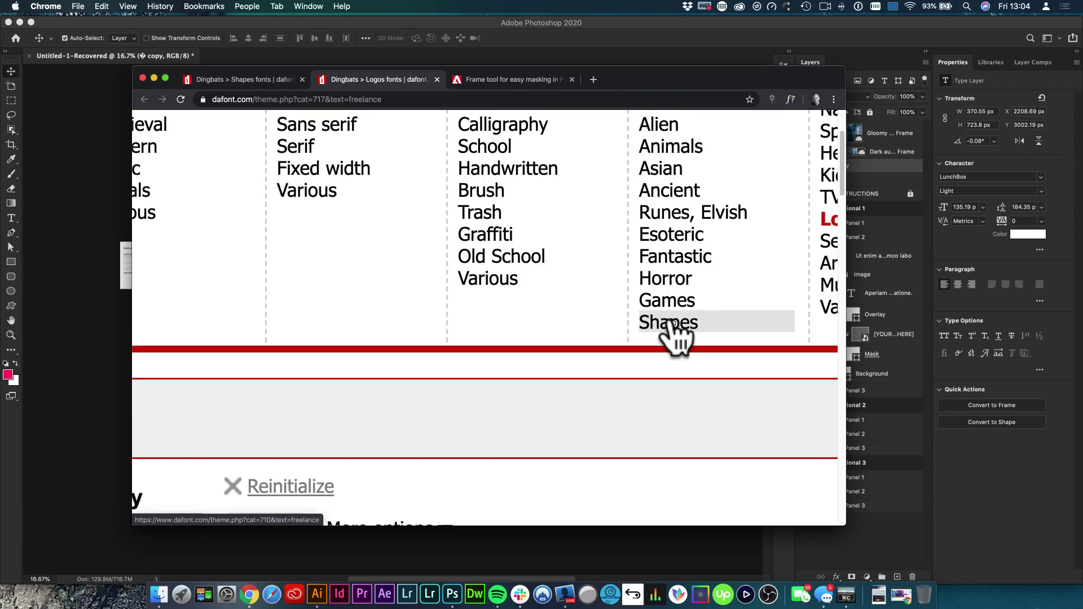
pyautogui.click(671, 327)
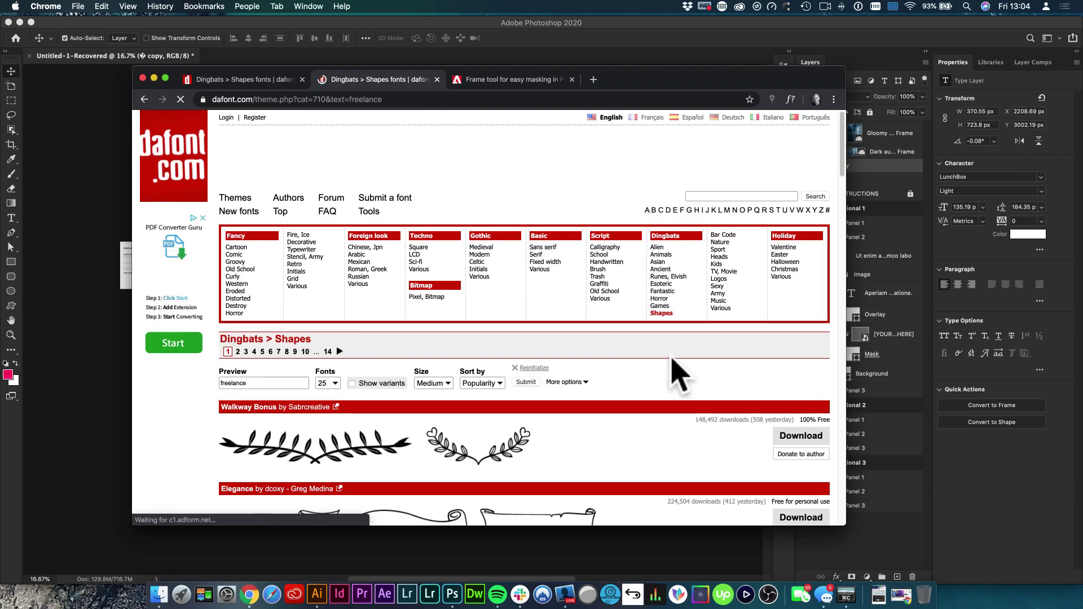
pyautogui.scroll(-5, 680, 375)
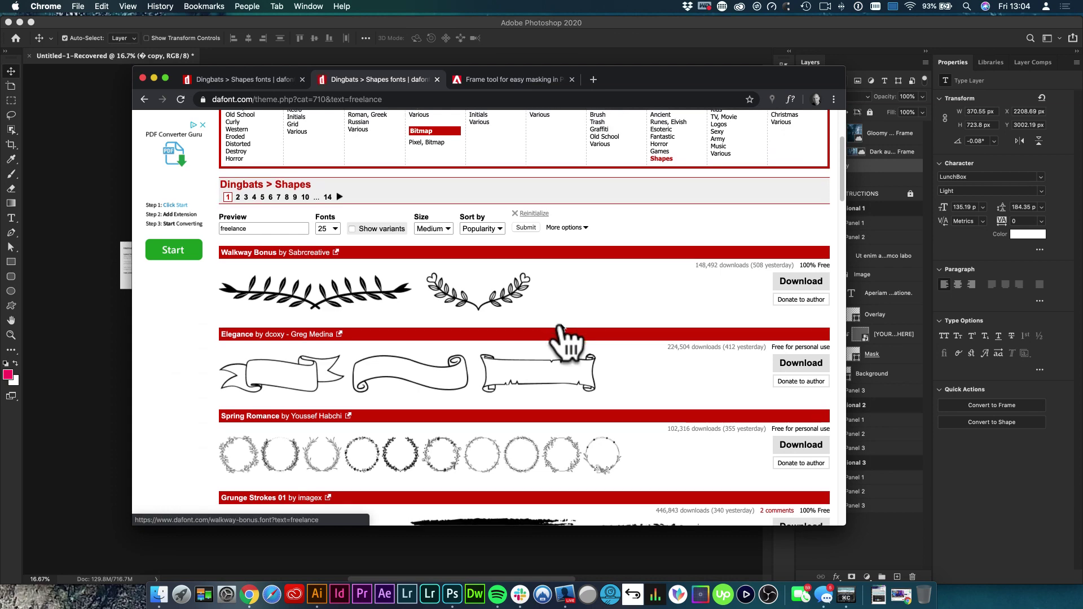
pyautogui.scroll(-2, 564, 338)
pyautogui.scroll(-5, 564, 338)
pyautogui.scroll(-5, 564, 338)
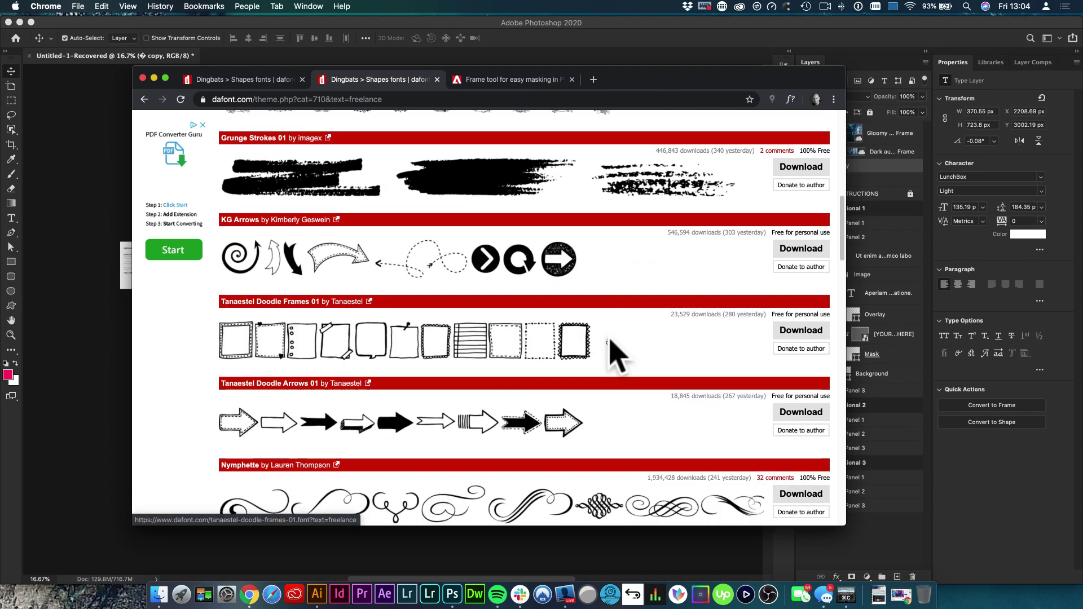
pyautogui.scroll(-10, 611, 340)
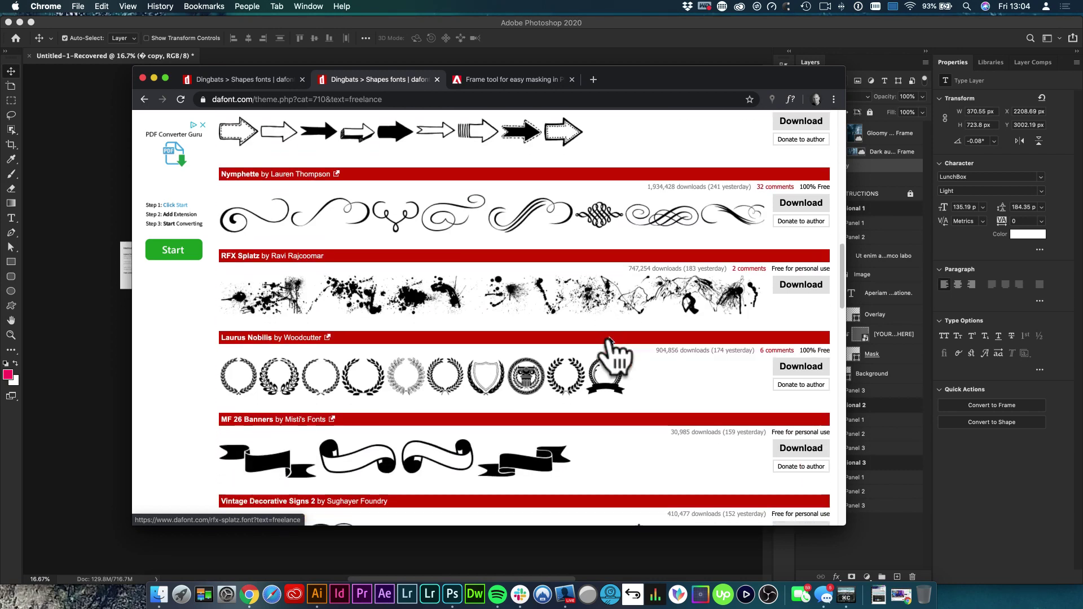
pyautogui.scroll(-2, 612, 349)
pyautogui.scroll(-4, 615, 355)
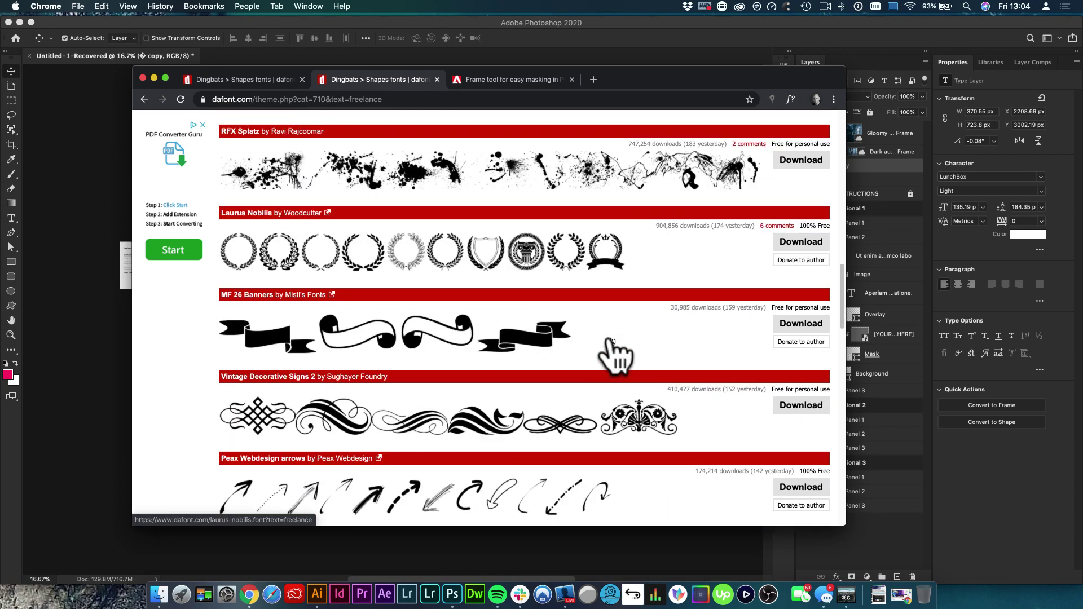
# Step: Download the Walkway Bonus font from the Shapes list
pyautogui.scroll(20, 610, 338)
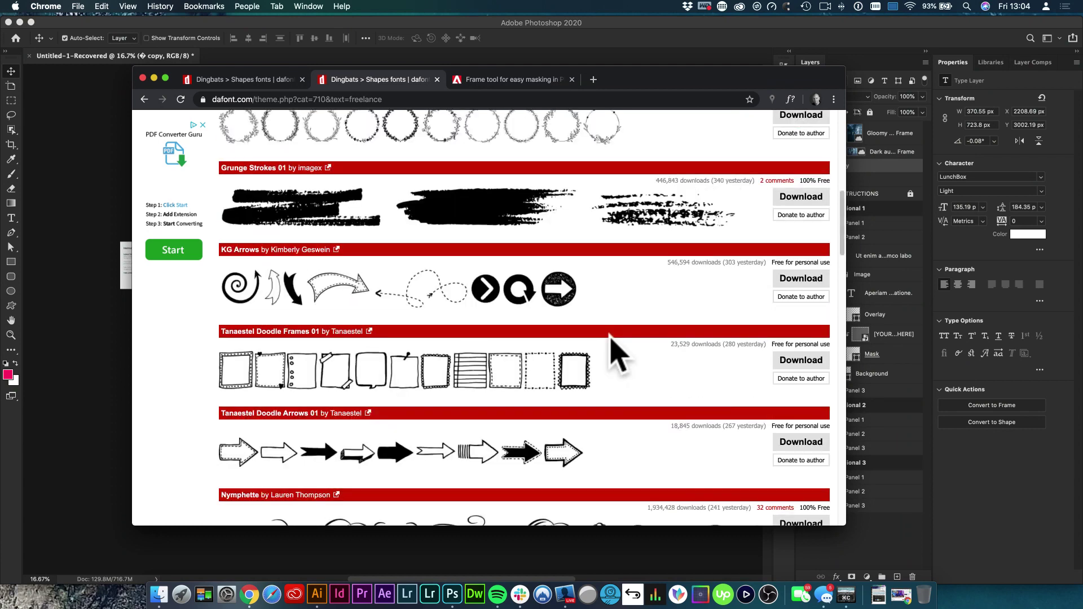
pyautogui.scroll(-2, 609, 340)
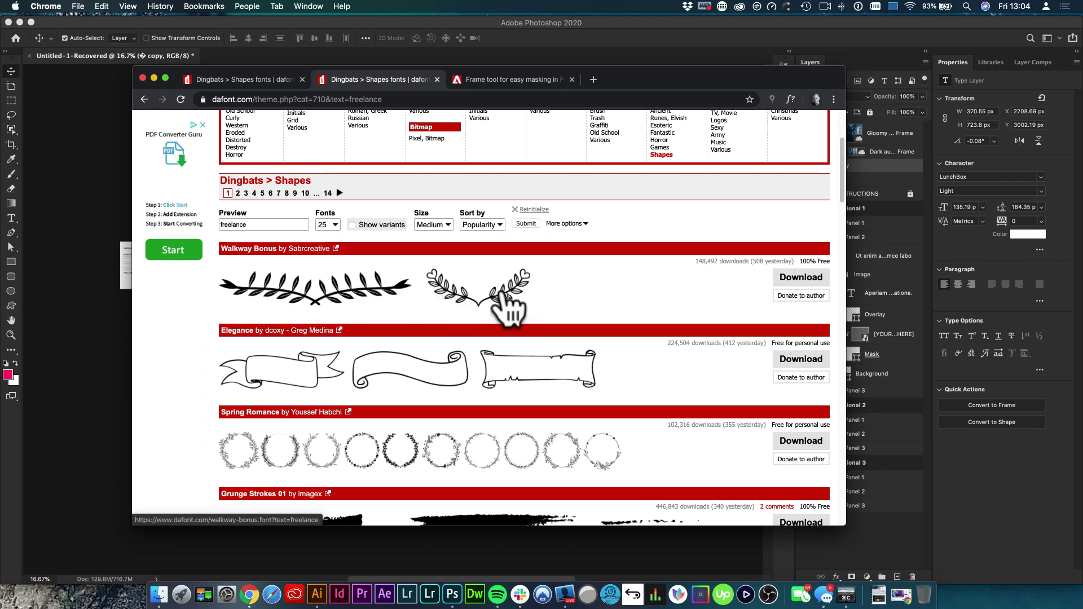
pyautogui.click(807, 282)
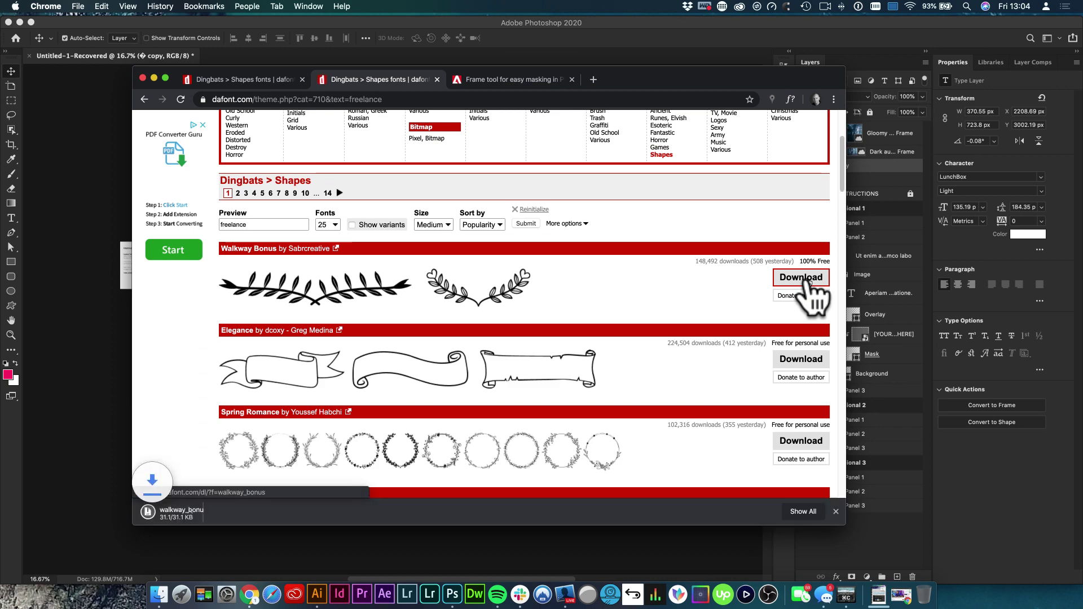
# Step: Download the RFX Splatz font from the Shapes list
pyautogui.scroll(-15, 612, 397)
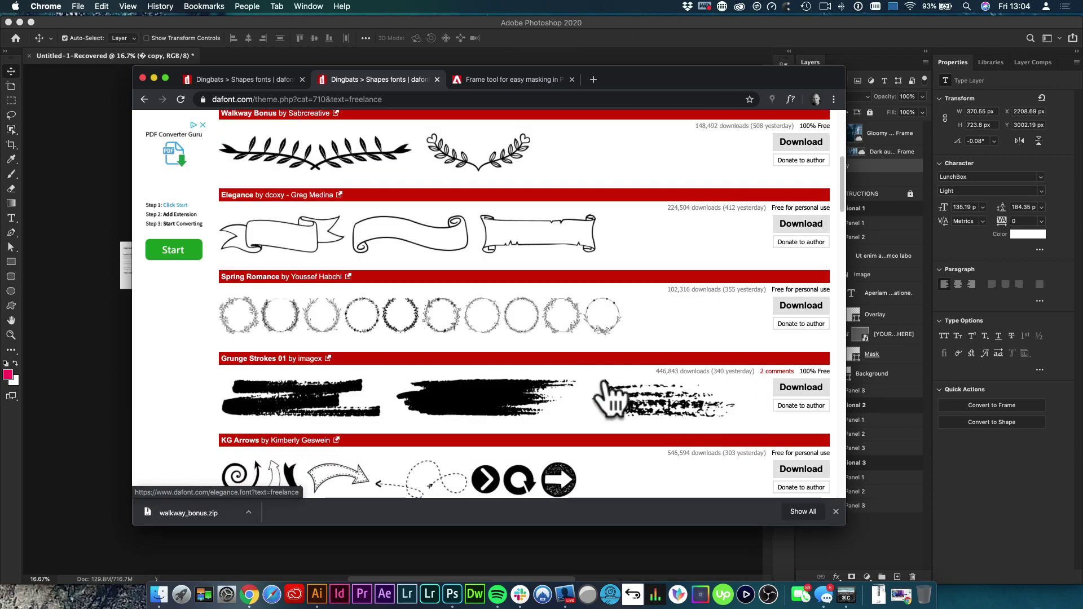
pyautogui.scroll(2, 612, 397)
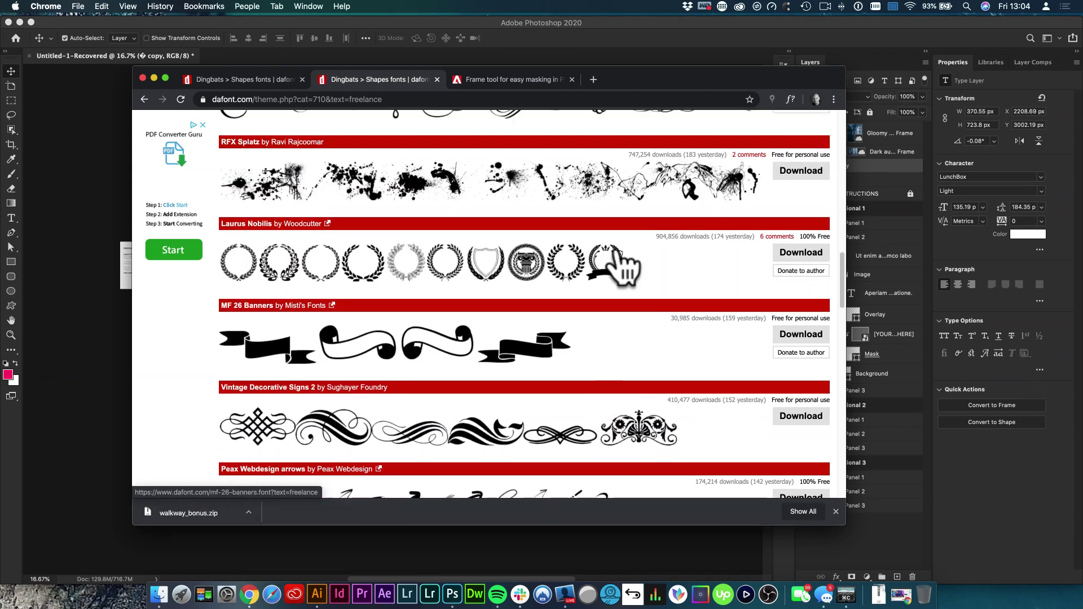
pyautogui.scroll(1, 434, 208)
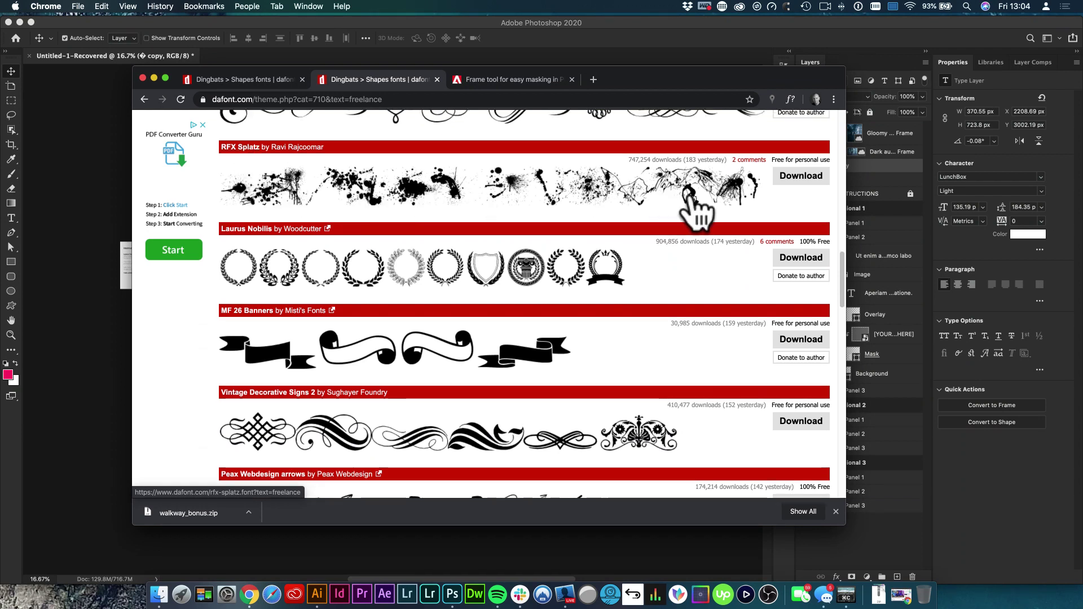
pyautogui.click(803, 178)
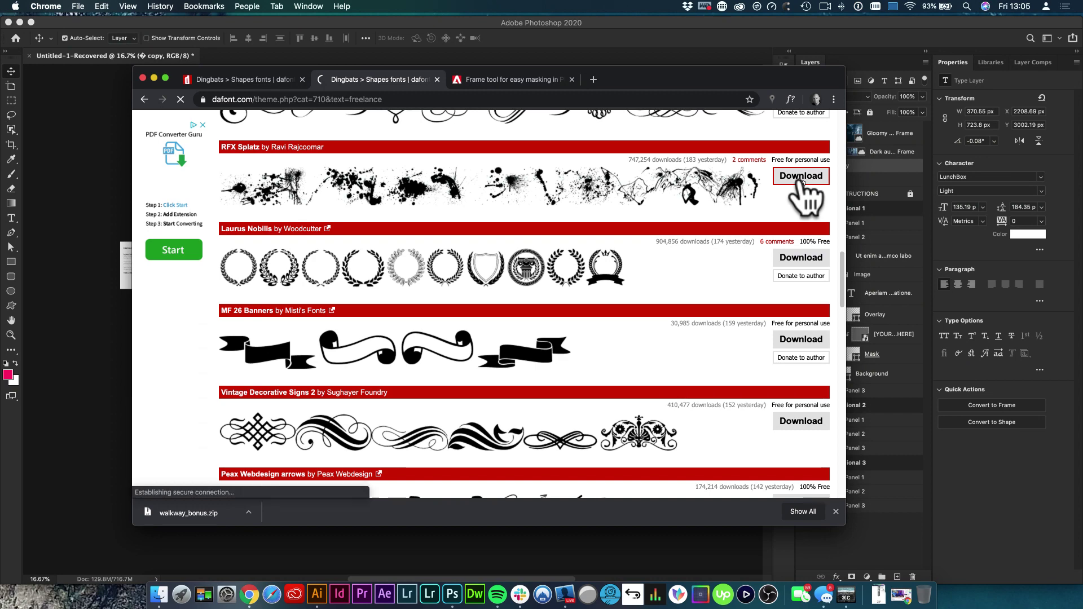
# Step: Look through the remaining Shapes fonts below RFX Splatz, such as the dripping, corner ornament, flare, arrow and fire sets
pyautogui.scroll(-5, 530, 290)
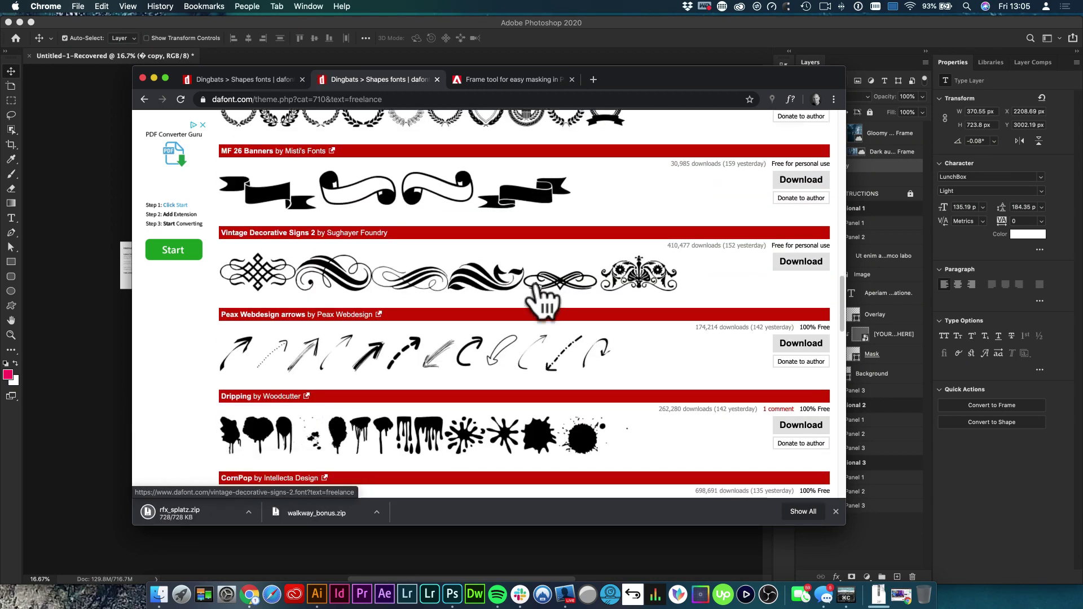
pyautogui.scroll(-4, 543, 289)
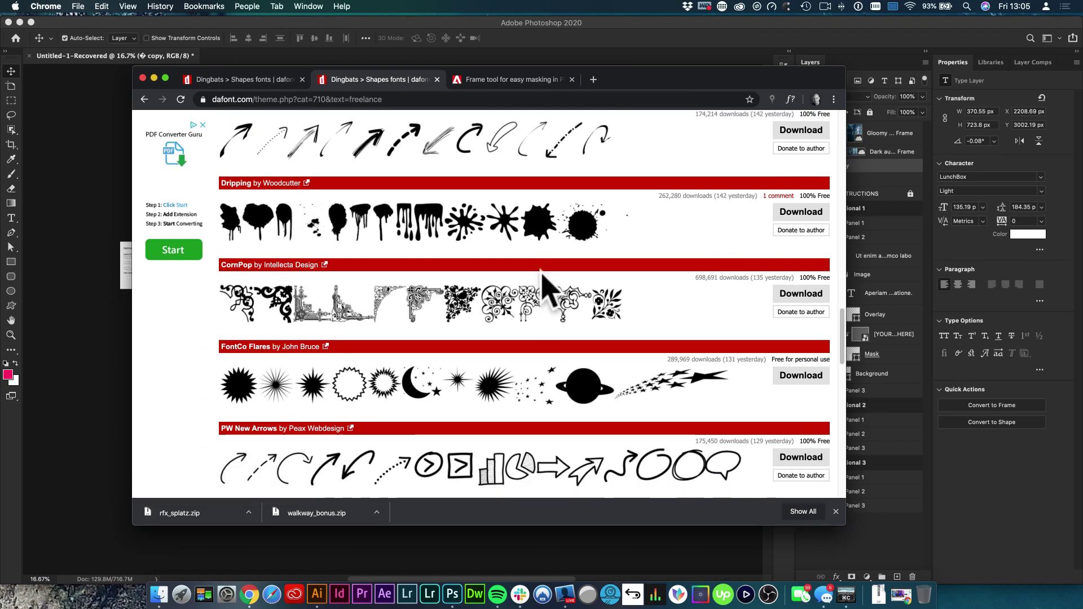
pyautogui.scroll(-1, 542, 271)
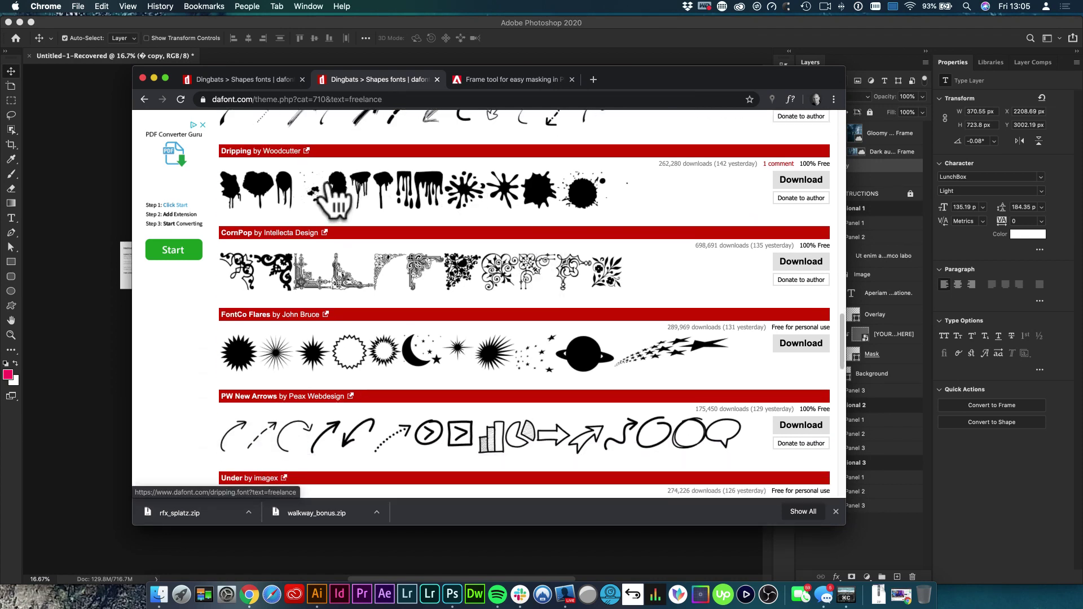
pyautogui.scroll(-9, 385, 210)
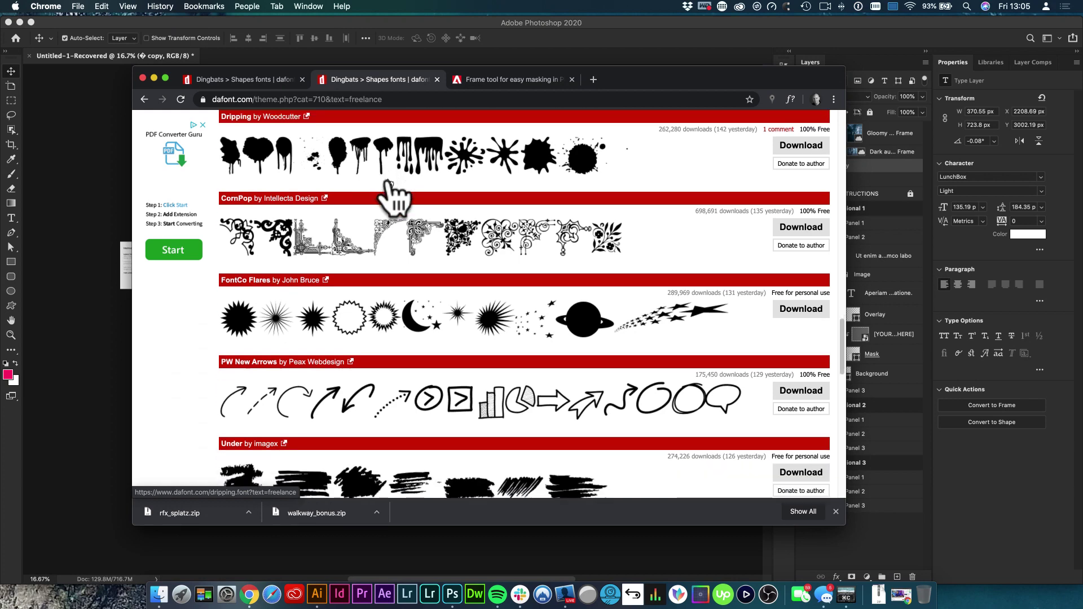
pyautogui.scroll(-12, 393, 181)
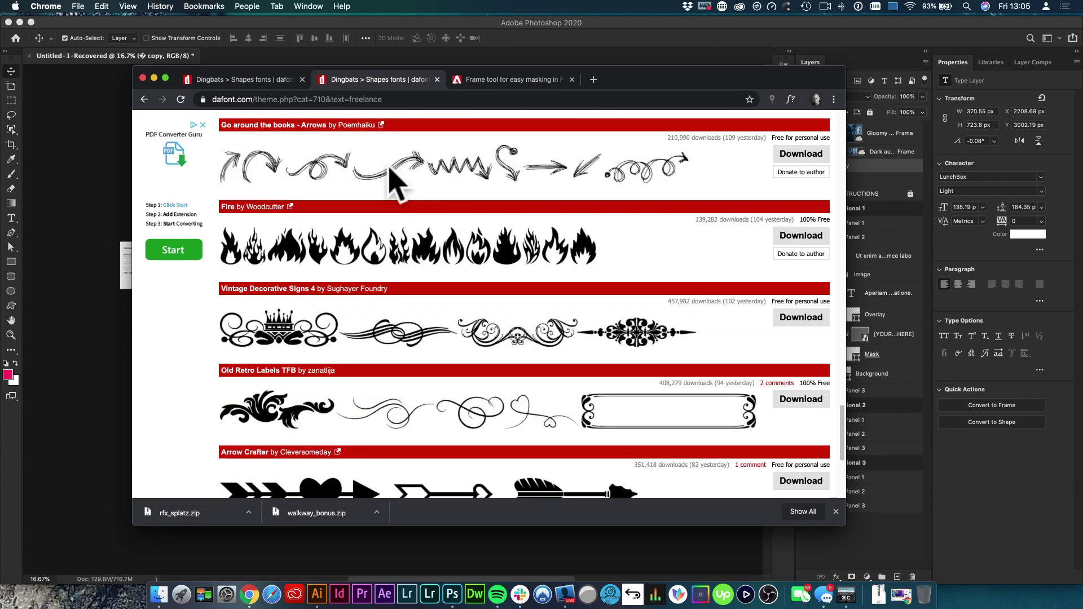
pyautogui.scroll(20, 503, 240)
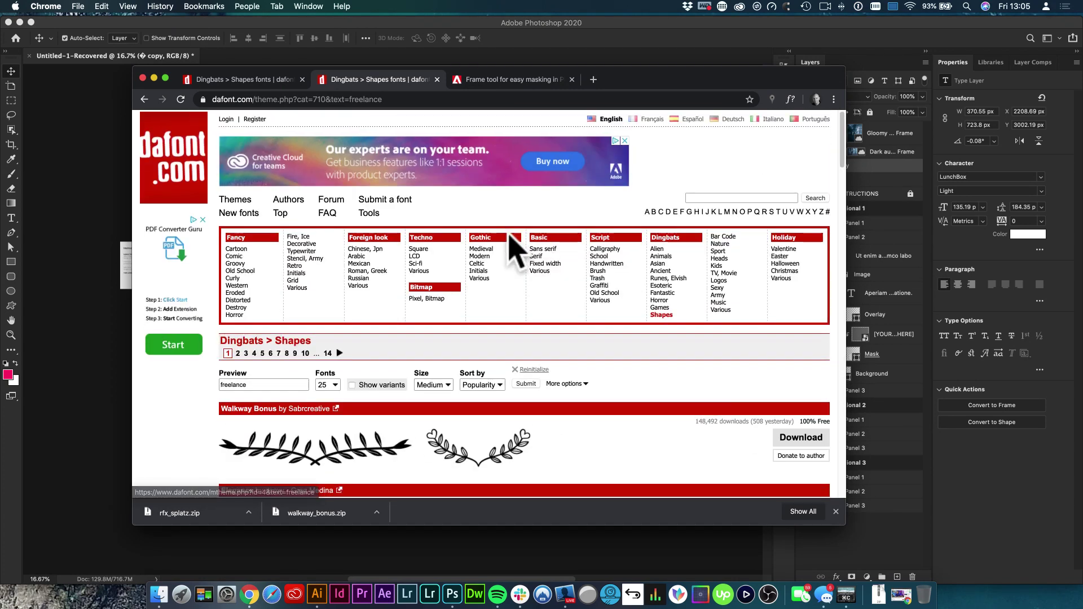
# Step: View the Alien dingbats category, followed by the Asian dingbats category
pyautogui.click(661, 251)
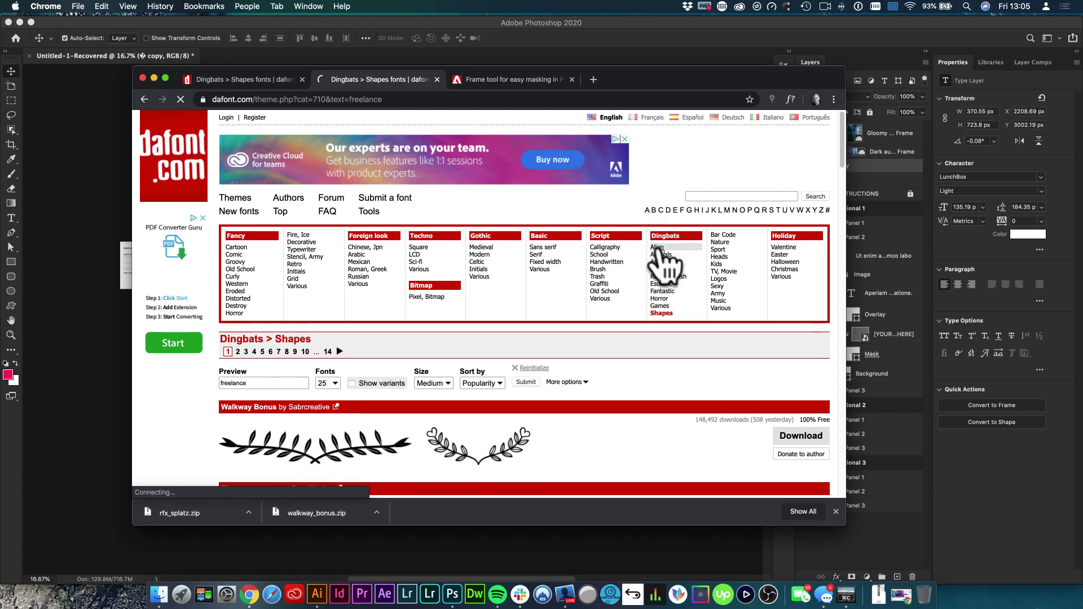
pyautogui.scroll(-5, 660, 288)
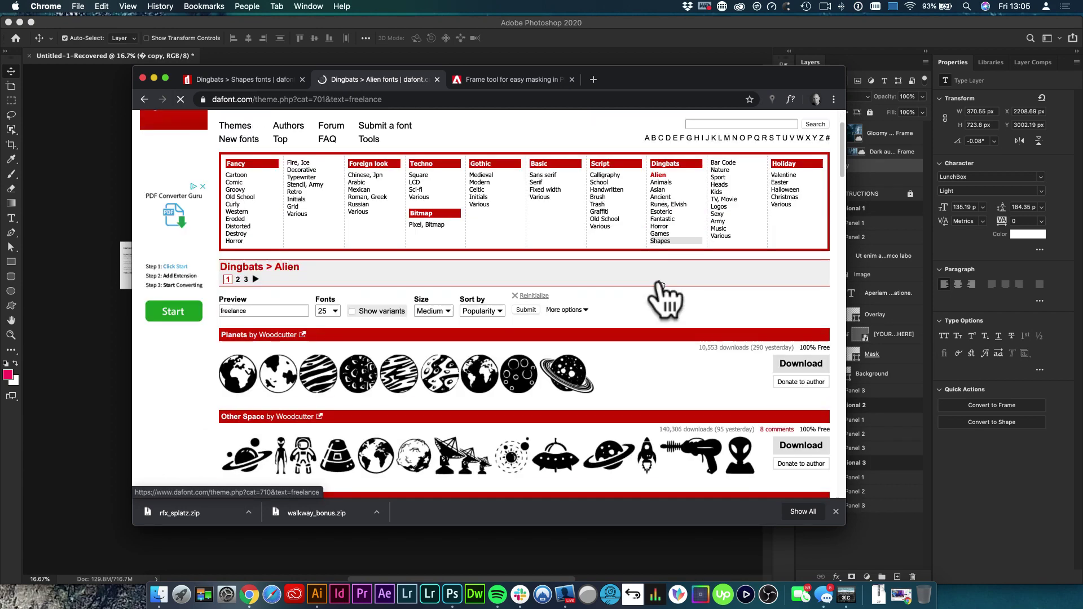
pyautogui.scroll(3, 657, 290)
pyautogui.click(658, 222)
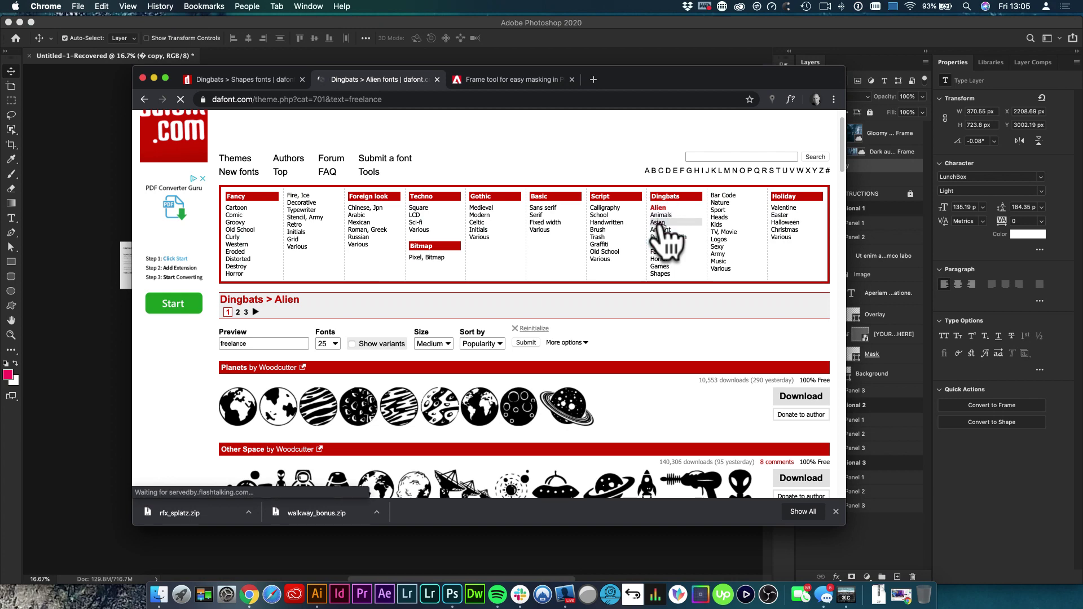
pyautogui.scroll(-4, 670, 260)
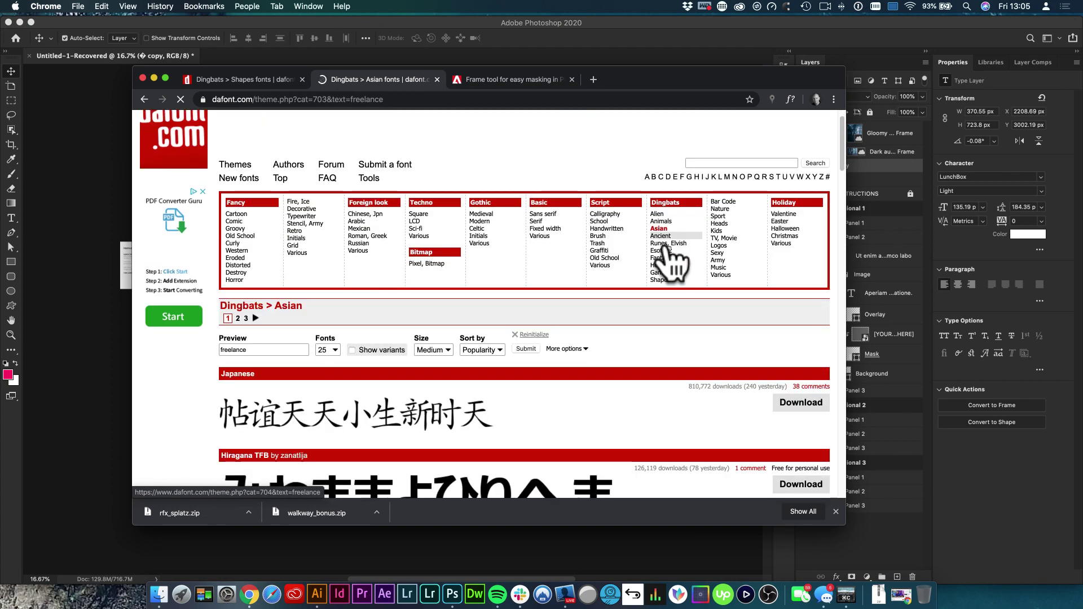
# Step: Extract the downloaded rfx_splatz.zip archive in the Downloads folder
pyautogui.click(80, 339)
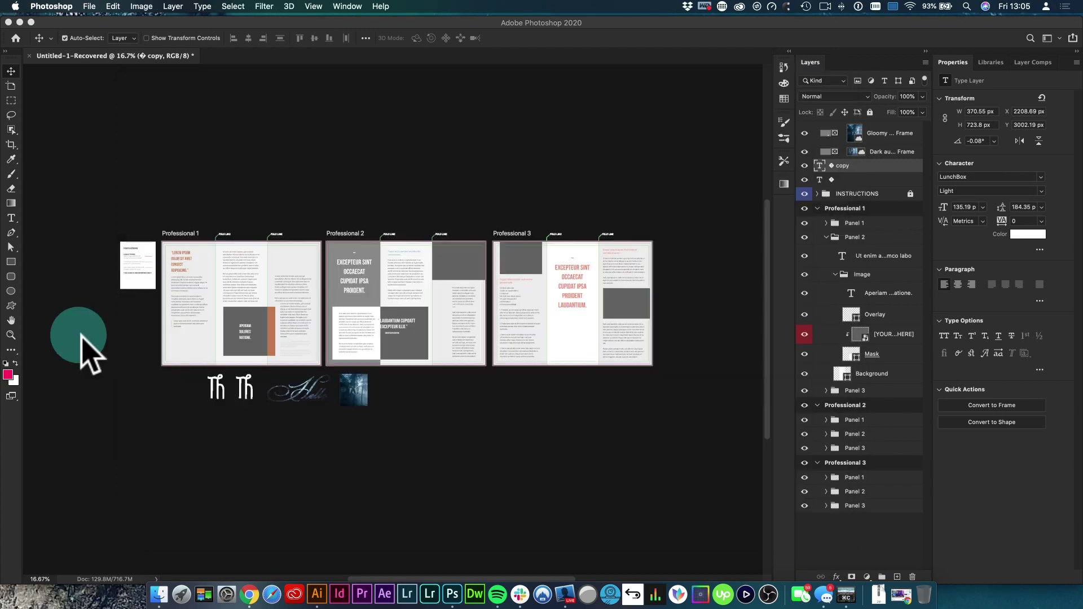
pyautogui.click(878, 599)
pyautogui.click(890, 523)
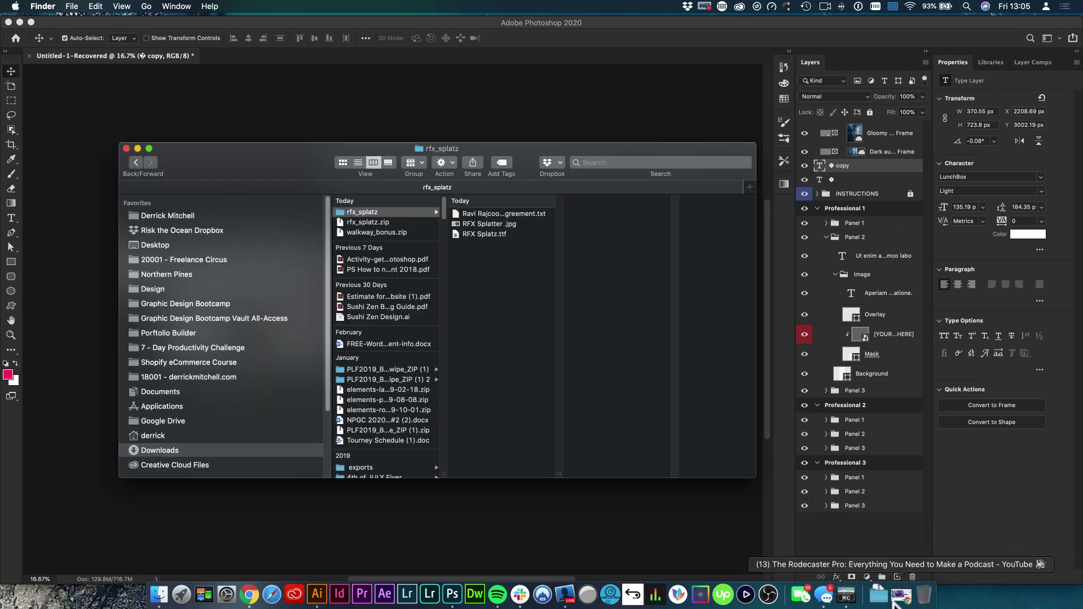
pyautogui.click(880, 600)
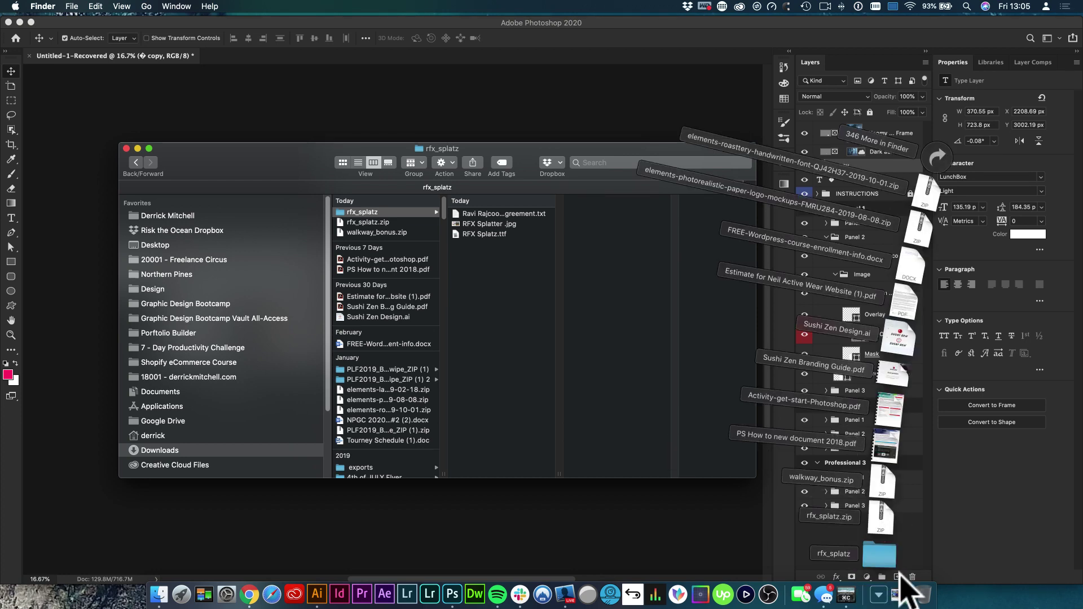
pyautogui.click(900, 573)
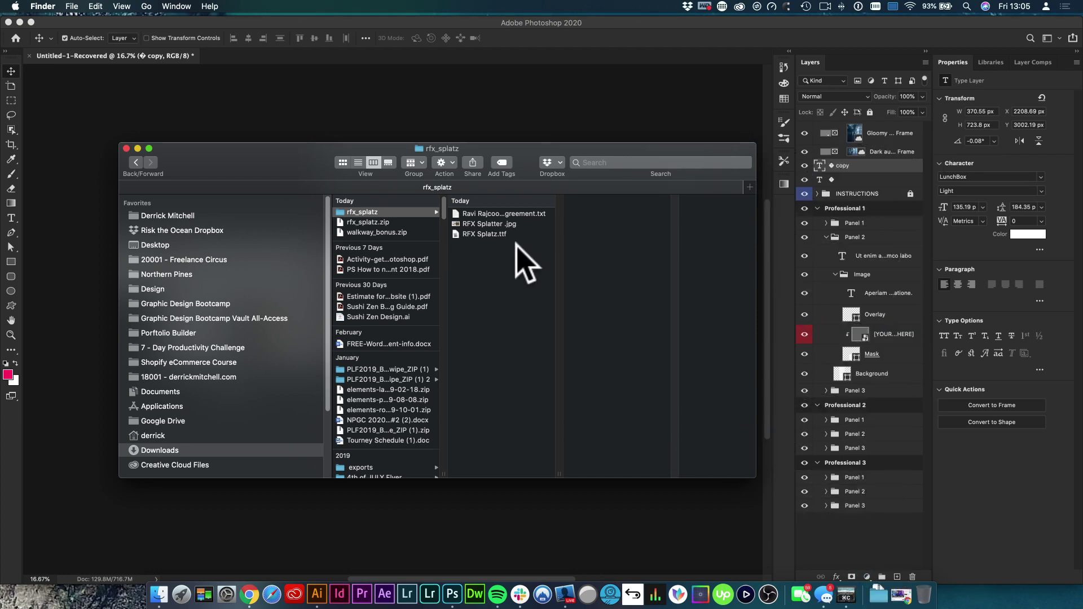
# Step: Install the RFX Splatz.ttf font from the extracted rfx_splatz folder
pyautogui.click(496, 233)
pyautogui.doubleClick(495, 233)
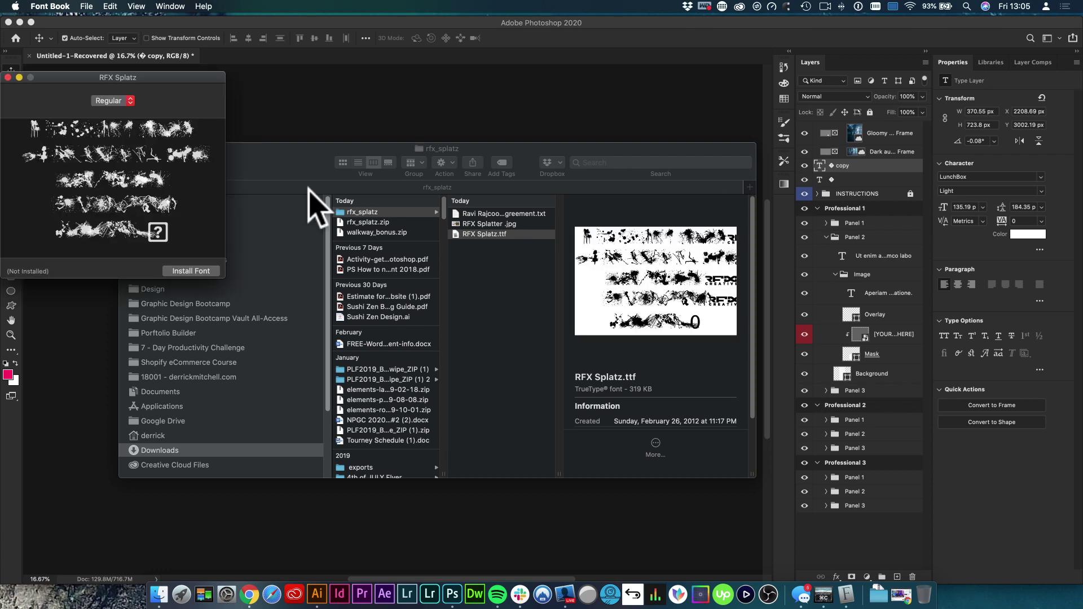
pyautogui.click(202, 270)
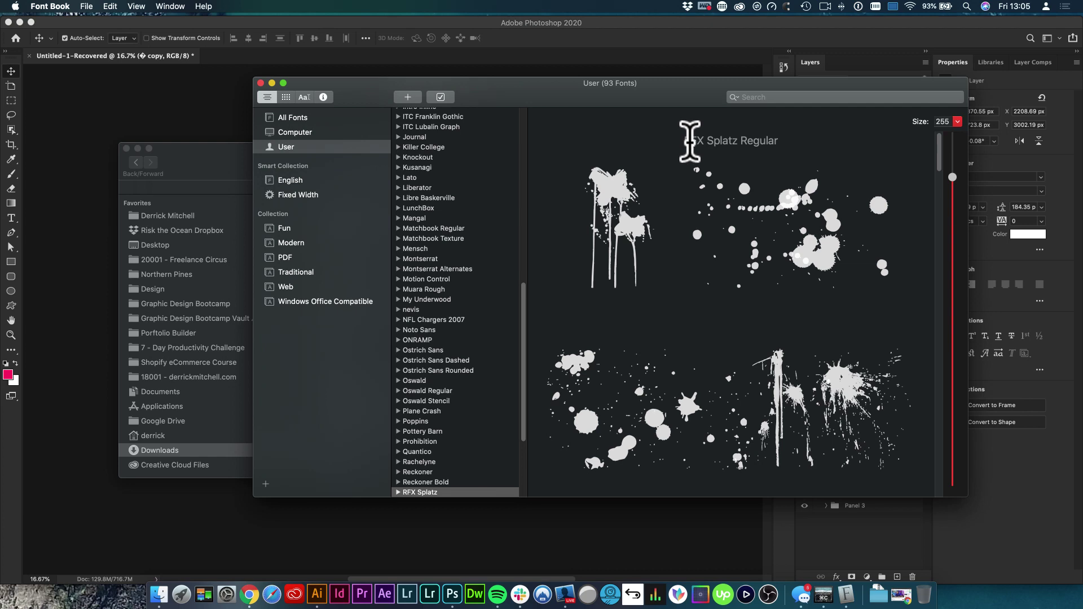
# Step: Switch back to Photoshop and create a new document from the Web Most Common preset, 1366 x 768 px at 72 ppi
pyautogui.click(196, 117)
pyautogui.press('space')
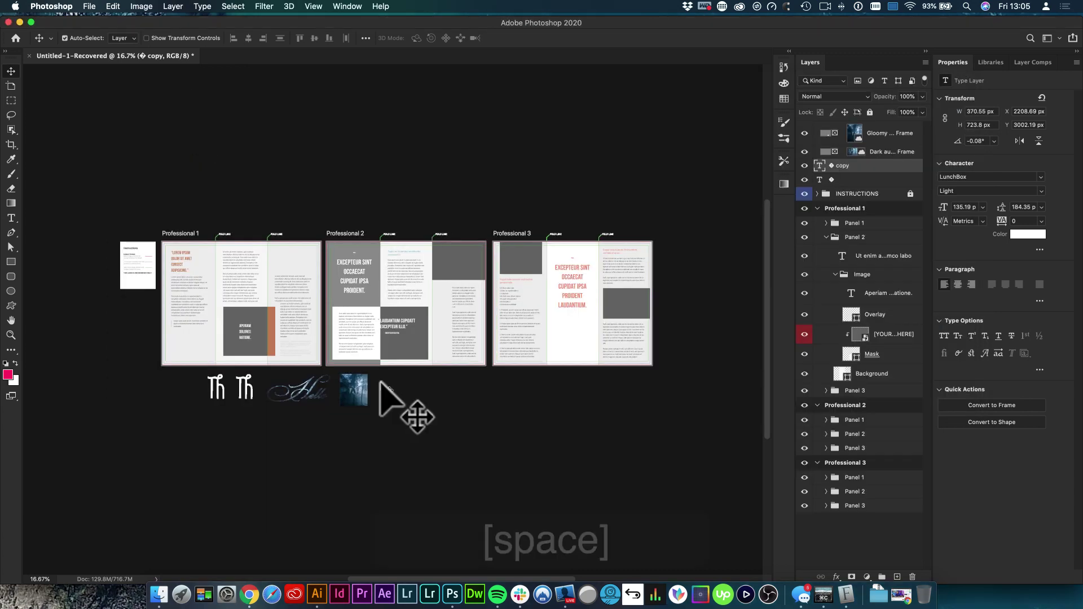
pyautogui.press('super+n')
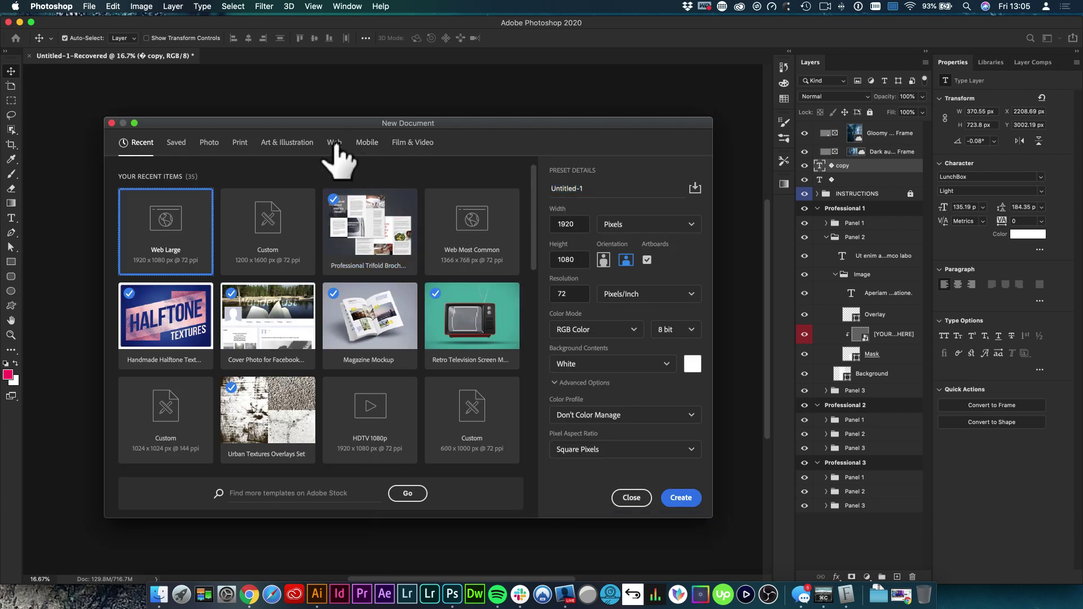
pyautogui.click(334, 143)
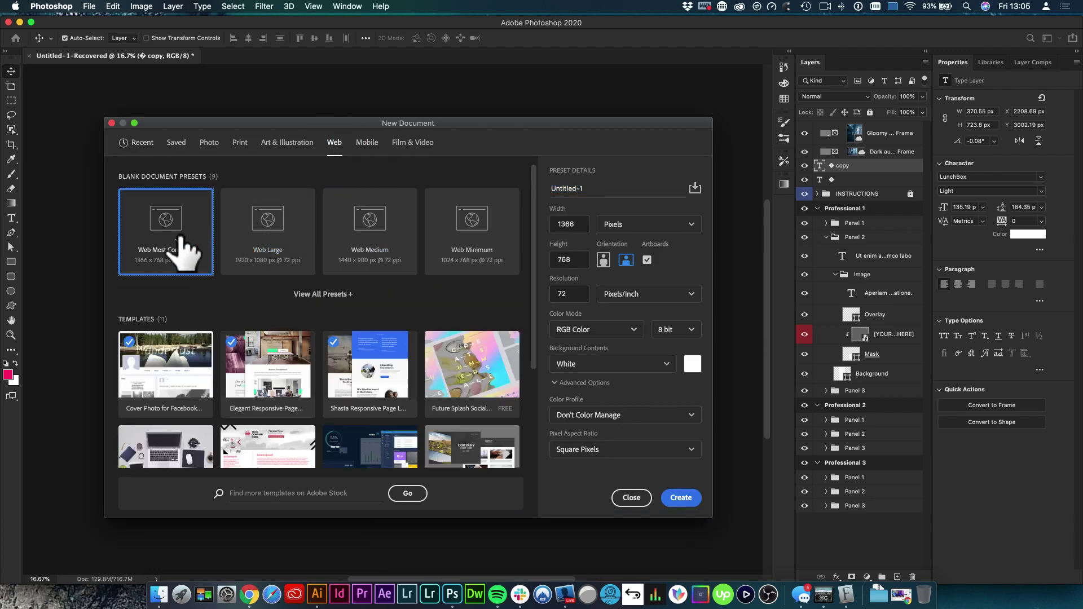
pyautogui.click(686, 498)
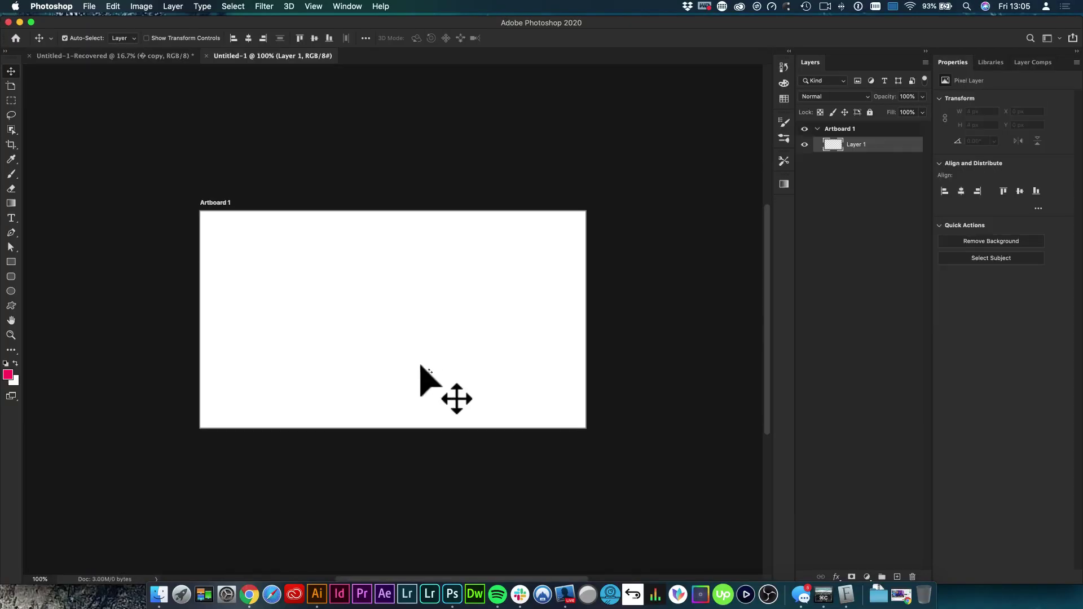
# Step: Set the Type tool's font to RFX Splatz Regular
pyautogui.moveTo(387, 350); pyautogui.dragTo(406, 344)
pyautogui.press('t')
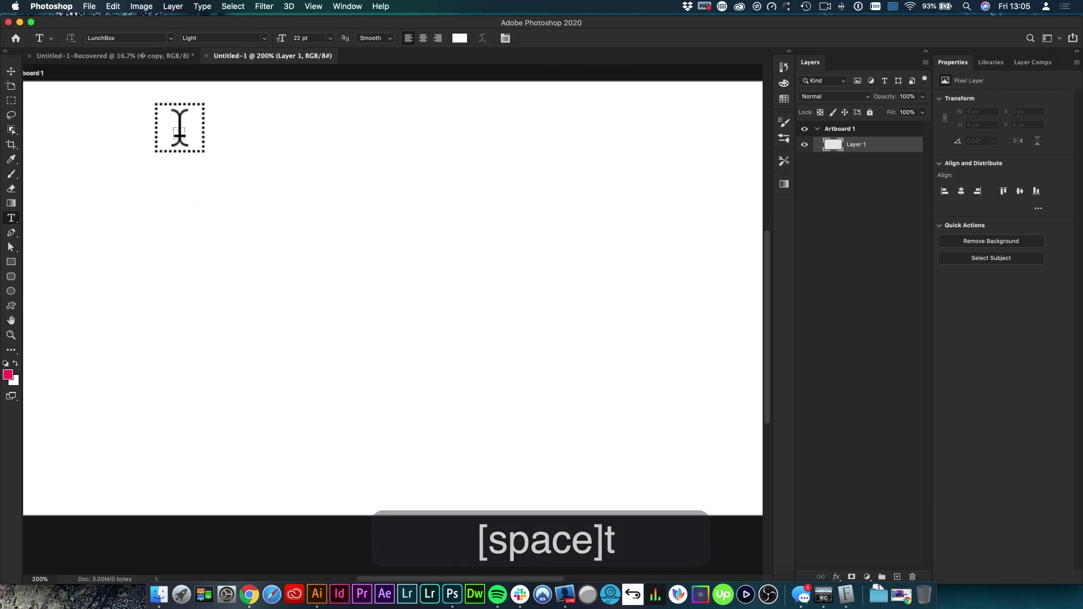
pyautogui.click(145, 38)
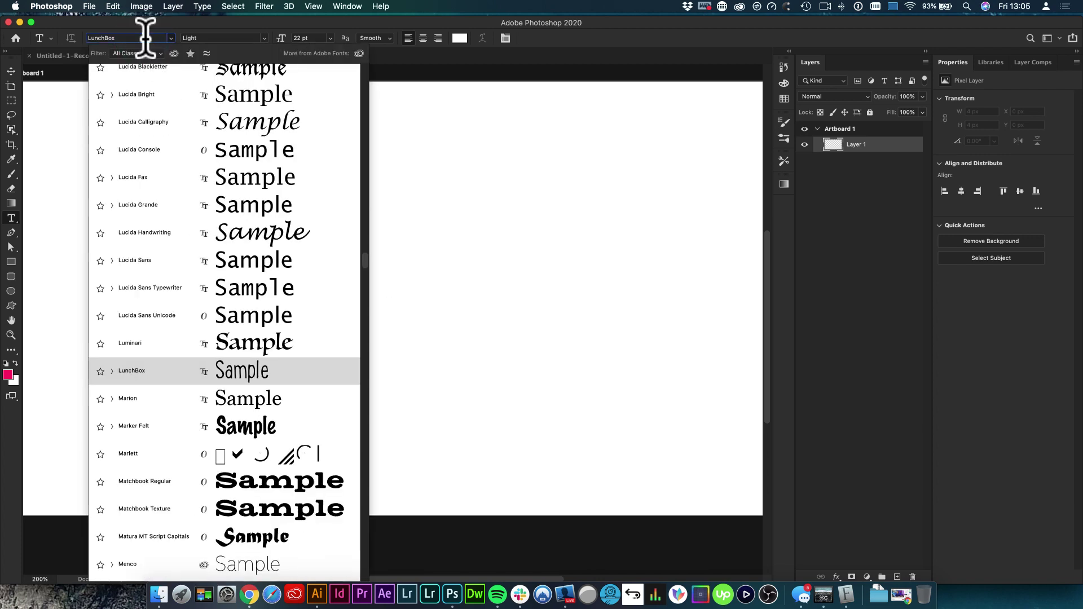
pyautogui.press('super+a')
pyautogui.write('rfx')
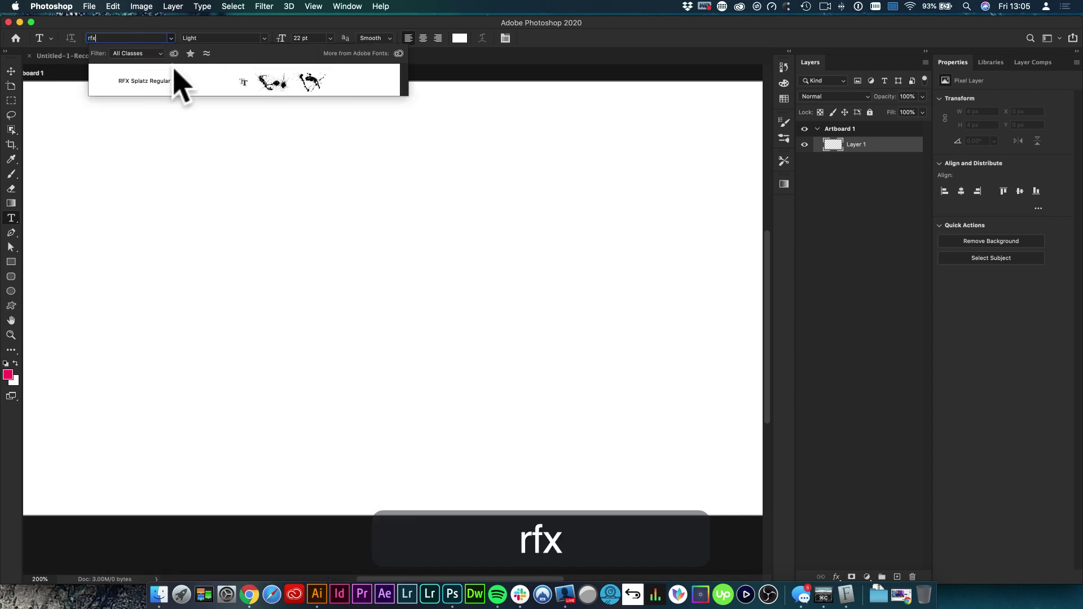
pyautogui.click(168, 82)
# Step: Place a line of Lorem Ipsum placeholder text on the artboard and scale it up to about 454%
pyautogui.click(213, 232)
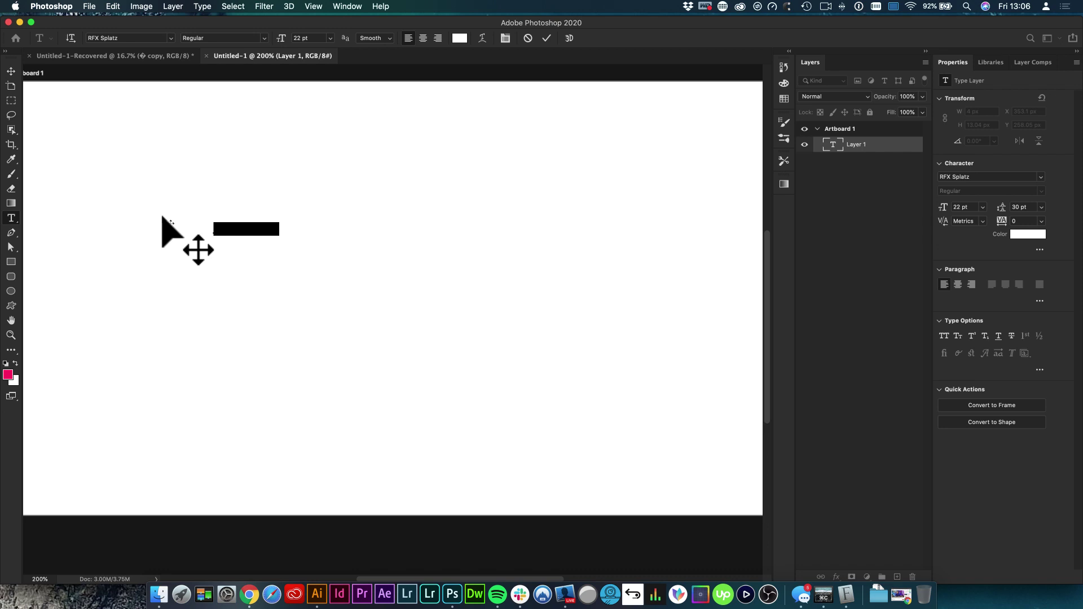
pyautogui.press('BackSpace')
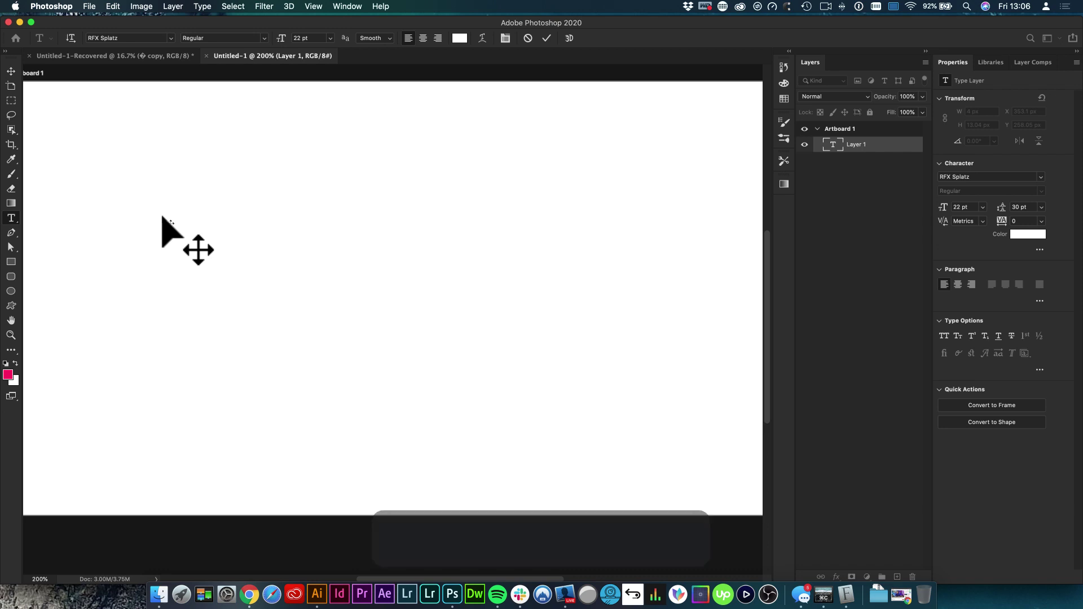
pyautogui.hotkey('ctrl', 't')
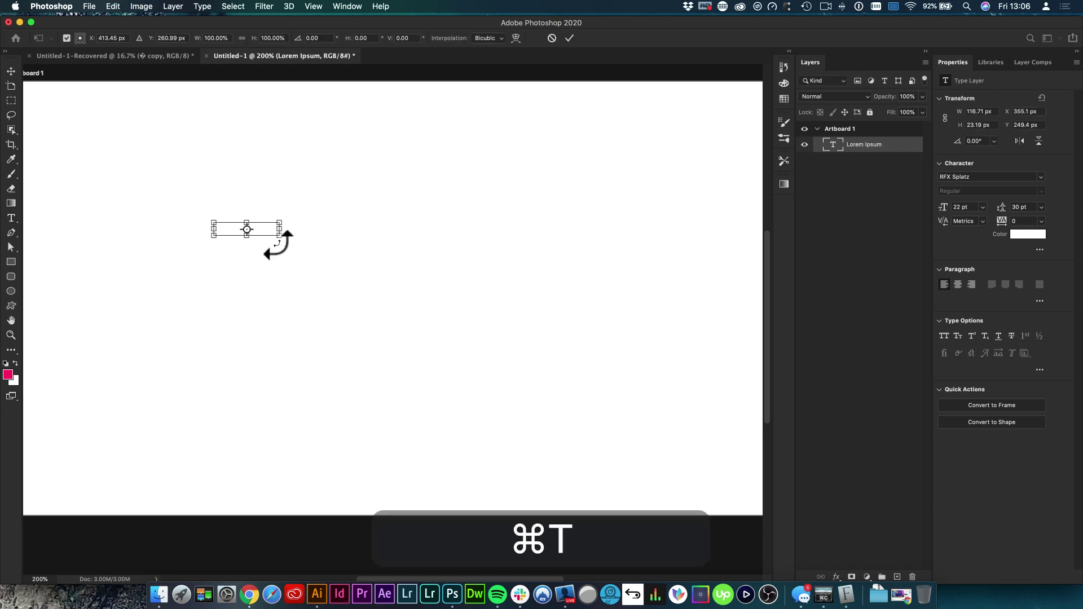
pyautogui.moveTo(278, 234); pyautogui.dragTo(502, 346)
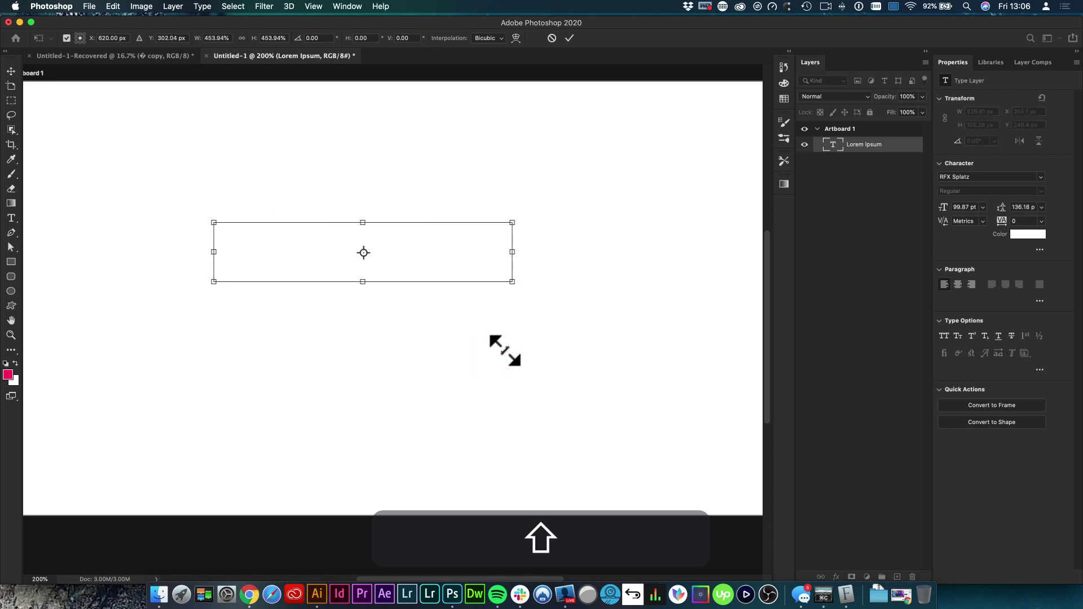
pyautogui.hotkey('shift', 'space')
pyautogui.click(436, 250)
# Step: Move the text layer down to the artboard's lower edge and fill it with the pink foreground colour
pyautogui.press('v')
pyautogui.keyDown('ctrl'); pyautogui.click(550, 286); pyautogui.keyUp('ctrl')
pyautogui.moveTo(550, 286); pyautogui.dragTo(599, 520)
pyautogui.moveTo(590, 446); pyautogui.dragTo(593, 462)
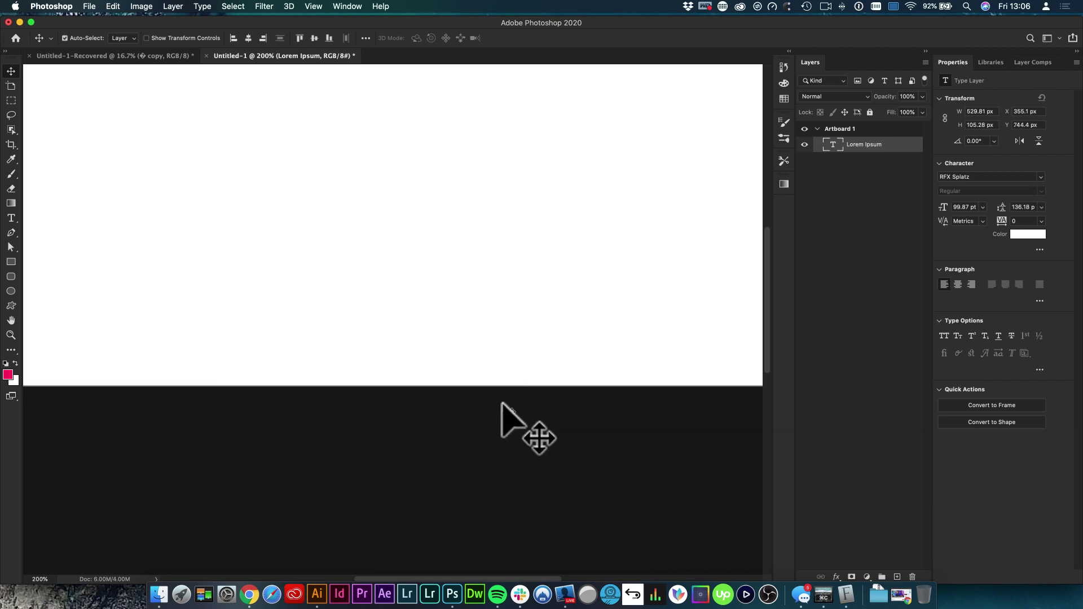
pyautogui.hotkey('alt', 'BackSpace')
# Step: Try to move the pink splatter text up from the artboard's lower edge freehand
pyautogui.press('v')
pyautogui.hotkey('shift', 'v')
pyautogui.moveTo(387, 236); pyautogui.dragTo(410, 185)
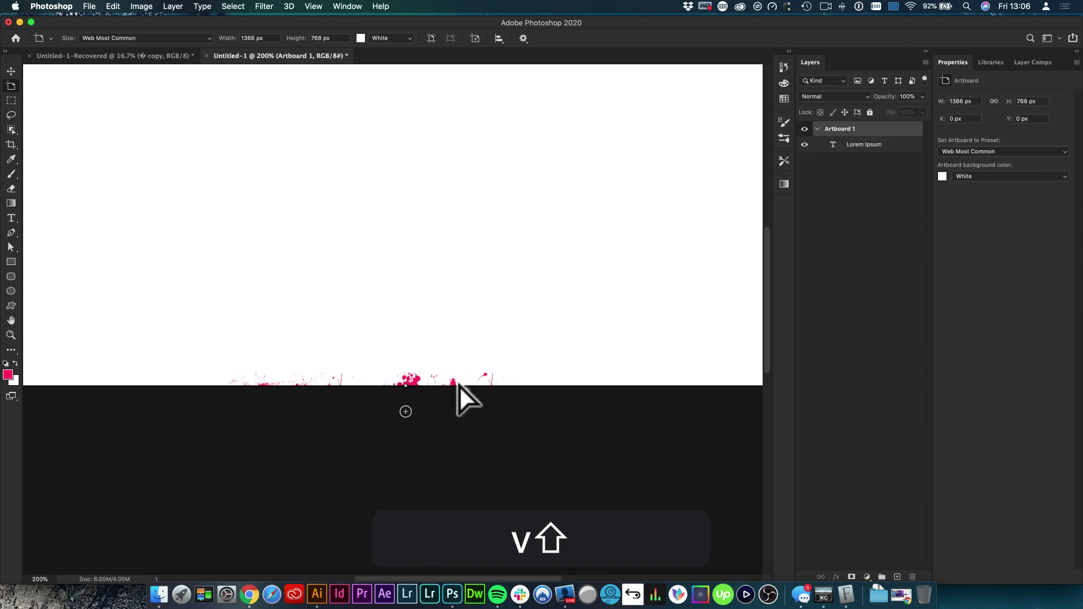
pyautogui.moveTo(418, 380); pyautogui.dragTo(467, 259)
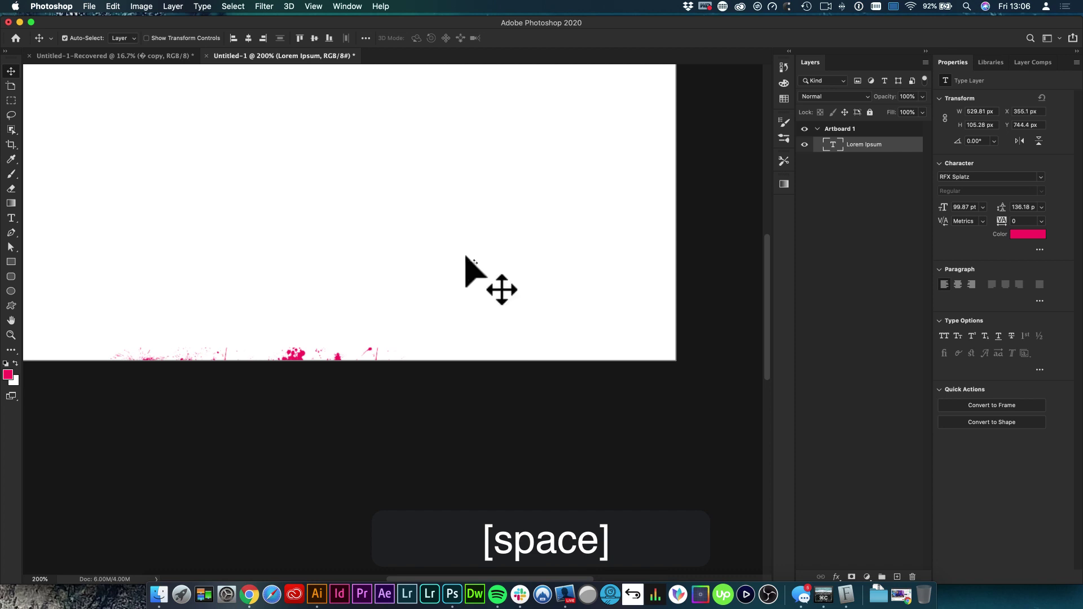
pyautogui.moveTo(357, 320); pyautogui.dragTo(438, 254)
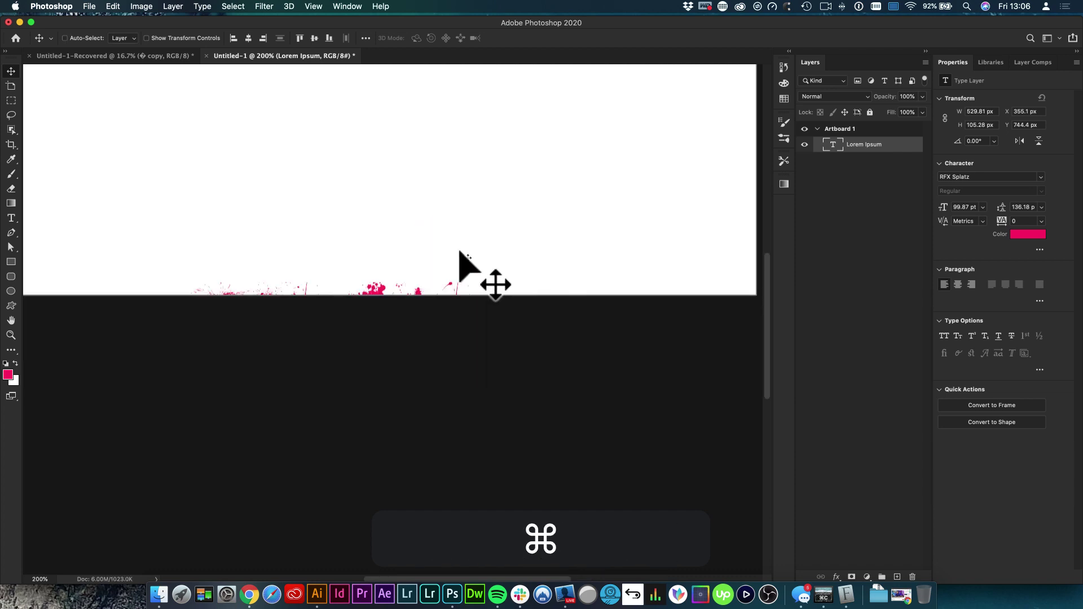
pyautogui.moveTo(376, 290); pyautogui.dragTo(392, 170)
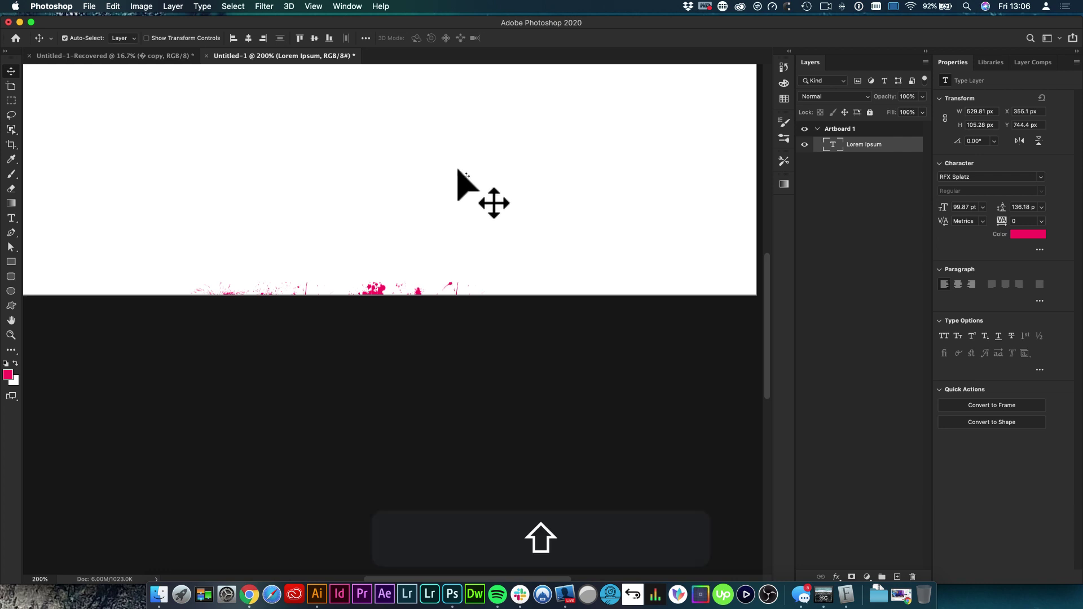
# Step: Nudge the splatter text up 70 px so that it sits fully inside the artboard
pyautogui.hotkey('shift', 'Up')
pyautogui.hotkey('shift', 'Up')
pyautogui.hotkey('shift', 'Up')
pyautogui.hotkey('shift', 'Up')
pyautogui.hotkey('shift', 'Up')
pyautogui.hotkey('shift', 'Up')
pyautogui.hotkey('shift', 'Up')
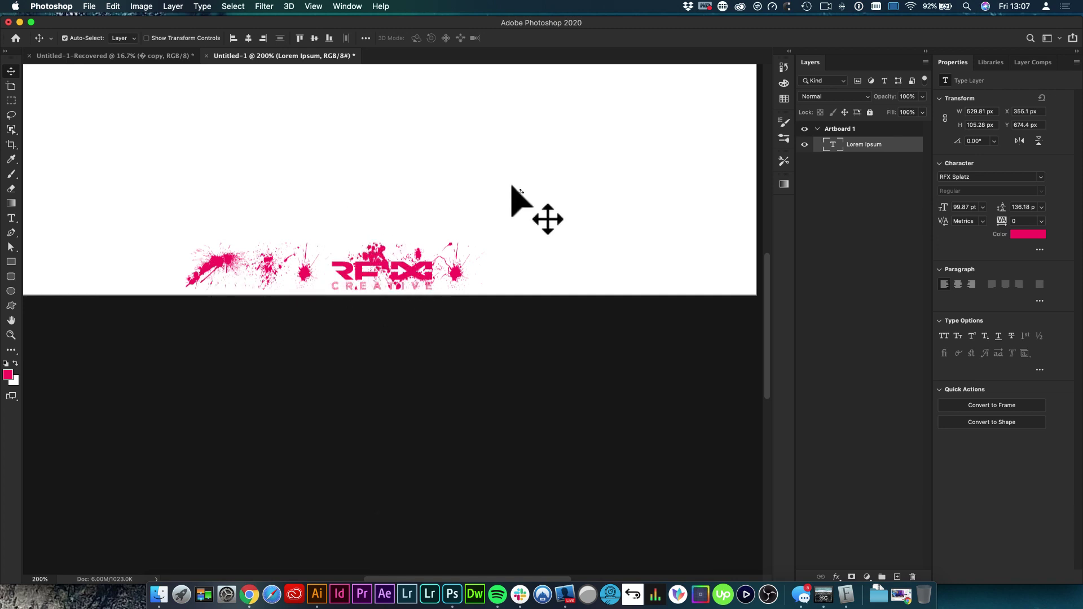
# Step: Select several splatter characters in the text line, show the font's glyphs and look through the entire RFX Splatz set
pyautogui.press('t')
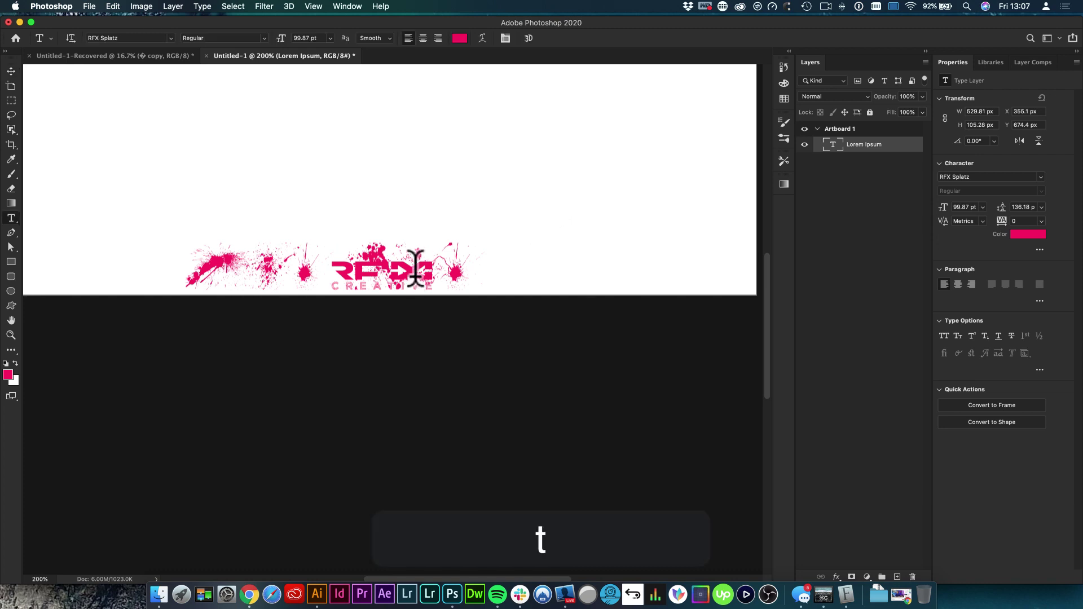
pyautogui.click(388, 263)
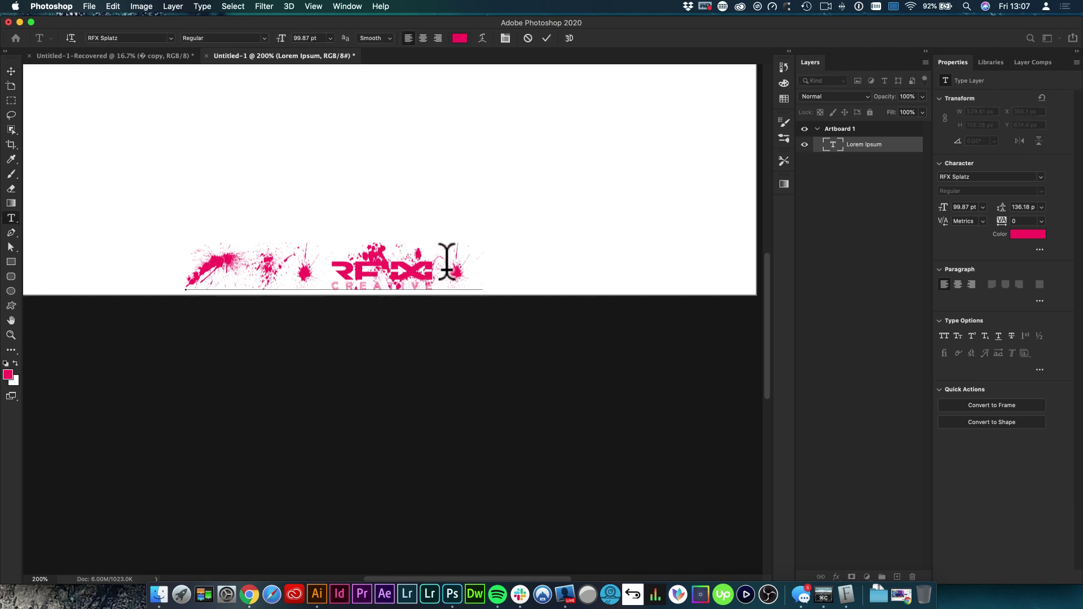
pyautogui.keyDown('shift'); pyautogui.click(206, 254); pyautogui.keyUp('shift')
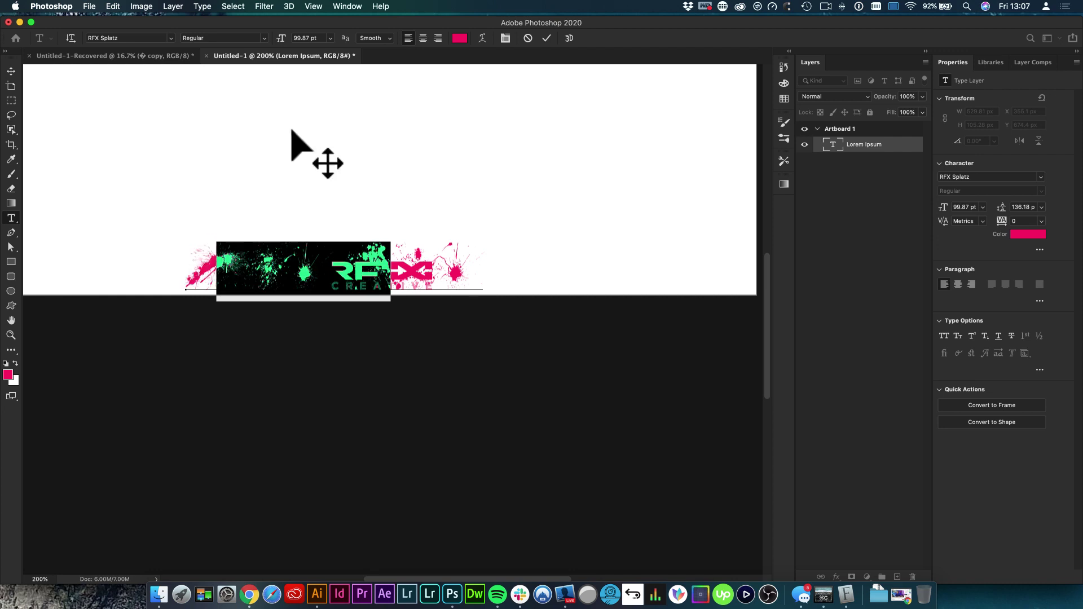
pyautogui.click(202, 7)
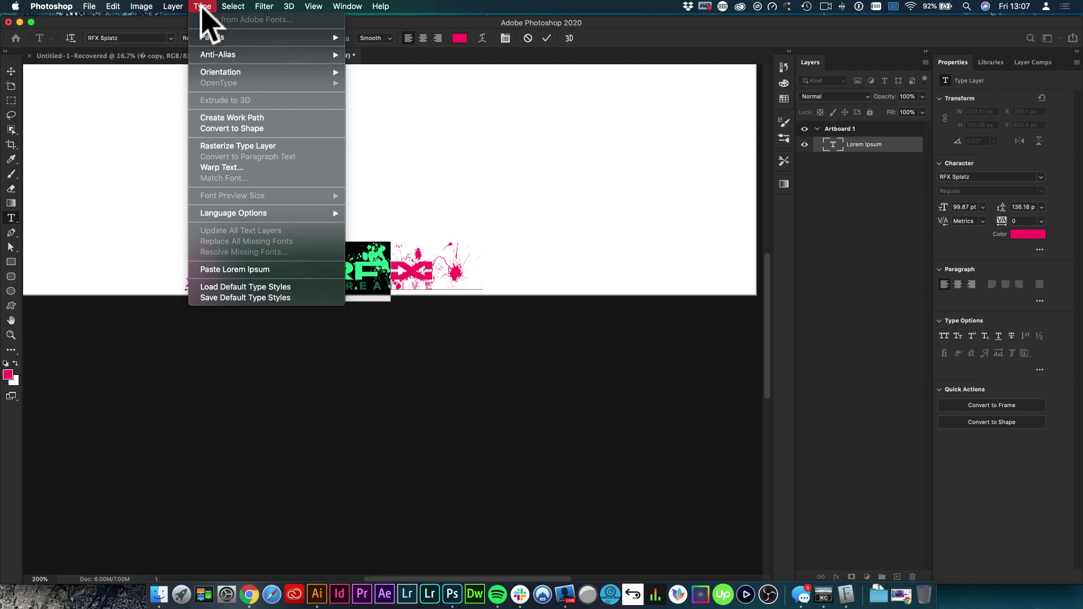
pyautogui.moveTo(220, 38)
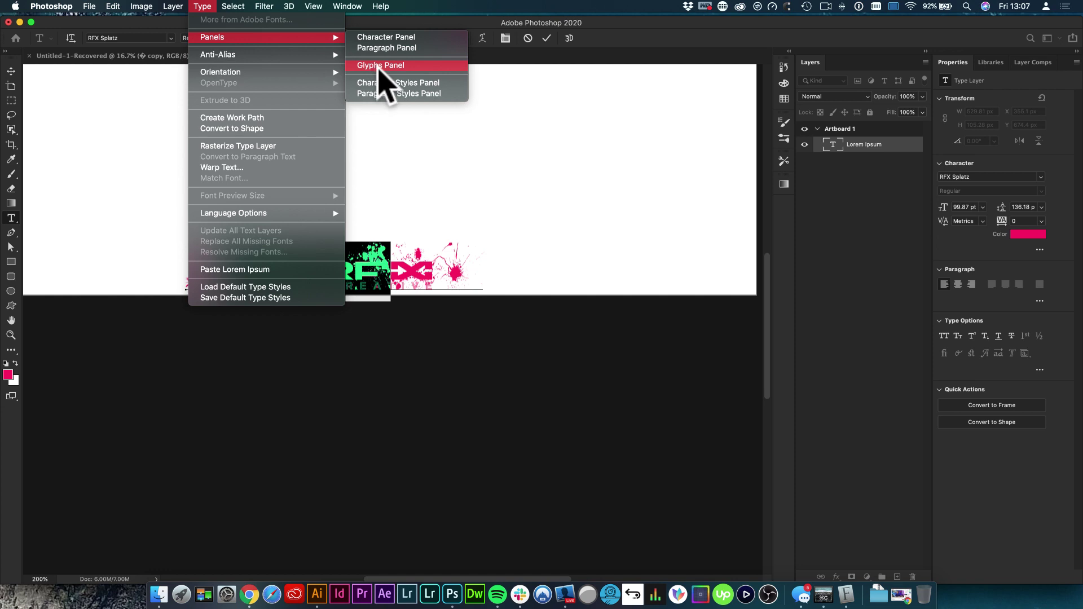
pyautogui.click(418, 68)
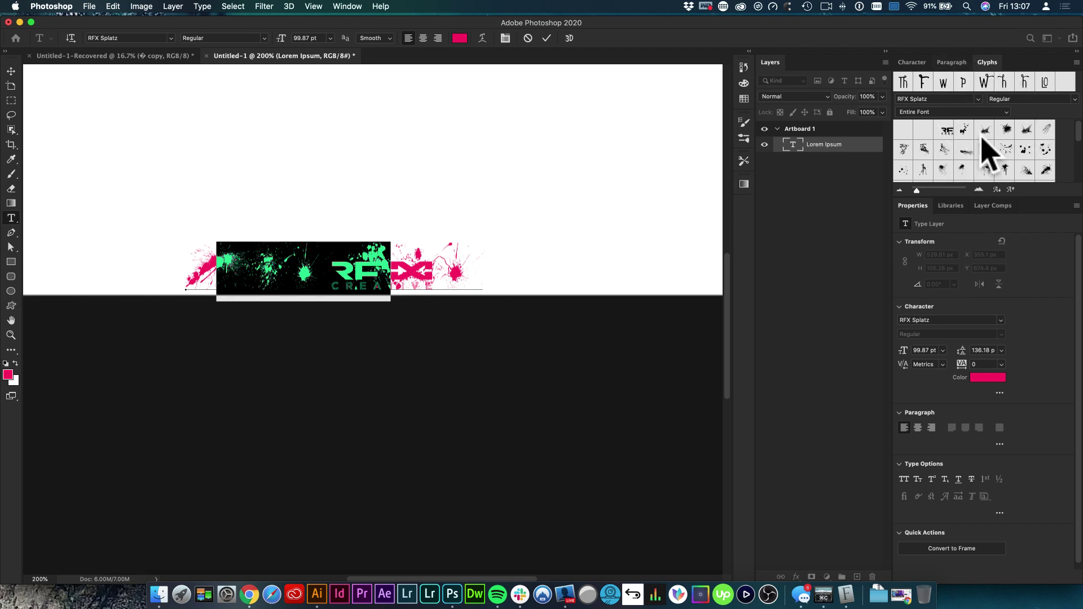
pyautogui.scroll(-2, 959, 136)
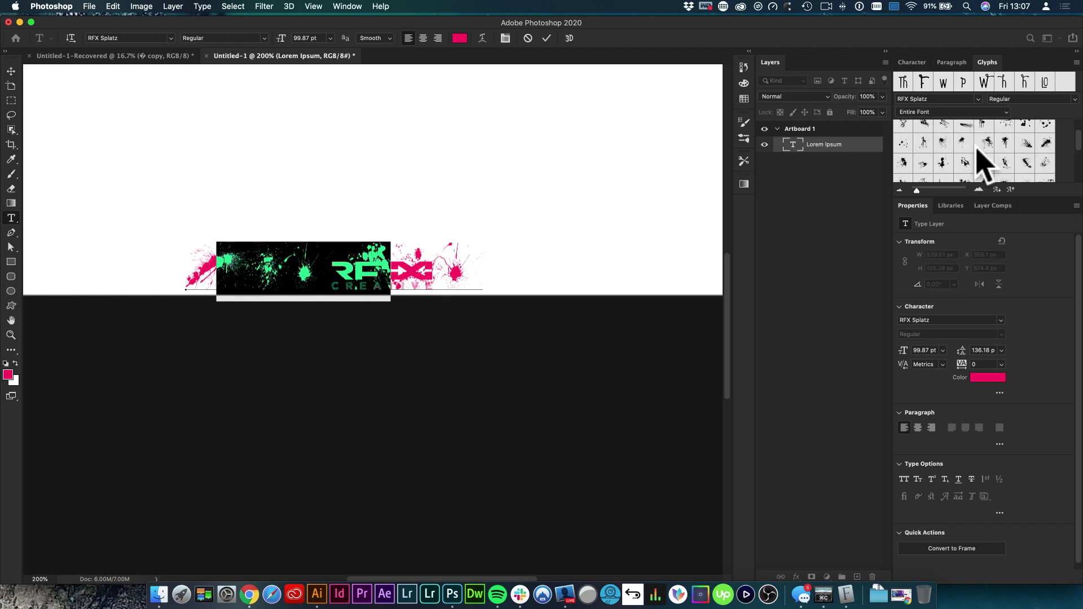
pyautogui.scroll(-3, 979, 158)
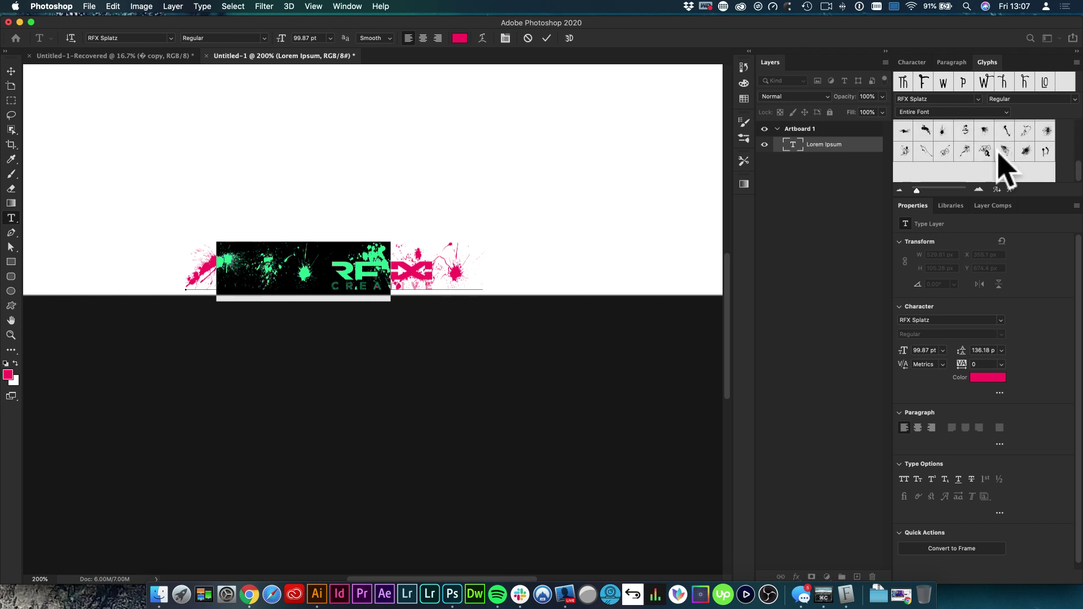
pyautogui.scroll(3, 1007, 169)
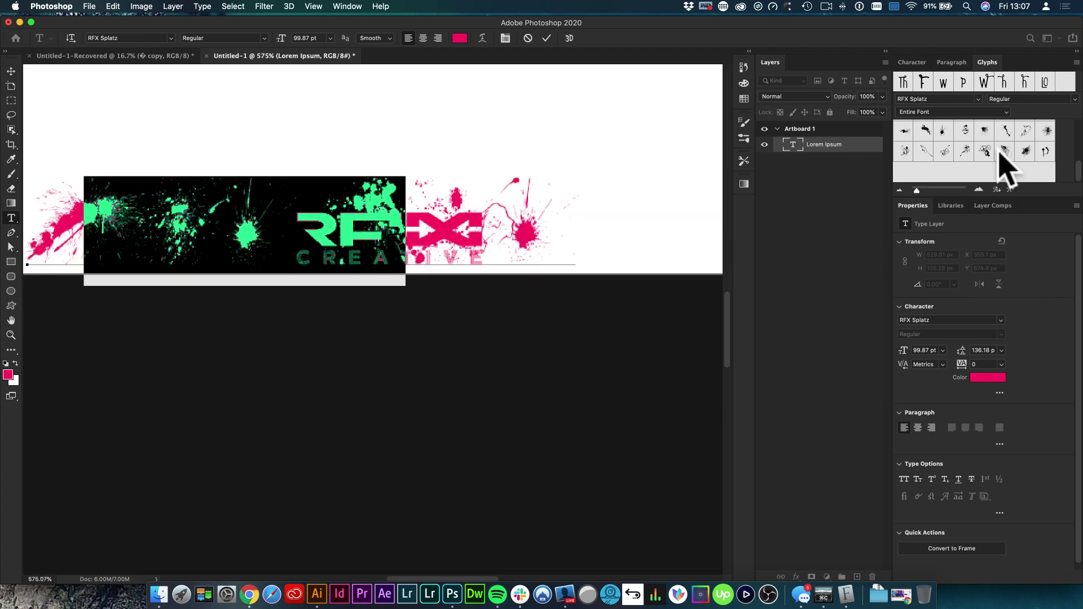
pyautogui.scroll(-1, 1007, 169)
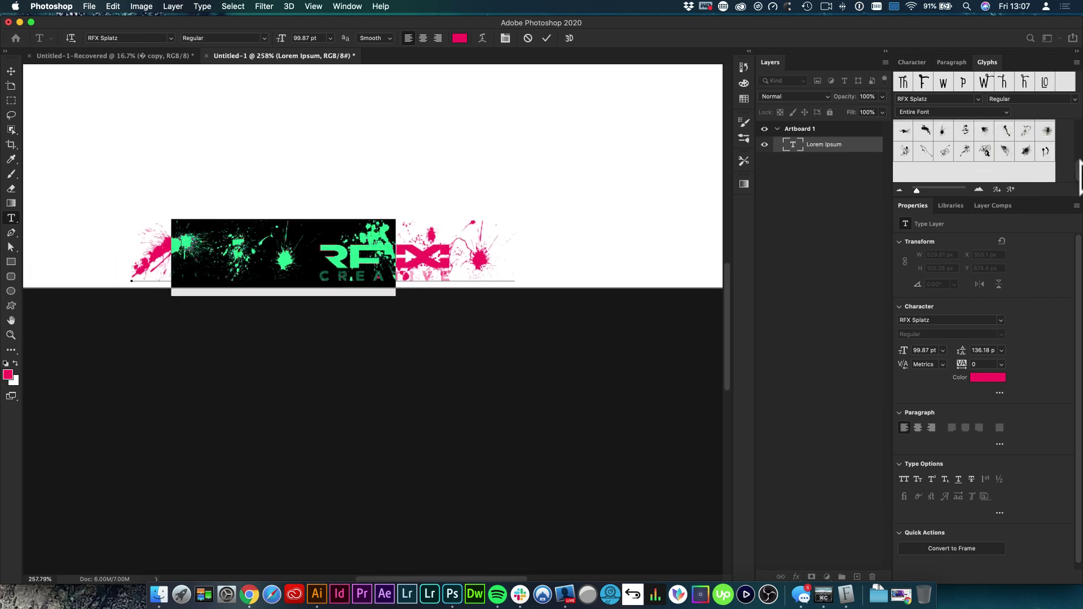
pyautogui.press('ctrl')
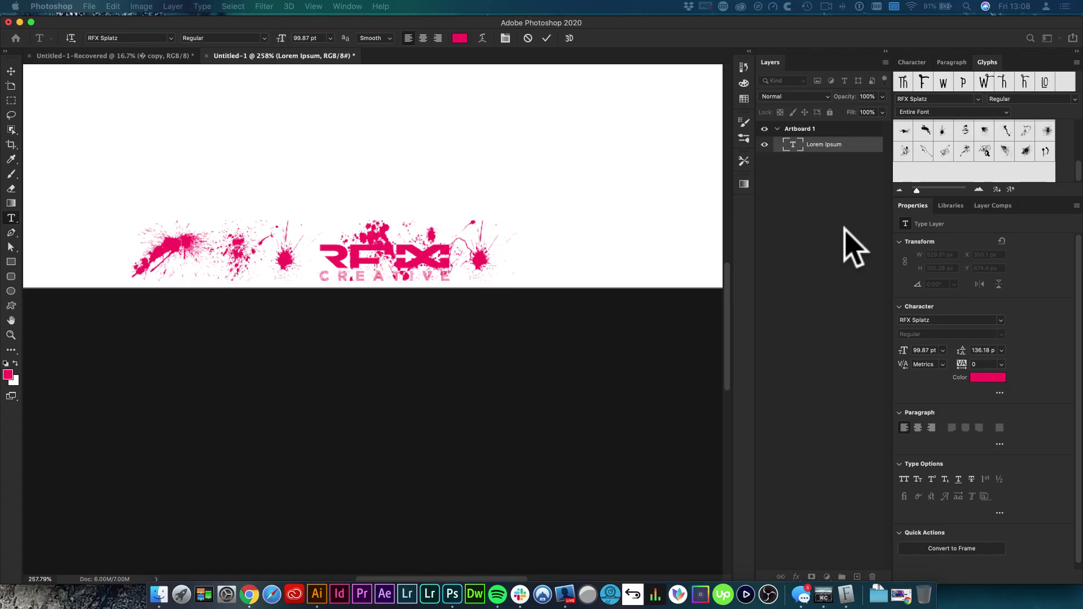
# Step: Replace all characters of the text layer with the single RFX Splatz splatter glyph of Unicode 005A and commit the text
pyautogui.click(461, 246)
pyautogui.press('super+a')
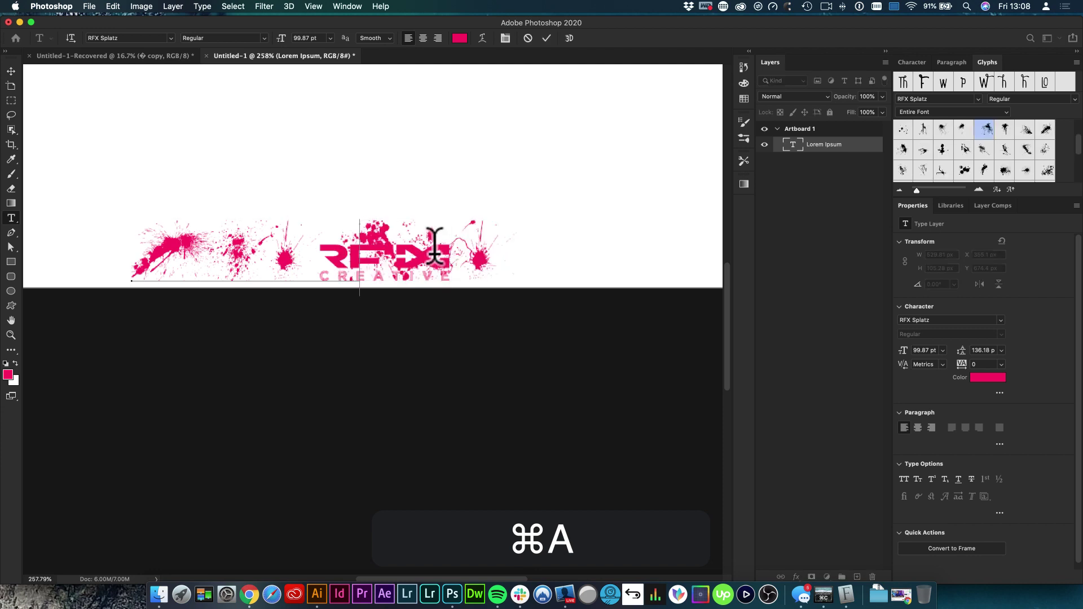
pyautogui.press('BackSpace')
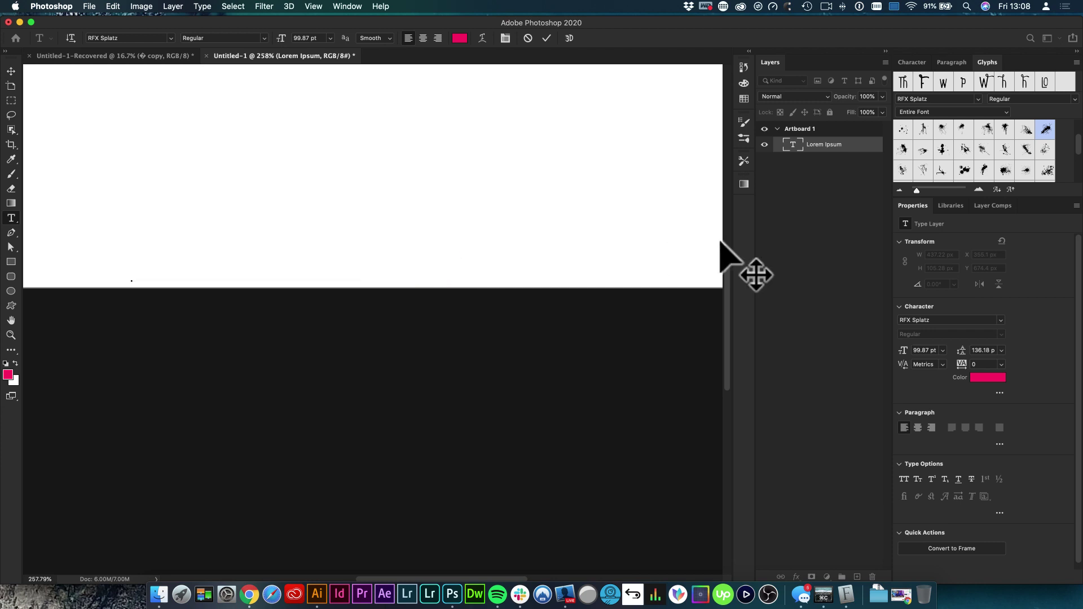
pyautogui.doubleClick(1006, 170)
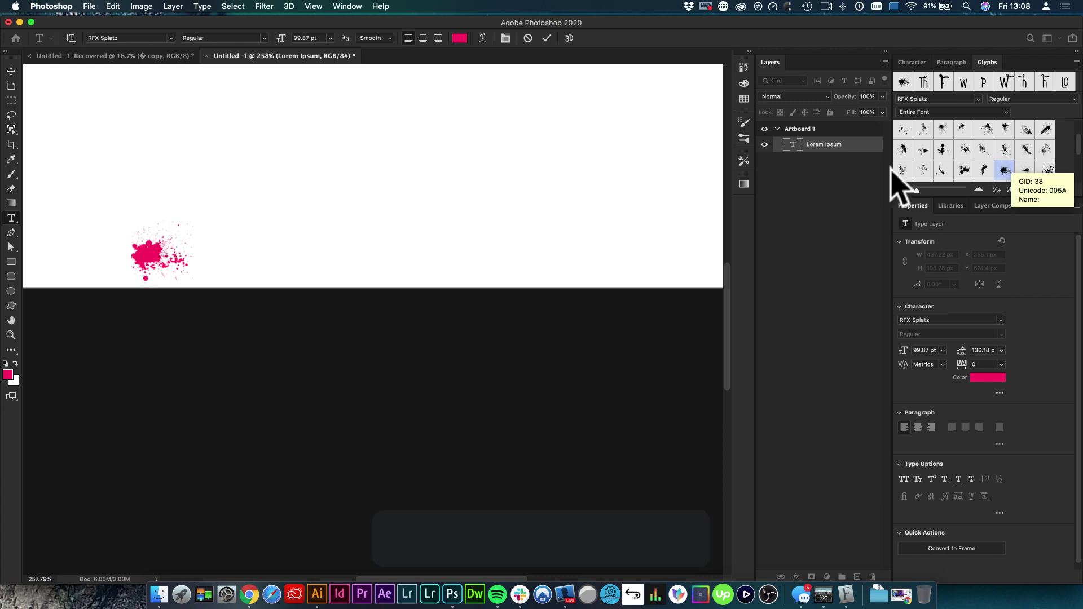
pyautogui.click(360, 233)
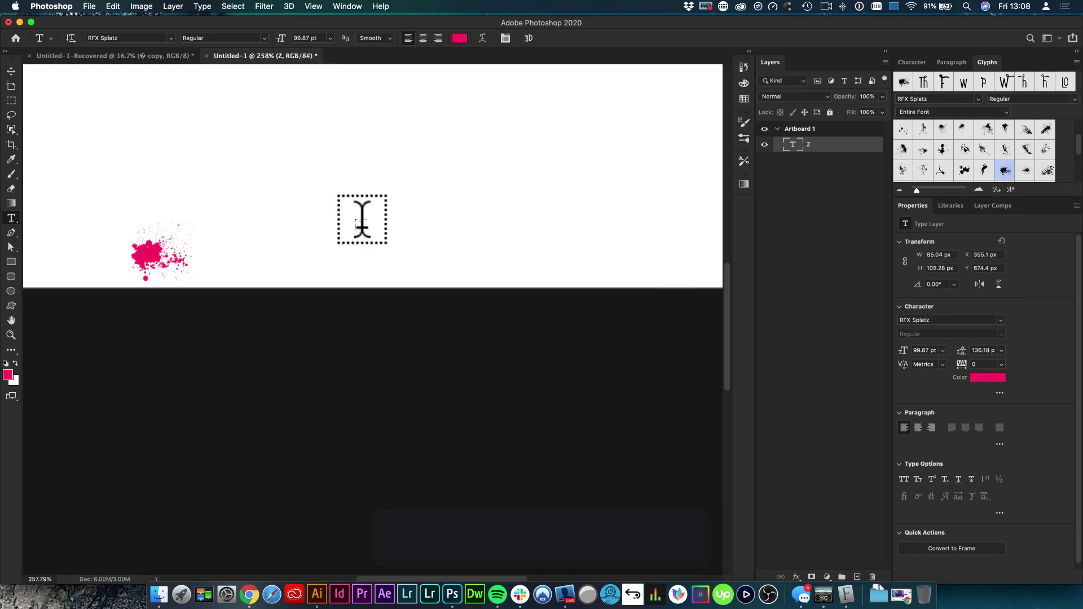
# Step: Look over the conversion commands available for the splatter text layer without applying any
pyautogui.press('v')
pyautogui.click(258, 205)
pyautogui.click(346, 163)
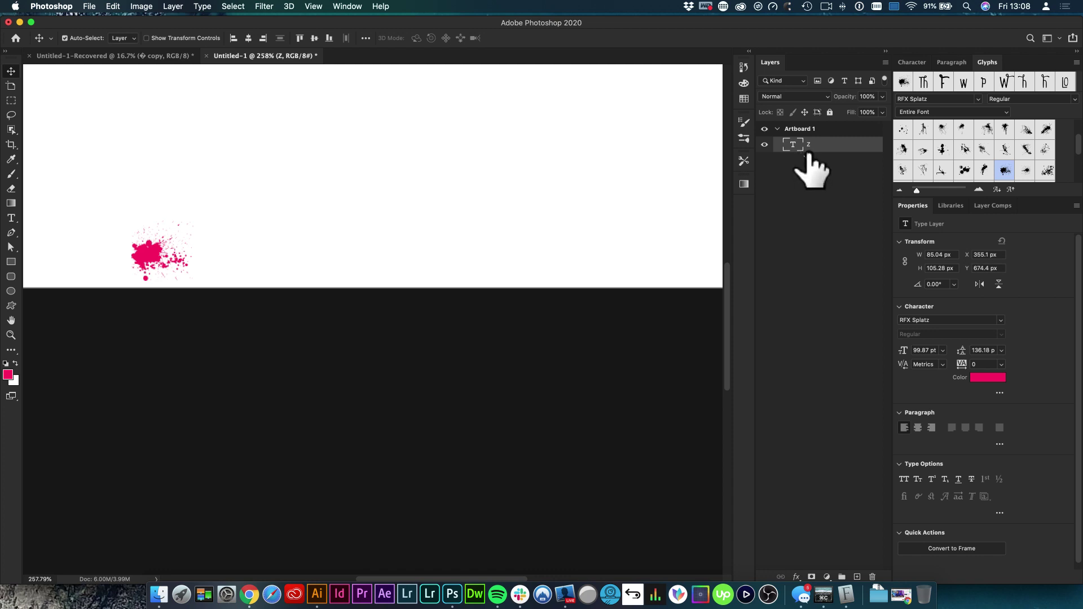
pyautogui.press('super+0')
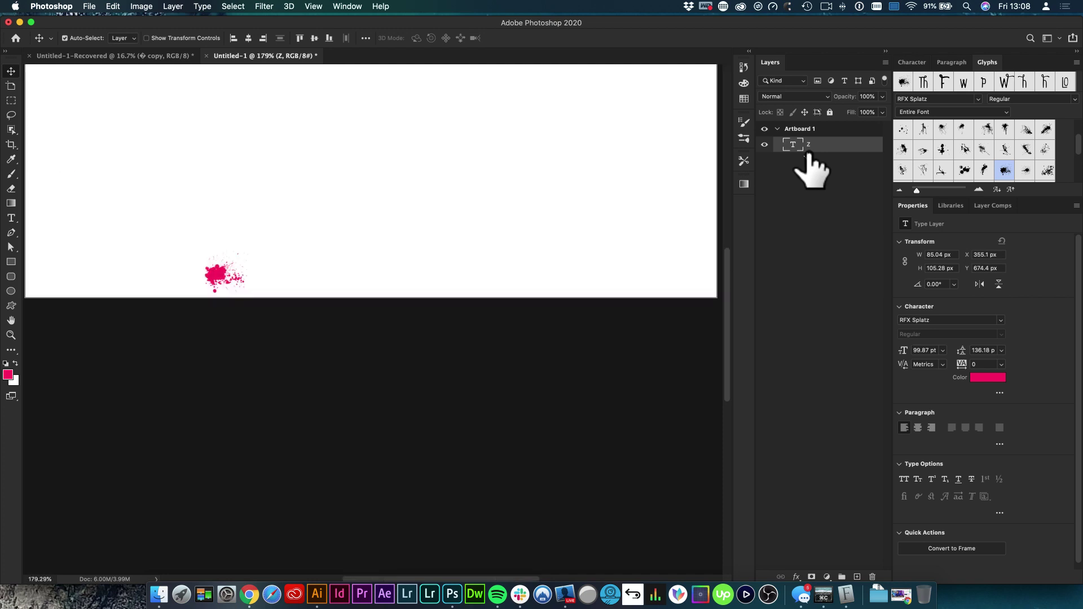
pyautogui.moveTo(816, 148); pyautogui.dragTo(815, 138)
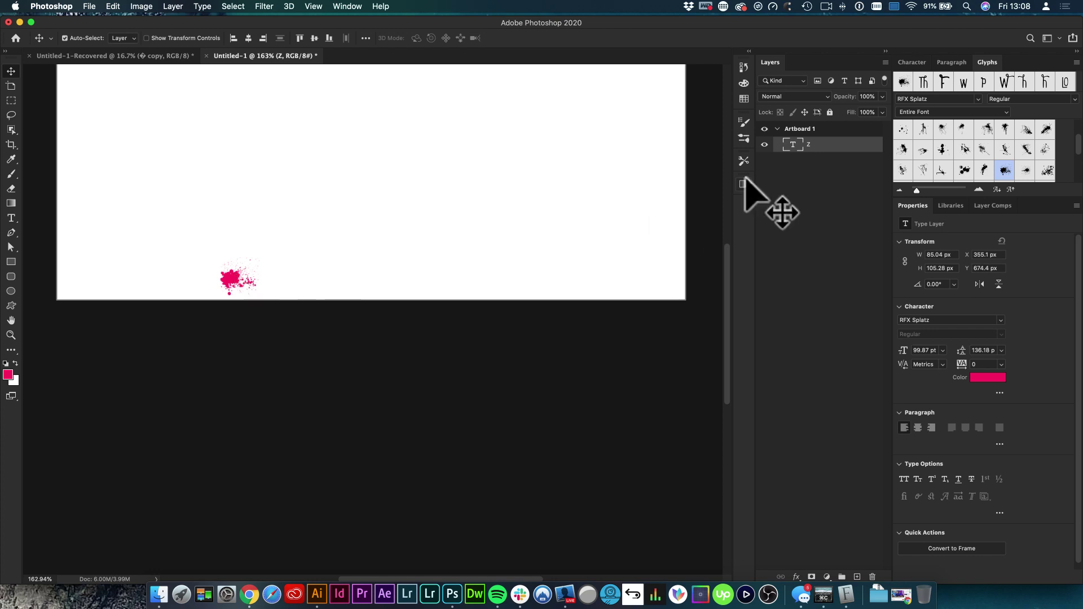
pyautogui.rightClick(825, 145)
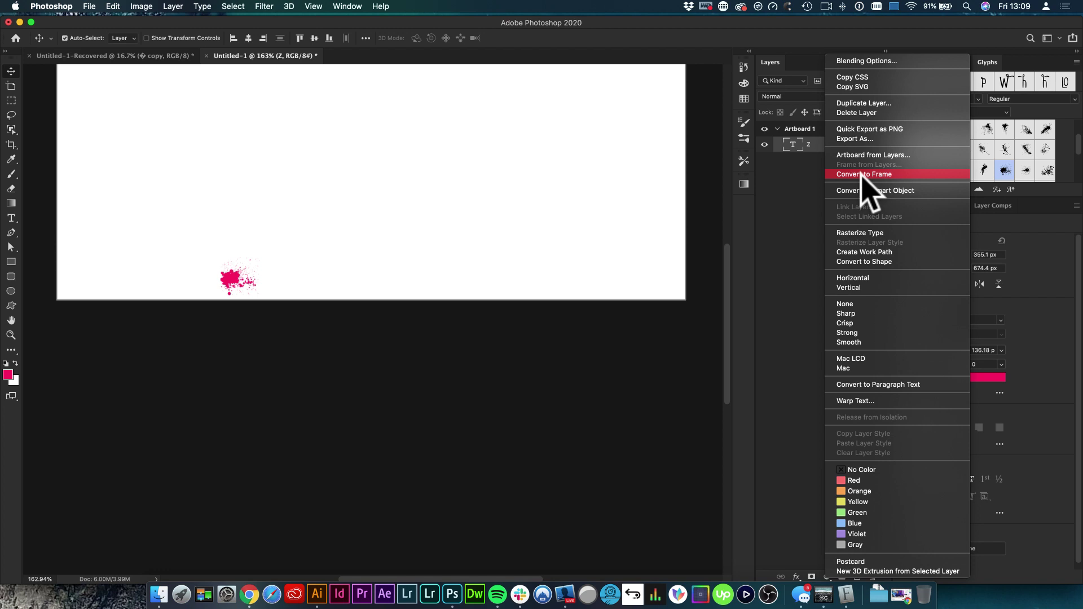
pyautogui.click(650, 211)
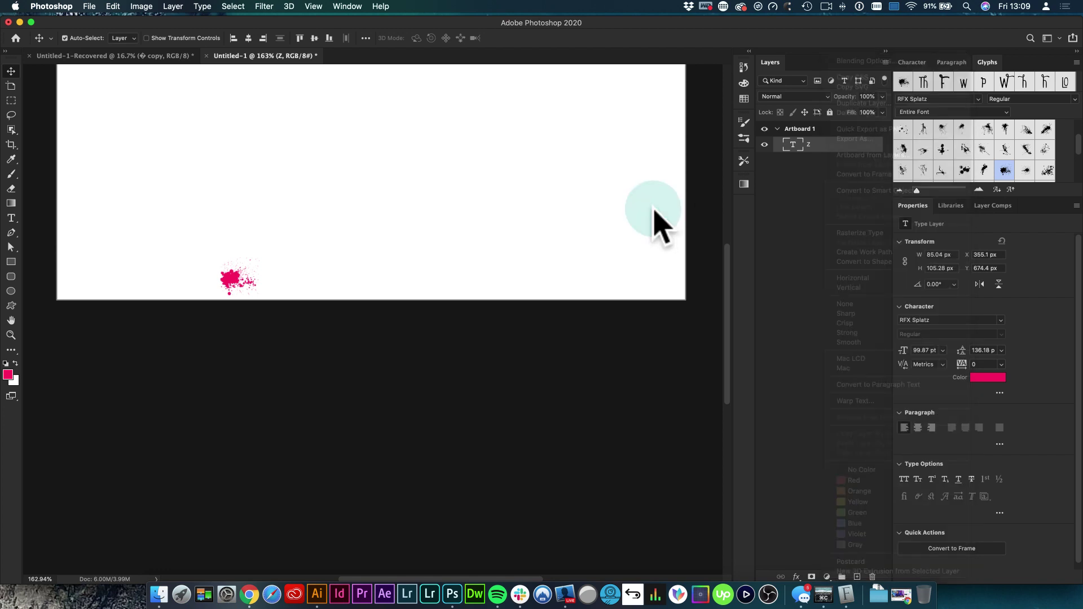
# Step: Scale the splatter glyph up proportionally to about 335 × 415 px and move it further into the artboard
pyautogui.press('super+t')
pyautogui.moveTo(260, 255); pyautogui.dragTo(423, 145)
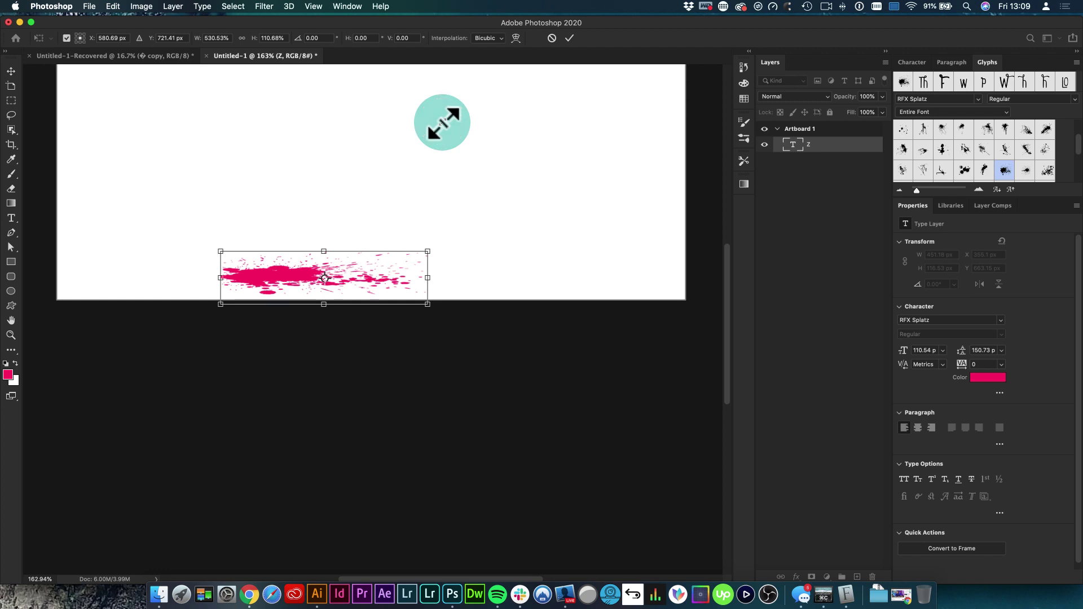
pyautogui.press('super+z')
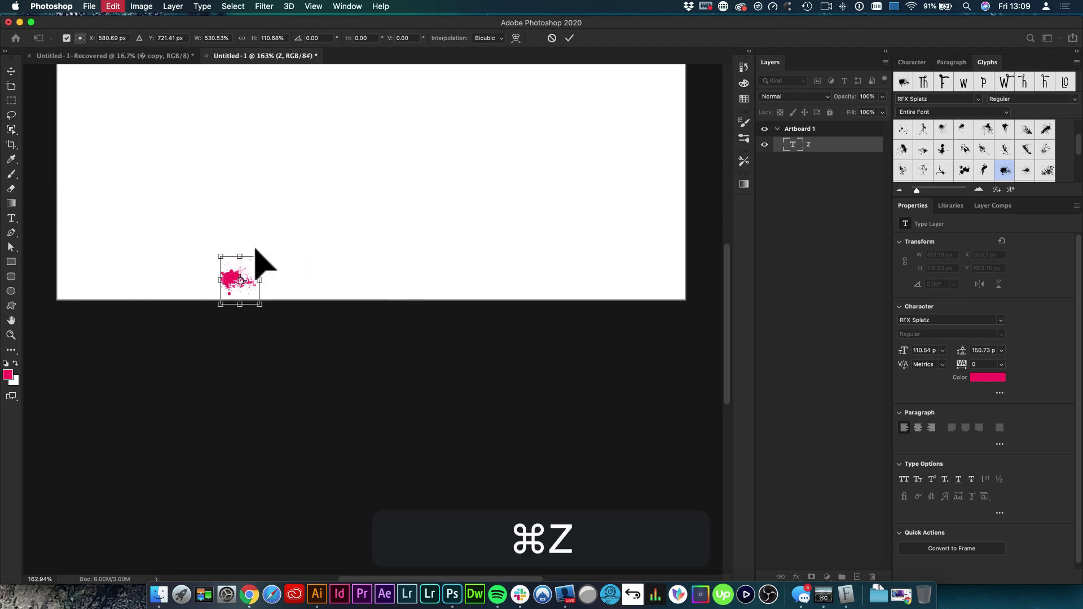
pyautogui.moveTo(259, 256); pyautogui.dragTo(406, 140)
pyautogui.press('v')
pyautogui.press('space')
pyautogui.press('space')
pyautogui.moveTo(295, 269); pyautogui.dragTo(309, 215)
pyautogui.press('v')
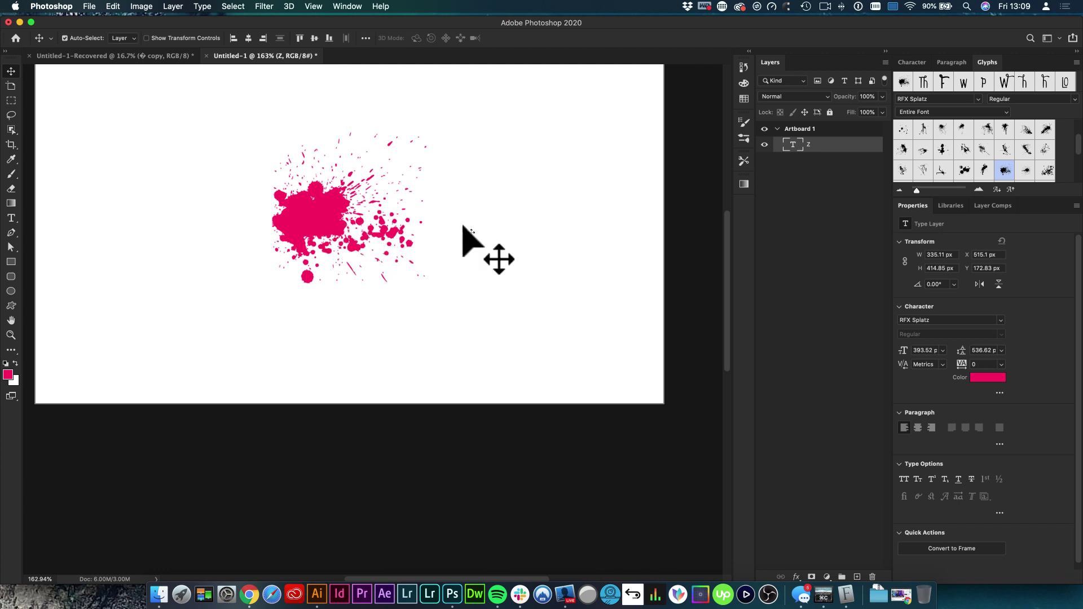
# Step: Duplicate the splatter text layer and hide the original layer
pyautogui.press('super')
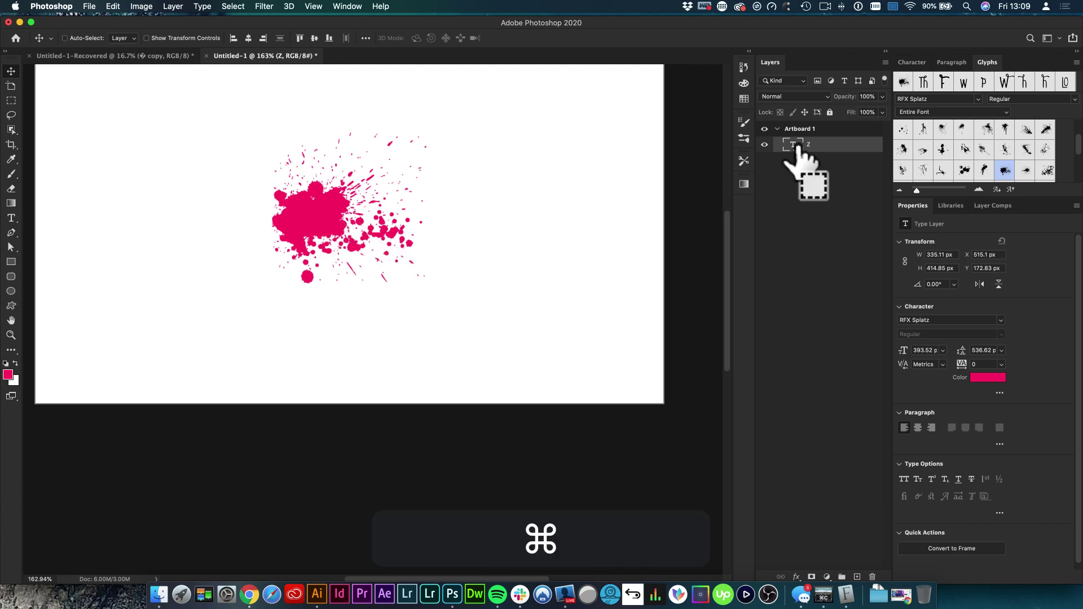
pyautogui.press('super+j')
pyautogui.click(765, 160)
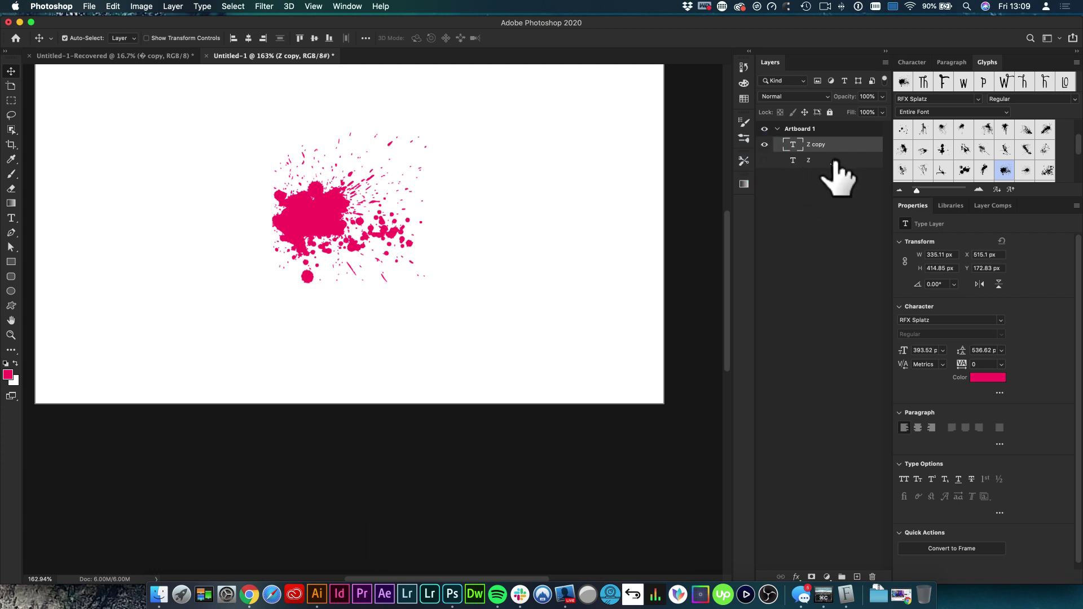
# Step: Load the outline of the duplicated splatter layer as a selection and hide that duplicate
pyautogui.moveTo(793, 158); pyautogui.dragTo(496, 199)
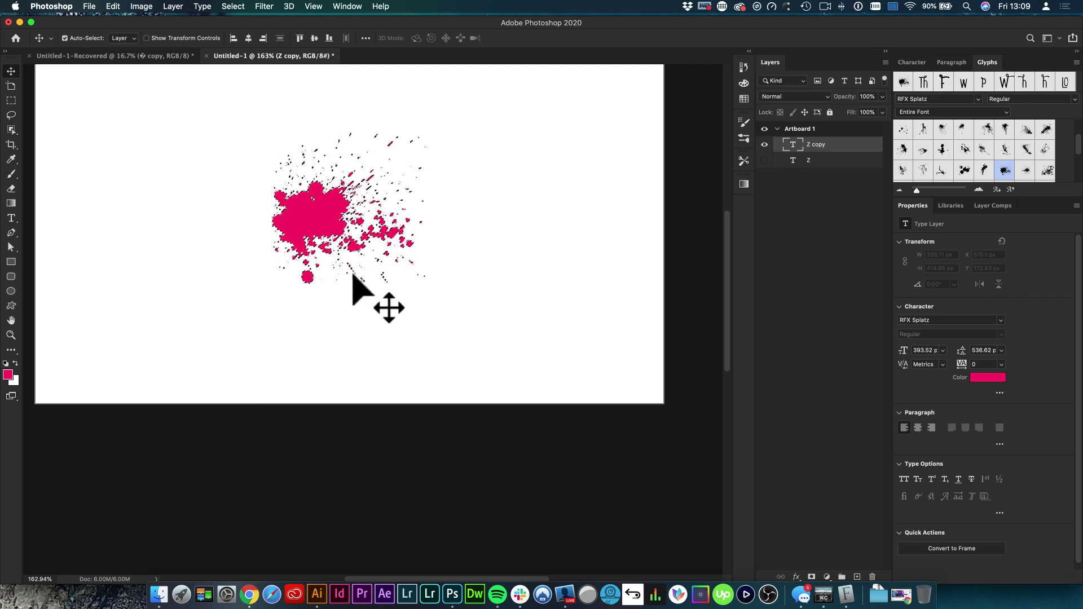
pyautogui.moveTo(763, 150); pyautogui.dragTo(764, 164)
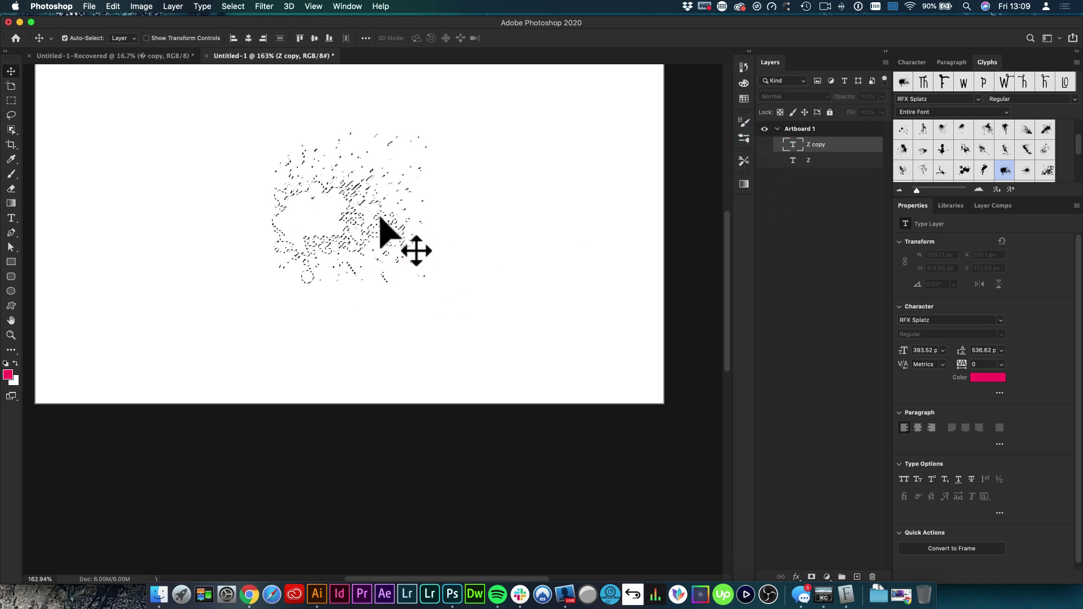
# Step: Create a new empty layer and fill the splatter selection on it with the pink foreground colour
pyautogui.click(857, 577)
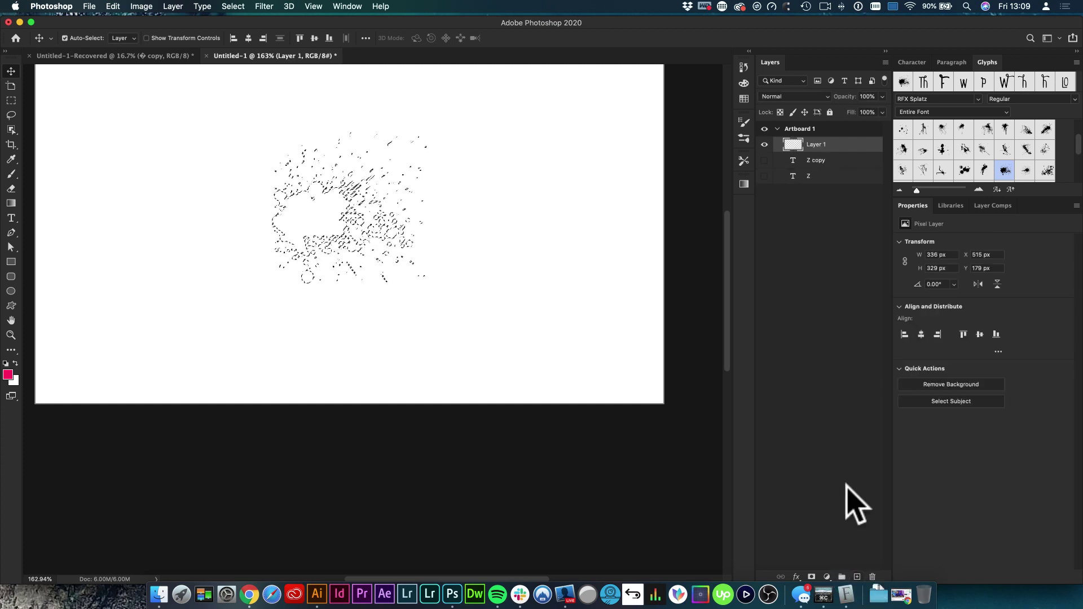
pyautogui.press('alt')
pyautogui.hotkey('alt', 'BackSpace')
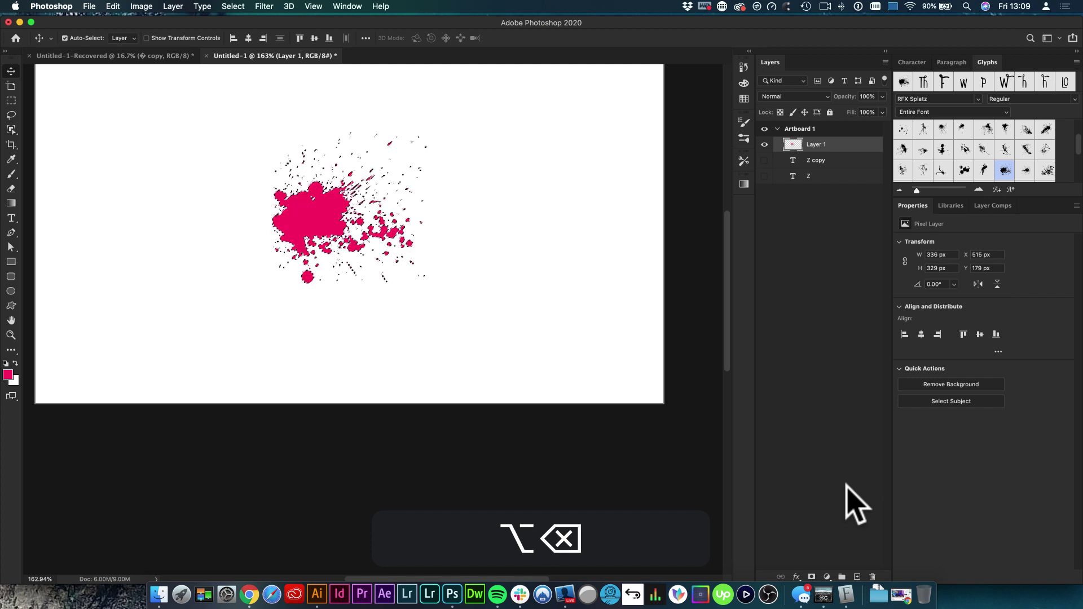
pyautogui.click(113, 6)
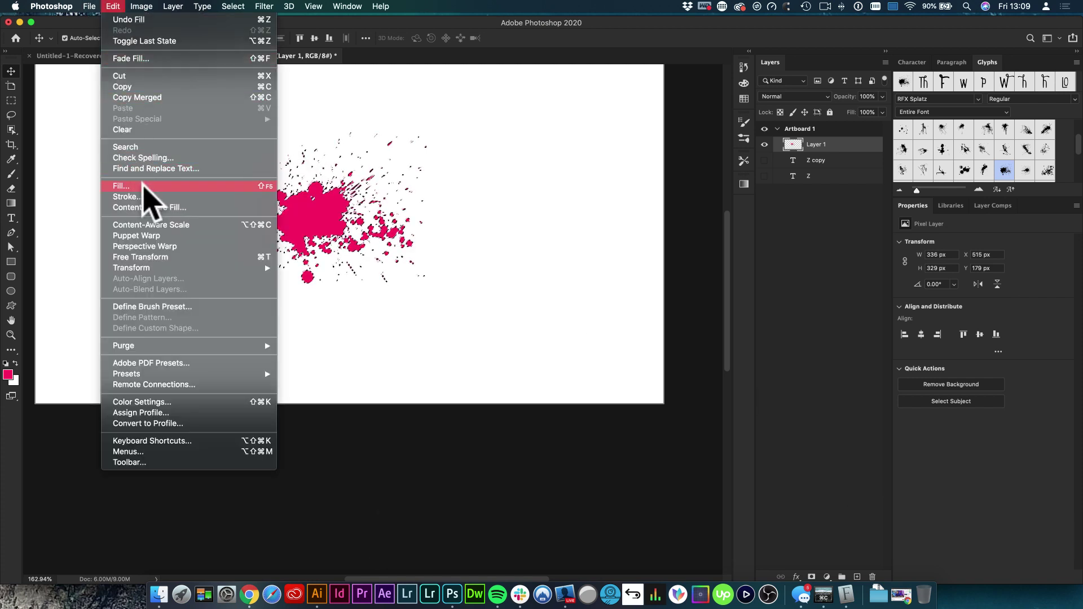
pyautogui.press('Escape')
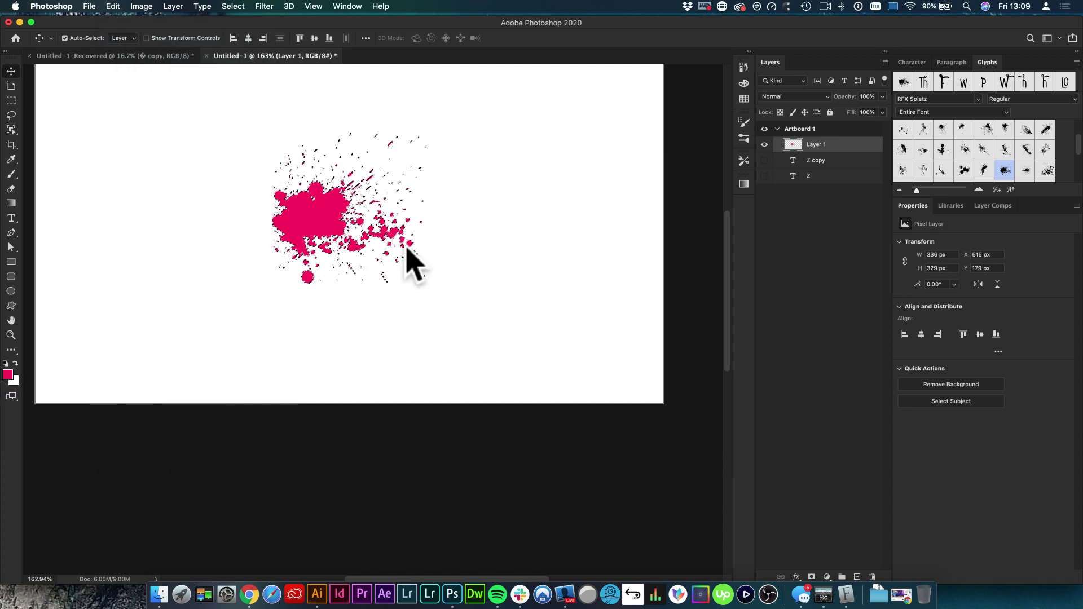
# Step: Deselect and move the filled splatter layer freehand to about X 610 px, Y 197 px
pyautogui.press('super+d')
pyautogui.press('v')
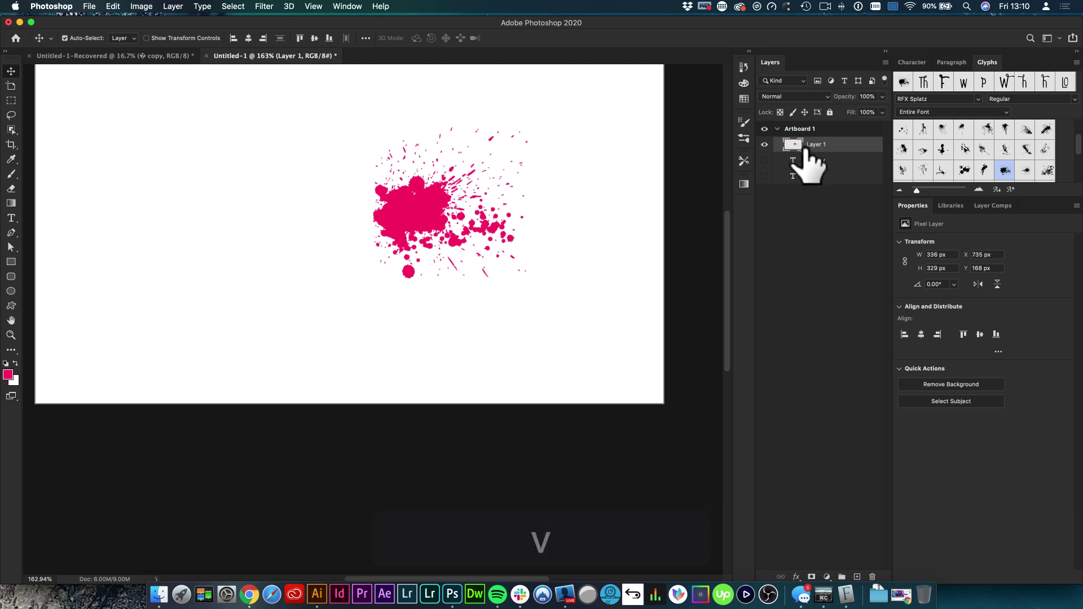
pyautogui.moveTo(417, 208); pyautogui.dragTo(362, 219)
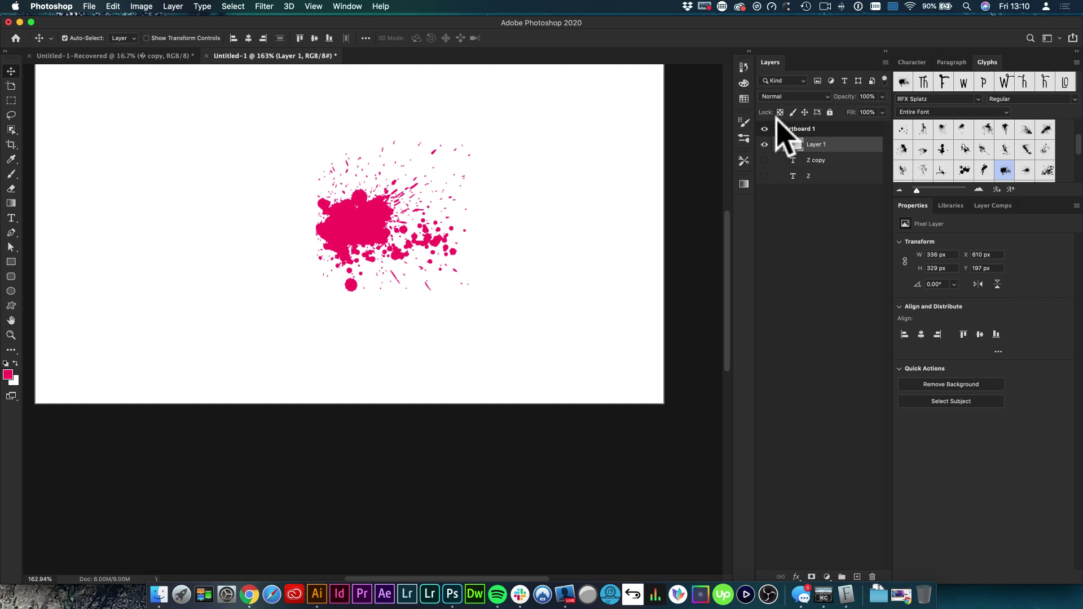
pyautogui.press('ctrl')
pyautogui.press('ctrl')
pyautogui.press('ctrl')
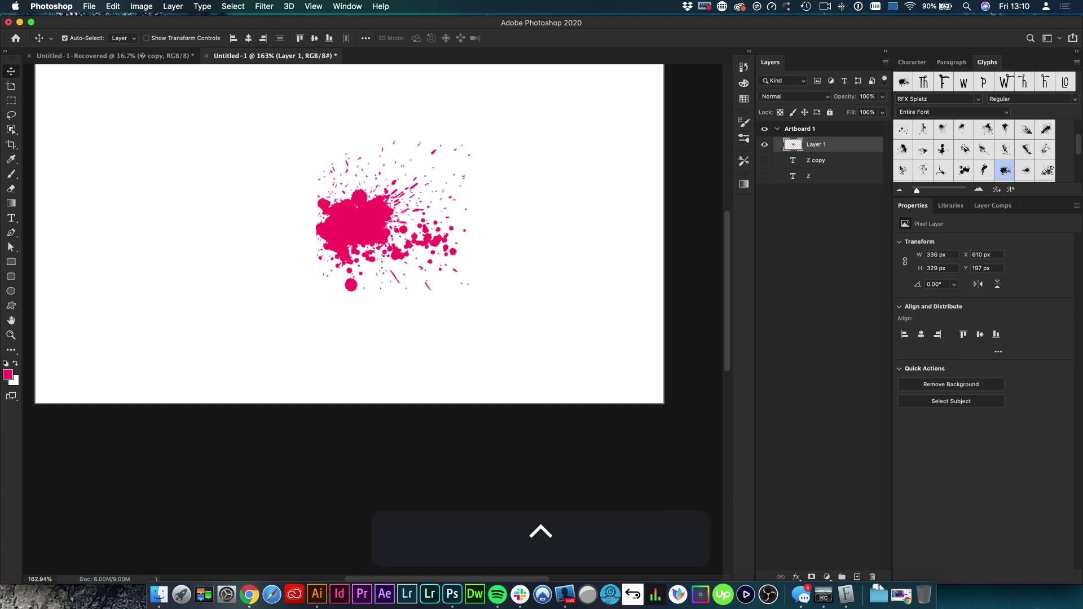
pyautogui.press('ctrl')
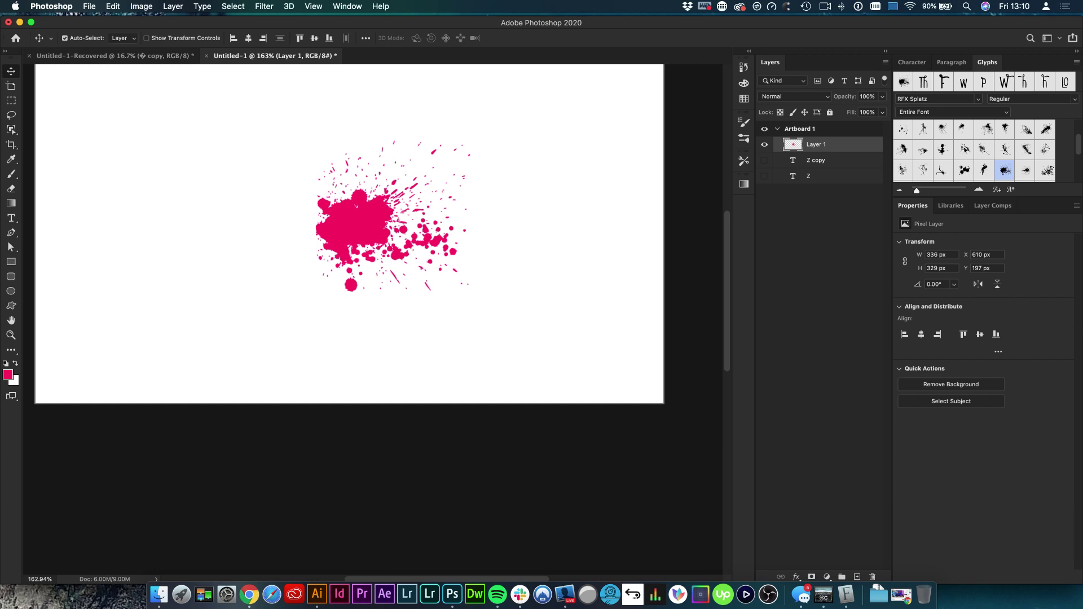
pyautogui.press('ctrl')
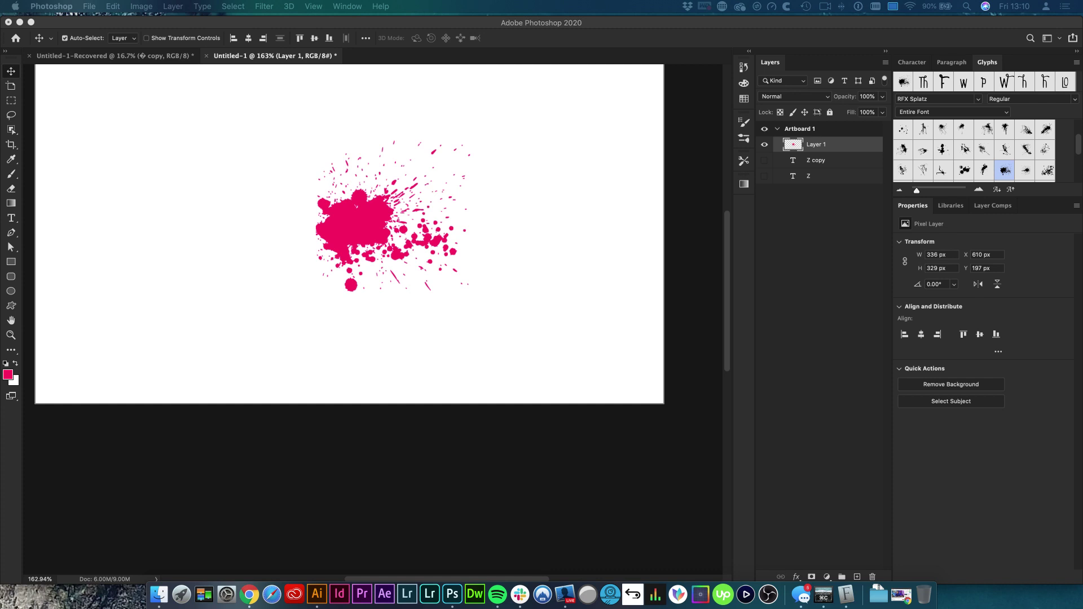
pyautogui.press('Escape')
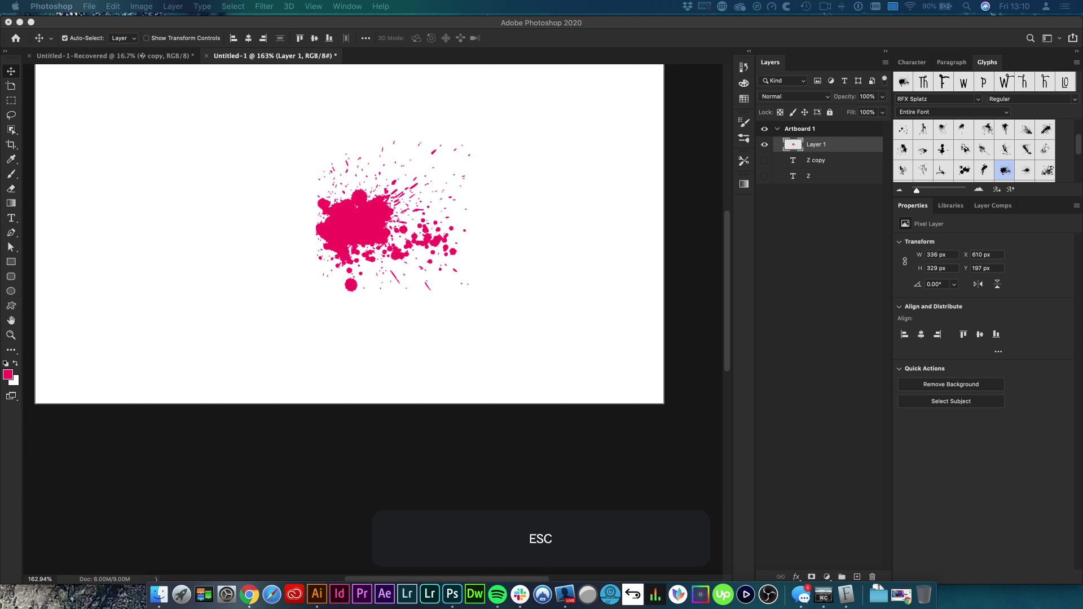
pyautogui.press('ctrl')
pyautogui.press('ctrl')
pyautogui.press('ctrl')
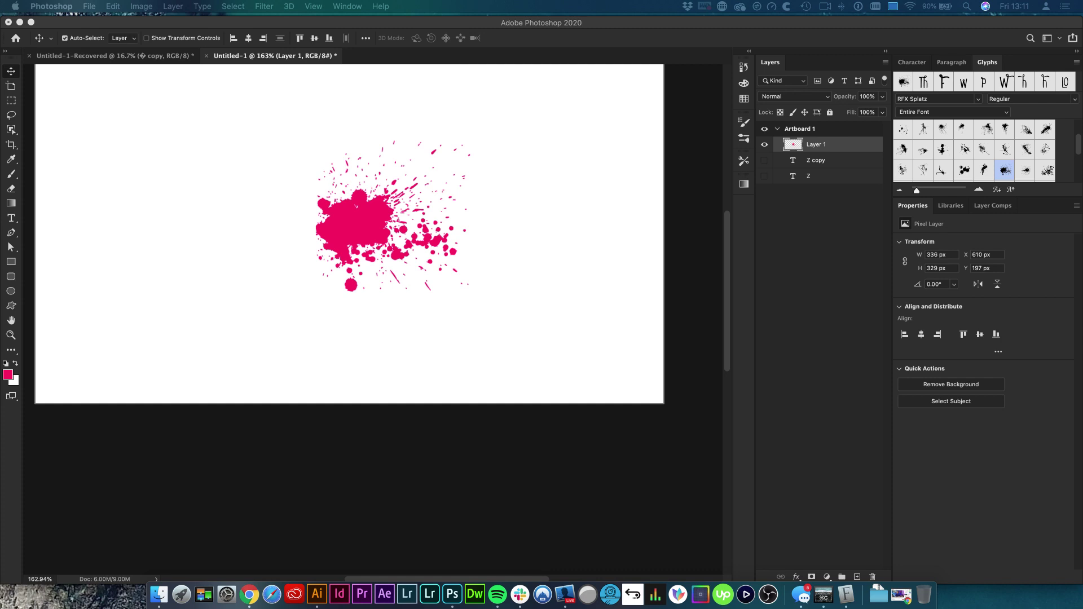
pyautogui.press('ctrl')
pyautogui.hotkey('ctrl', 'Up')
pyautogui.hotkey('ctrl', 'Up')
pyautogui.press('alt+super+BackSpace')
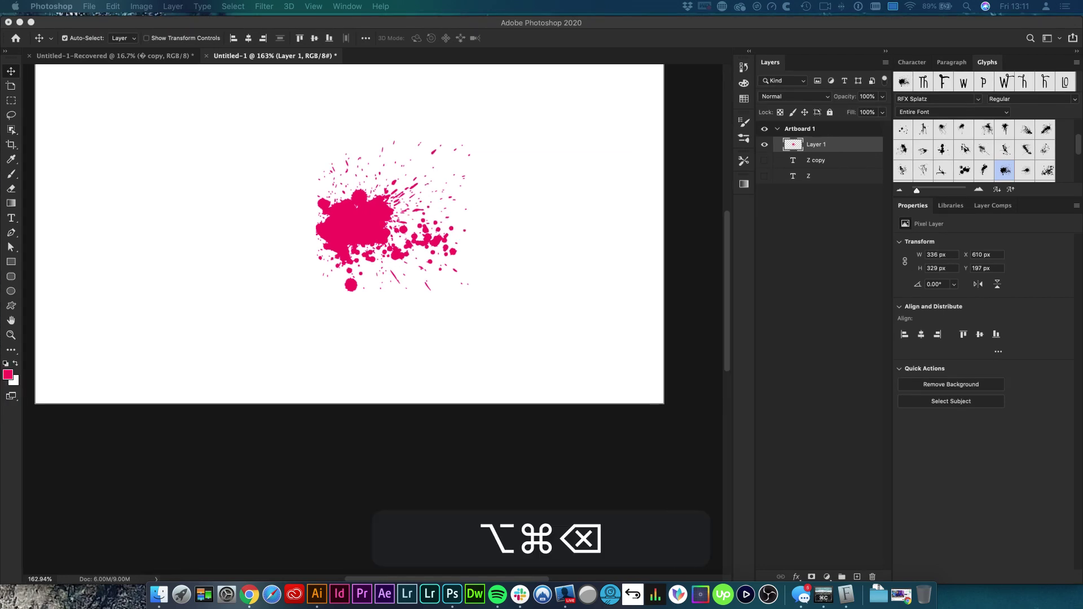
pyautogui.press('super+w')
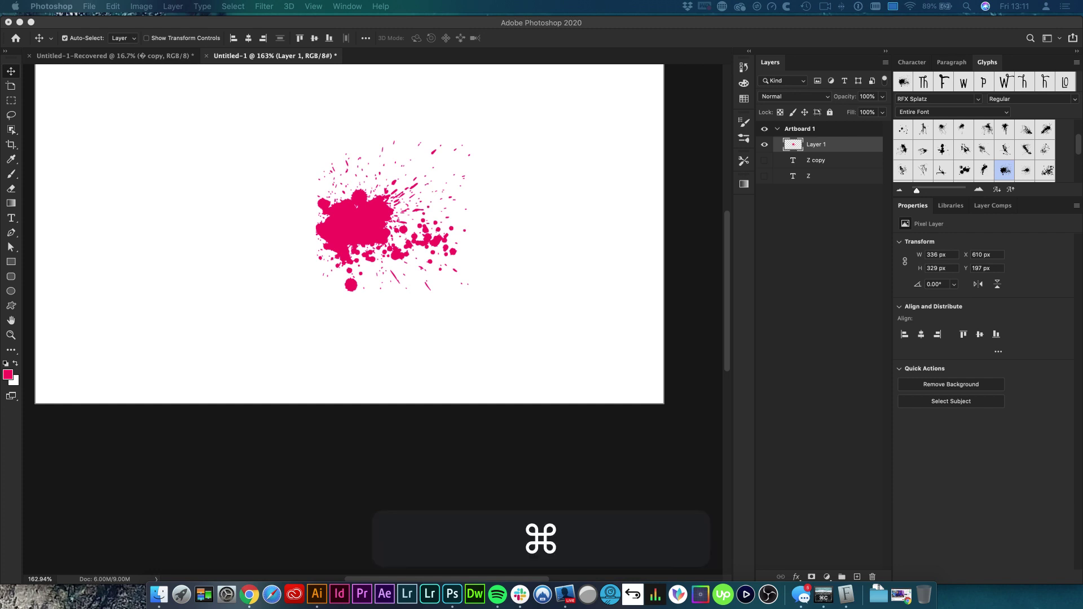
pyautogui.press('super+Tab')
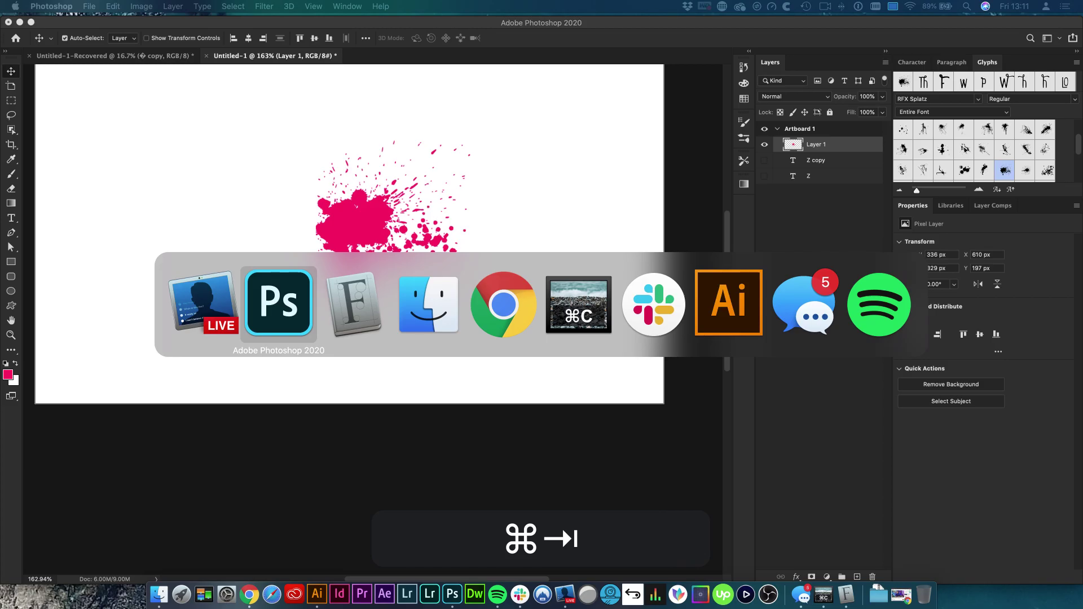
pyautogui.press('Return')
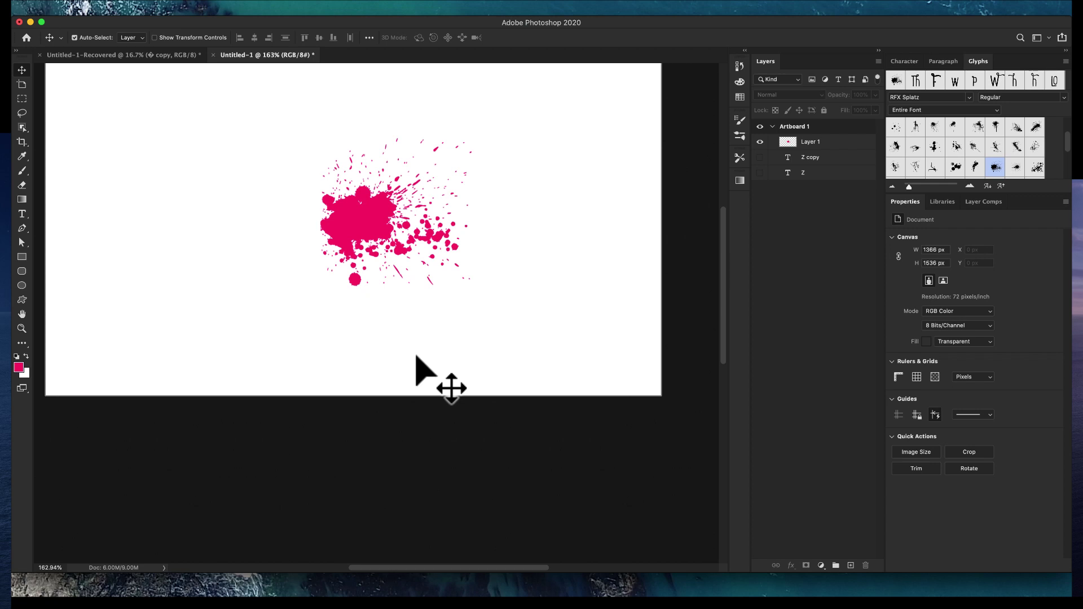
# Step: Switch to Chrome and open the Dingbats > Shapes font category on dafont
pyautogui.scroll(-3, 417, 361)
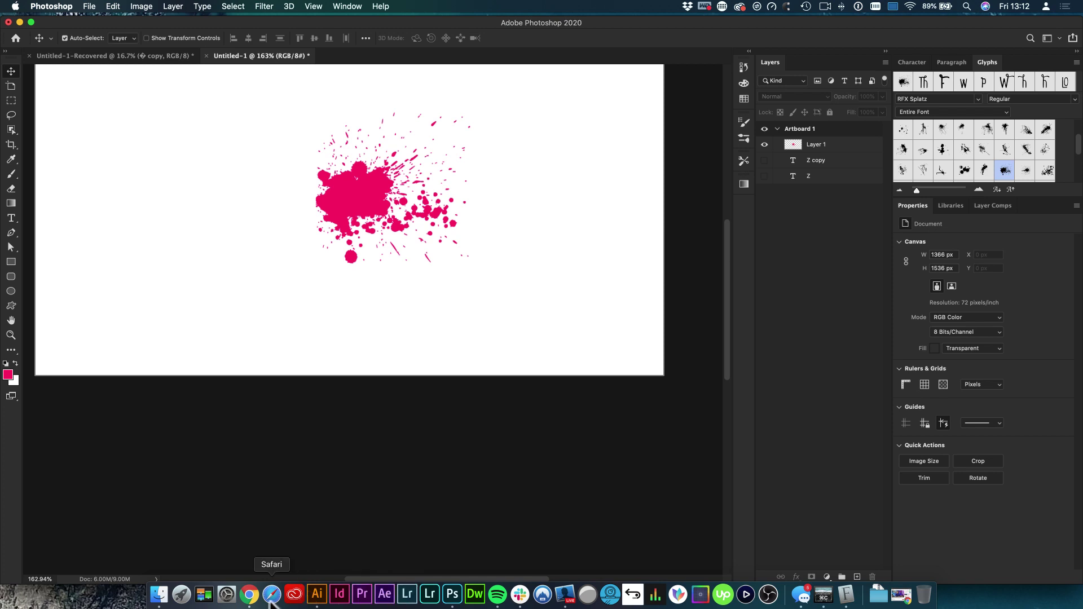
pyautogui.click(249, 594)
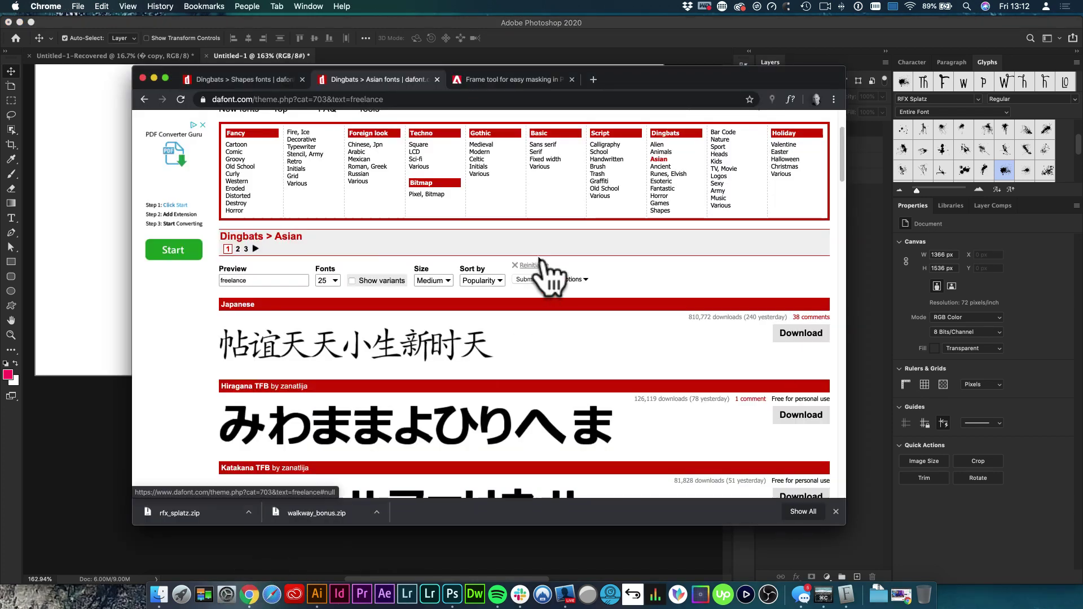
pyautogui.scroll(1, 466, 191)
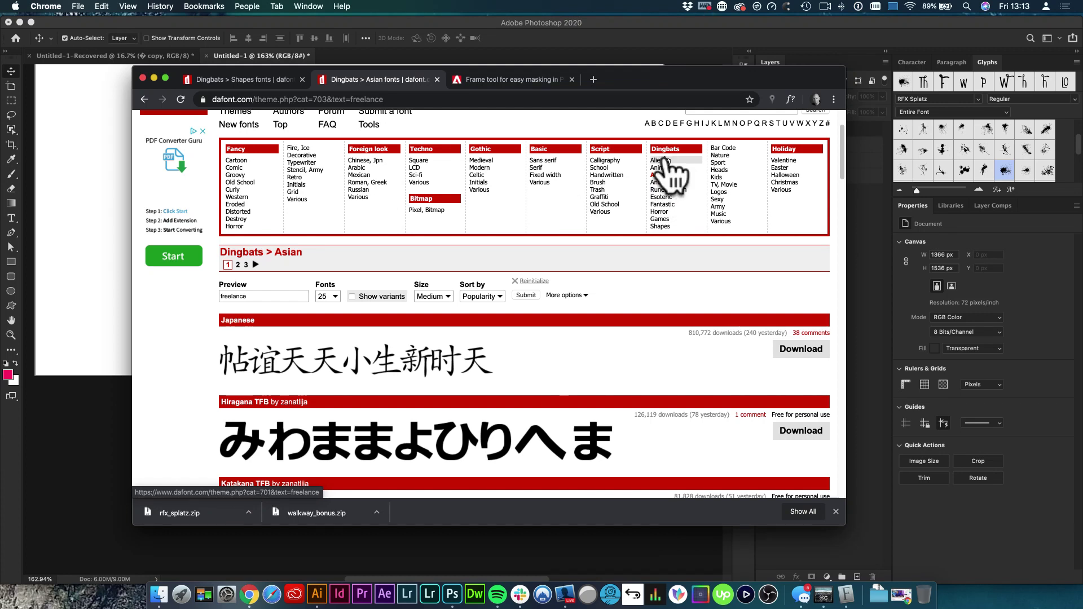
pyautogui.click(661, 227)
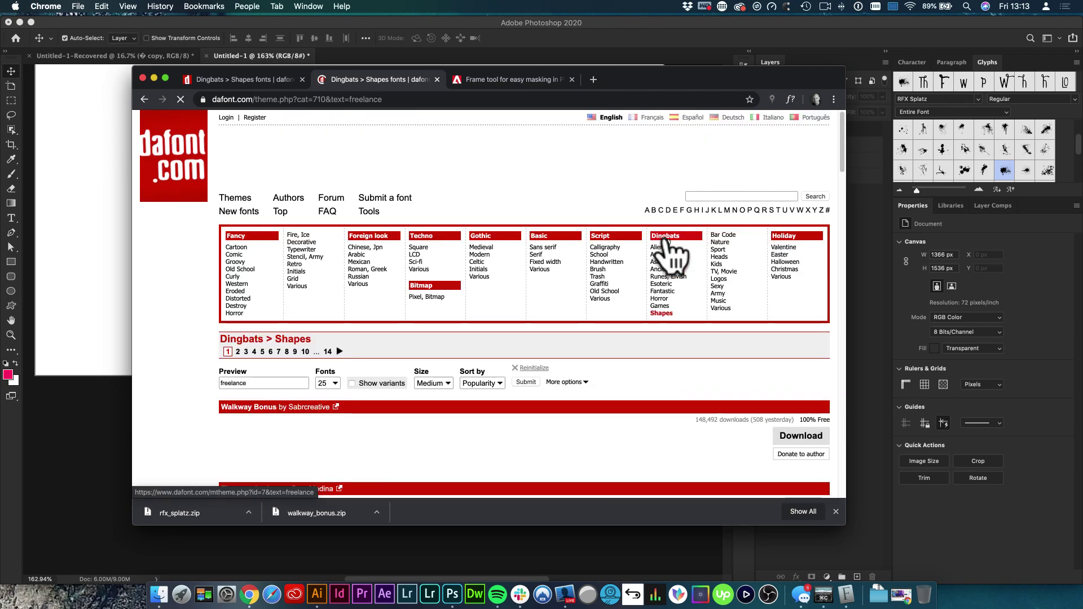
# Step: Browse the fonts in dafont's Dingbats > Shapes category and switch back to Photoshop
pyautogui.scroll(-5, 657, 304)
pyautogui.scroll(-10, 657, 305)
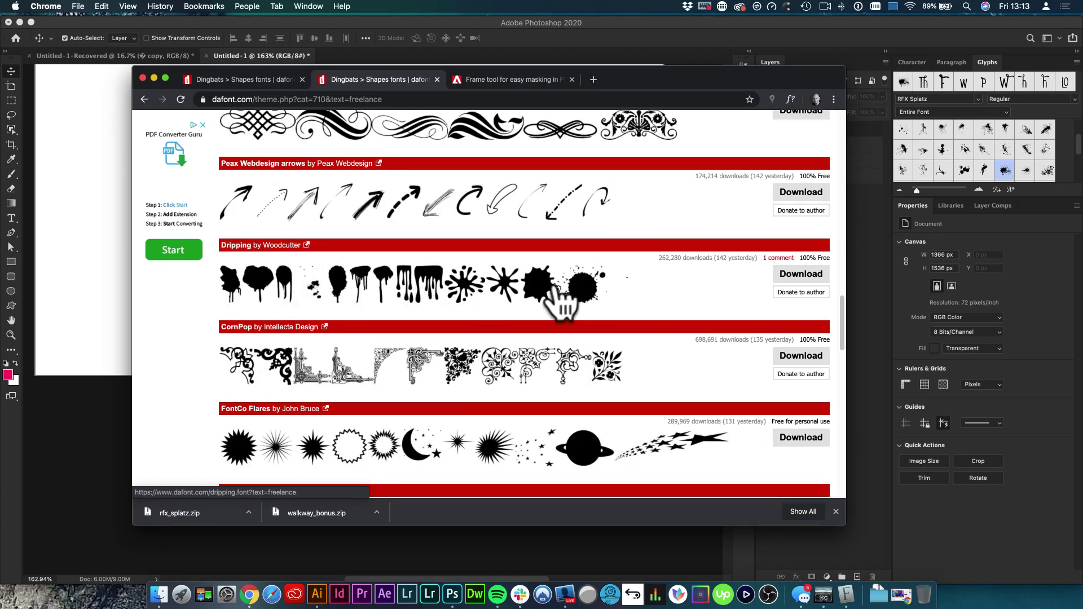
pyautogui.click(116, 200)
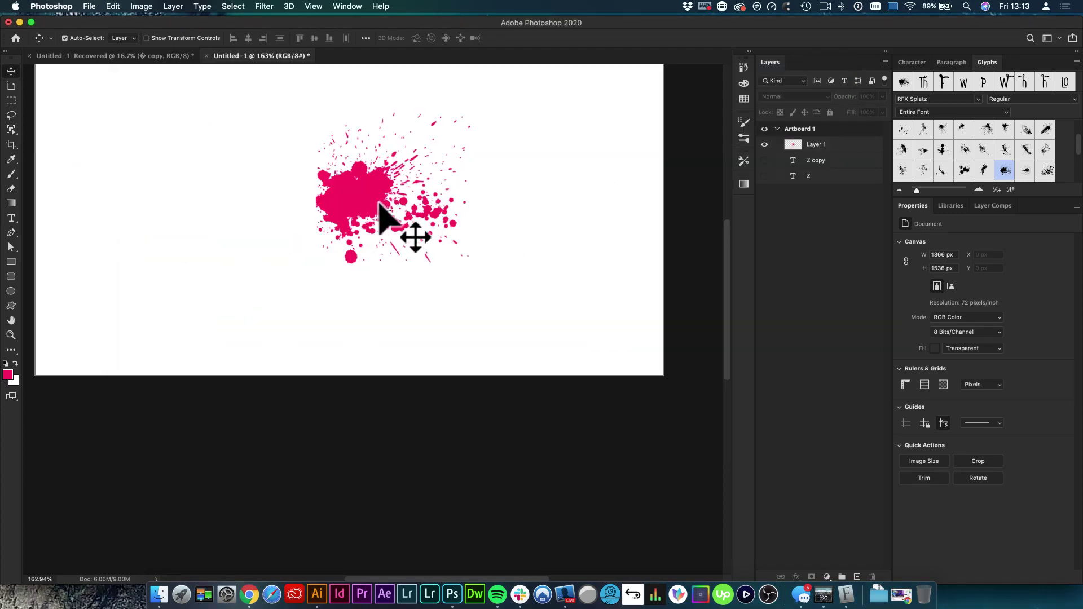
# Step: Hide the filled splatter pixel layer, show the Z copy type layer and move it to about X 446 px, Y 270 px
pyautogui.click(766, 147)
pyautogui.click(765, 160)
pyautogui.moveTo(311, 206); pyautogui.dragTo(342, 198)
pyautogui.moveTo(286, 214); pyautogui.dragTo(283, 237)
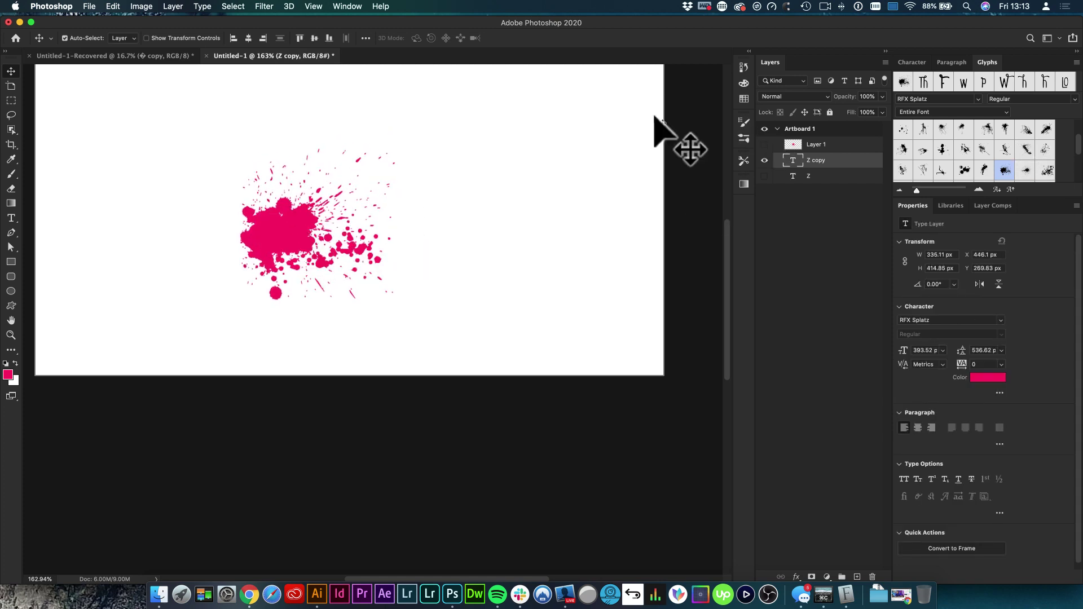
# Step: Check the Glyphs Panel option among the available type panels
pyautogui.click(316, 7)
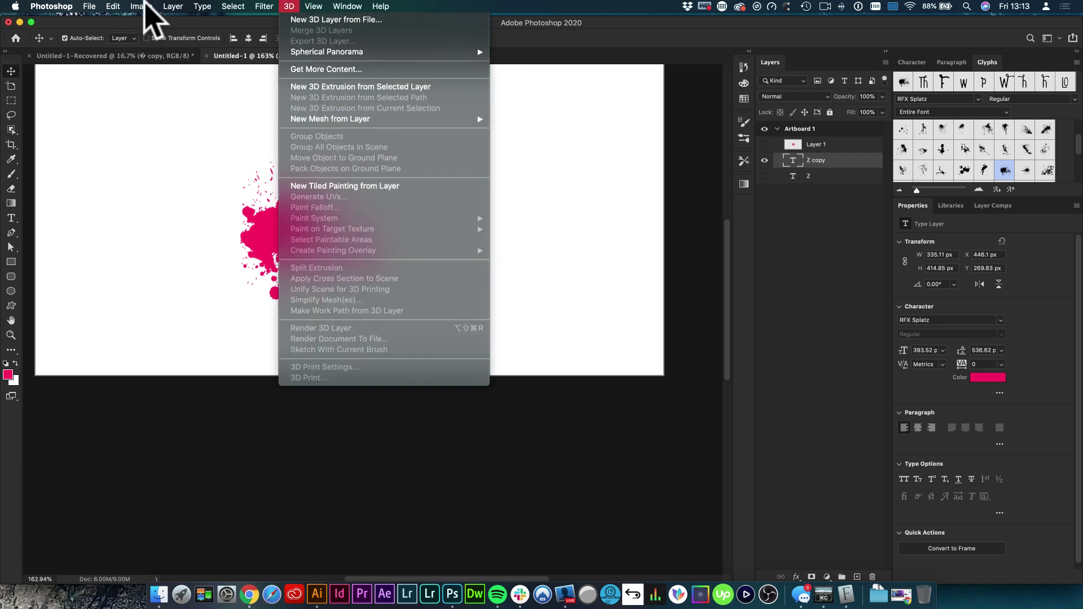
pyautogui.moveTo(265, 39)
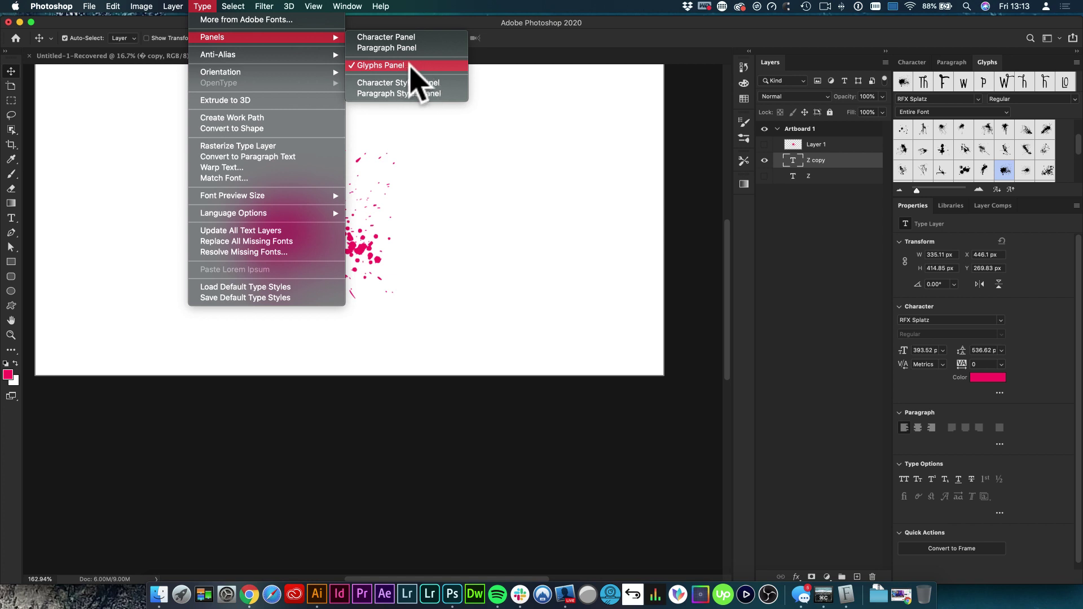
pyautogui.click(1041, 107)
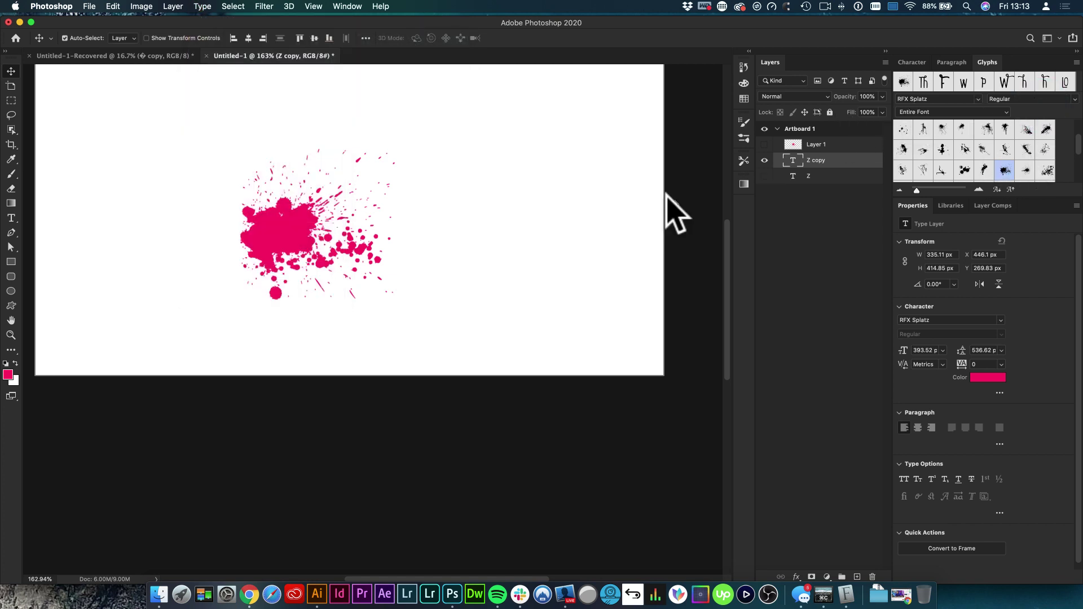
# Step: Start a new text layer beside the pink splatter and insert the figure-like RFX Splatz glyph into it
pyautogui.press('t')
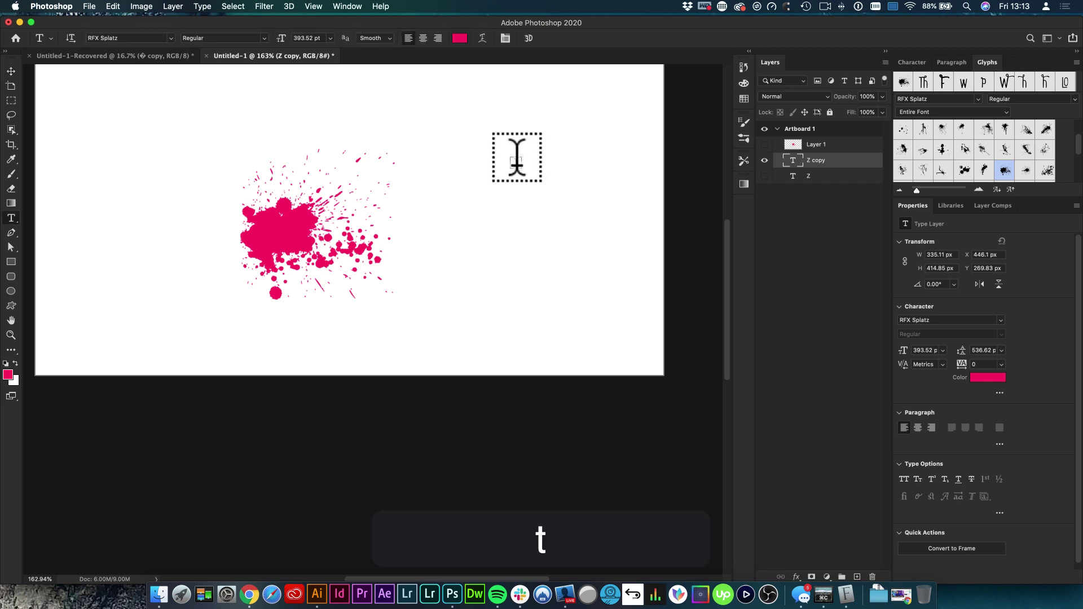
pyautogui.click(541, 164)
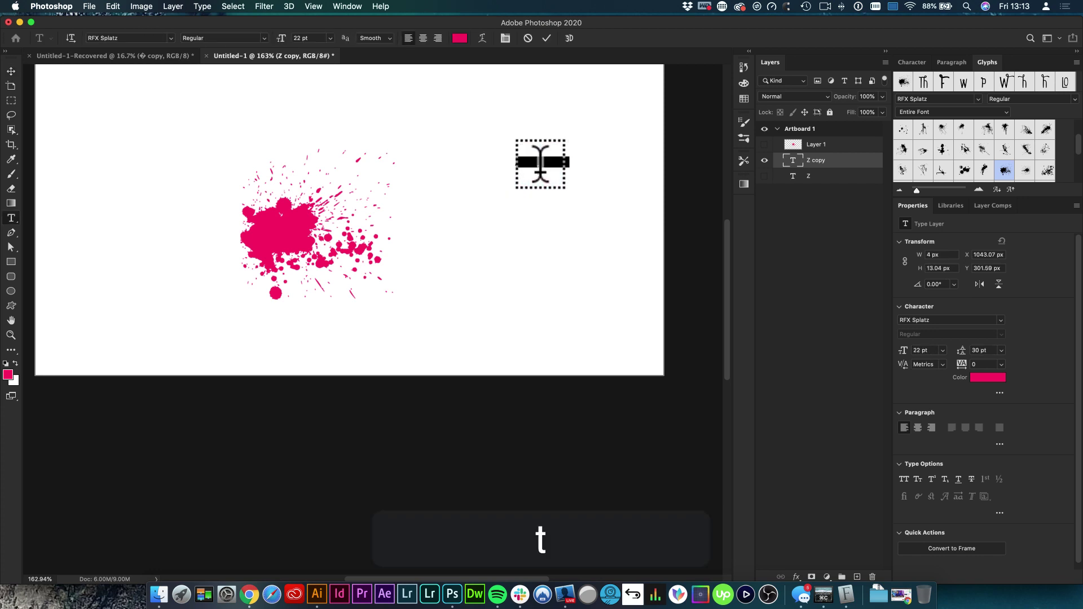
pyautogui.doubleClick(942, 149)
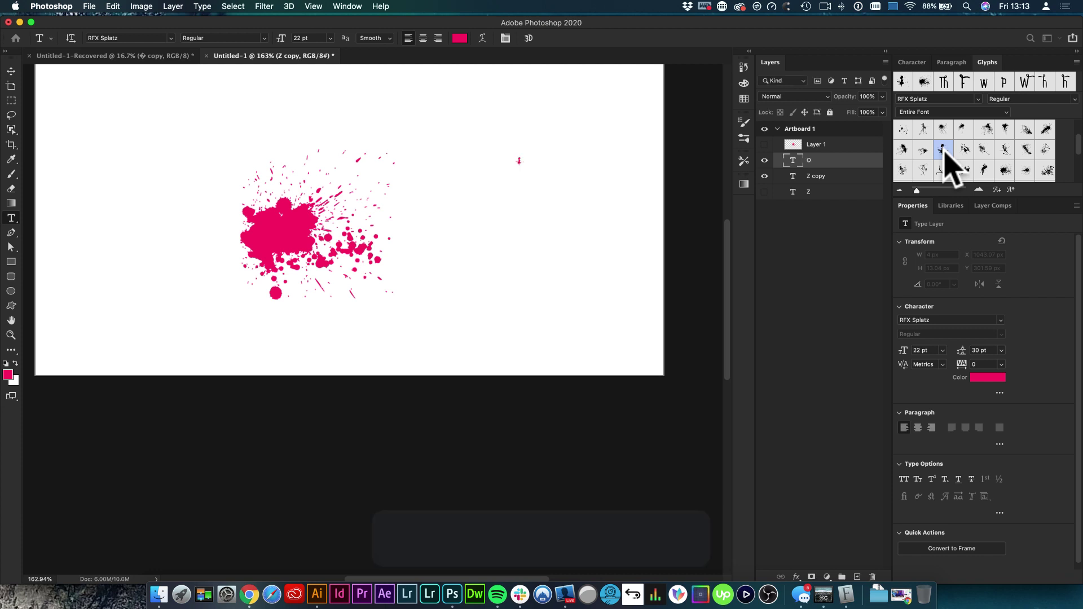
# Step: Enlarge the new splatter glyph to about 275 pt and move it to about X 929 px, Y 219 px
pyautogui.press('super+t')
pyautogui.moveTo(520, 161); pyautogui.dragTo(654, 265)
pyautogui.press('v')
pyautogui.moveTo(565, 231); pyautogui.dragTo(502, 195)
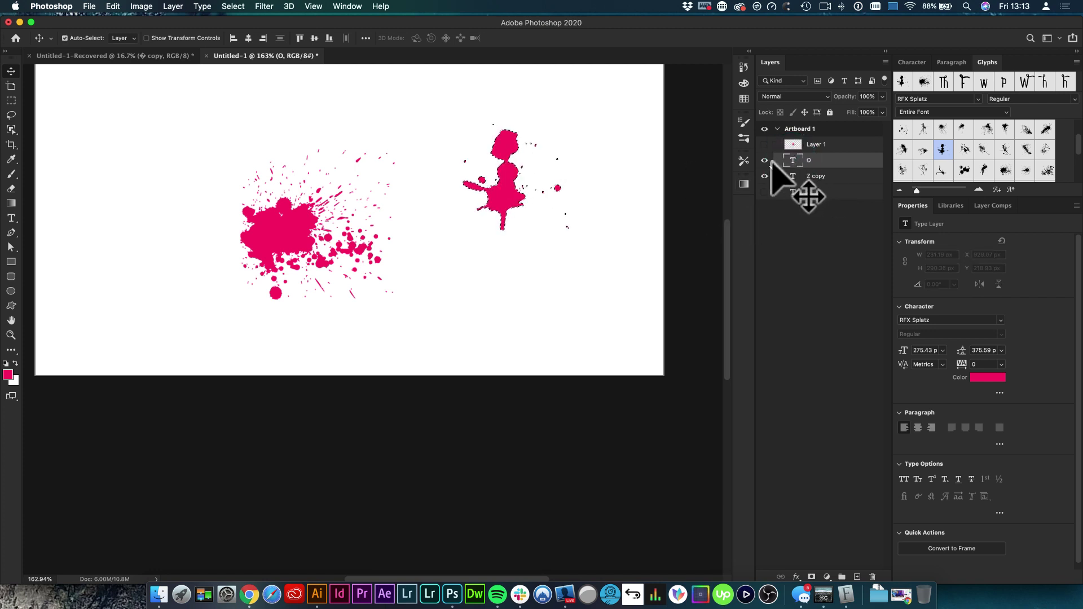
# Step: With the new glyph's outline loaded as a selection, hide all the type layers and create an empty layer
pyautogui.moveTo(772, 164); pyautogui.dragTo(767, 200)
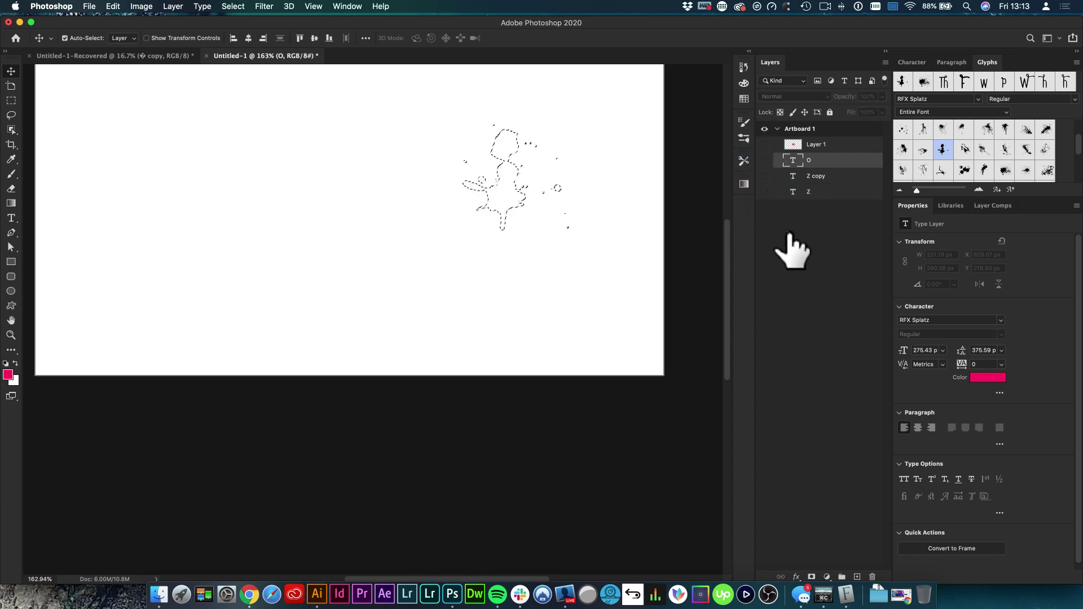
pyautogui.click(857, 576)
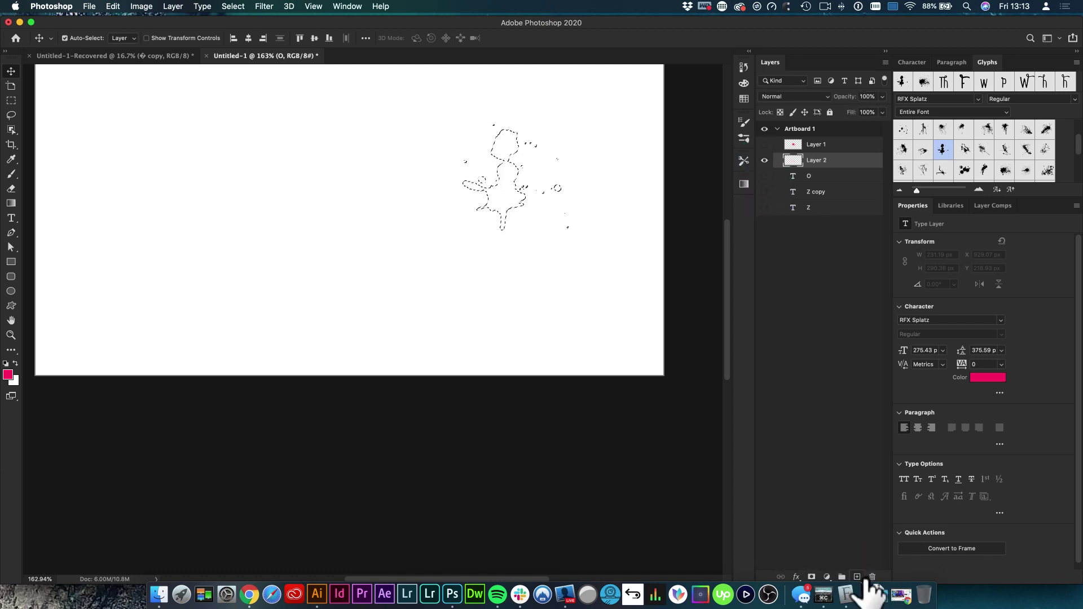
# Step: Set the foreground colour to dark green (#0a4b20) and fill the splatter selection with it on the empty layer
pyautogui.click(8, 374)
pyautogui.click(639, 257)
pyautogui.moveTo(639, 256); pyautogui.dragTo(678, 265)
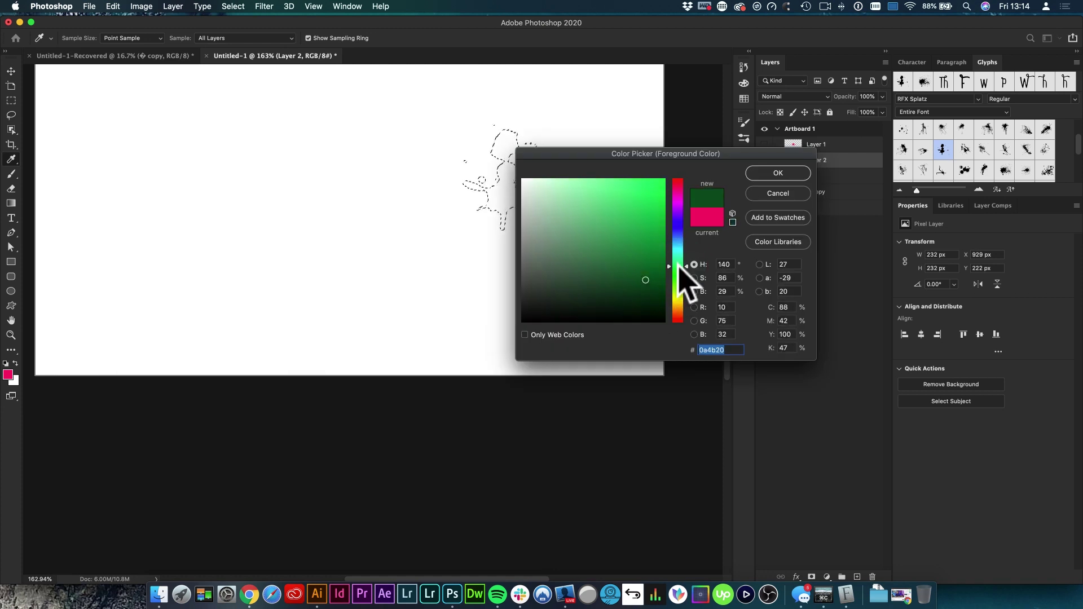
pyautogui.press('Return')
pyautogui.hotkey('alt', 'BackSpace')
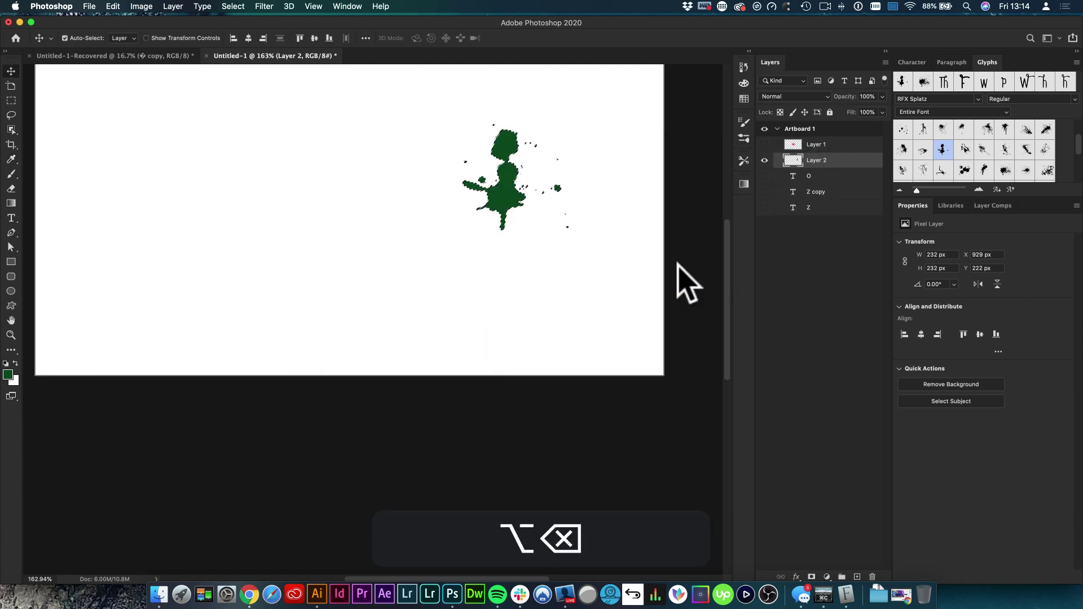
# Step: Deselect and move the green splatter to about X 1021 px, Y 268 px
pyautogui.press('super+d')
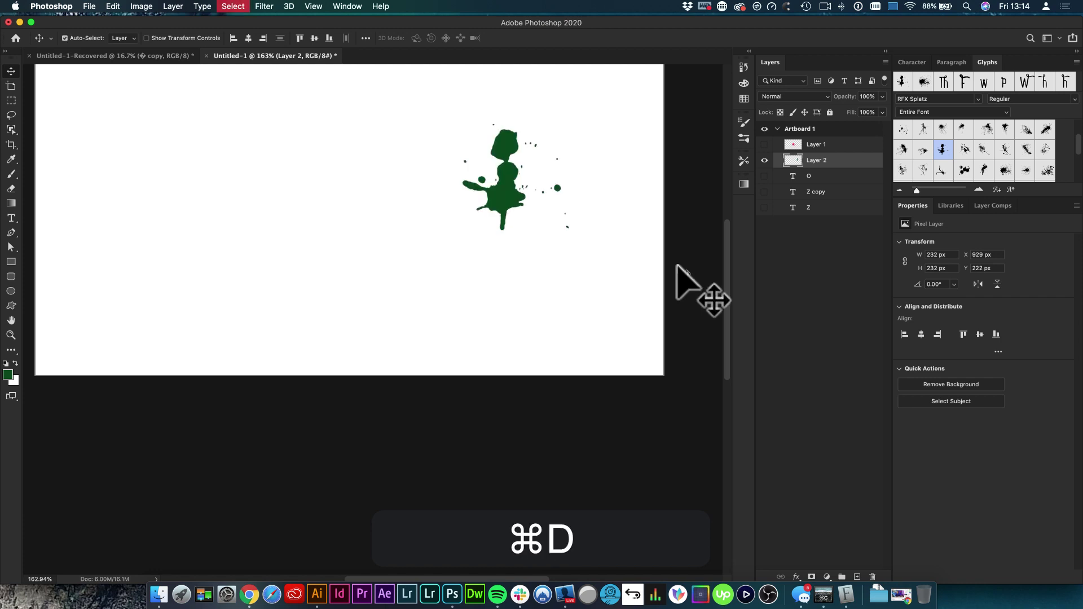
pyautogui.press('v')
pyautogui.moveTo(510, 200); pyautogui.dragTo(552, 220)
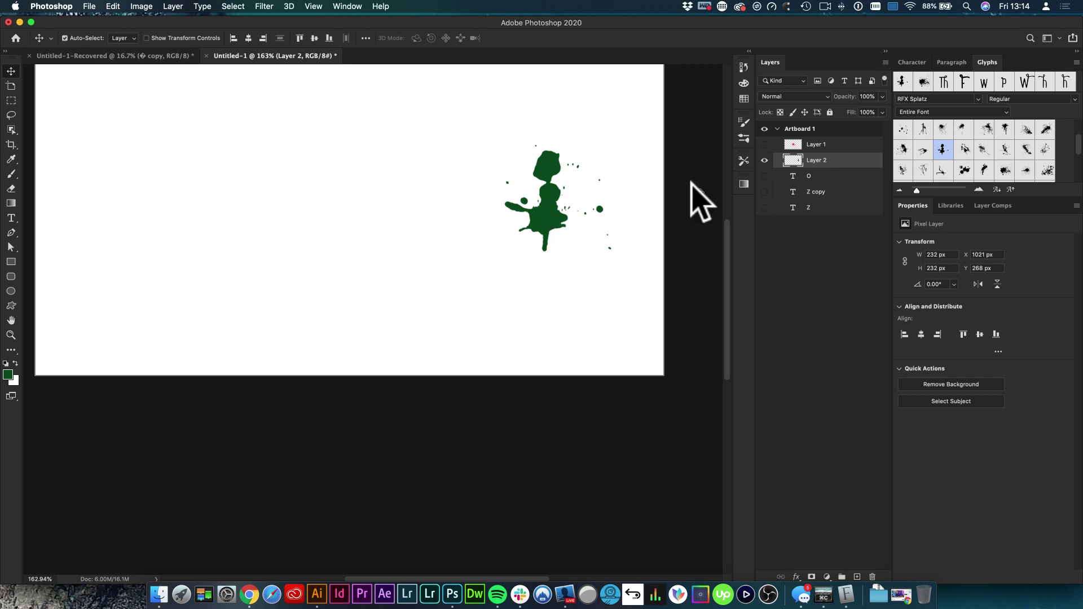
# Step: Hide the green splatter layer, show the O type layer and move it to about X 1092 px, Y 265 px
pyautogui.click(764, 161)
pyautogui.click(765, 176)
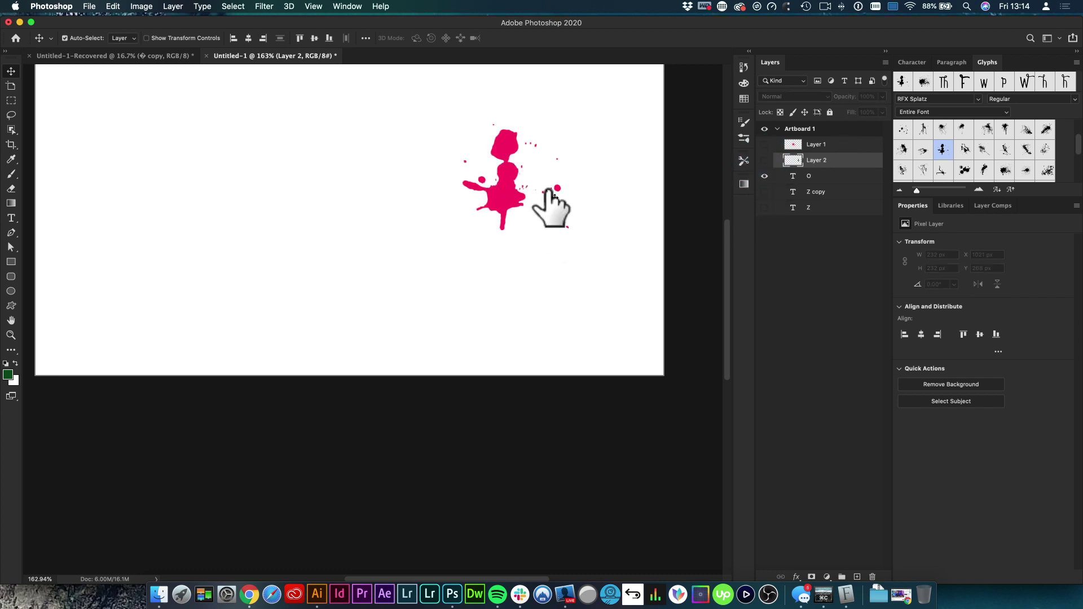
pyautogui.click(792, 176)
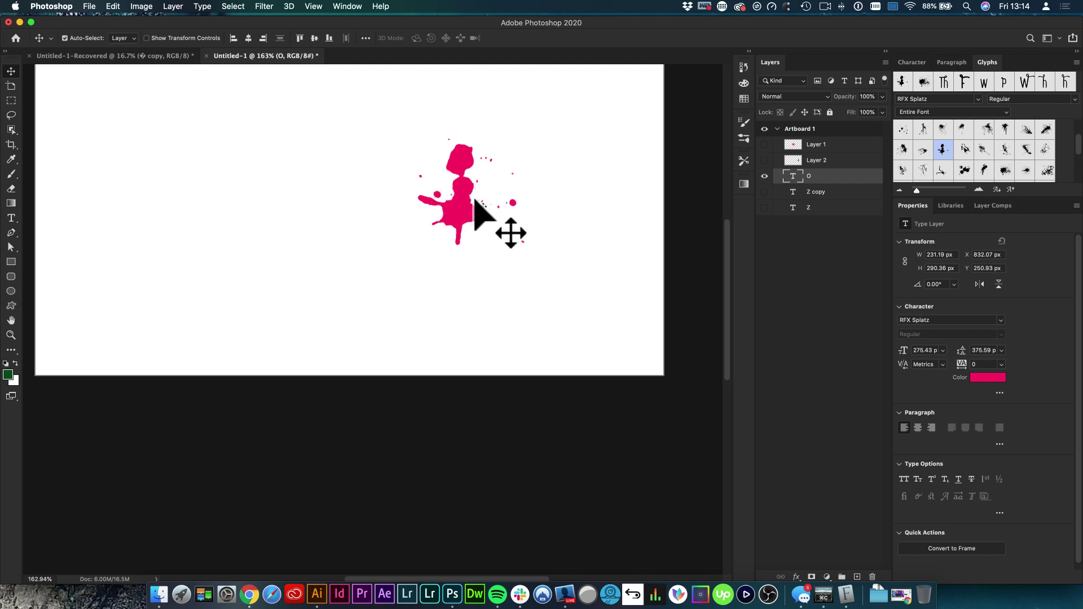
pyautogui.moveTo(460, 210); pyautogui.dragTo(583, 222)
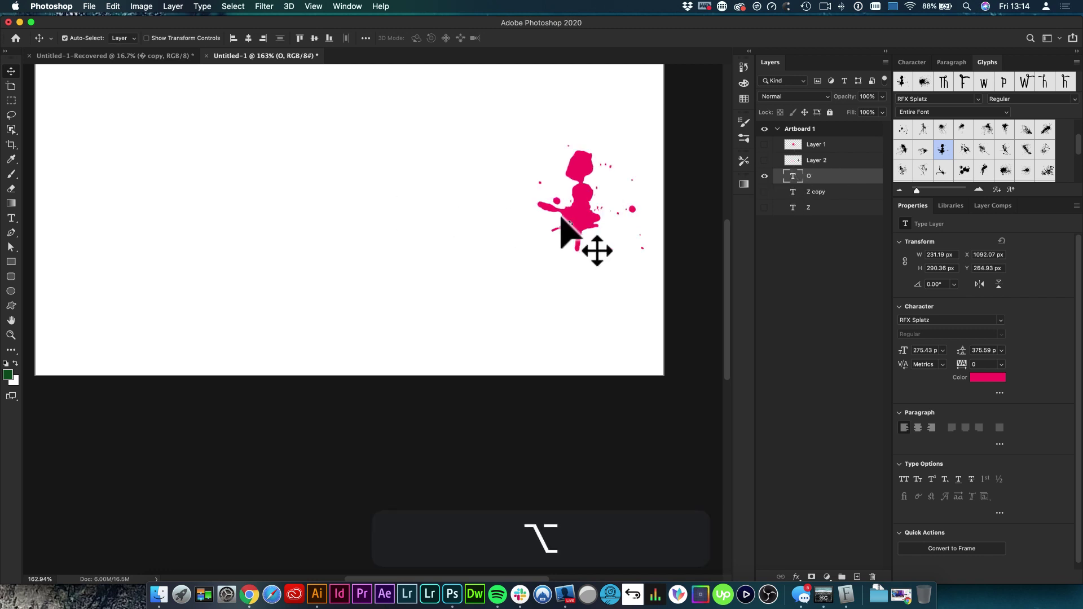
# Step: Change the font of the O type layer to LunchBox Regular
pyautogui.hotkey('alt', 't')
pyautogui.click(134, 38)
pyautogui.press('super+a')
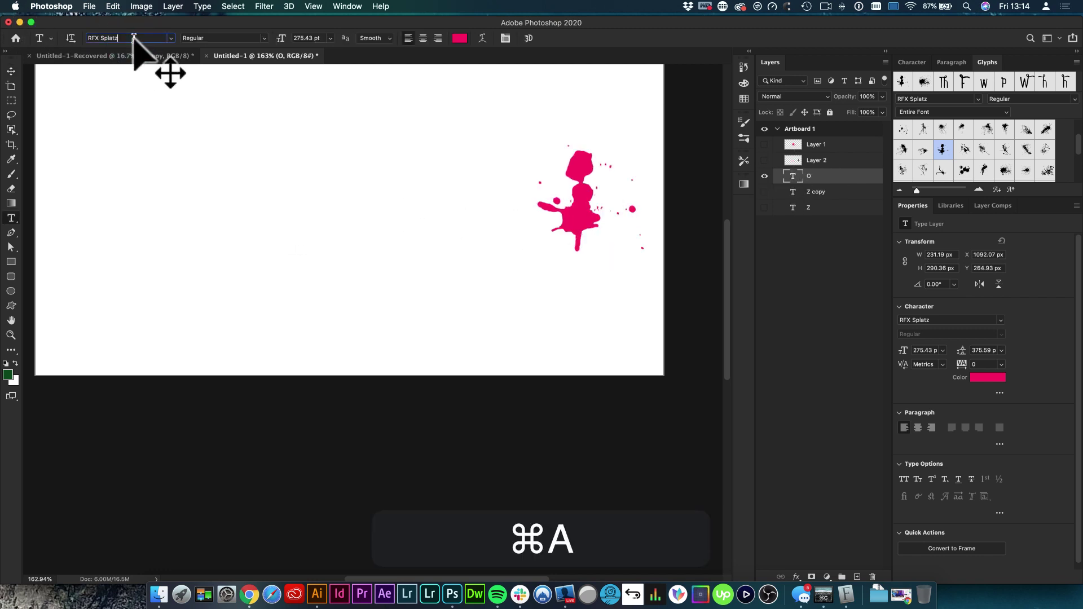
pyautogui.press('BackSpace')
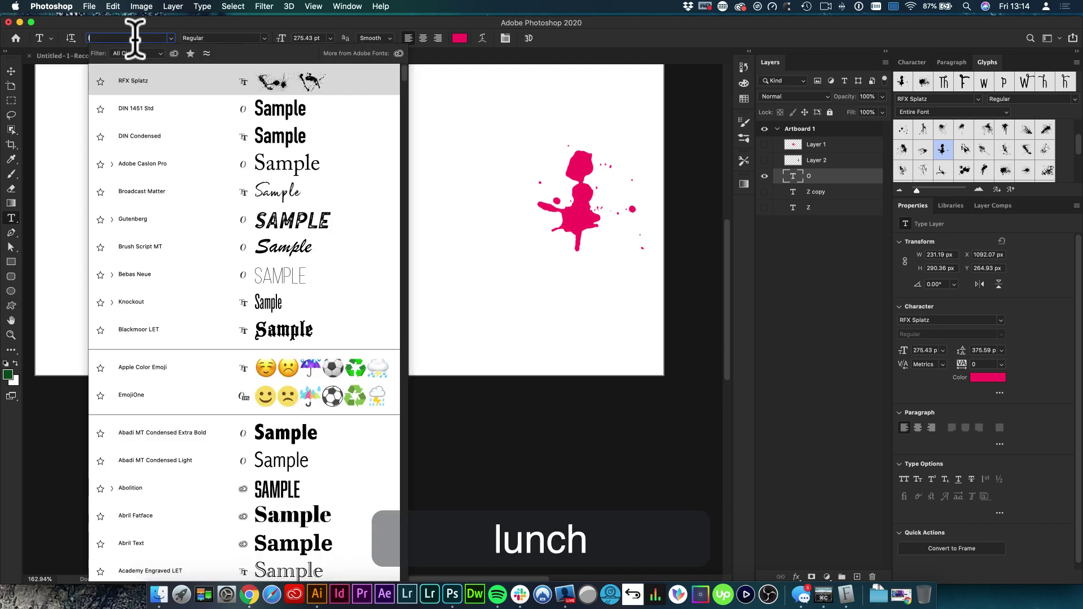
pyautogui.write('lunch')
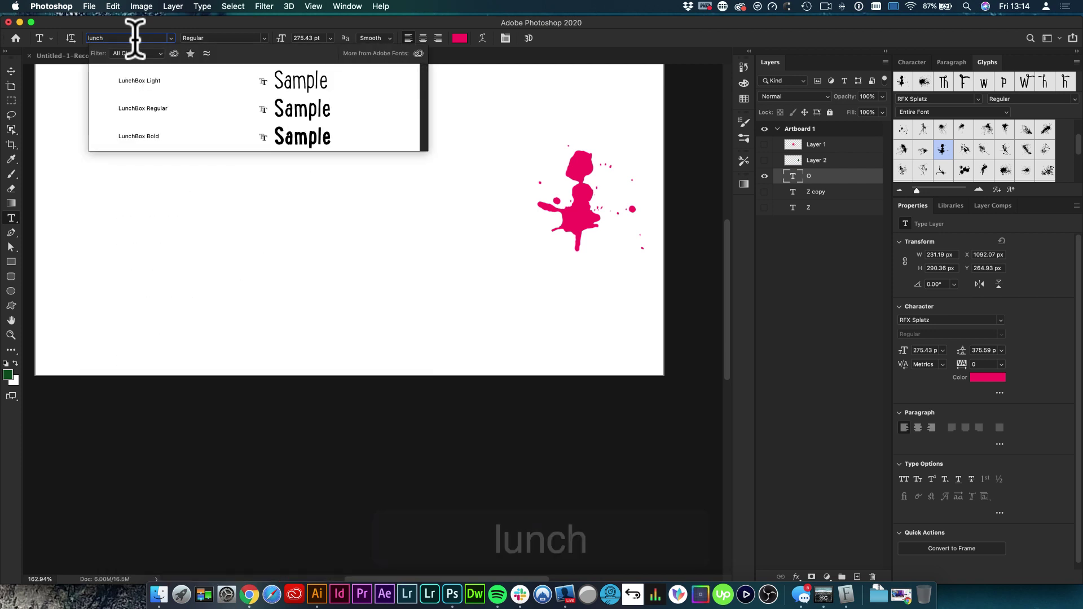
pyautogui.click(144, 100)
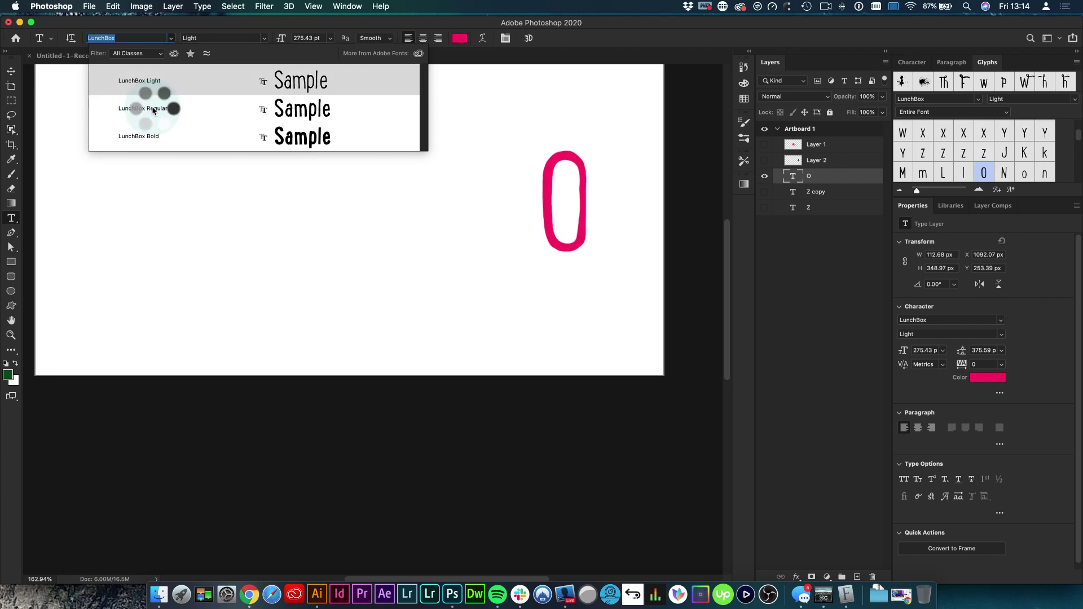
pyautogui.click(155, 113)
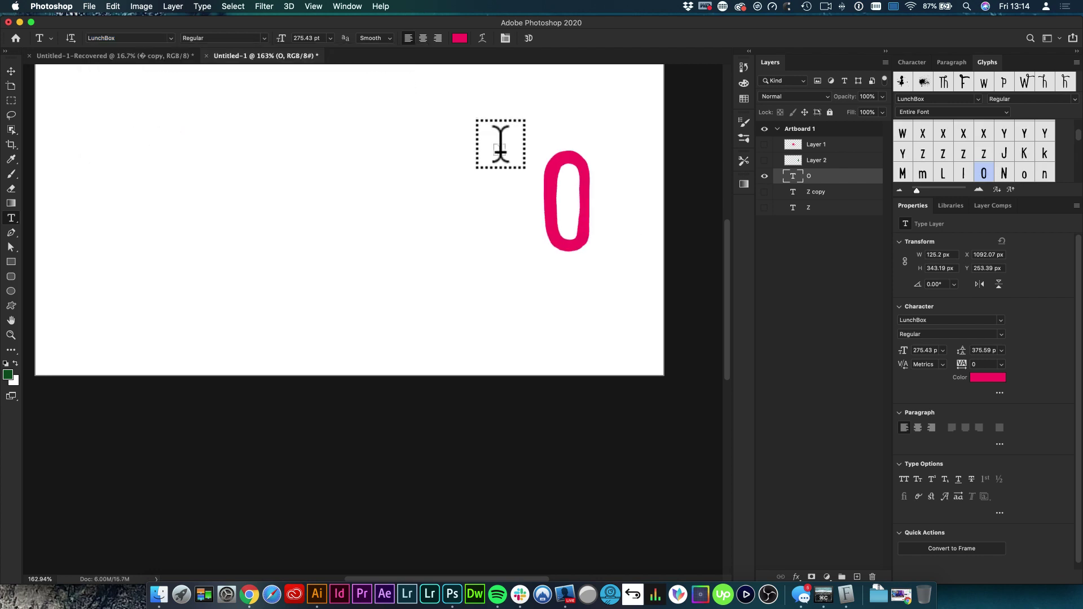
# Step: Replace the letter O with the text "Th"
pyautogui.click(568, 178)
pyautogui.press('super+a')
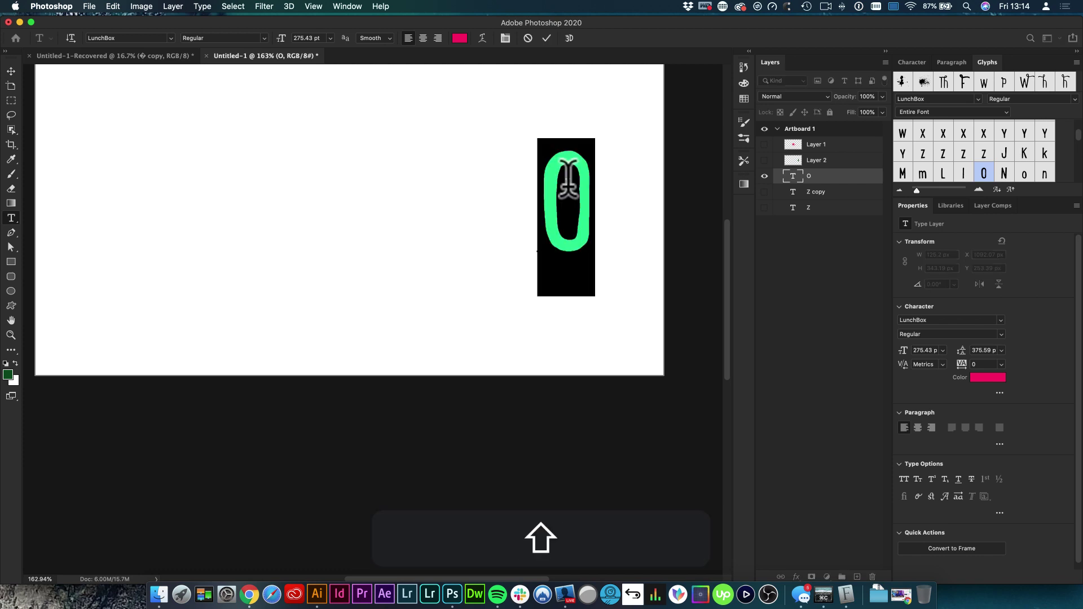
pyautogui.write('Th')
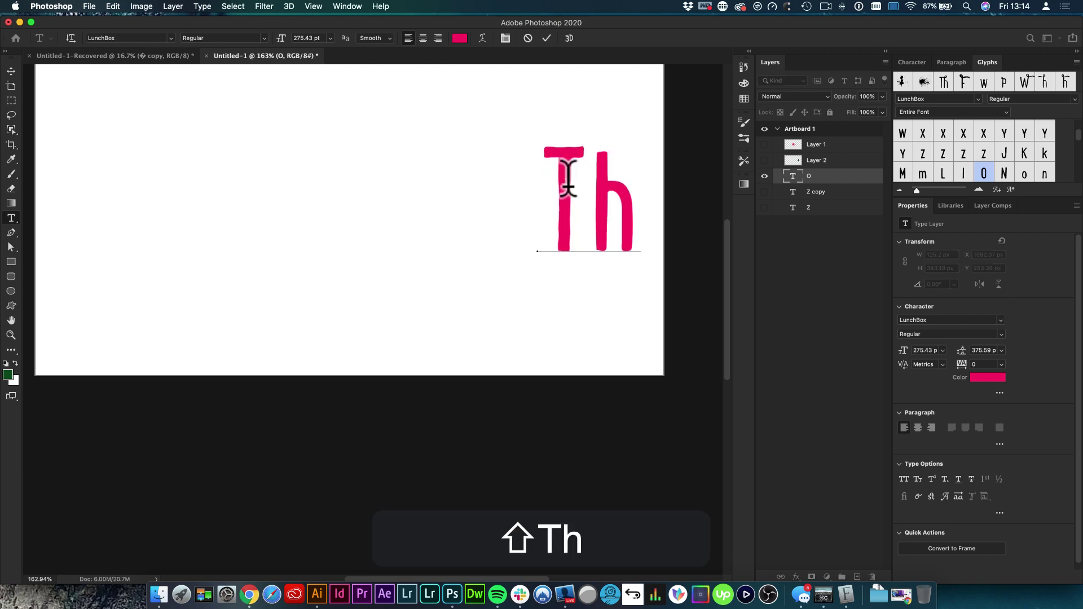
# Step: Move the Th text across the artboard and place a duplicate of it at about X 602 px, Y 282 px
pyautogui.write('v')
pyautogui.moveTo(598, 207); pyautogui.dragTo(375, 230)
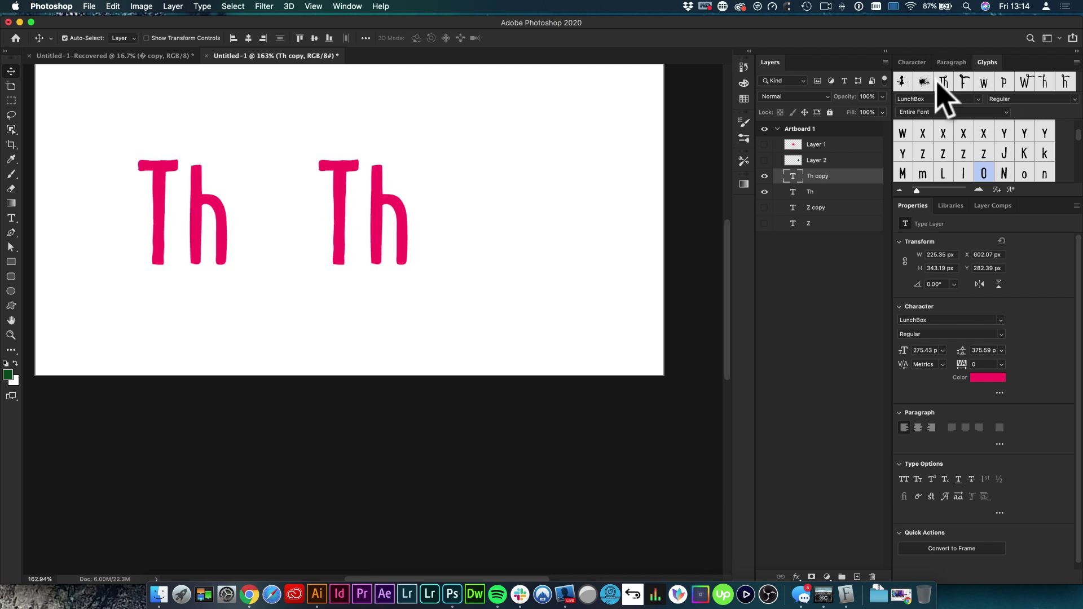
# Step: Replace the text of the duplicated Th layer with a single capital T
pyautogui.scroll(5, 991, 146)
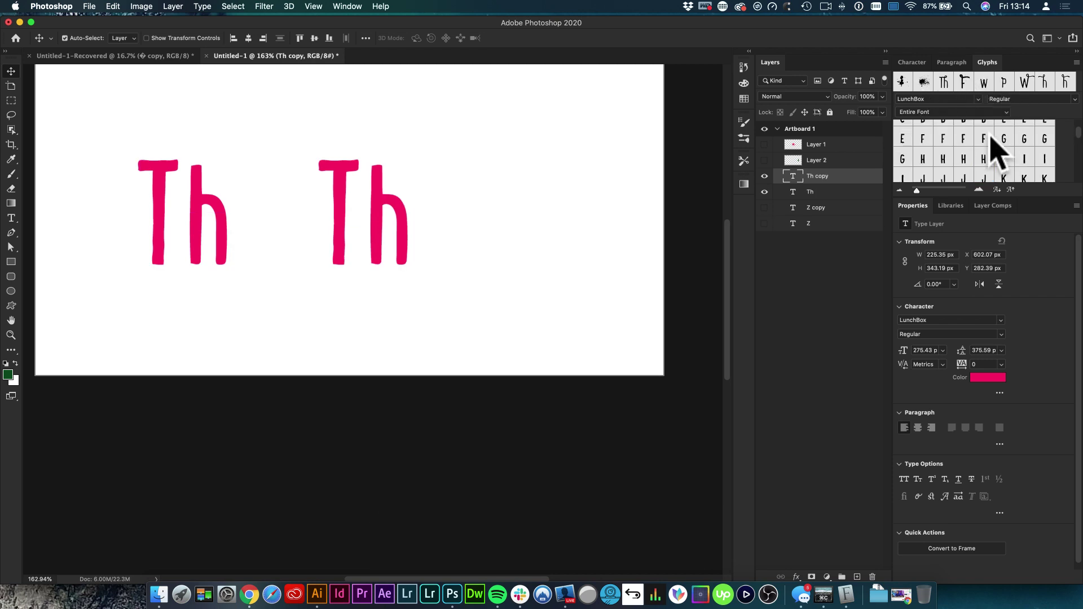
pyautogui.doubleClick(373, 208)
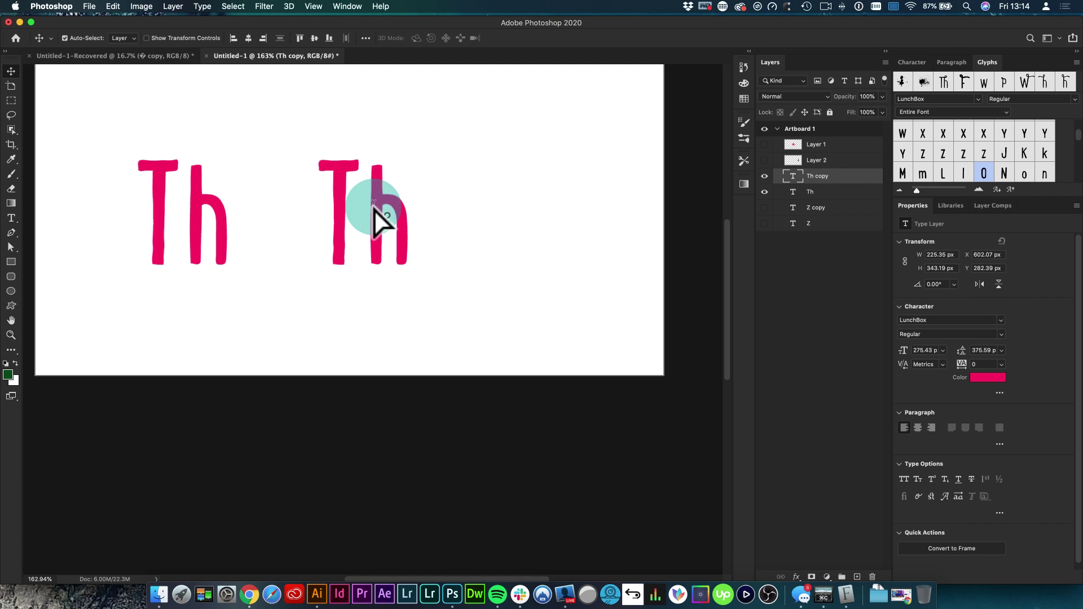
pyautogui.press('BackSpace')
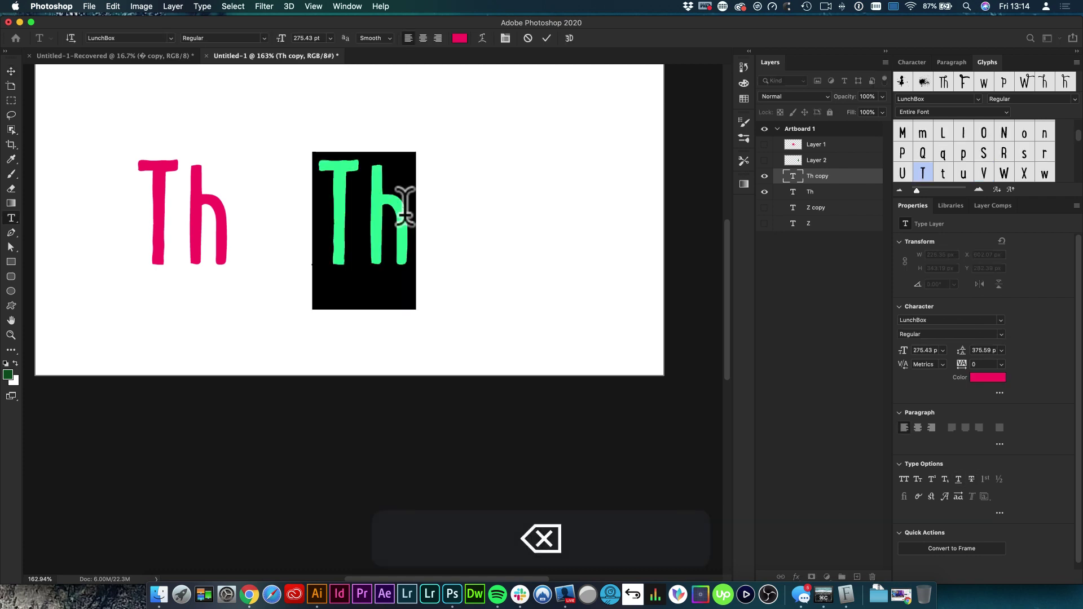
pyautogui.write('T')
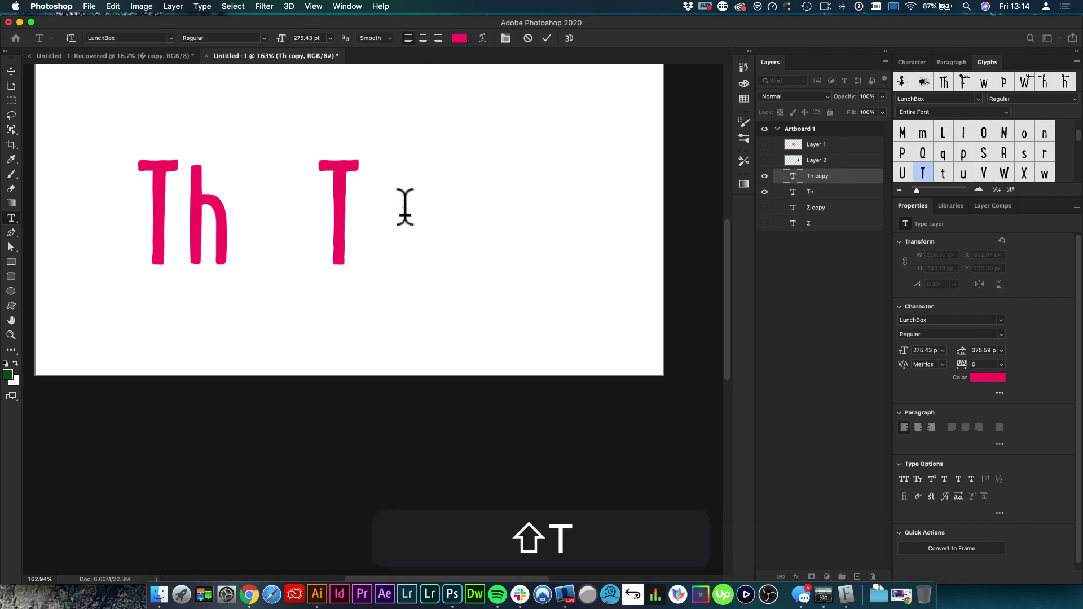
# Step: Examine the LunchBox font's glyph set, including its joined-letter ligatures
pyautogui.scroll(-10, 965, 155)
pyautogui.scroll(-10, 965, 152)
pyautogui.scroll(-3, 965, 152)
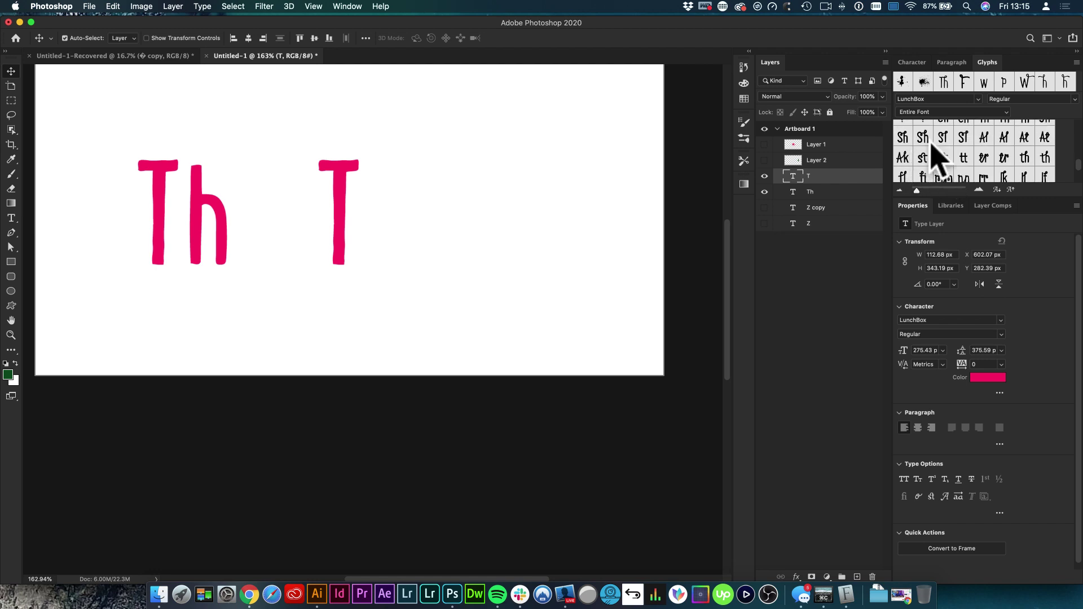
pyautogui.click(504, 183)
pyautogui.scroll(-2, 928, 150)
pyautogui.scroll(-3, 931, 161)
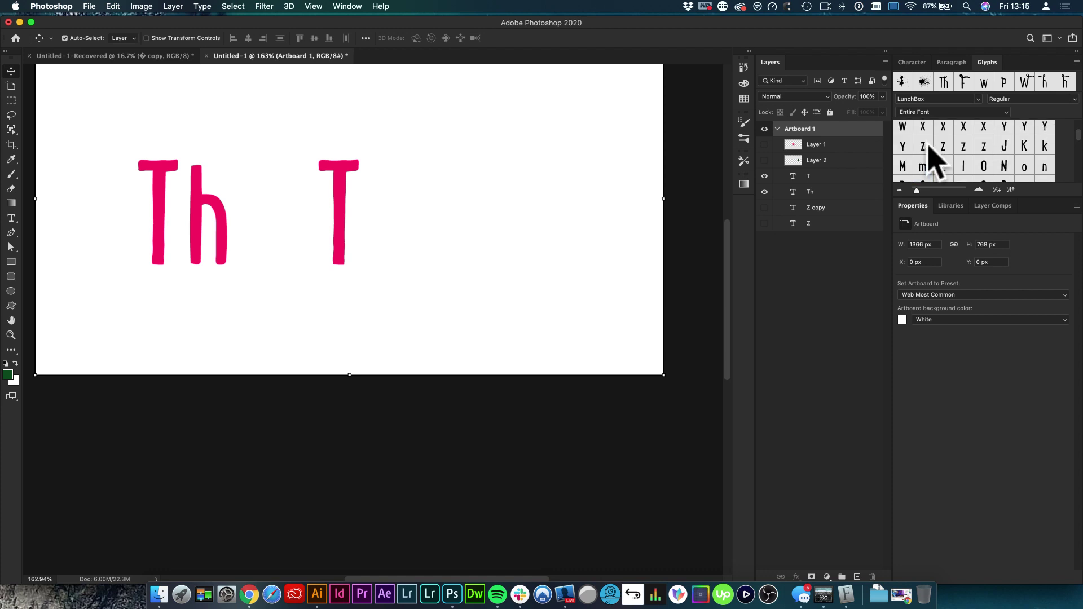
pyautogui.click(1076, 144)
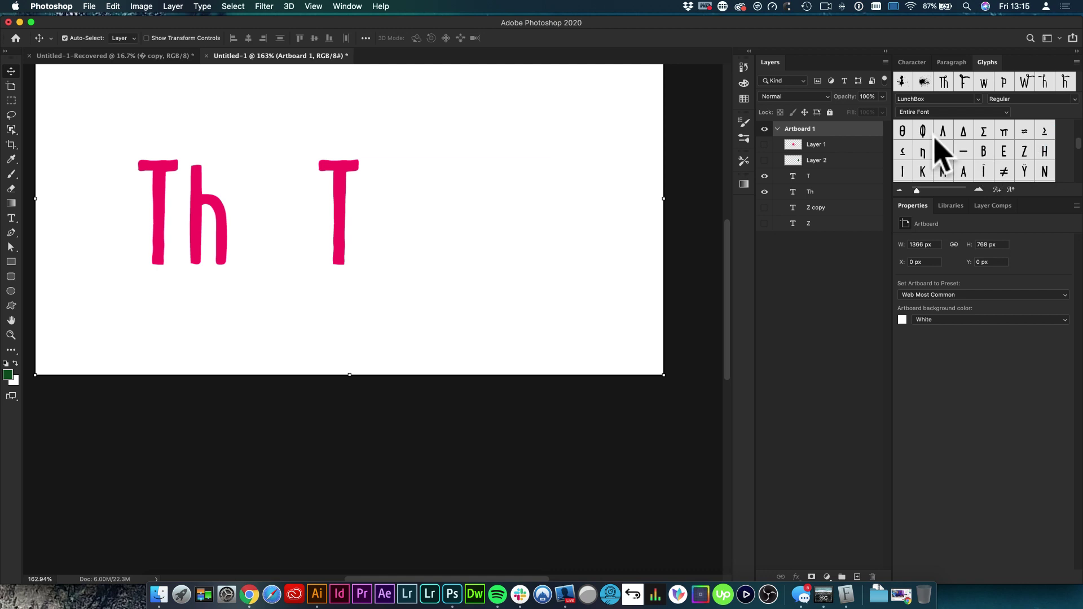
# Step: Replace the single T in the second text layer with the text "St"
pyautogui.press('t')
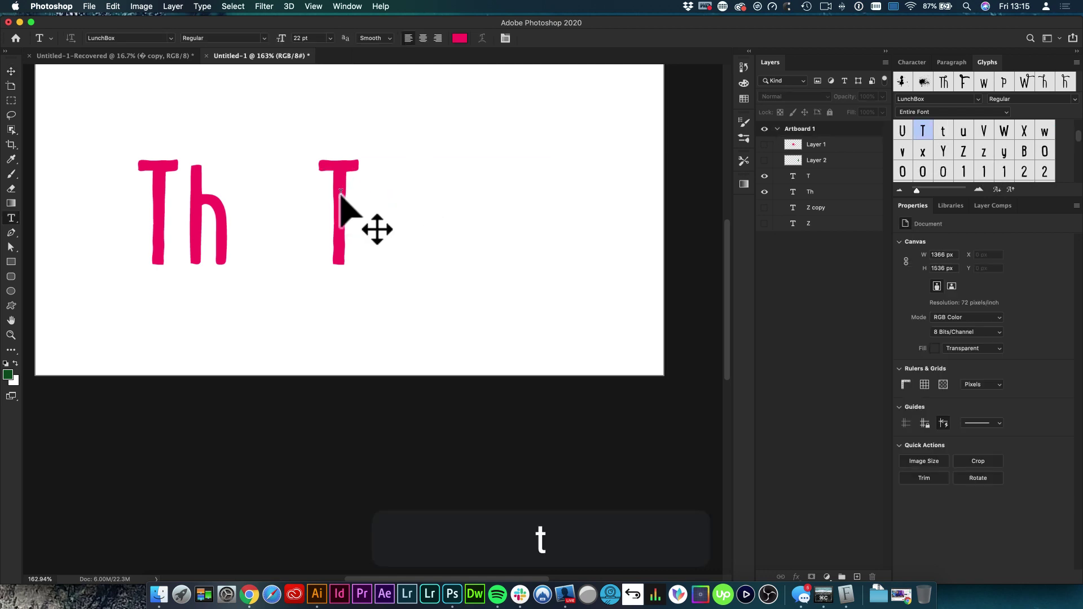
pyautogui.doubleClick(339, 197)
pyautogui.hotkey('shift', 's')
pyautogui.press('t')
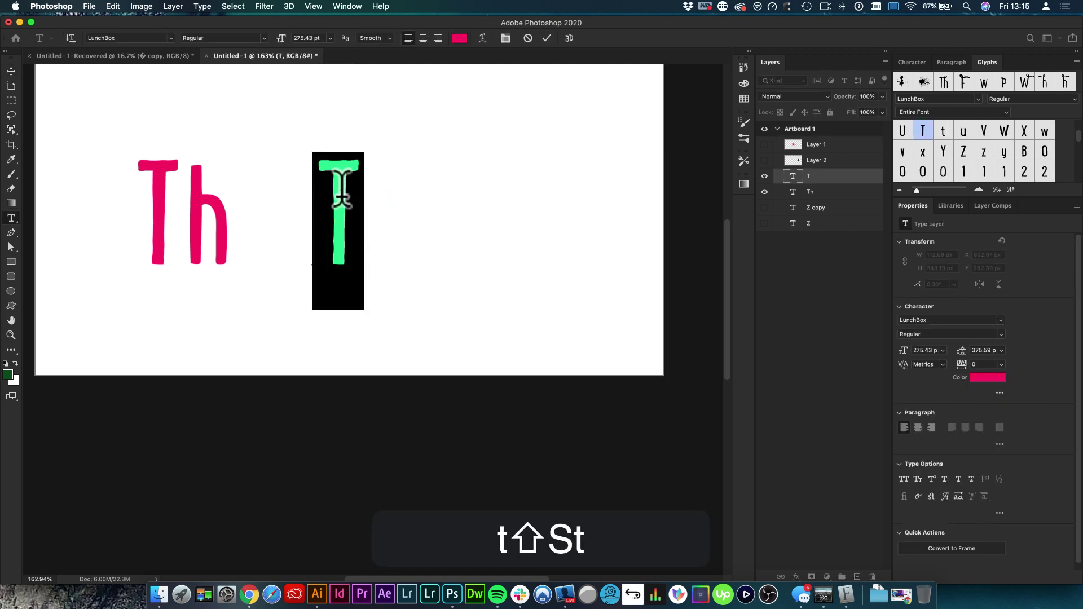
pyautogui.press('v')
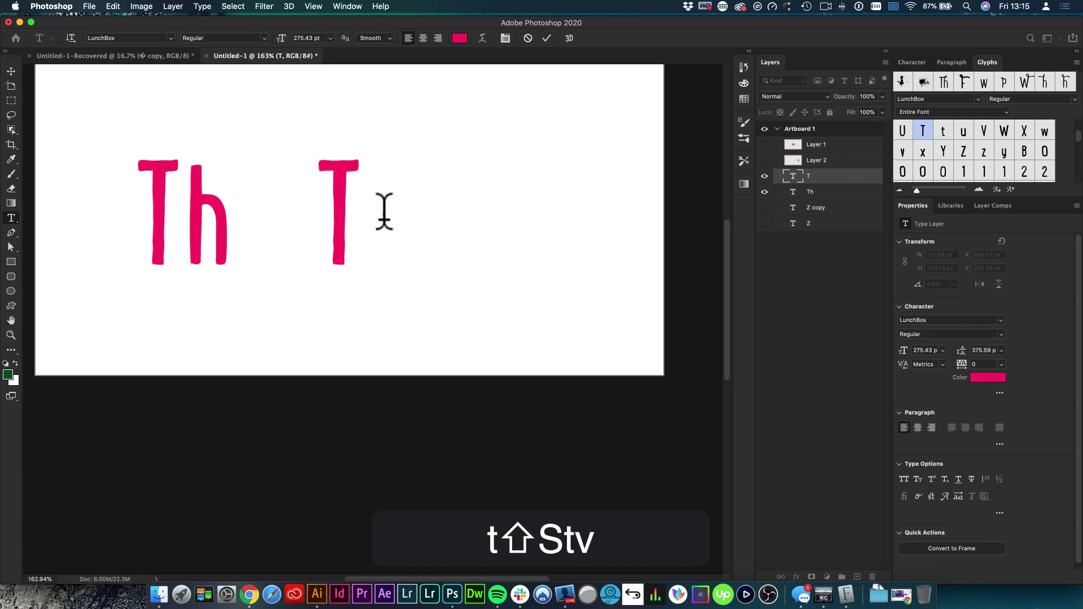
pyautogui.moveTo(351, 222); pyautogui.dragTo(537, 225)
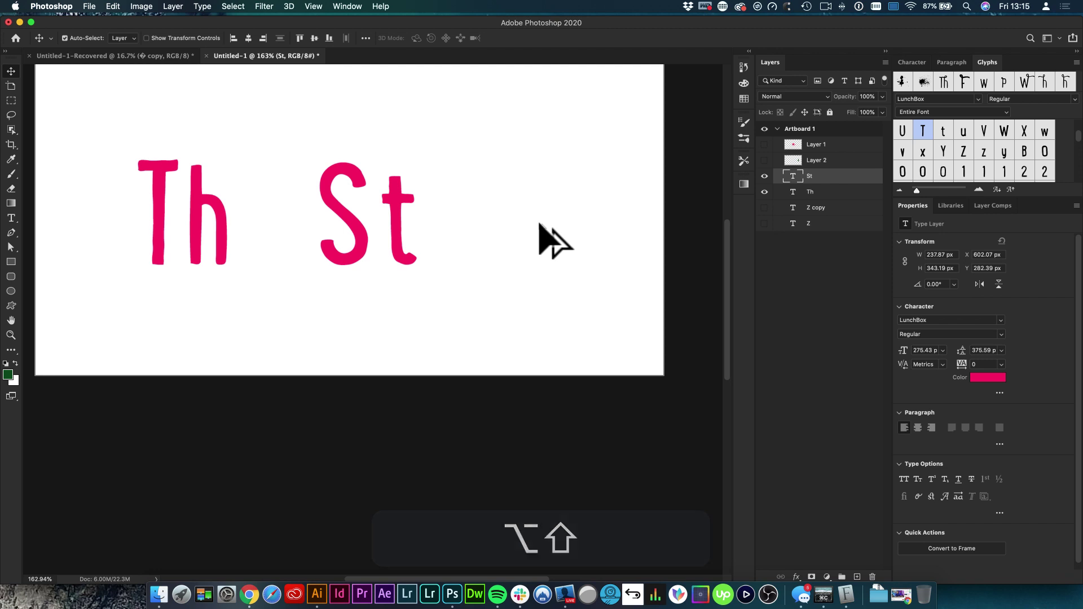
pyautogui.click(460, 228)
# Step: Replace the "St" text with the joined Th ligature from the recently used glyphs
pyautogui.press('t')
pyautogui.click(527, 211)
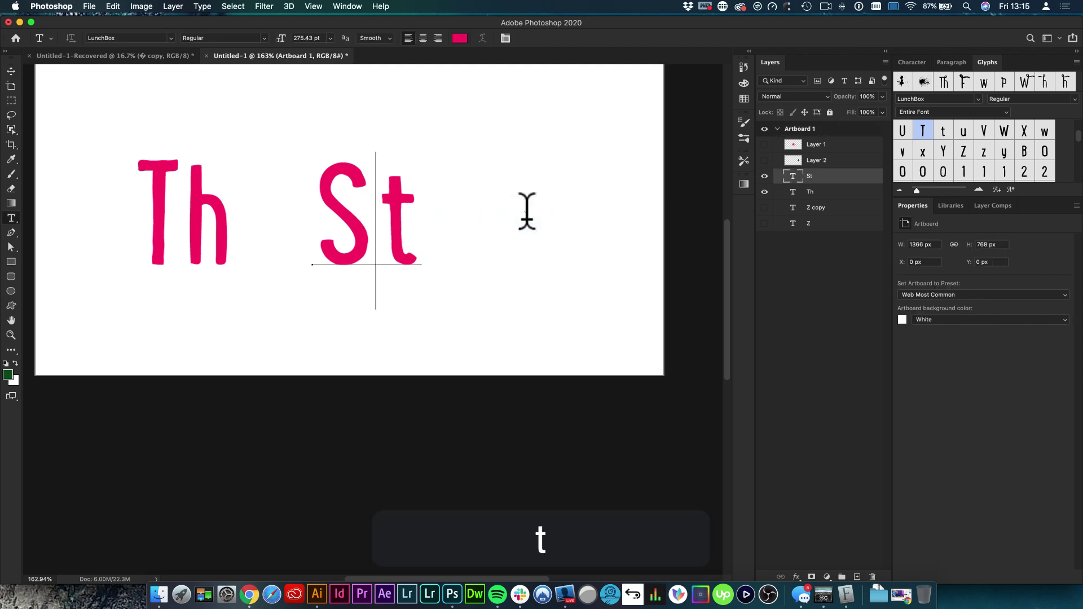
pyautogui.press('super+a')
pyautogui.write('S')
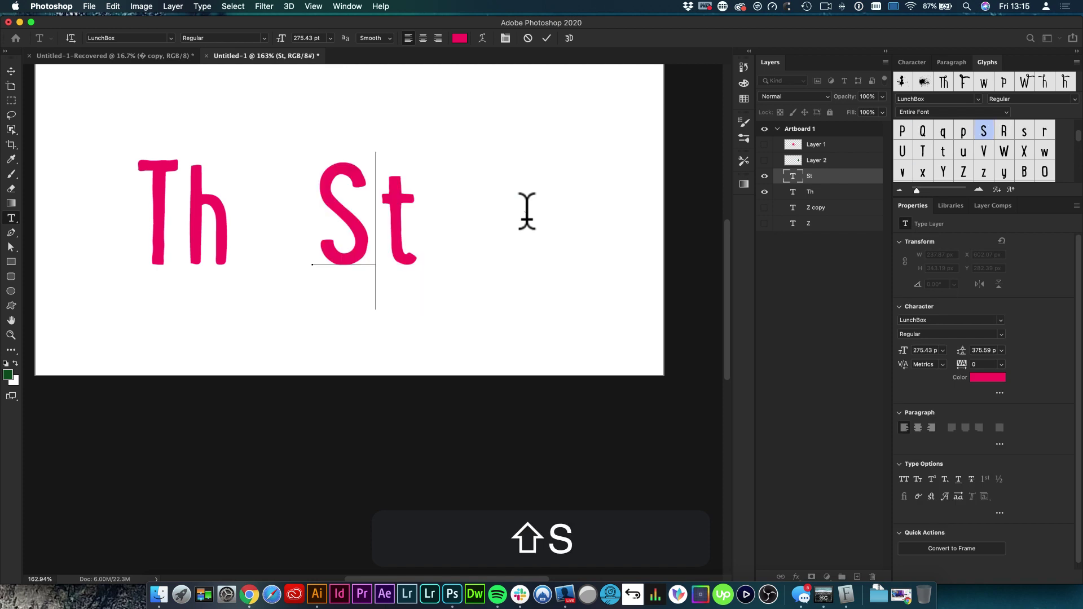
pyautogui.press('super+a')
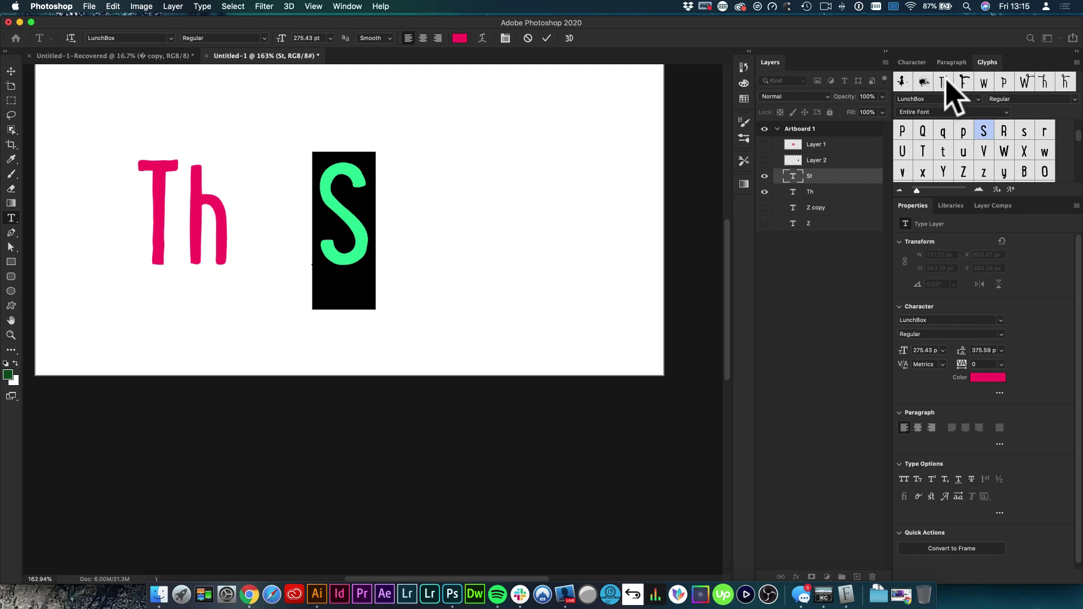
pyautogui.doubleClick(943, 82)
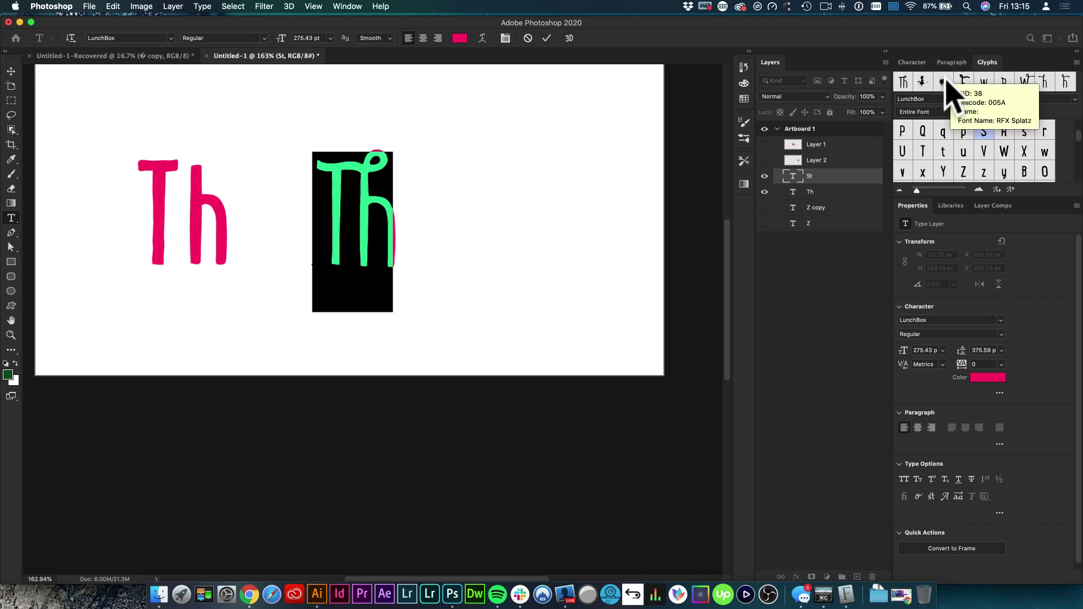
pyautogui.press('super+h')
pyautogui.press('v')
# Step: Locate the inserted Th ligature in the LunchBox Light glyph set and examine the other ligatures, including the three-letter ones
pyautogui.moveTo(362, 190); pyautogui.dragTo(362, 183)
pyautogui.press('t')
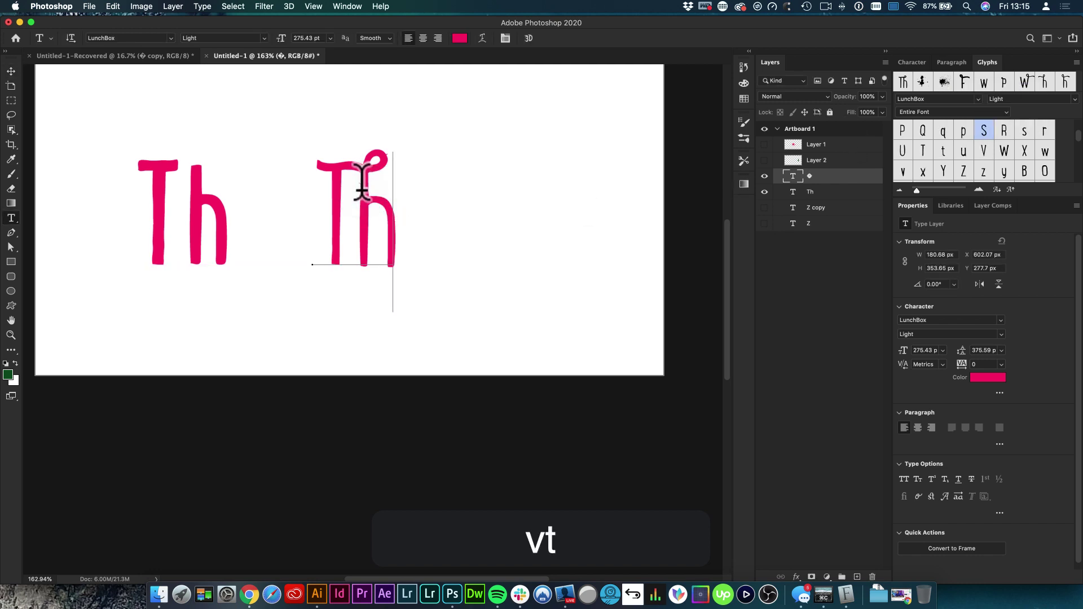
pyautogui.press('super+a')
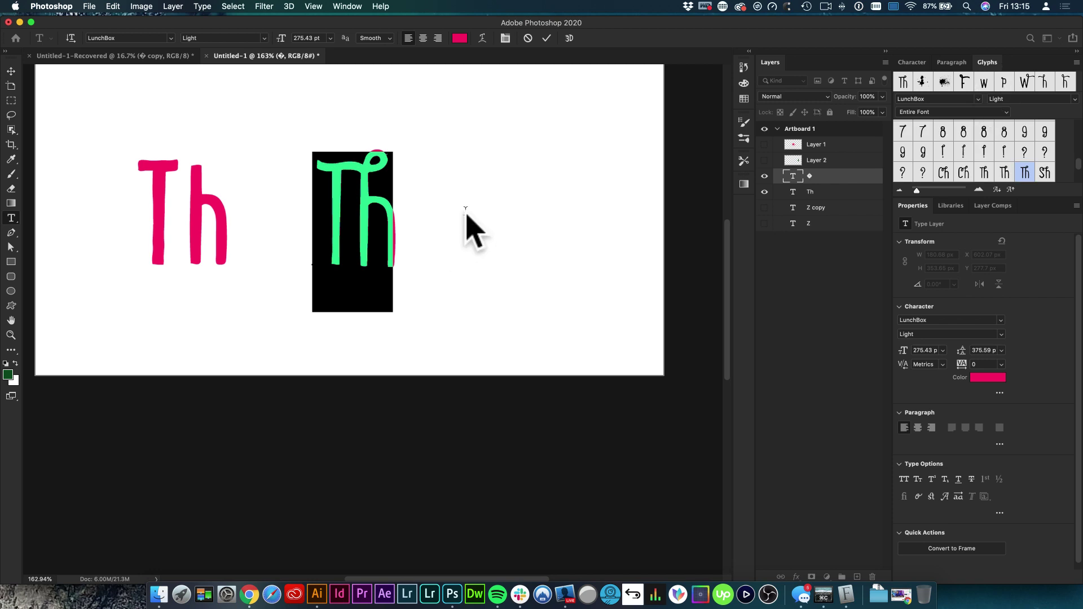
pyautogui.click(346, 195)
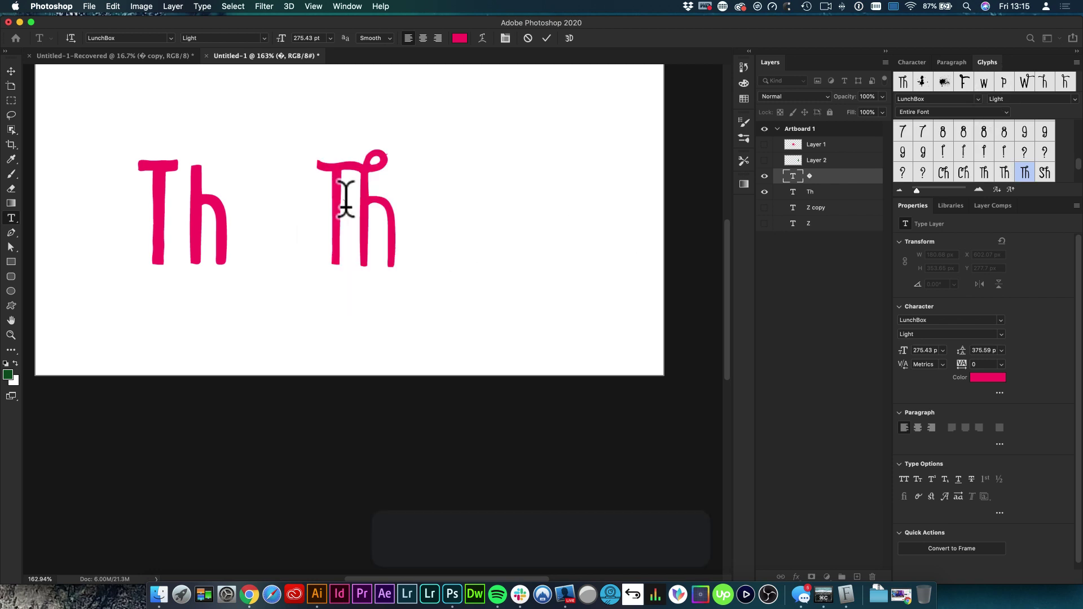
pyautogui.press('v')
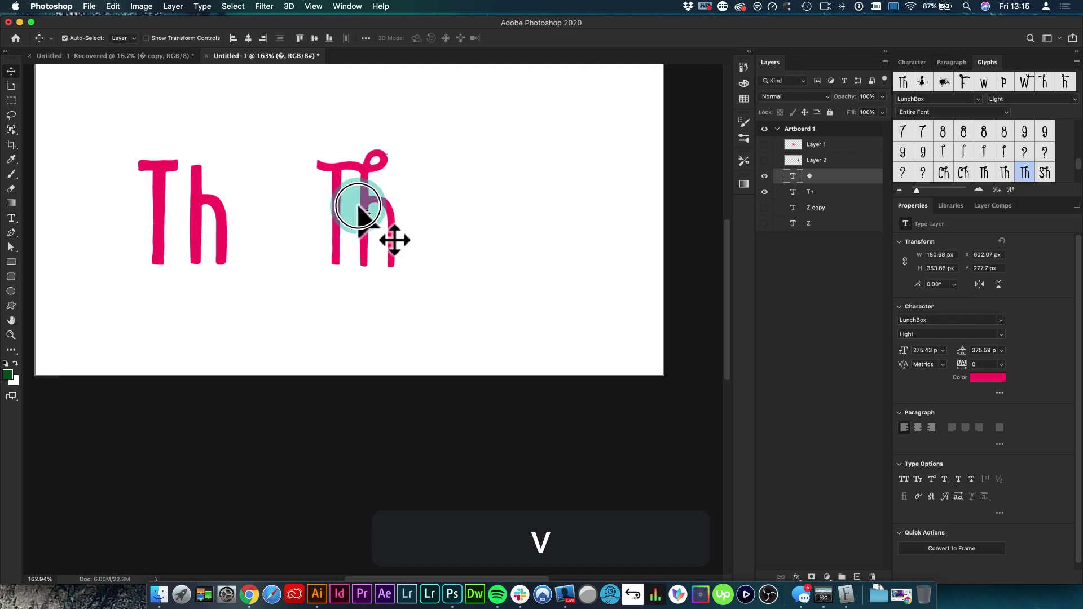
pyautogui.press('t')
pyautogui.click(393, 228)
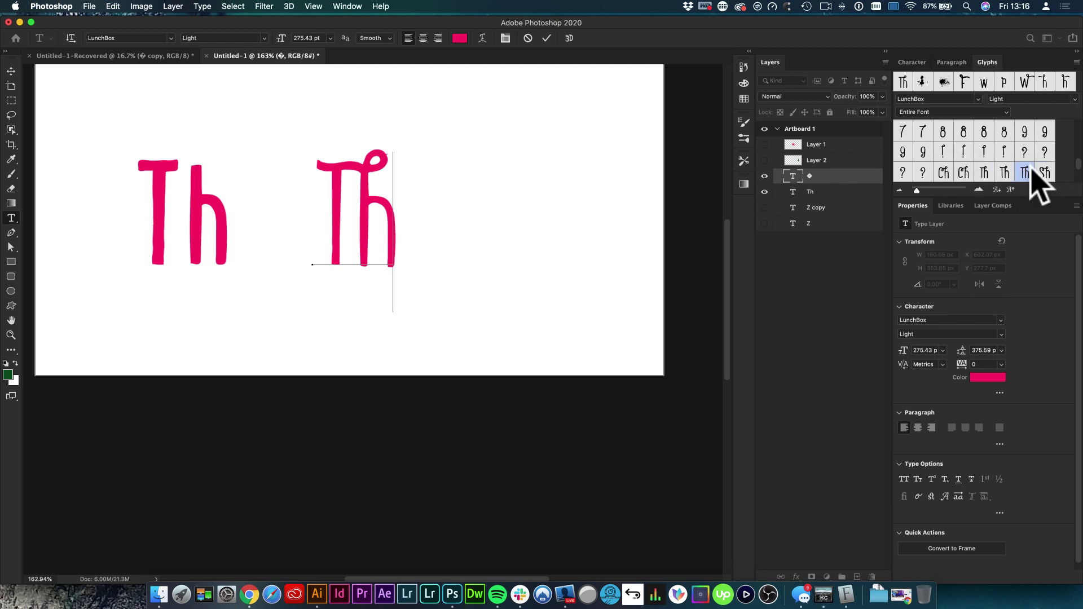
pyautogui.scroll(-1, 1032, 168)
pyautogui.scroll(-2, 970, 169)
pyautogui.scroll(-2, 1038, 170)
pyautogui.write('v')
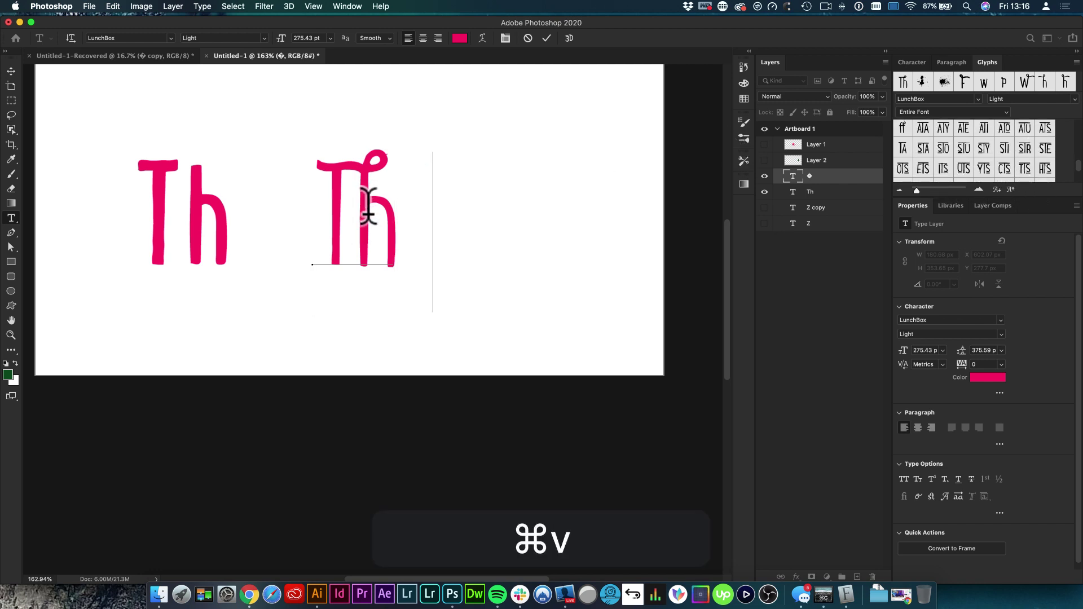
pyautogui.press('Left')
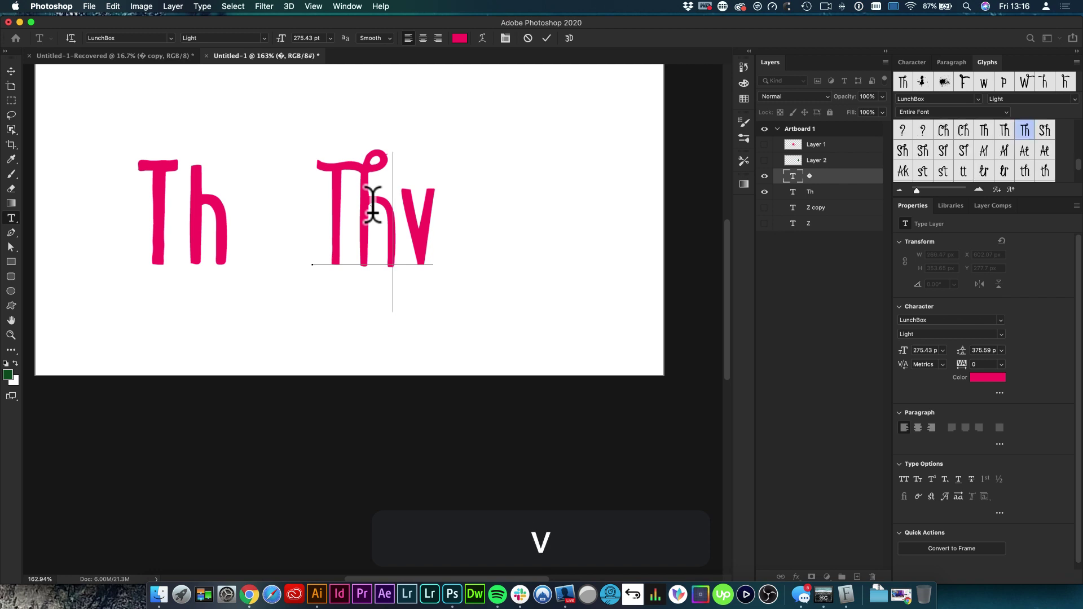
pyautogui.press('Escape')
pyautogui.press('v')
pyautogui.moveTo(363, 234); pyautogui.dragTo(370, 331)
pyautogui.press('t')
pyautogui.click(358, 329)
pyautogui.press('super+a')
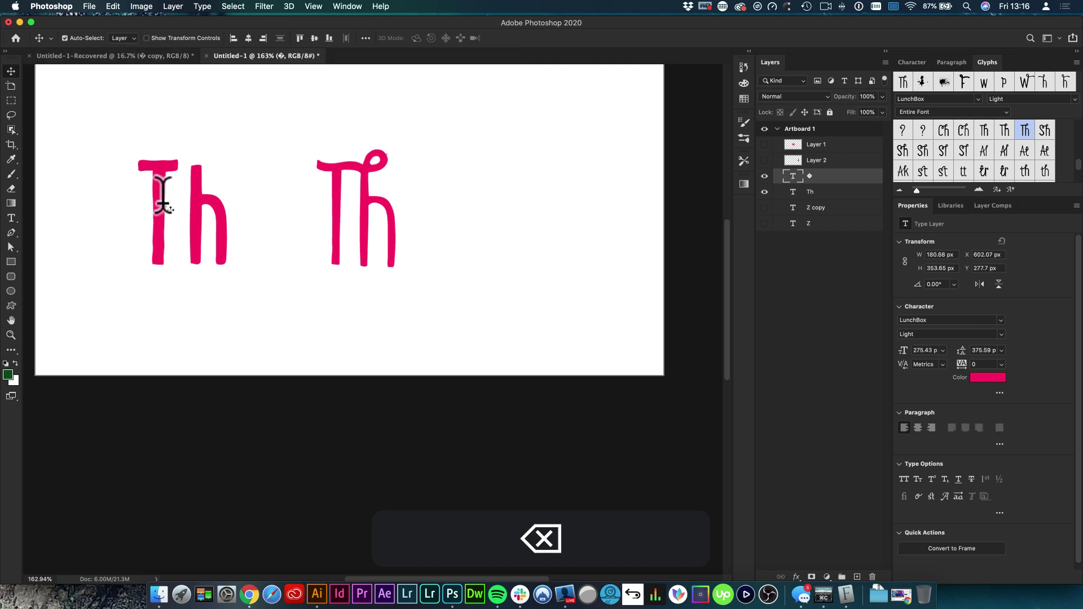
# Step: Set the font of the Th ligature layer to Bickham Script Std Regular
pyautogui.press('t')
pyautogui.click(127, 38)
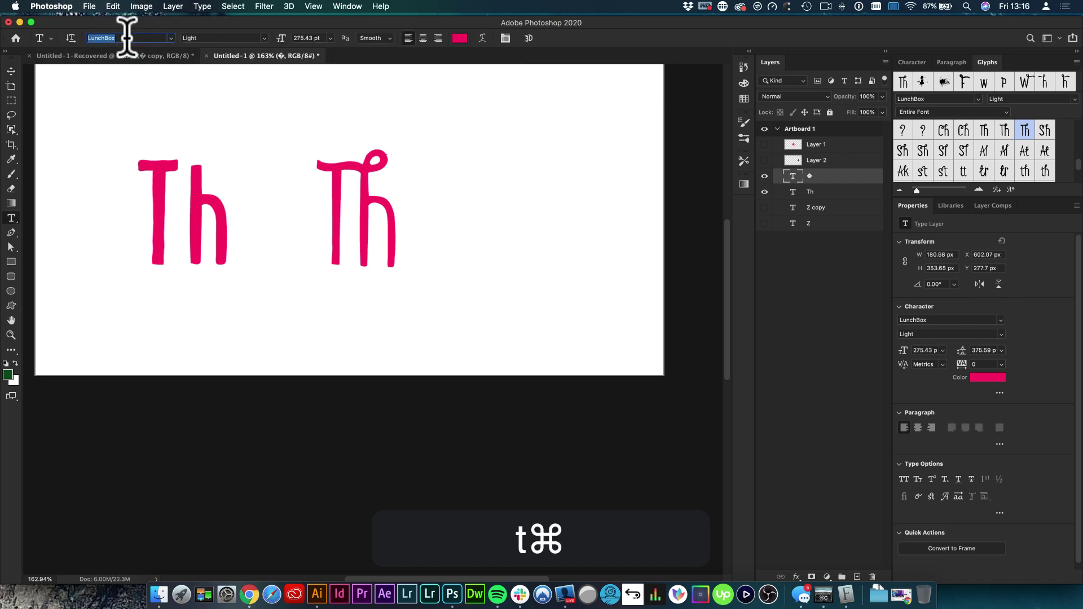
pyautogui.write('bich')
pyautogui.press('BackSpace')
pyautogui.write('kh')
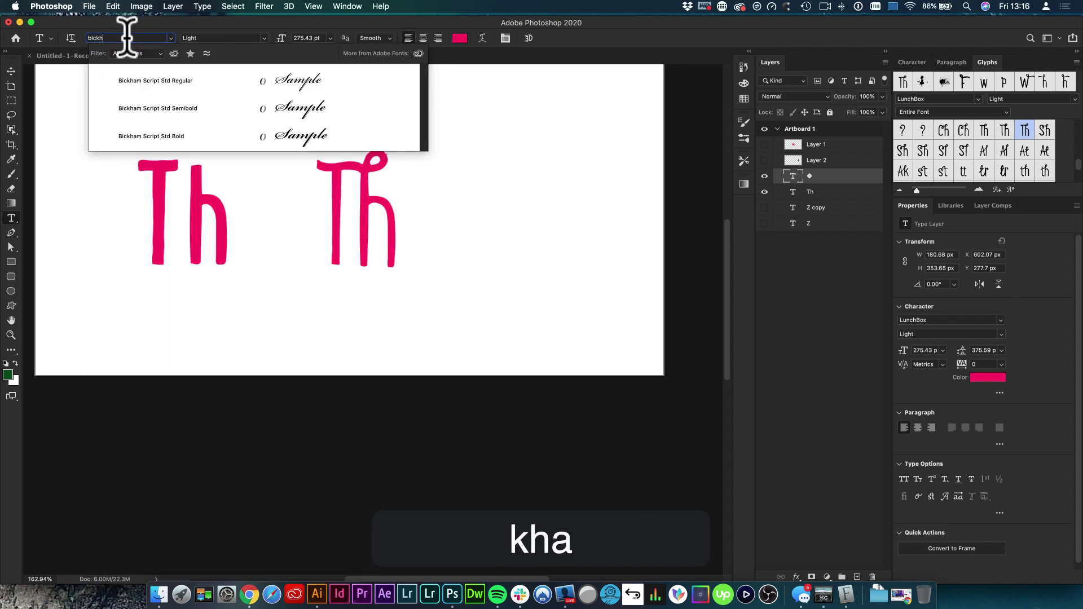
pyautogui.write('am scr')
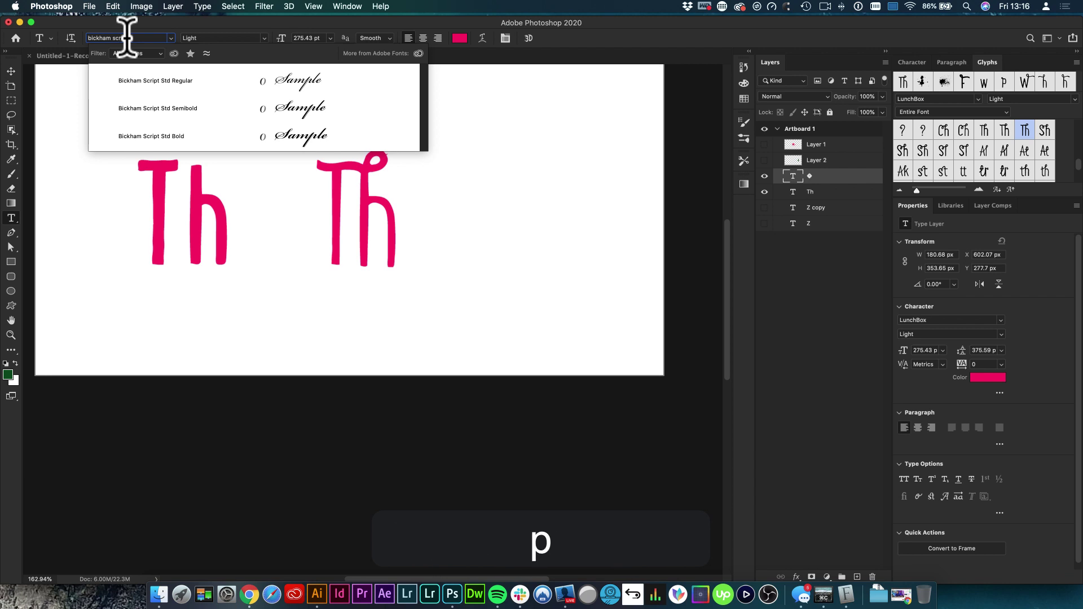
pyautogui.click(178, 82)
# Step: Replace the missing-glyph character in the Bickham Script layer with the text "Hello World"
pyautogui.click(338, 220)
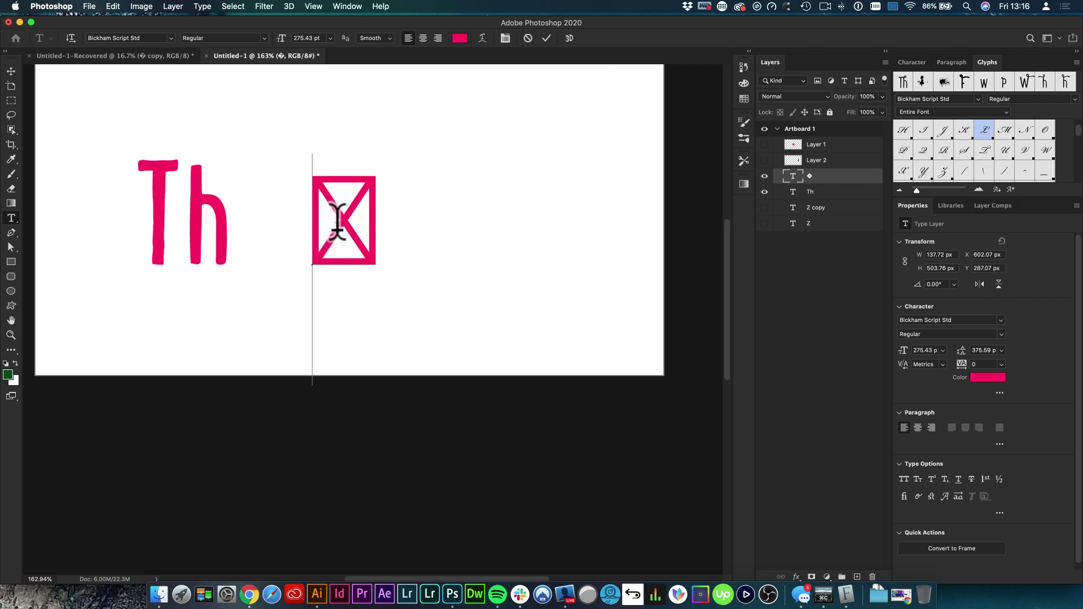
pyautogui.press('super+a')
pyautogui.write('Hello World')
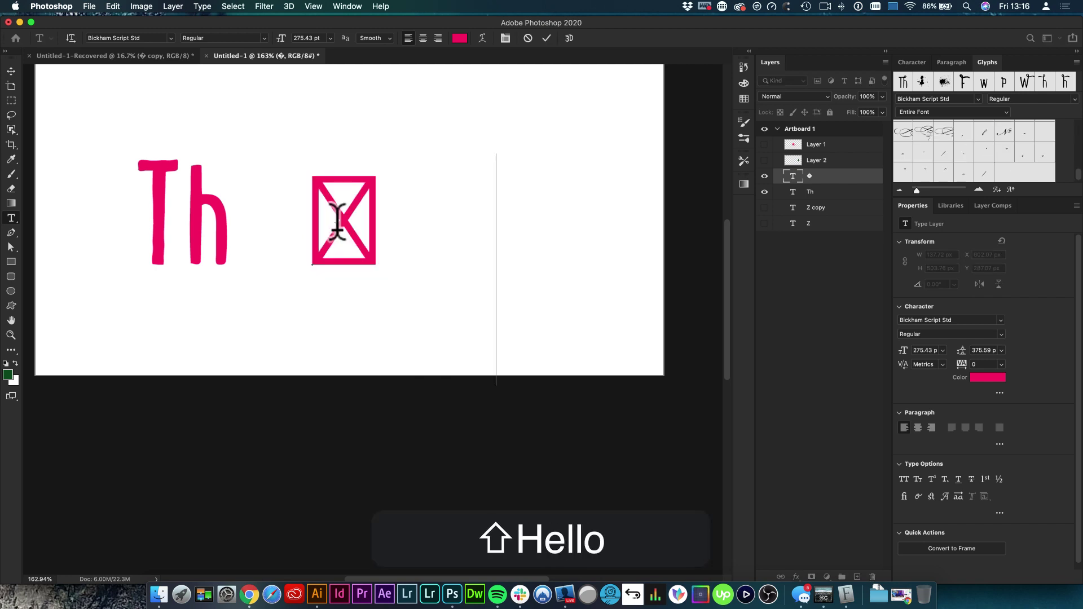
pyautogui.write('v')
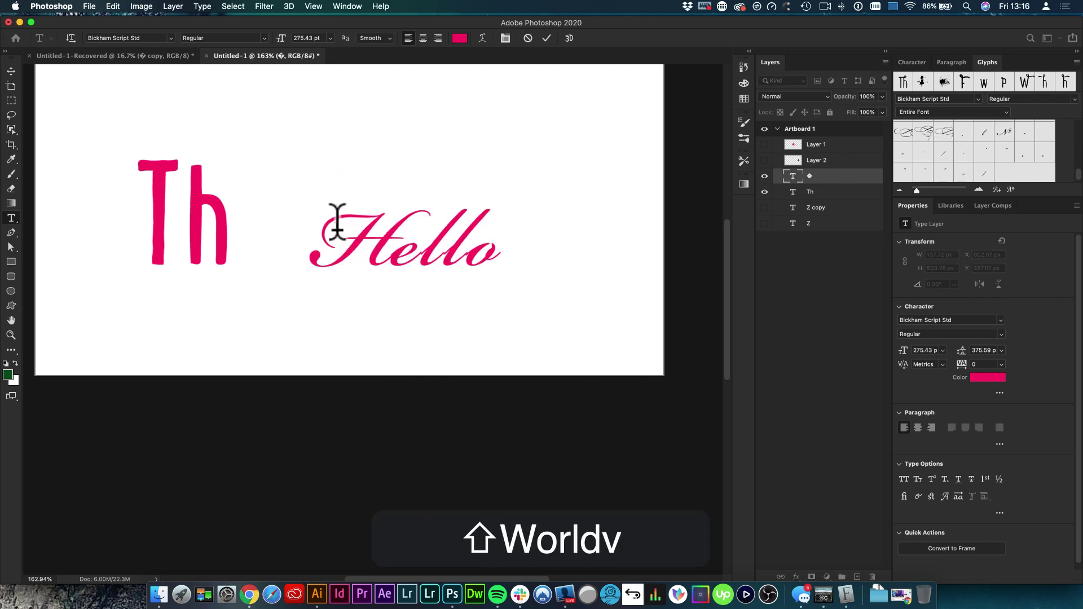
pyautogui.click(278, 131)
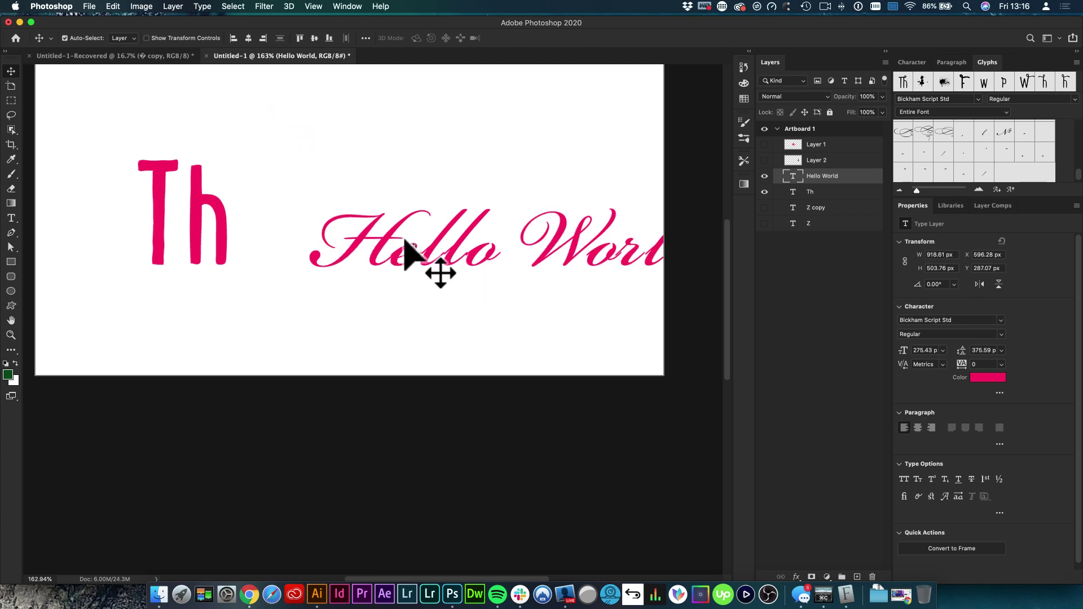
pyautogui.moveTo(212, 331); pyautogui.dragTo(254, 325)
# Step: Try the DIN Condensed font on the Hello World text and undo the change
pyautogui.press('t')
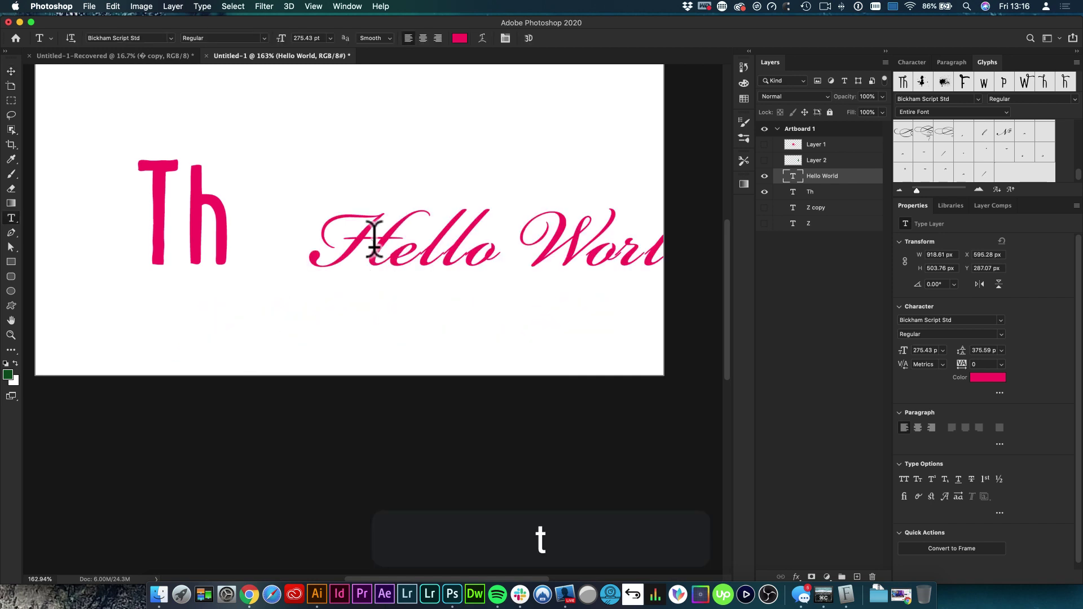
pyautogui.press('BackSpace')
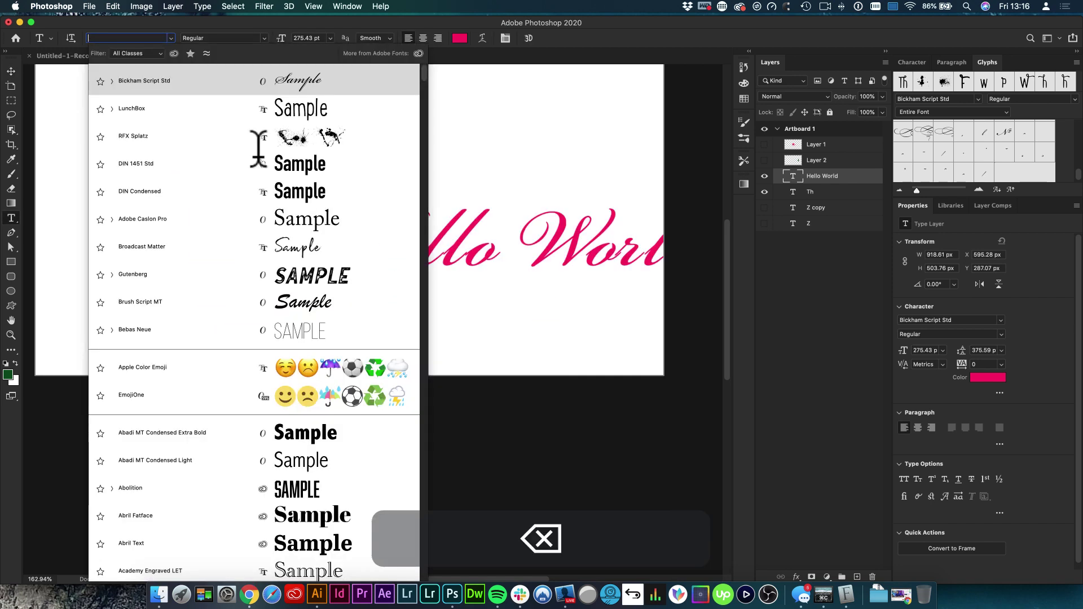
pyautogui.press('Escape')
pyautogui.click(257, 193)
pyautogui.click(11, 72)
pyautogui.click(158, 179)
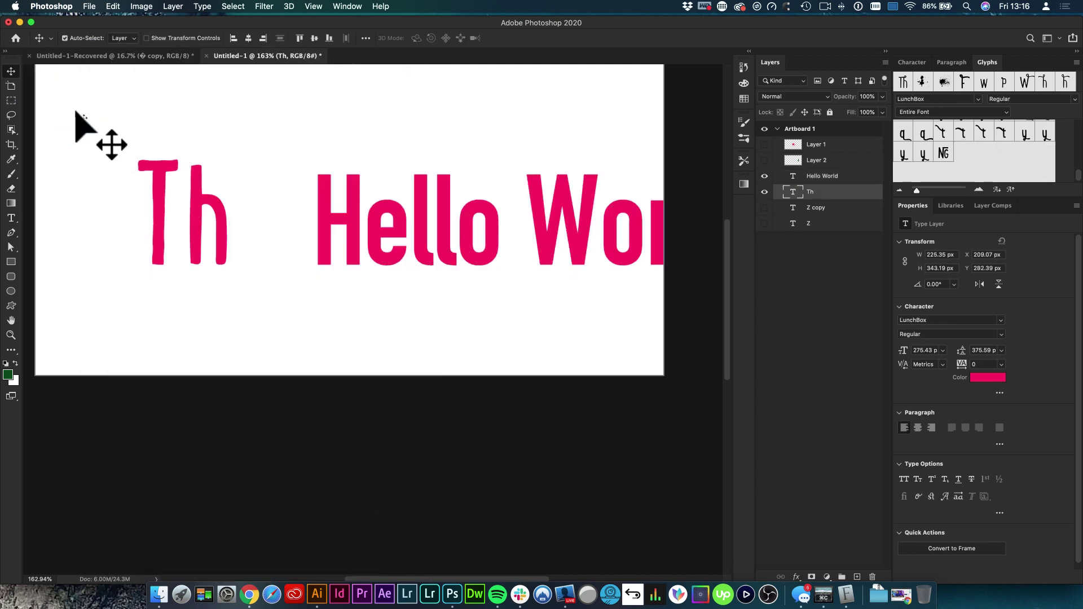
pyautogui.moveTo(329, 213); pyautogui.dragTo(172, 307)
pyautogui.press('super+z')
pyautogui.press('super+z')
pyautogui.press('super+z')
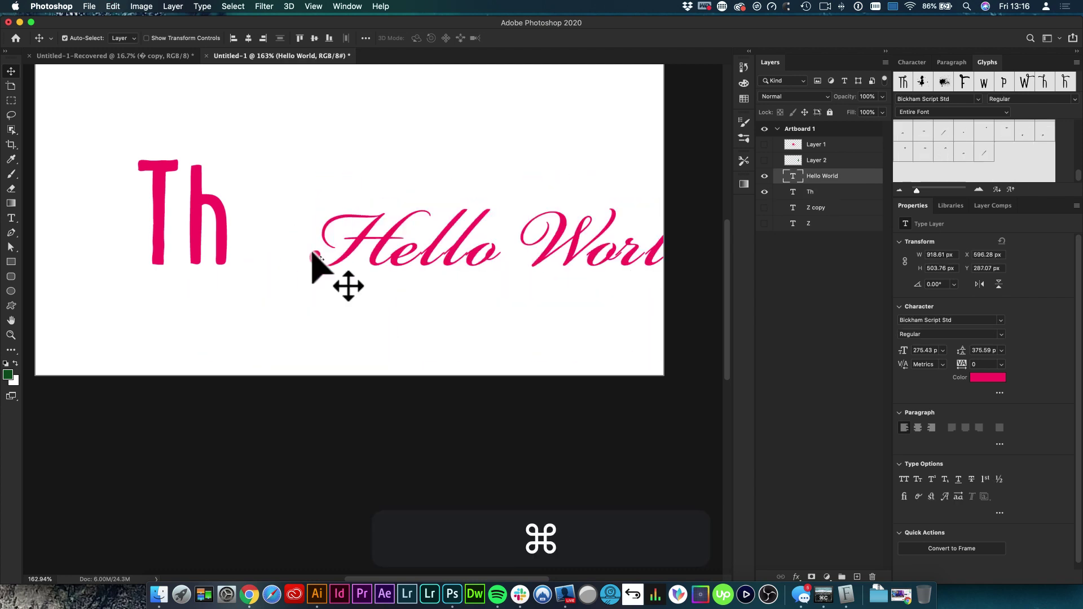
# Step: Replace the H in Hello World with its swash alternate glyph and move the text to about X -65 px, Y 364 px
pyautogui.press('t')
pyautogui.moveTo(388, 248); pyautogui.dragTo(336, 246)
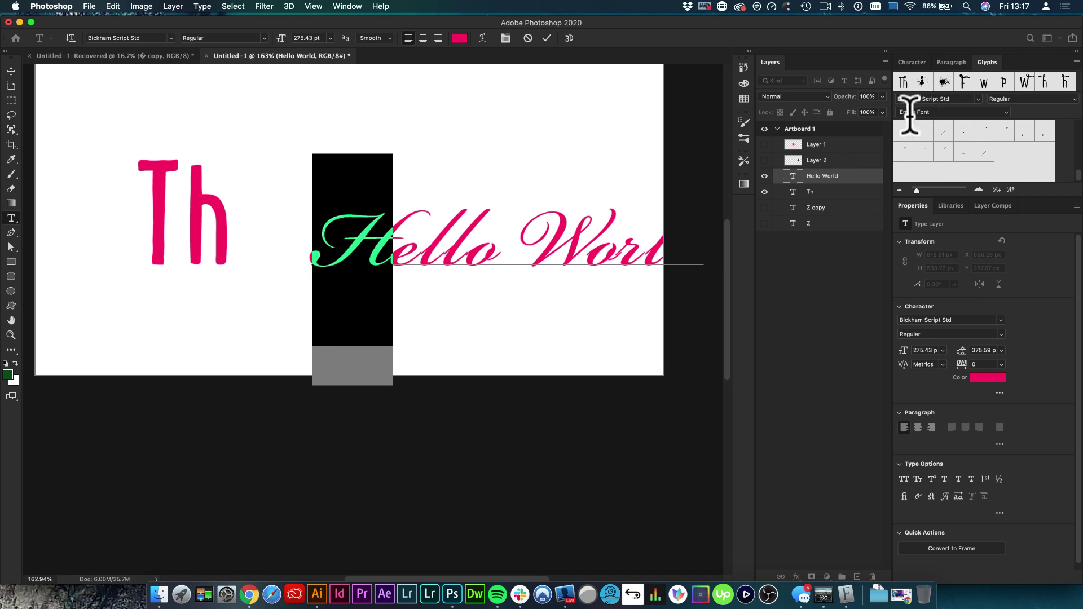
pyautogui.moveTo(1075, 172); pyautogui.dragTo(1061, 130)
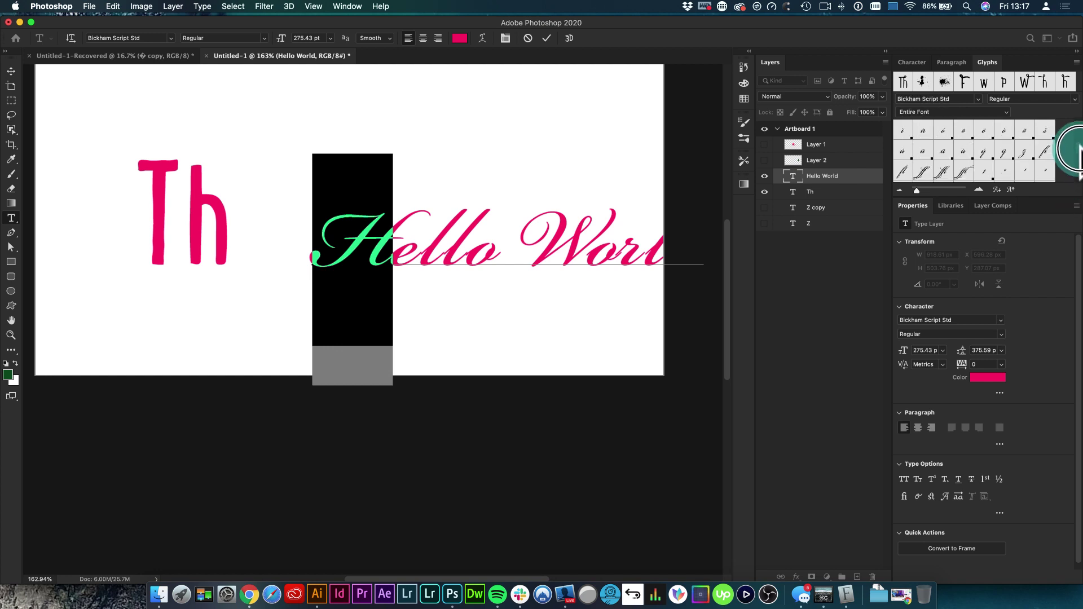
pyautogui.click(914, 114)
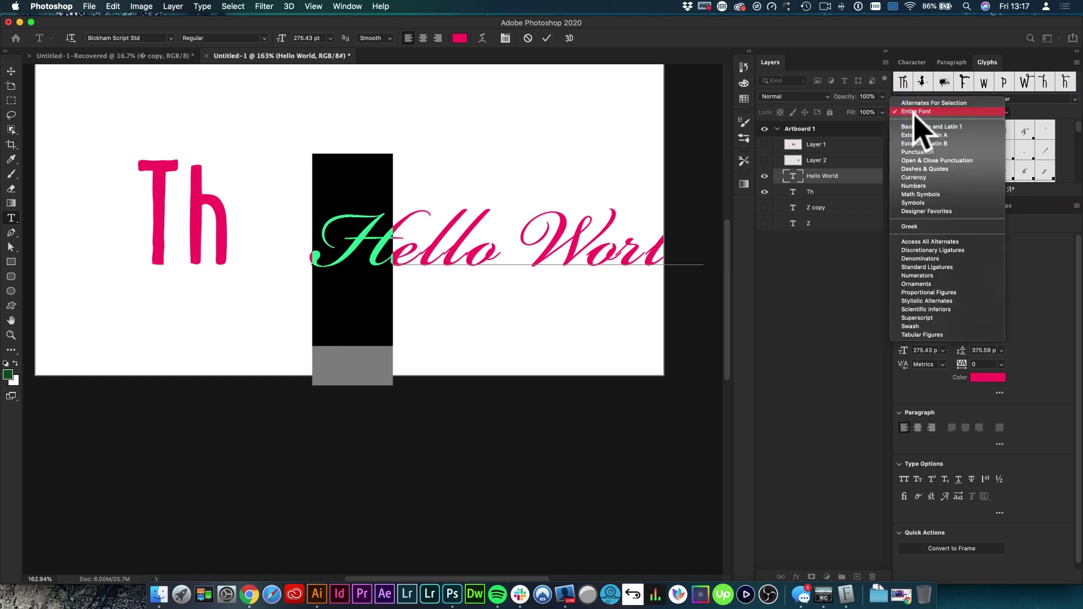
pyautogui.click(938, 104)
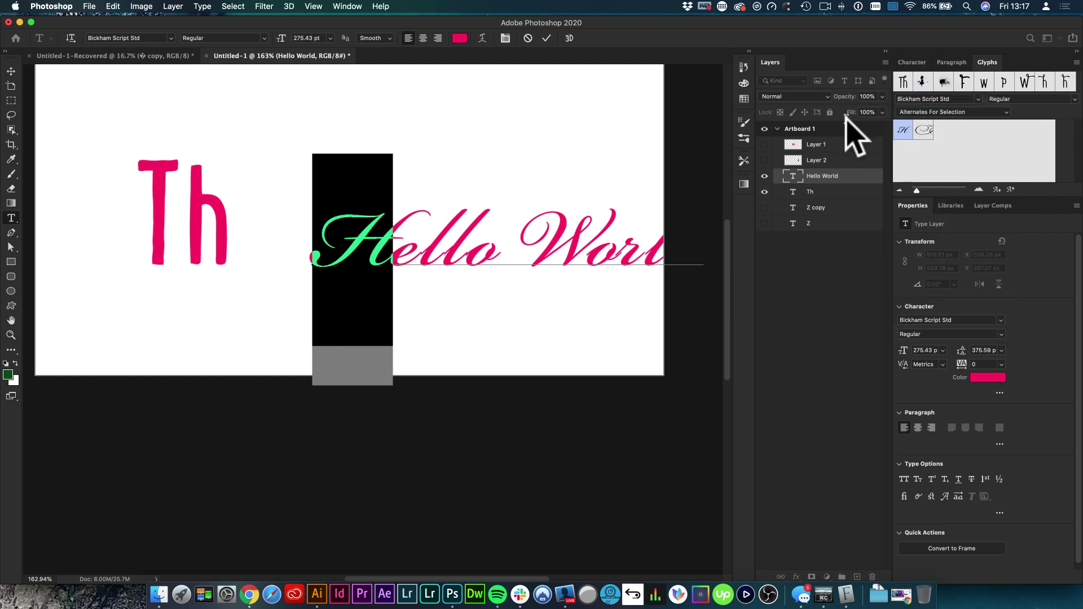
pyautogui.doubleClick(925, 132)
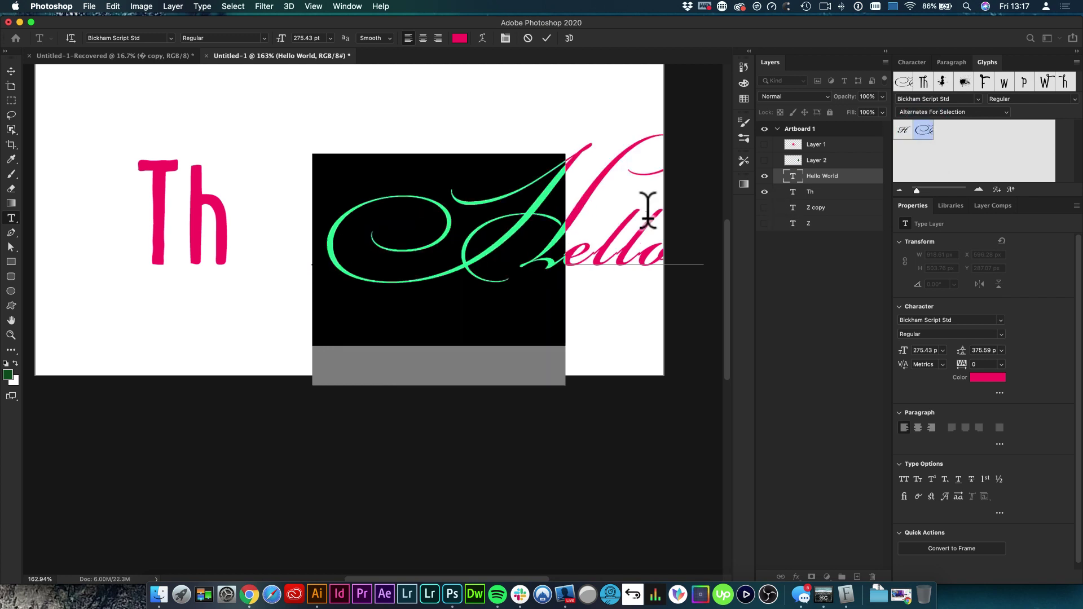
pyautogui.press('Escape')
pyautogui.press('v')
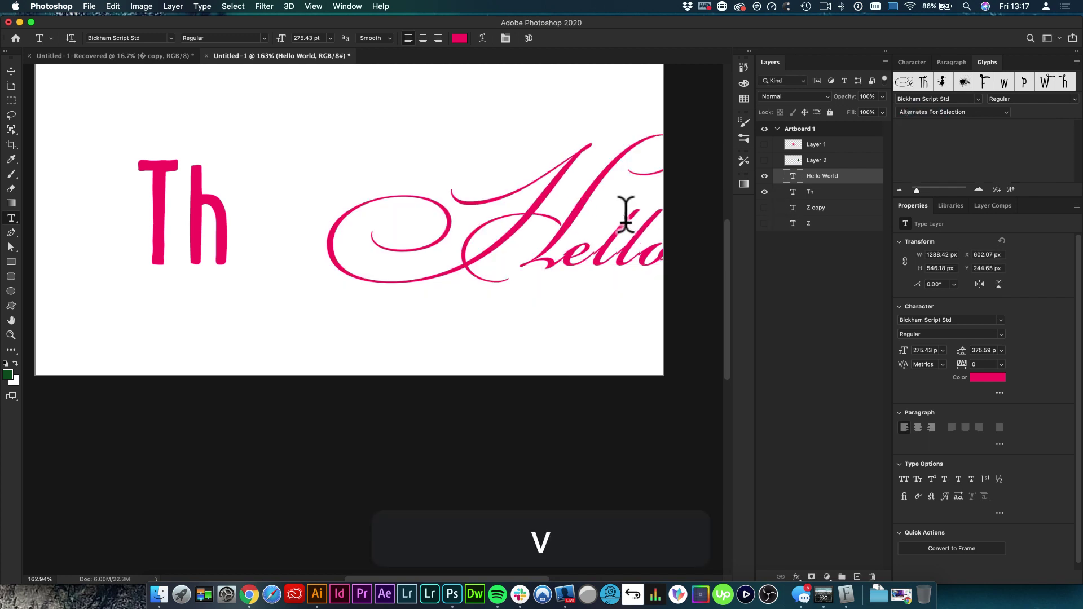
pyautogui.moveTo(544, 192); pyautogui.dragTo(239, 262)
# Step: Replace the W in Hello World with its larger swash alternate glyph
pyautogui.press('t')
pyautogui.click(434, 286)
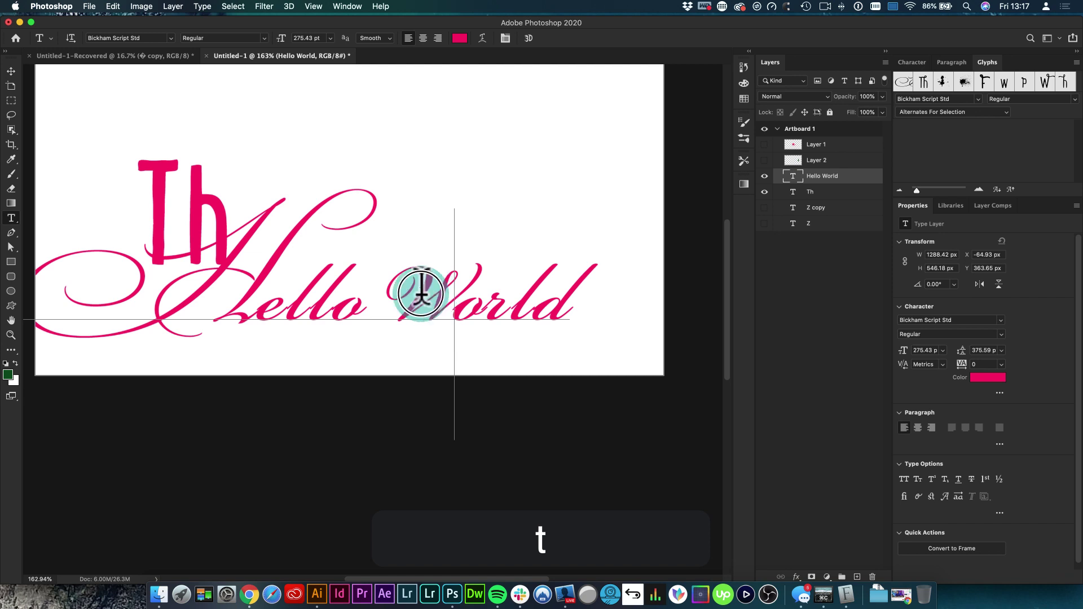
pyautogui.click(423, 284)
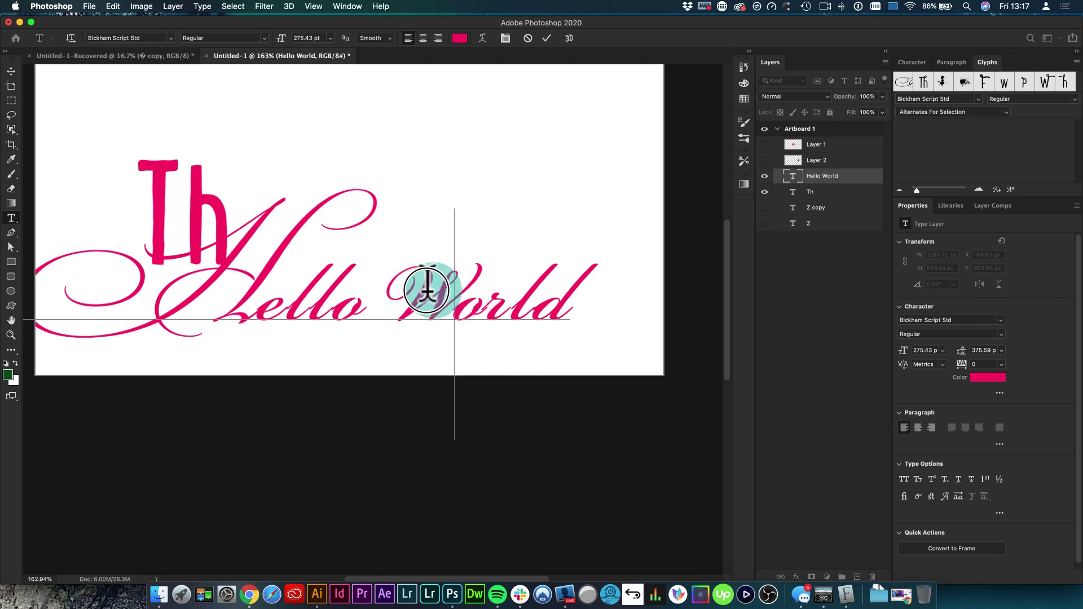
pyautogui.click(420, 284)
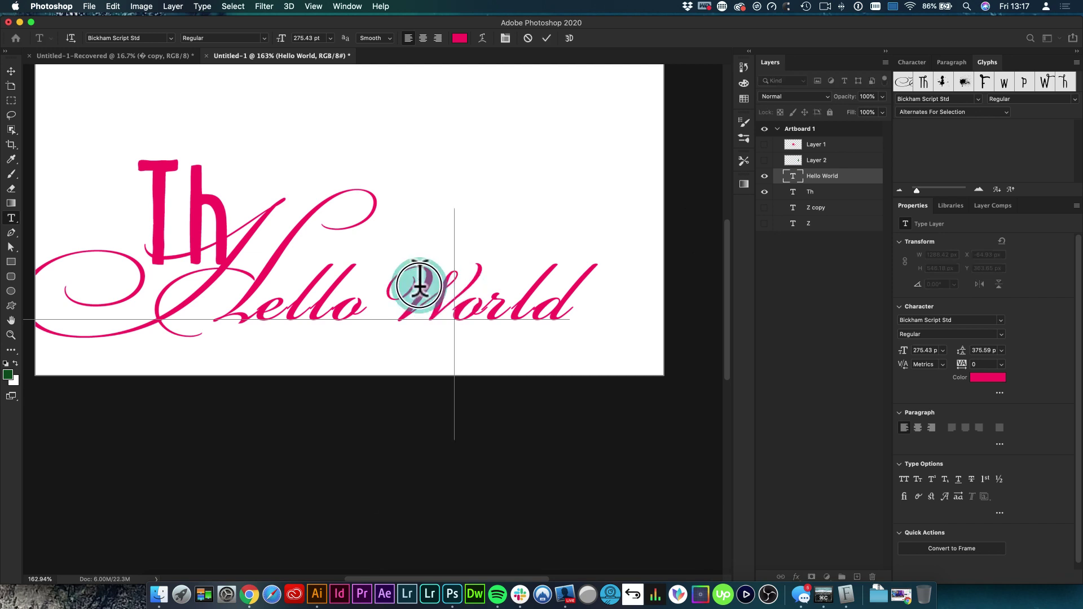
pyautogui.click(420, 311)
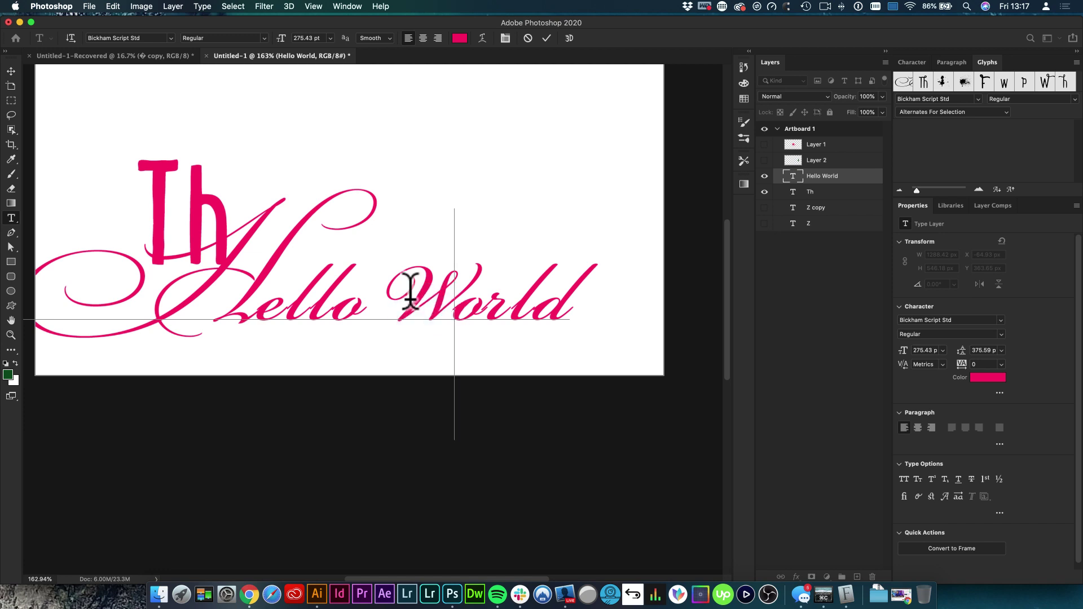
pyautogui.moveTo(410, 290); pyautogui.dragTo(440, 285)
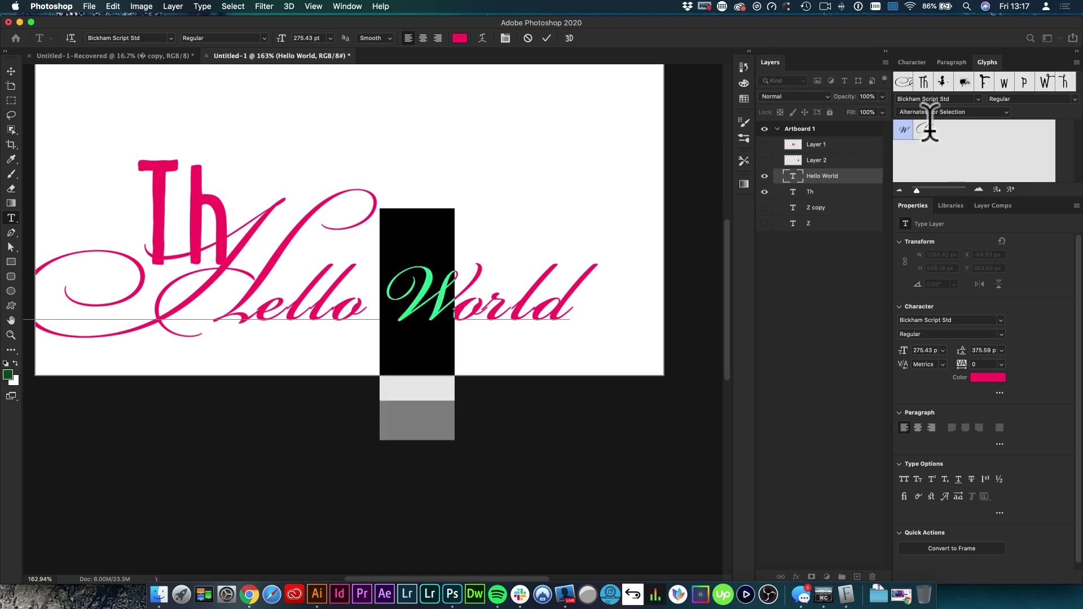
pyautogui.doubleClick(927, 129)
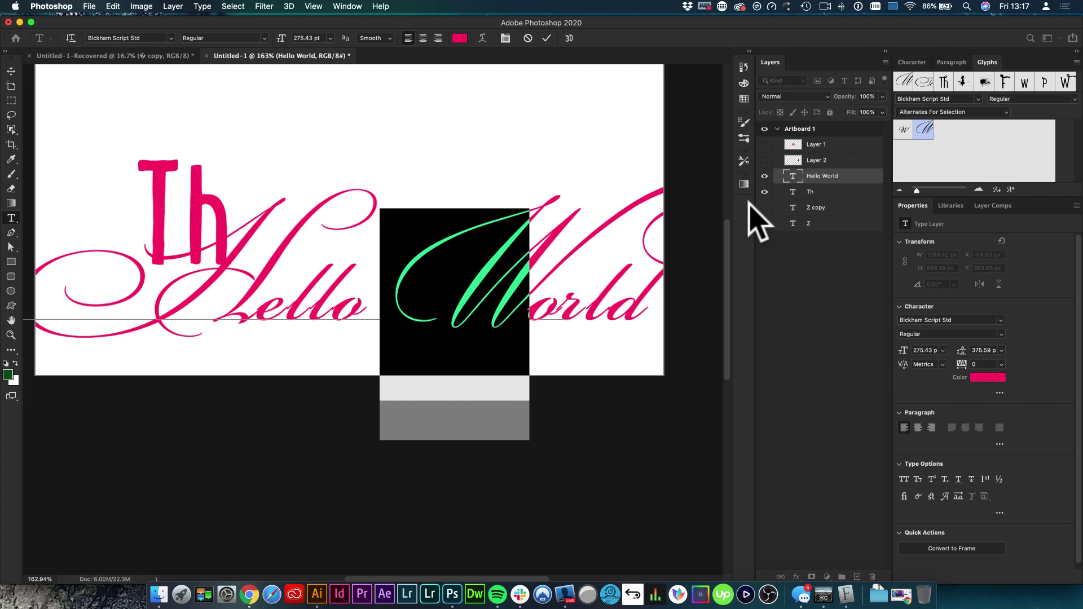
pyautogui.press('super+h')
pyautogui.press('v')
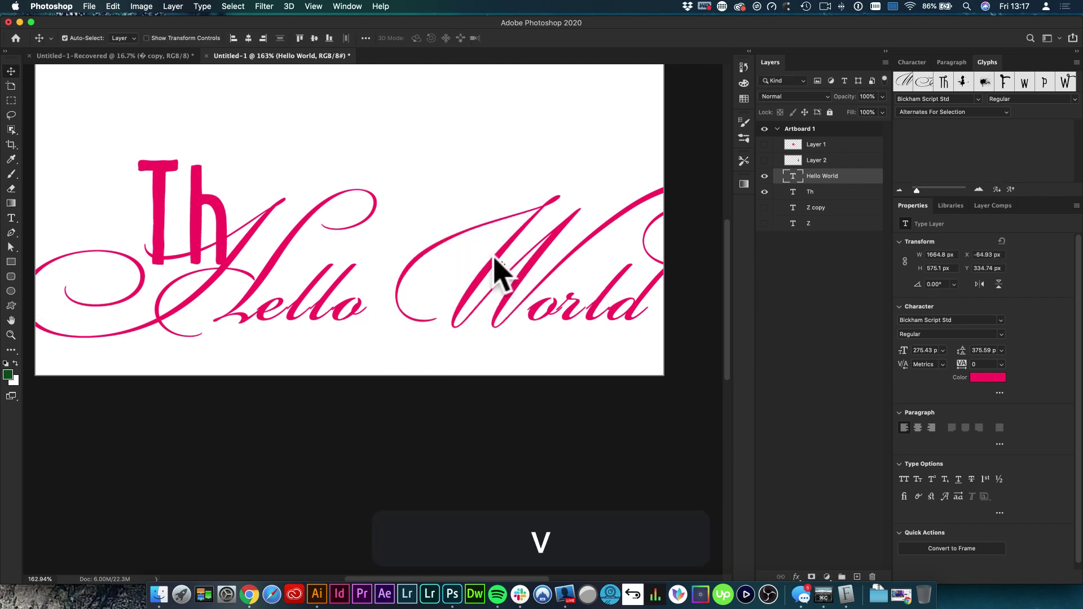
# Step: Move the Hello World text to about X -509 px, Y 384 px and replace its final d with the last alternate glyph, which has a descending tail
pyautogui.moveTo(389, 290); pyautogui.dragTo(423, 322)
pyautogui.press('t')
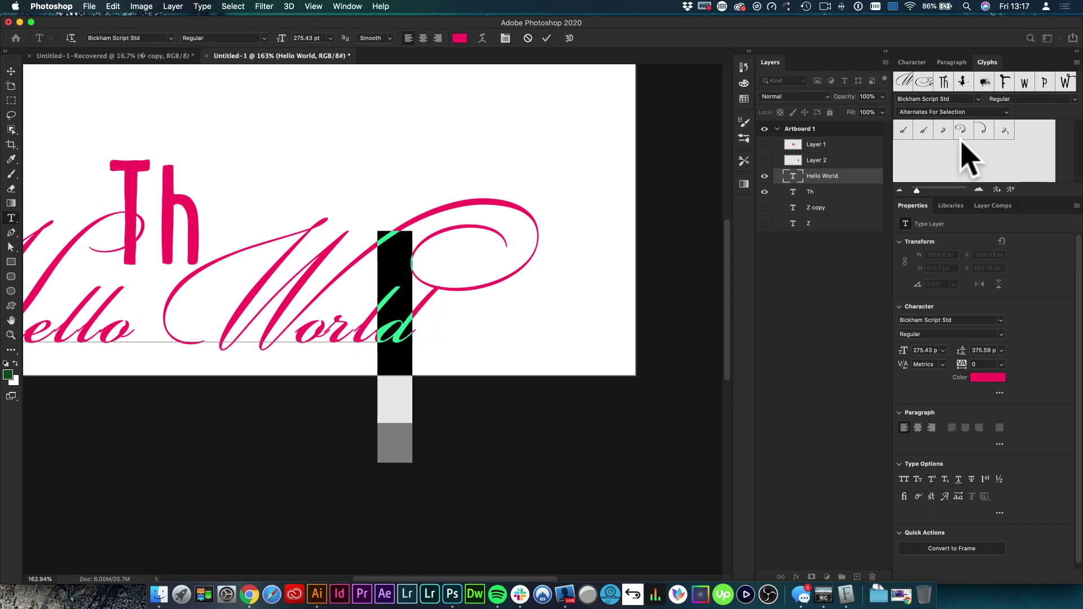
pyautogui.doubleClick(1005, 131)
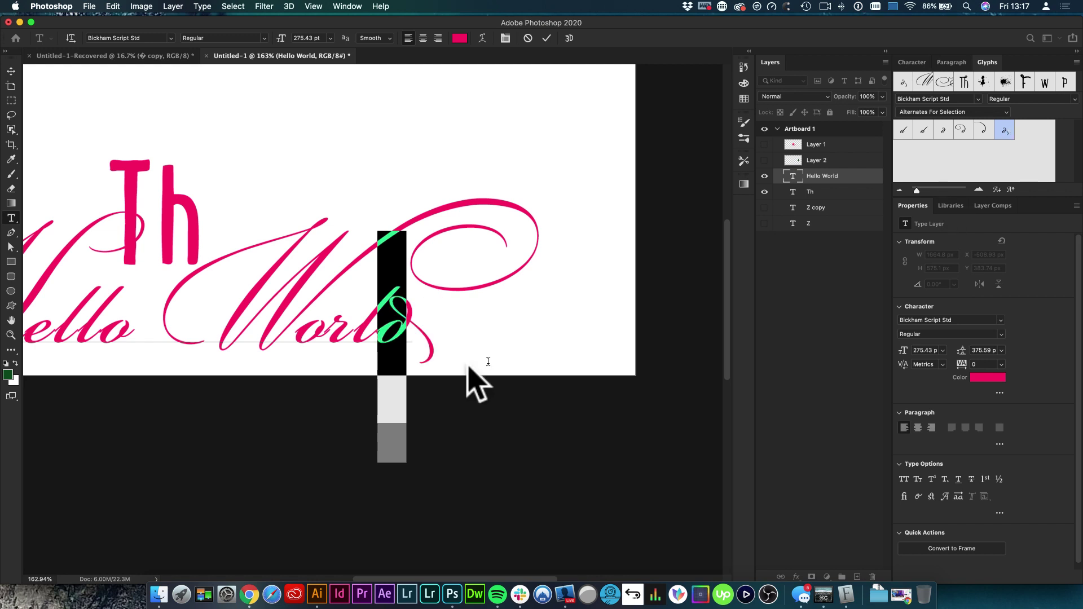
pyautogui.press('super+Return')
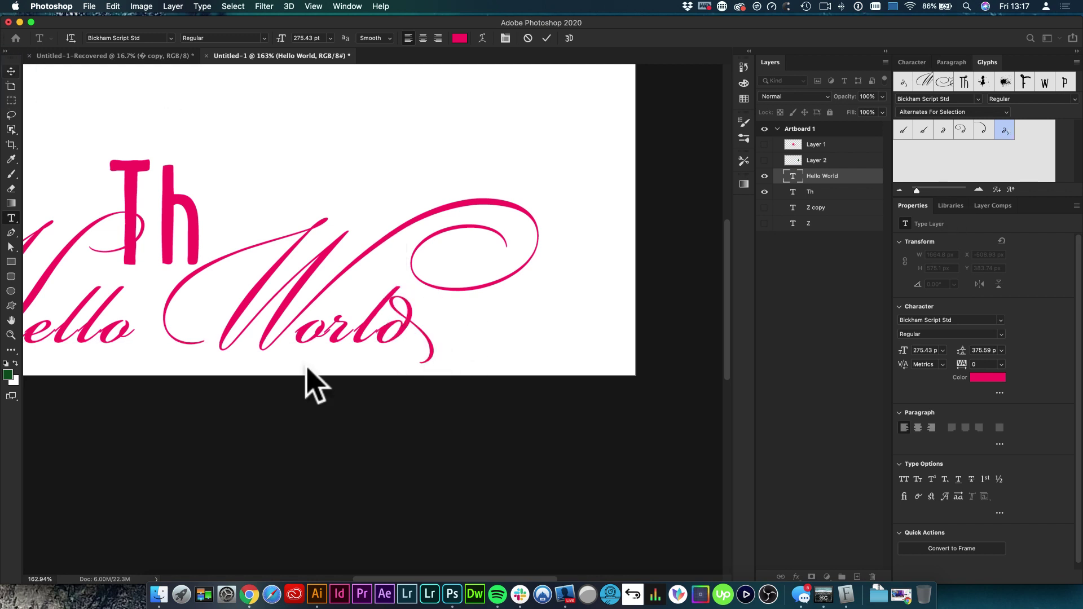
# Step: Try an alternate glyph for the o in World and discard the edit
pyautogui.press('t')
pyautogui.moveTo(324, 322); pyautogui.dragTo(302, 324)
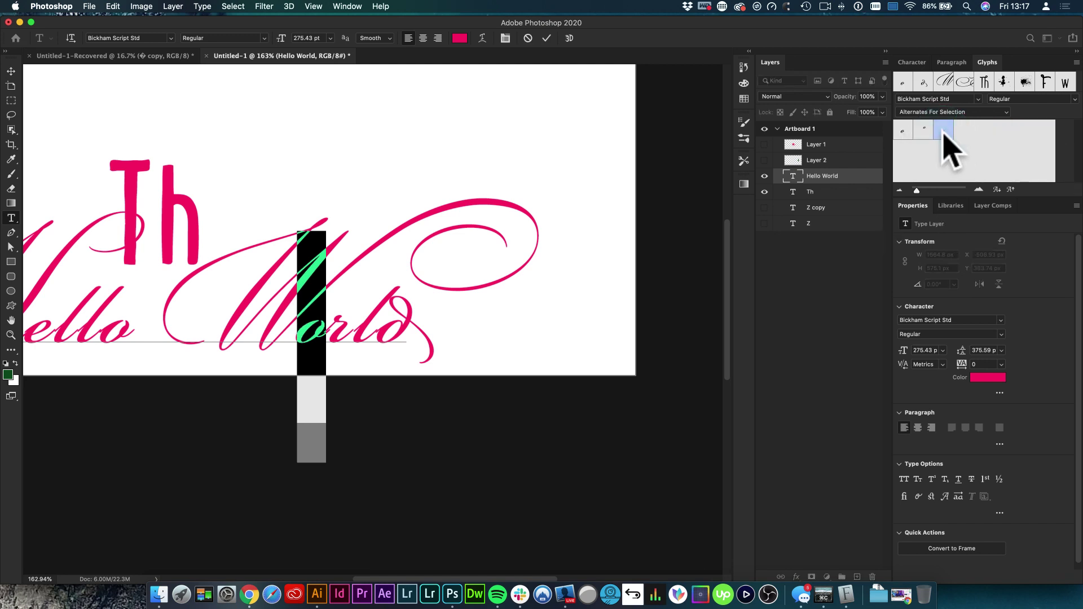
pyautogui.moveTo(304, 324)
pyautogui.press('Escape')
pyautogui.press('v')
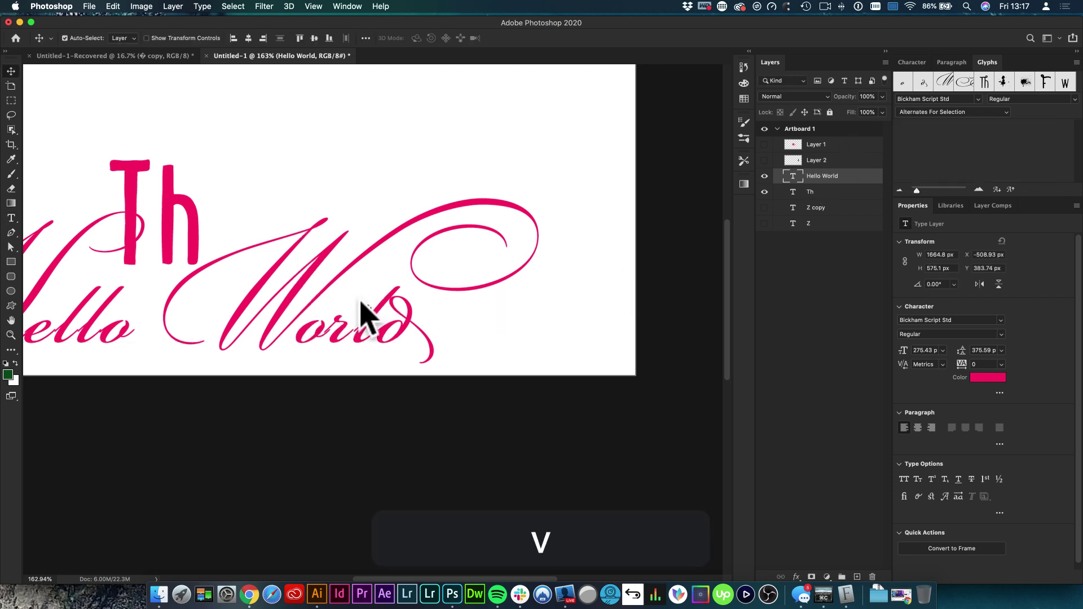
pyautogui.keyDown('alt'); pyautogui.keyDown('super'); pyautogui.click(358, 310); pyautogui.keyUp('super'); pyautogui.keyUp('alt')
pyautogui.keyDown('super'); pyautogui.click(352, 339); pyautogui.keyUp('super')
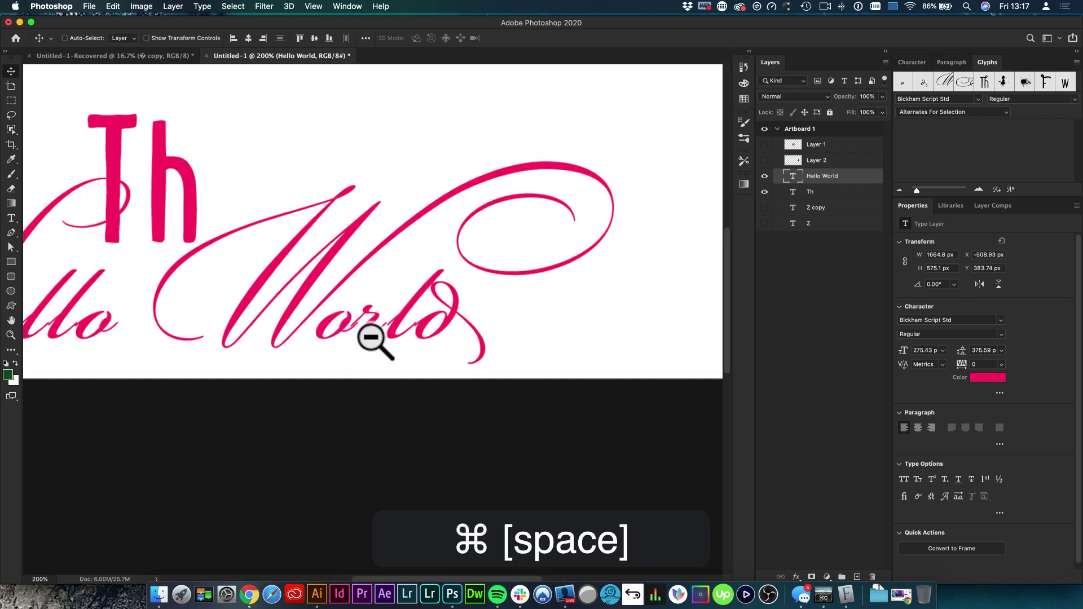
pyautogui.doubleClick(367, 308)
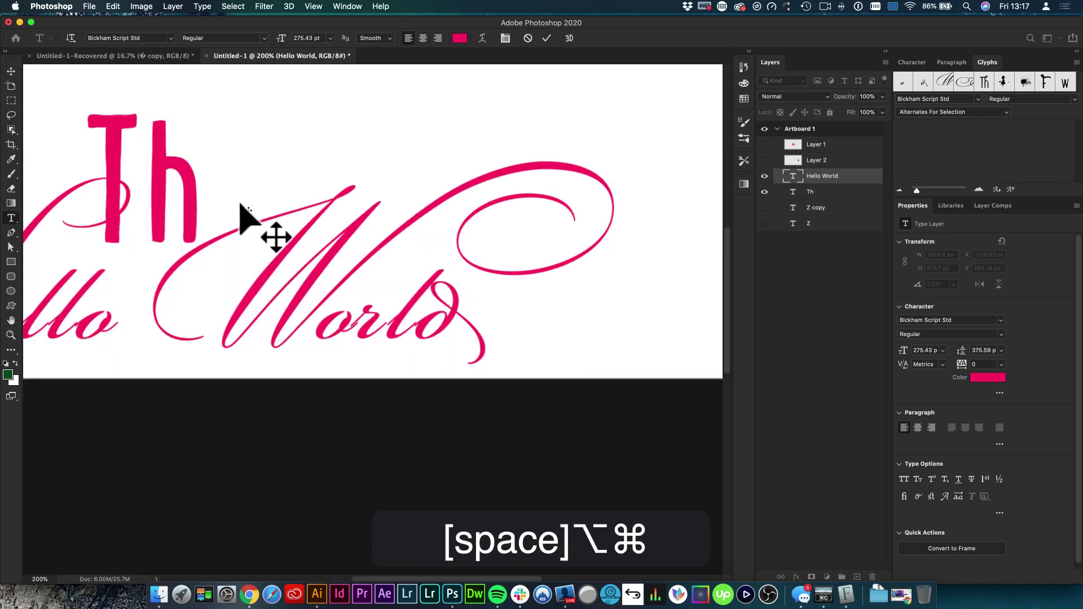
pyautogui.press('Escape')
pyautogui.press('v')
pyautogui.press('space')
pyautogui.press('super+z')
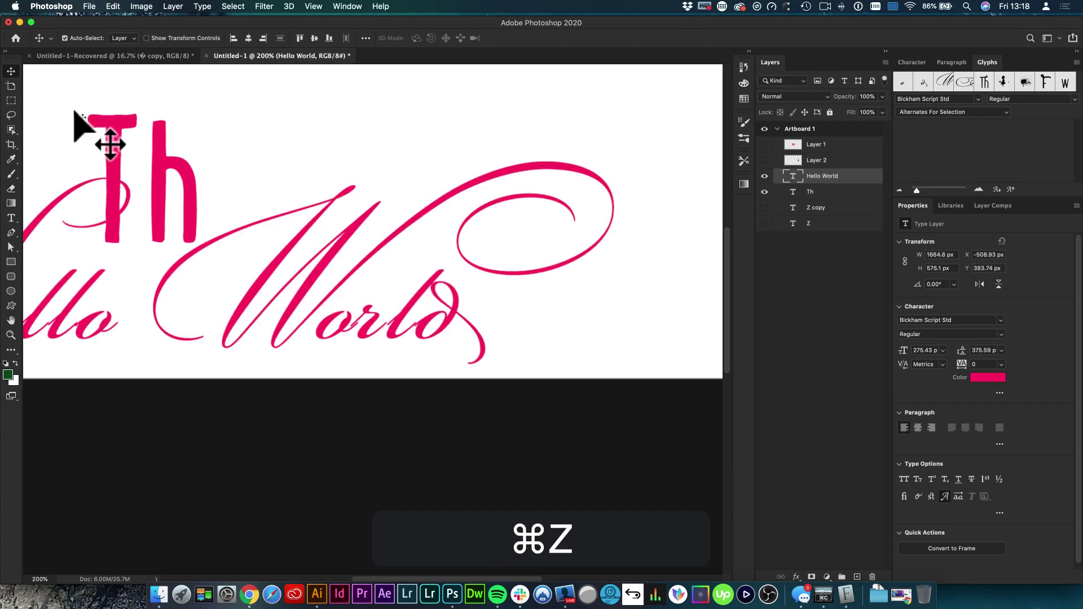
# Step: Move the Hello World text above the Th text, to about X -167 px, Y -62 px
pyautogui.keyDown('alt'); pyautogui.keyDown('super'); pyautogui.click(288, 179); pyautogui.keyUp('super'); pyautogui.keyUp('alt')
pyautogui.keyDown('alt'); pyautogui.keyDown('super'); pyautogui.click(421, 336); pyautogui.keyUp('super'); pyautogui.keyUp('alt')
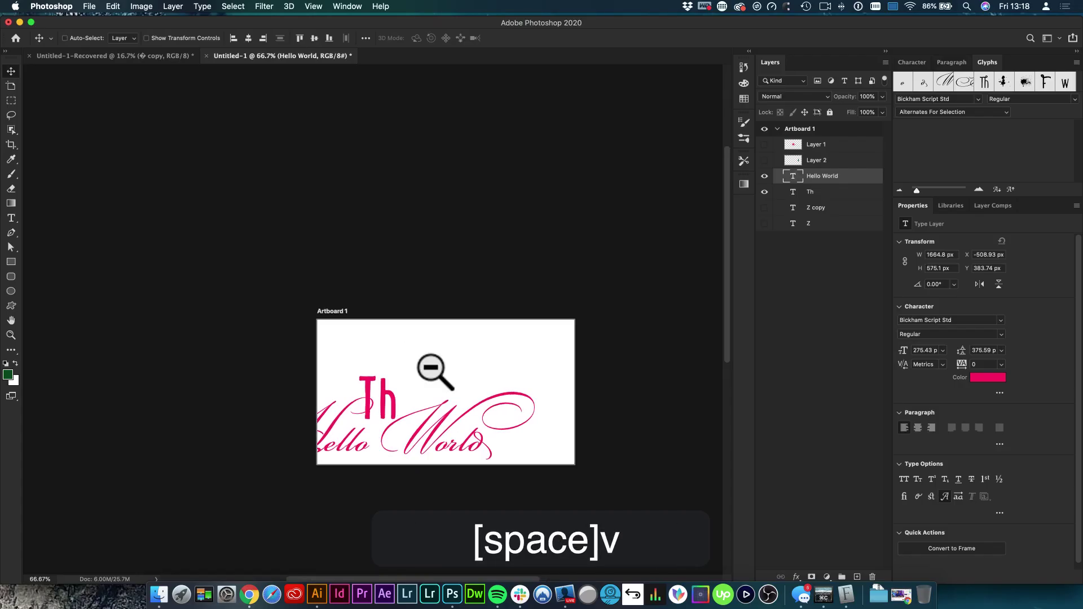
pyautogui.moveTo(411, 446); pyautogui.dragTo(480, 363)
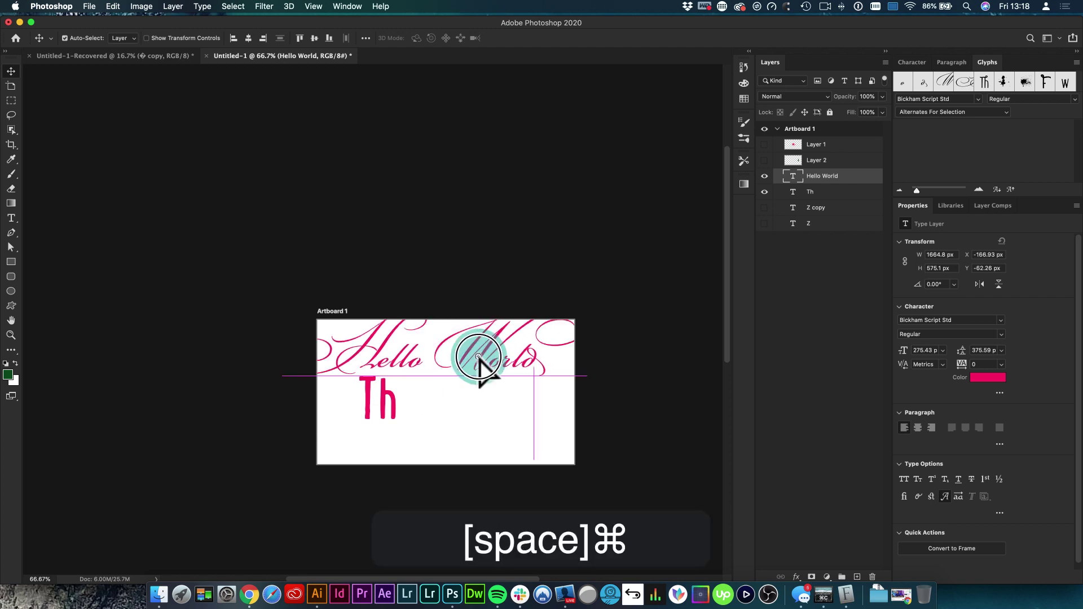
# Step: Try Optical kerning on the whole Hello World text and undo the change
pyautogui.keyDown('super'); pyautogui.click(481, 361); pyautogui.keyUp('super')
pyautogui.press('t')
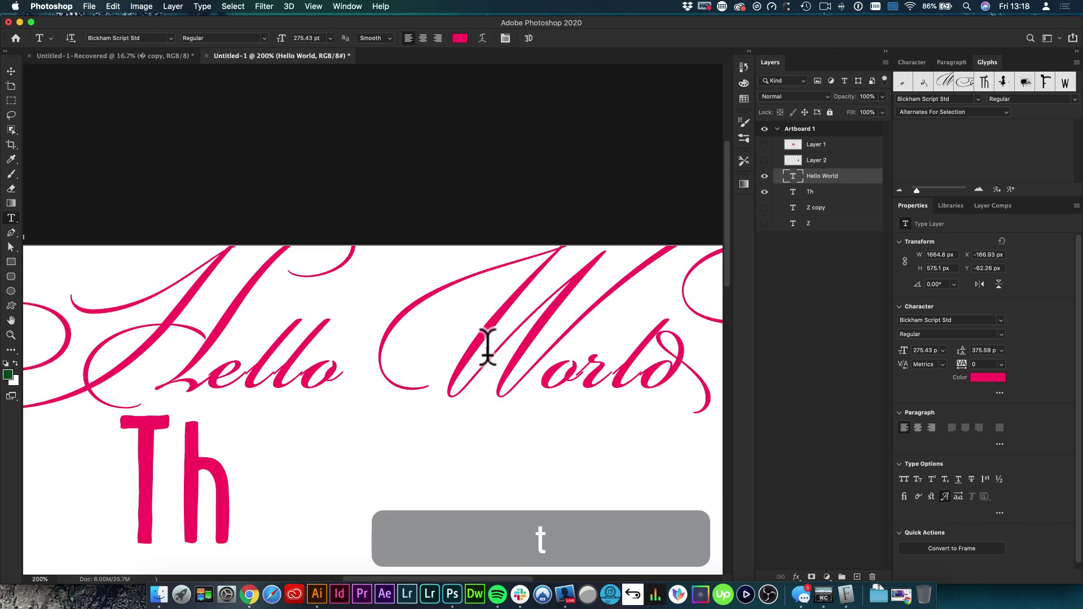
pyautogui.click(476, 342)
pyautogui.press('super+a')
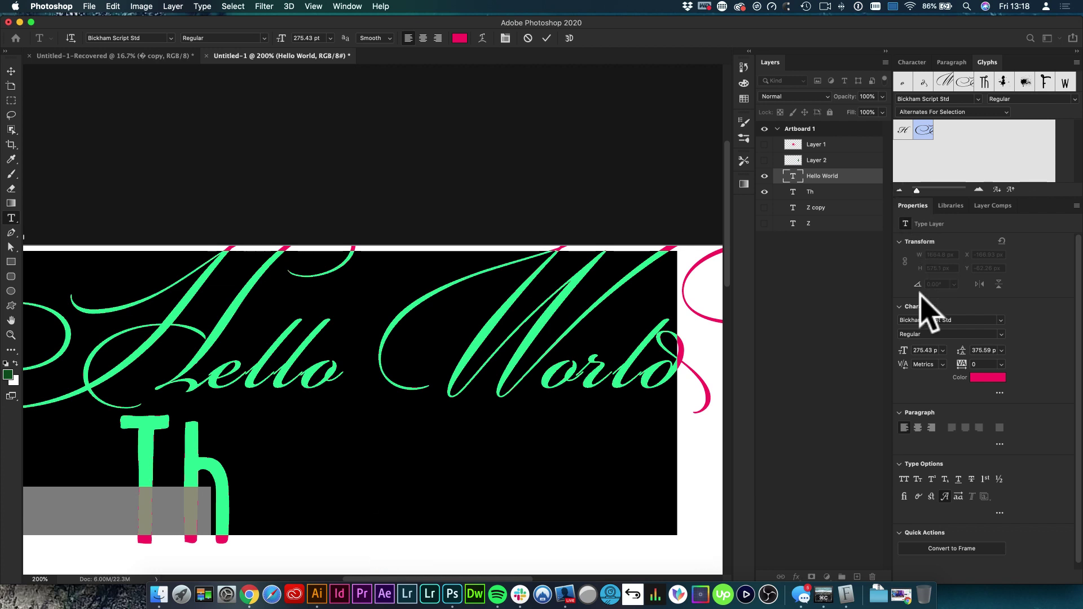
pyautogui.click(943, 364)
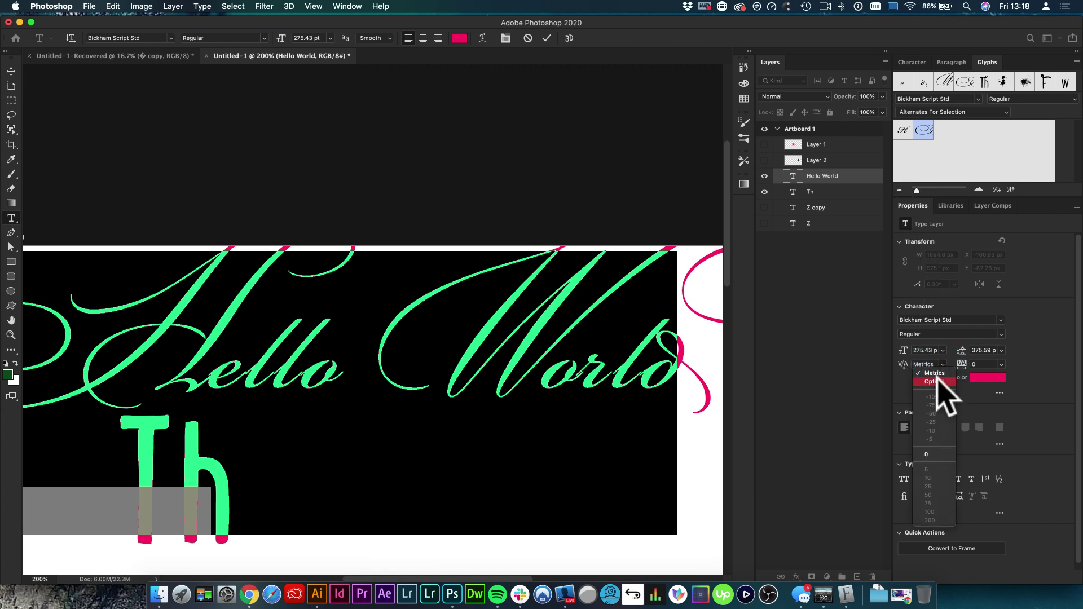
pyautogui.click(936, 382)
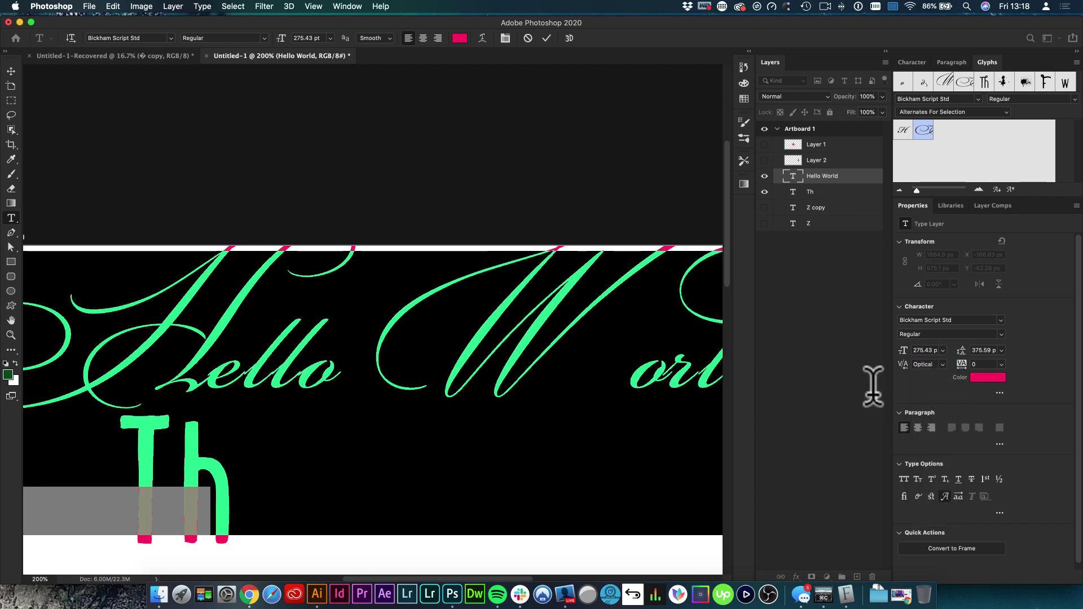
pyautogui.press('super+z')
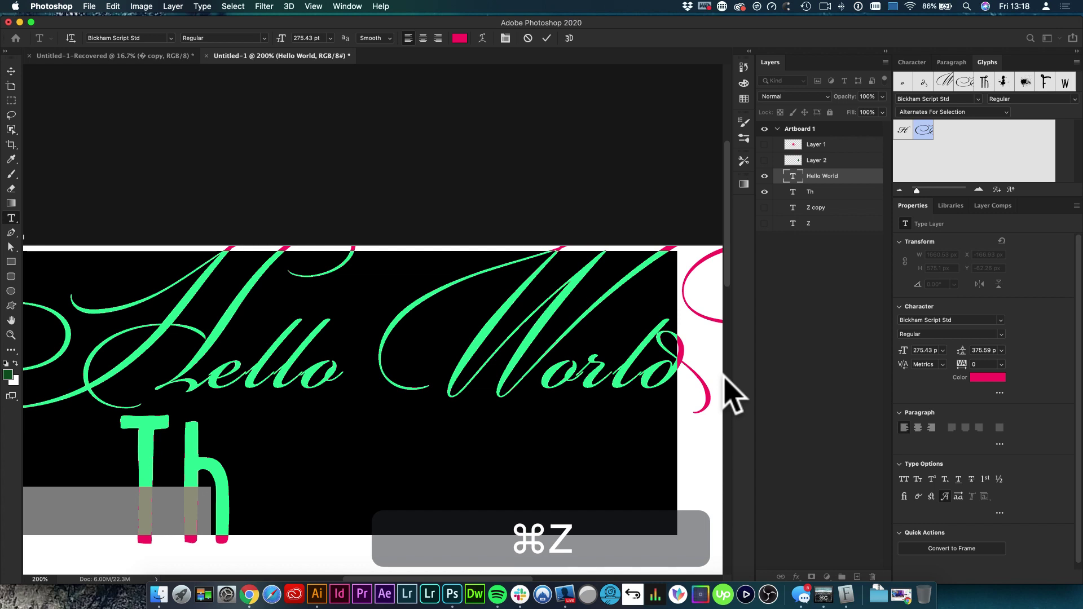
# Step: Try wider and tighter tracking on the Hello World text, including 100 and 300, and return it to 0
pyautogui.press('super+alt+Right')
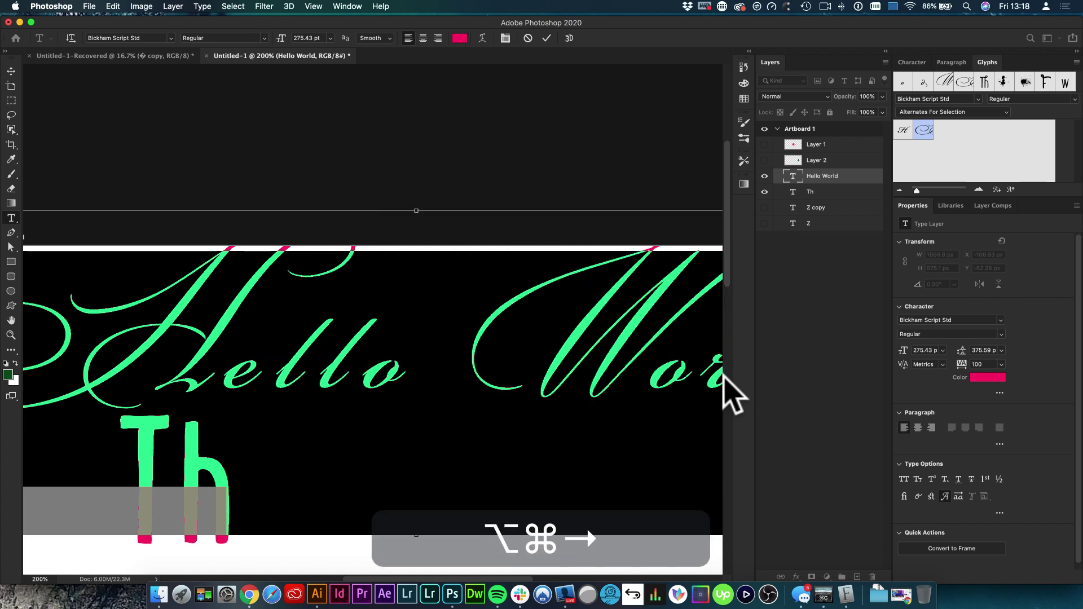
pyautogui.press('super+alt+Left')
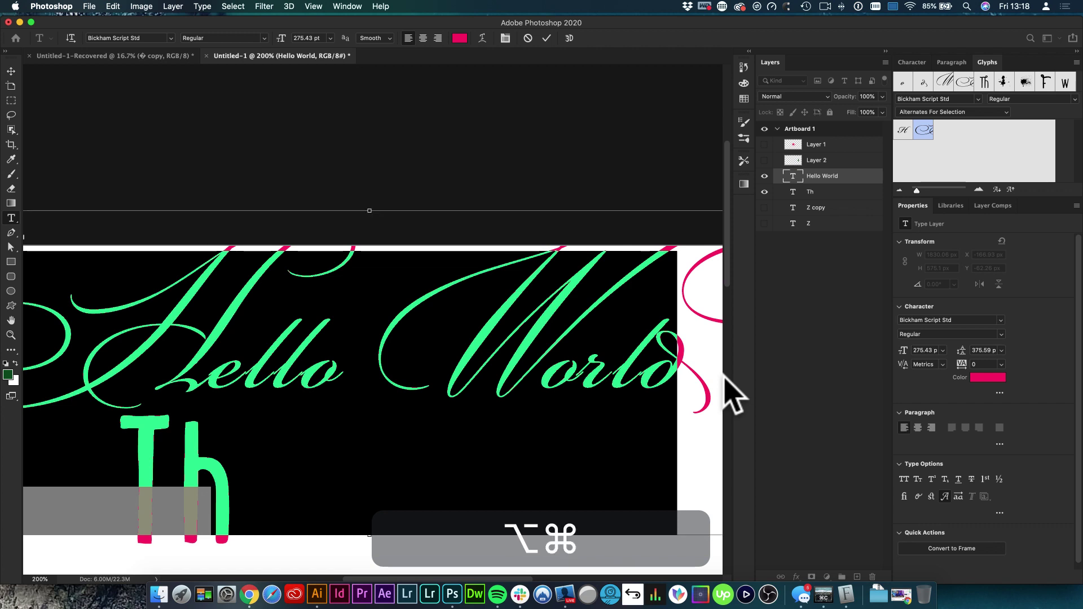
pyautogui.press('super+alt+Right')
pyautogui.press('super+alt+Right')
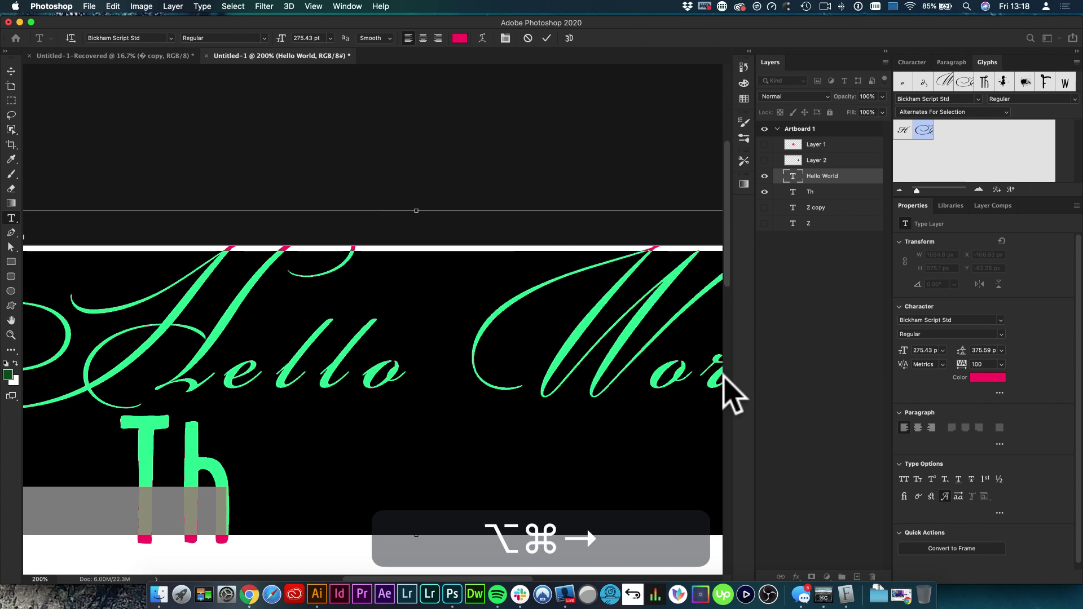
pyautogui.press('super+alt+Right')
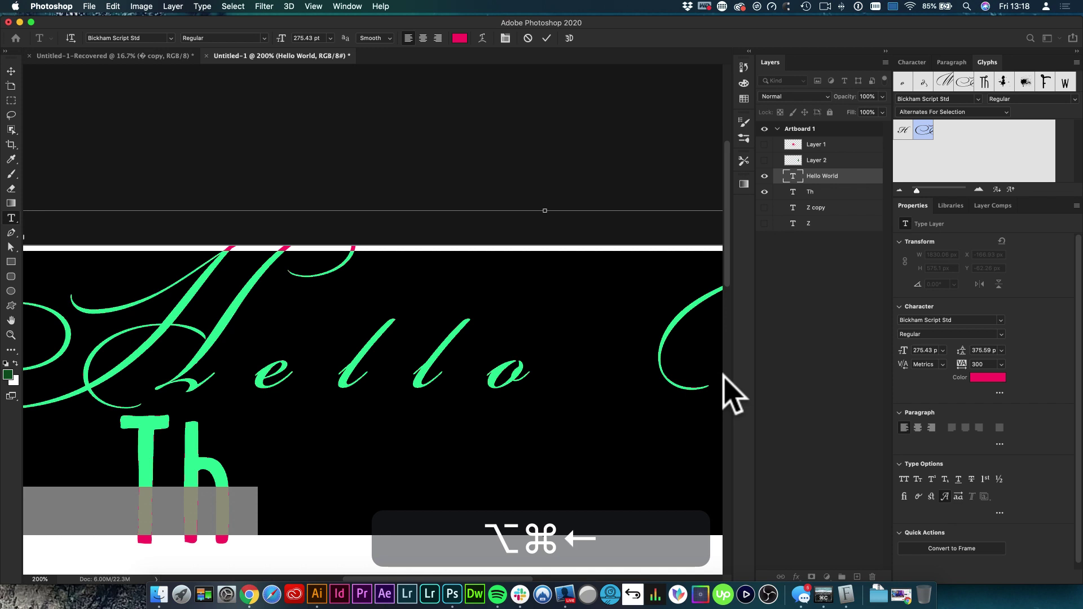
pyautogui.press('super+alt+Left')
pyautogui.press('super+alt+Left')
pyautogui.press('super+alt+Left')
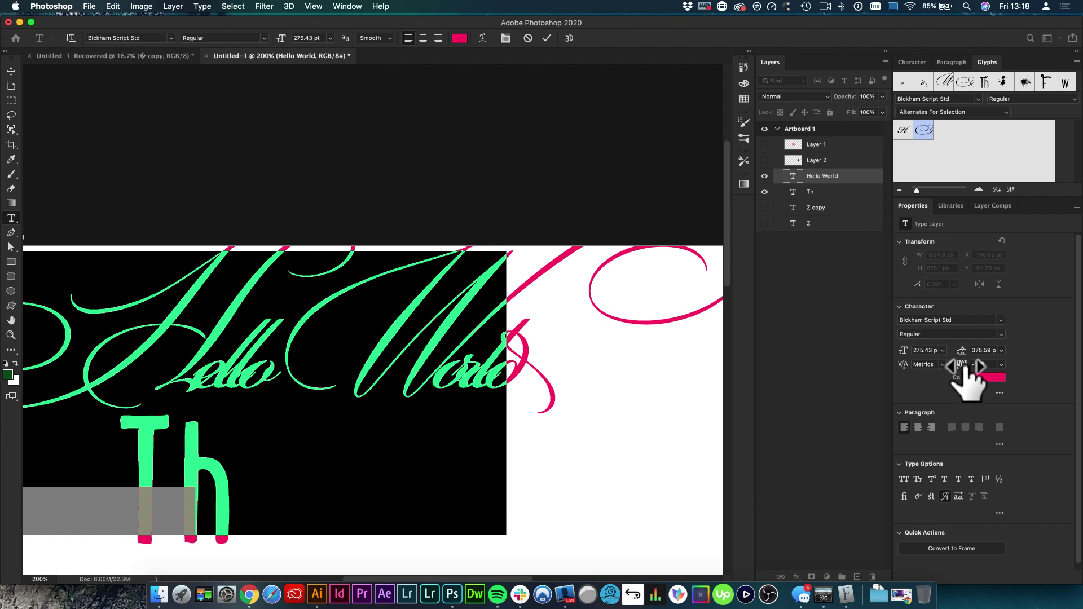
pyautogui.press('alt')
pyautogui.press('super+alt')
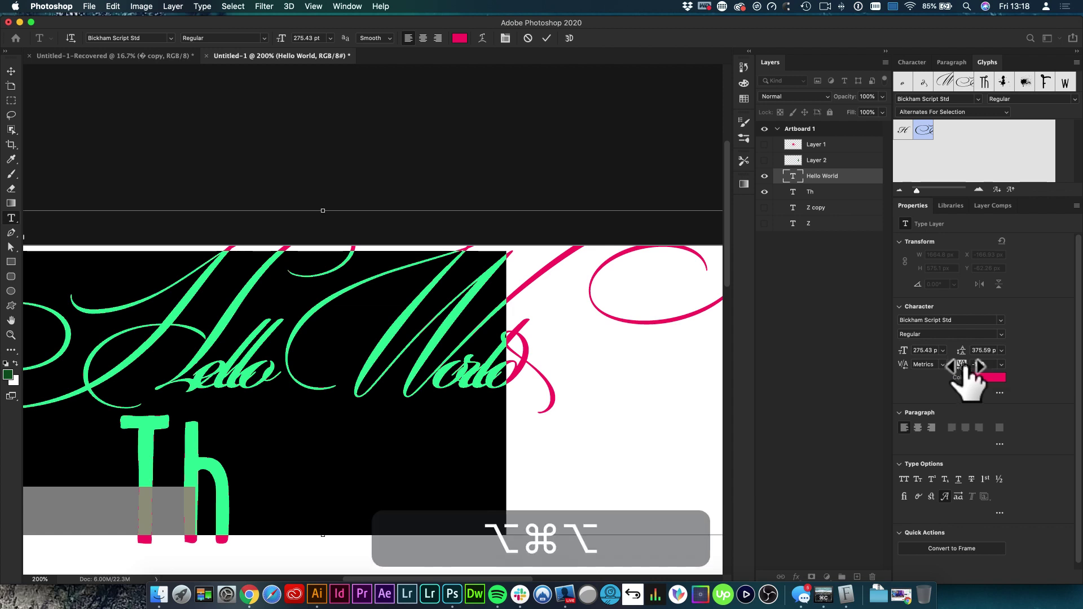
pyautogui.press('super+alt+Right')
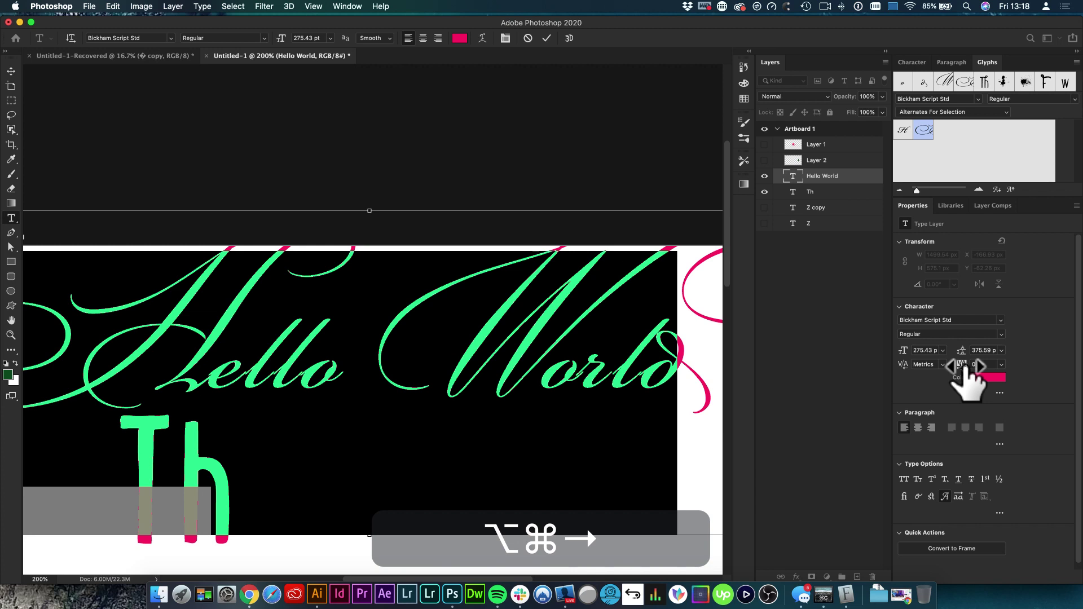
pyautogui.press('super+h')
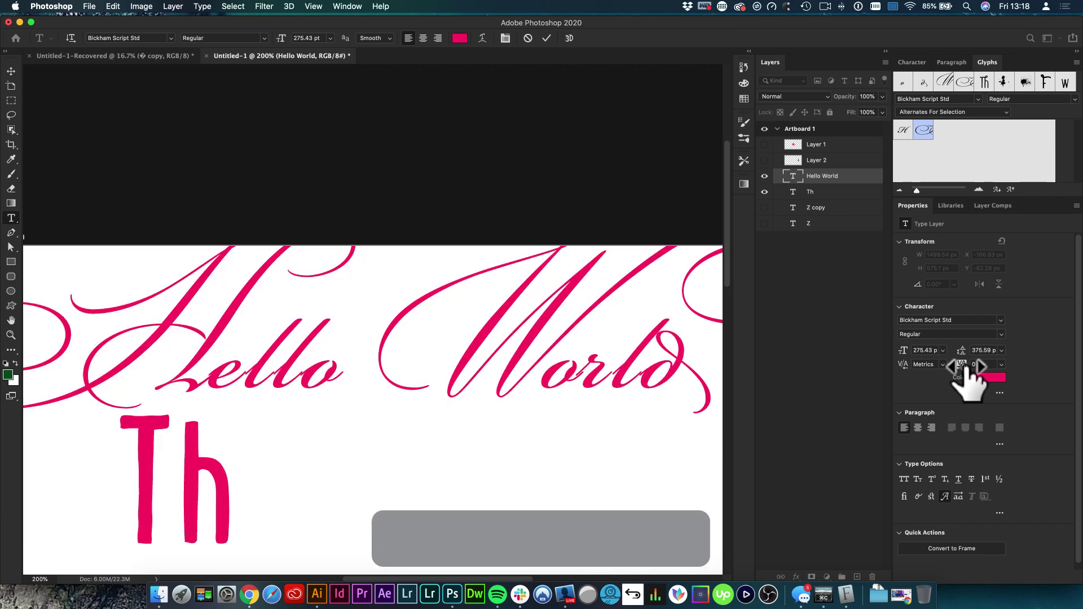
# Step: Move the Hello World text to about X -173 px, Y 347 px and the Th text to the artboard's upper-left corner
pyautogui.press('v')
pyautogui.keyDown('alt'); pyautogui.keyDown('super'); pyautogui.click(551, 368); pyautogui.keyUp('super'); pyautogui.keyUp('alt')
pyautogui.press('v')
pyautogui.moveTo(283, 307); pyautogui.dragTo(270, 372)
pyautogui.moveTo(165, 319); pyautogui.dragTo(133, 264)
# Step: Create a work path from the Hello World text layer
pyautogui.click(331, 346)
pyautogui.rightClick(852, 186)
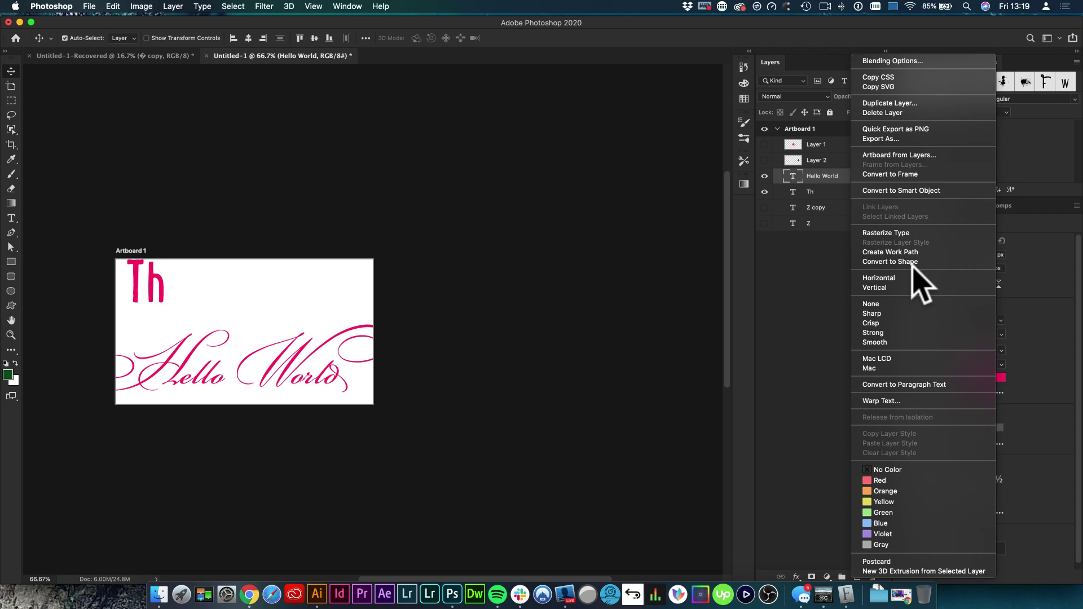
pyautogui.click(885, 252)
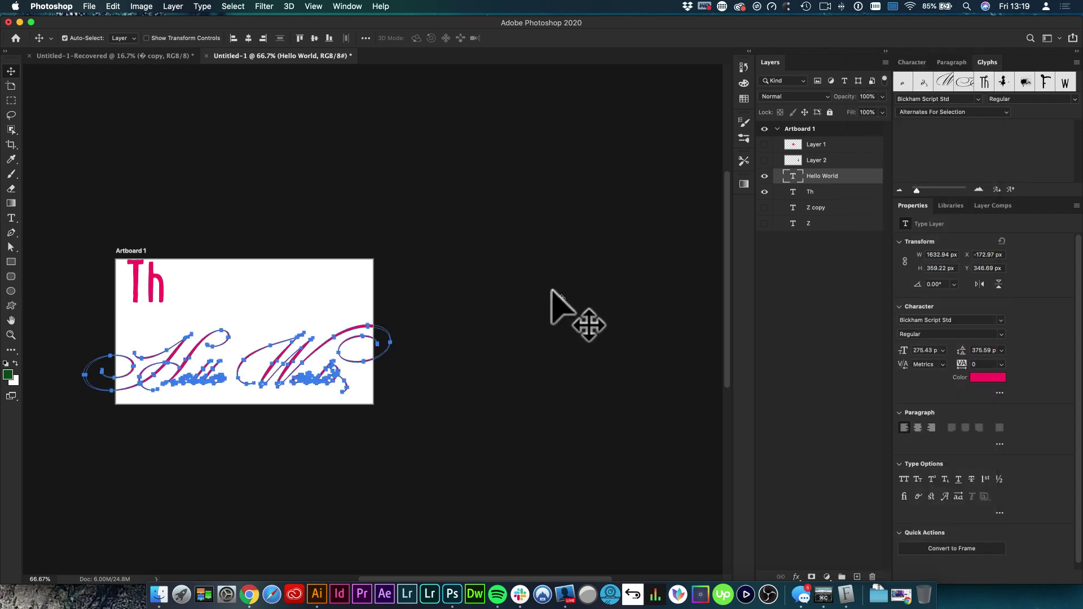
# Step: Try reshaping the H's upper swash by moving its end anchor points up and inward with the Direct Selection tool, and undo the change
pyautogui.press('super+space')
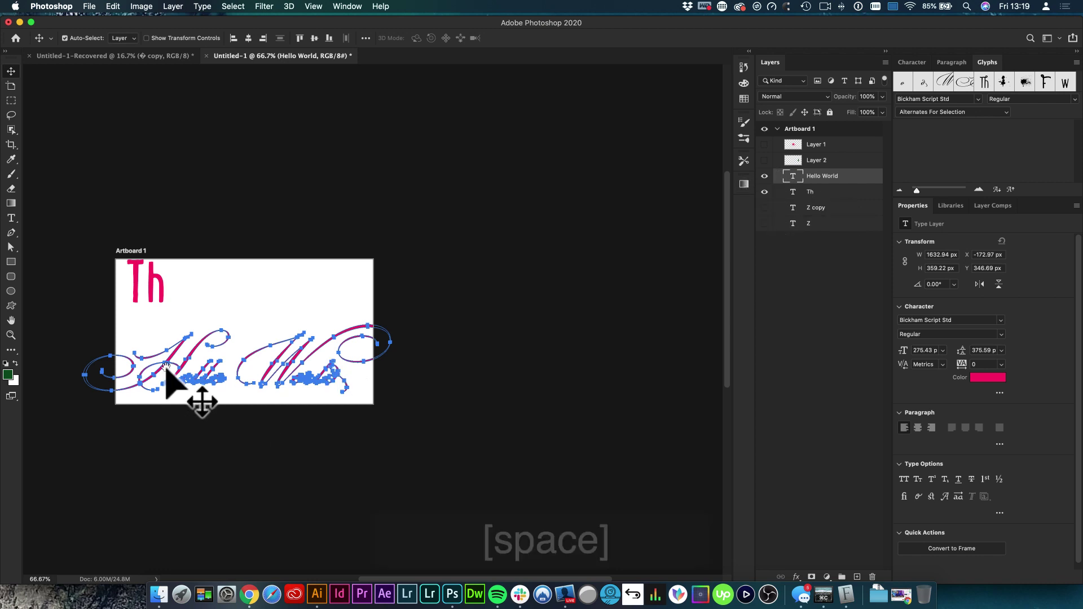
pyautogui.moveTo(193, 365); pyautogui.dragTo(532, 354)
pyautogui.press('a')
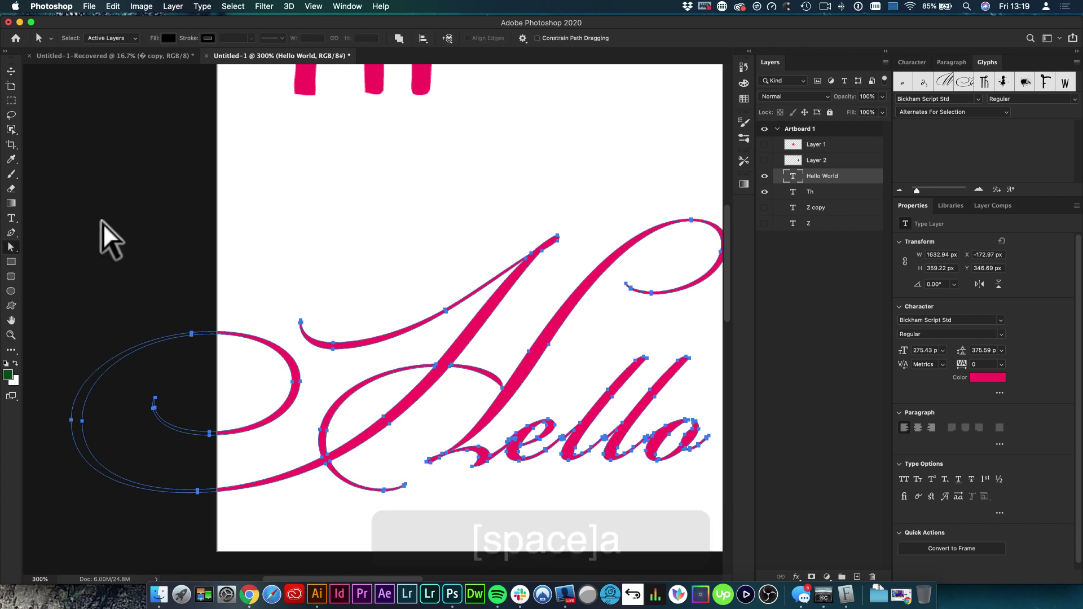
pyautogui.click(15, 247)
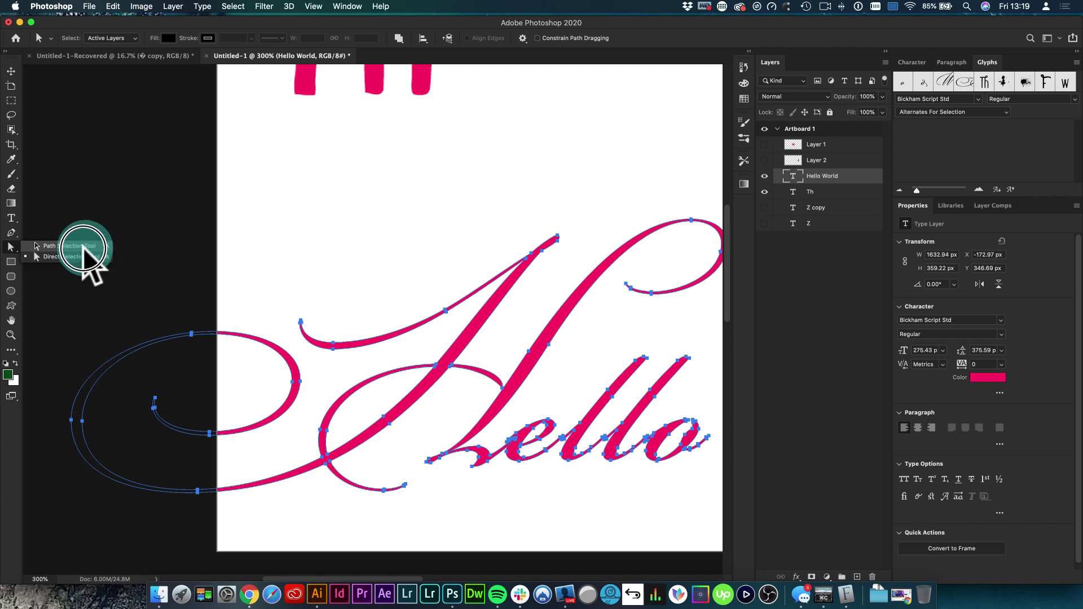
pyautogui.click(70, 257)
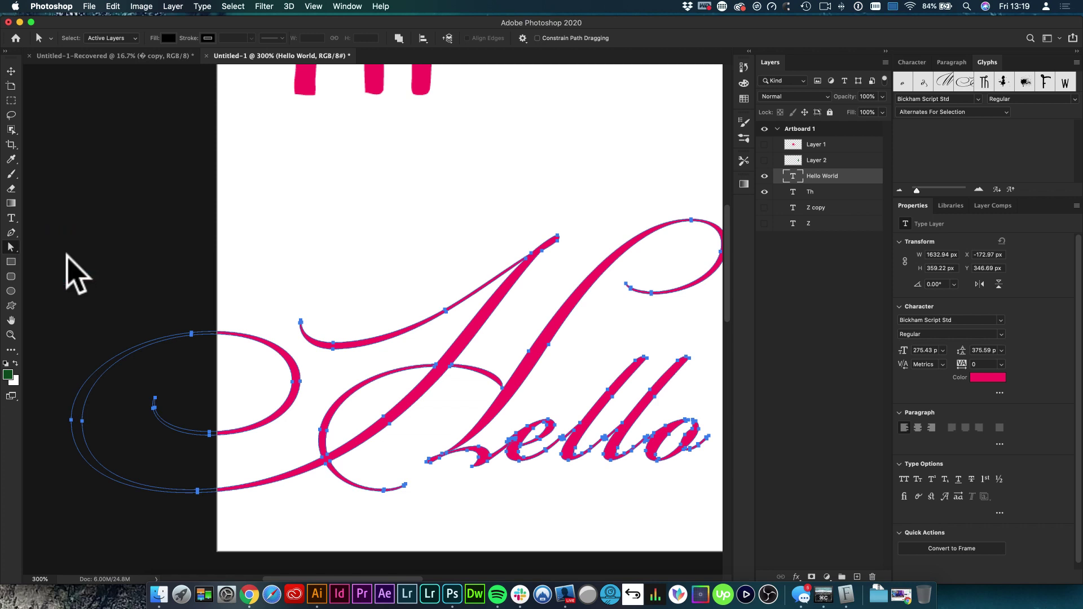
pyautogui.click(330, 290)
pyautogui.moveTo(286, 304)
pyautogui.mouseDown()
pyautogui.moveTo(316, 329)
pyautogui.moveTo(304, 326)
pyautogui.moveTo(299, 283)
pyautogui.moveTo(374, 280)
pyautogui.mouseUp()
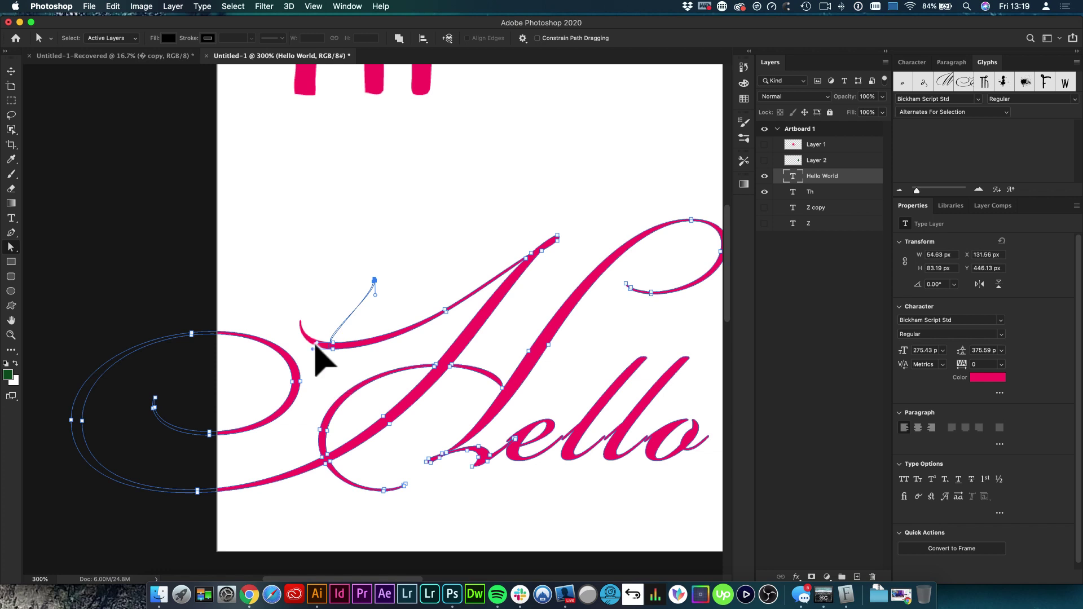
pyautogui.click(410, 263)
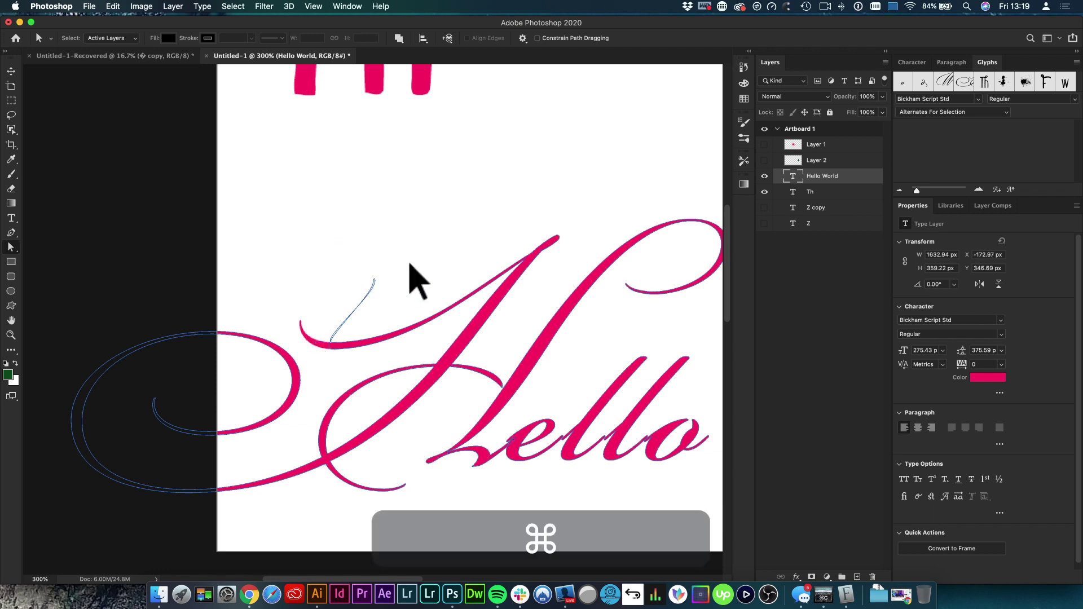
pyautogui.press('super')
pyautogui.press('super')
pyautogui.press('super')
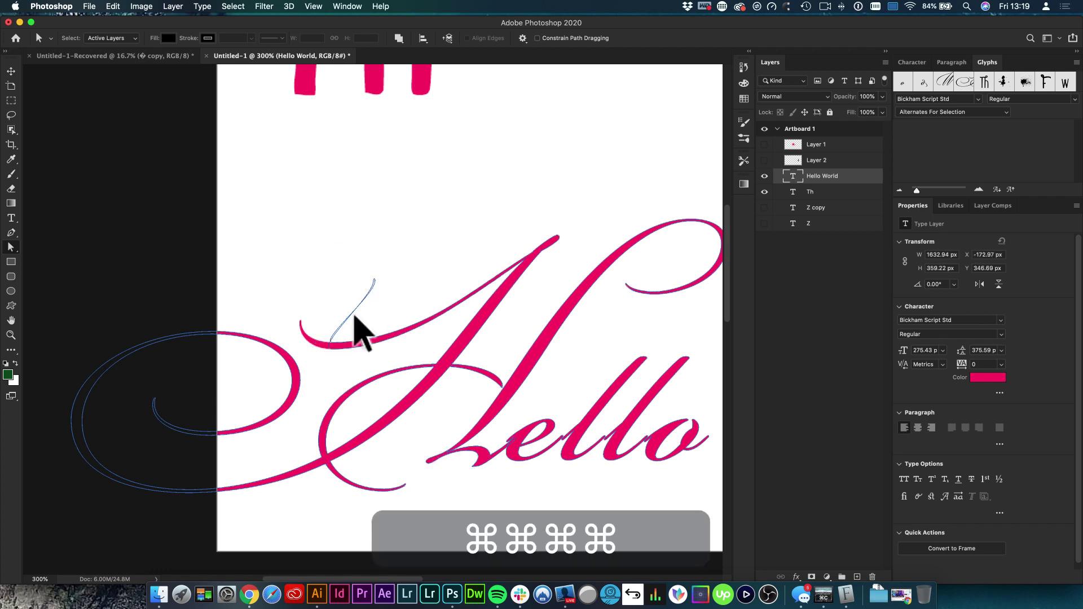
pyautogui.press('super+z')
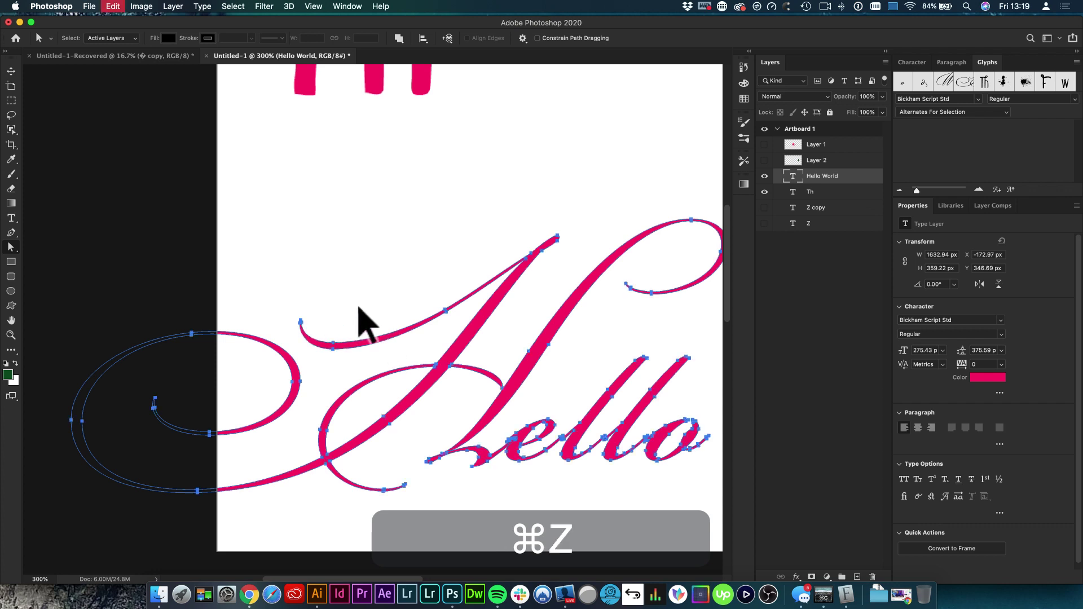
# Step: Try extending the tail of the o in Hello by moving its end anchor points, and undo the change
pyautogui.keyDown('alt'); pyautogui.keyDown('super'); pyautogui.click(410, 376); pyautogui.keyUp('super'); pyautogui.keyUp('alt')
pyautogui.moveTo(472, 381); pyautogui.dragTo(279, 304)
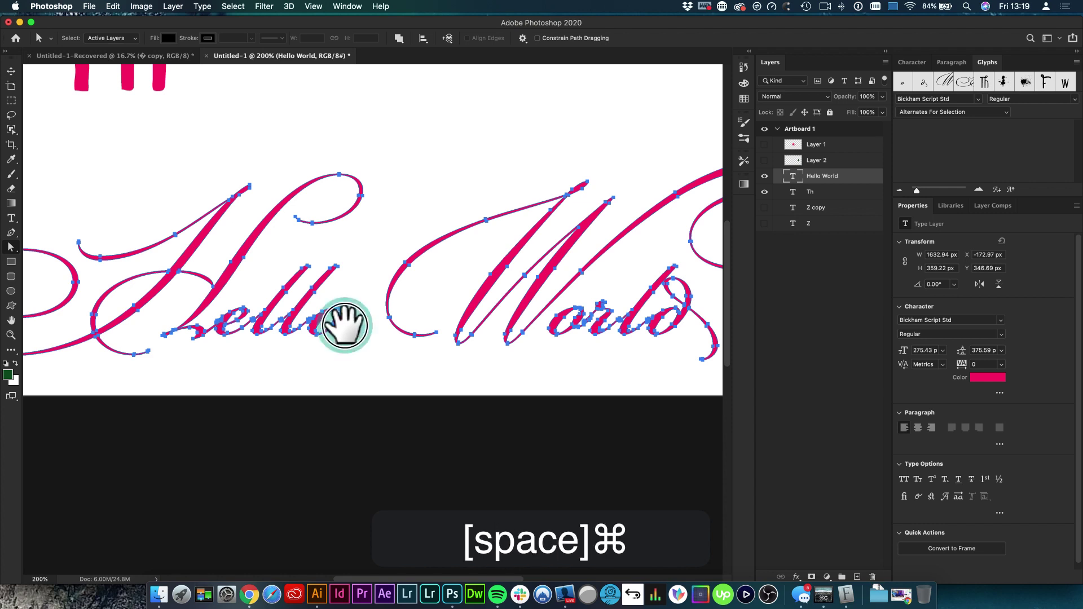
pyautogui.keyDown('super'); pyautogui.click(344, 319); pyautogui.keyUp('super')
pyautogui.keyDown('super'); pyautogui.click(342, 324); pyautogui.keyUp('super')
pyautogui.press('a')
pyautogui.click(347, 307)
pyautogui.moveTo(354, 312); pyautogui.dragTo(374, 303)
pyautogui.press('super+z')
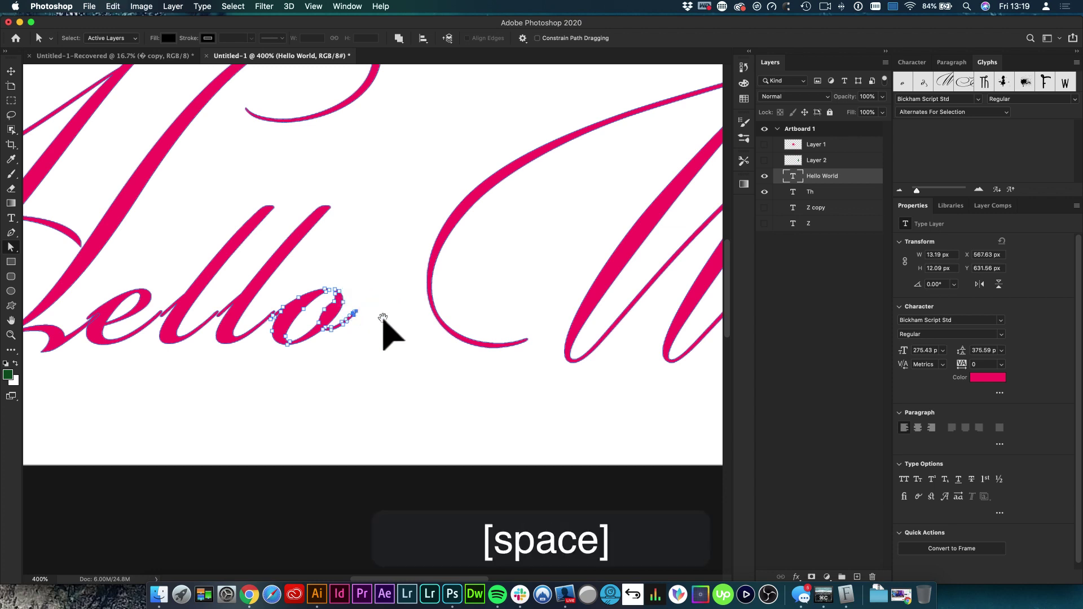
# Step: Delete the work path around the Hello World text
pyautogui.keyDown('alt'); pyautogui.keyDown('super'); pyautogui.click(382, 318); pyautogui.keyUp('super'); pyautogui.keyUp('alt')
pyautogui.press('v')
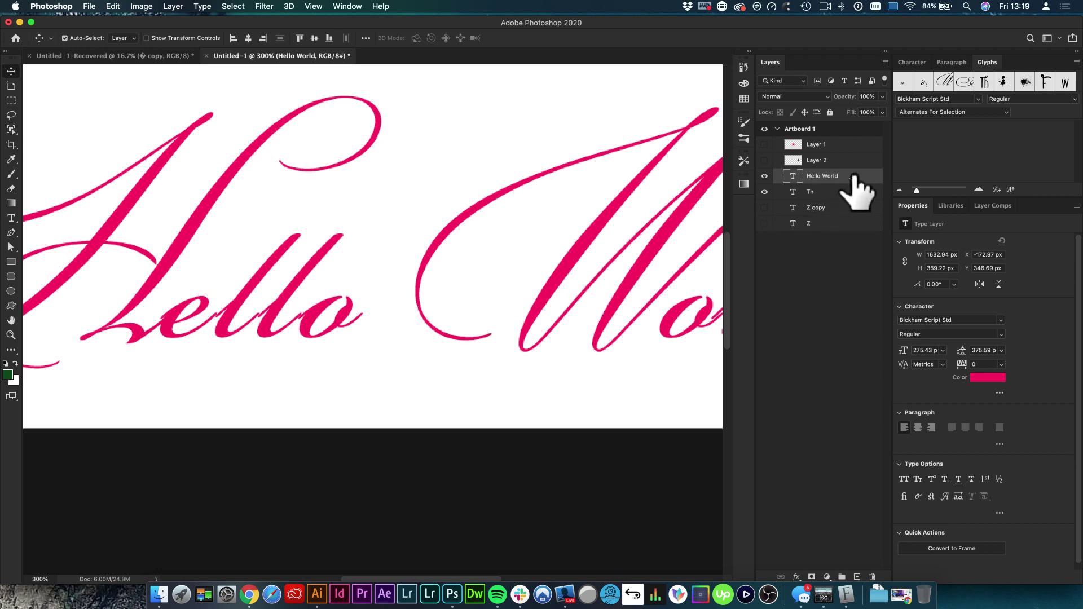
pyautogui.keyDown('alt'); pyautogui.keyDown('super'); pyautogui.click(389, 248); pyautogui.keyUp('super'); pyautogui.keyUp('alt')
pyautogui.keyDown('alt'); pyautogui.keyDown('super'); pyautogui.click(394, 253); pyautogui.keyUp('super'); pyautogui.keyUp('alt')
pyautogui.press('v')
pyautogui.click(827, 194)
pyautogui.keyDown('shift'); pyautogui.click(827, 225); pyautogui.keyUp('shift')
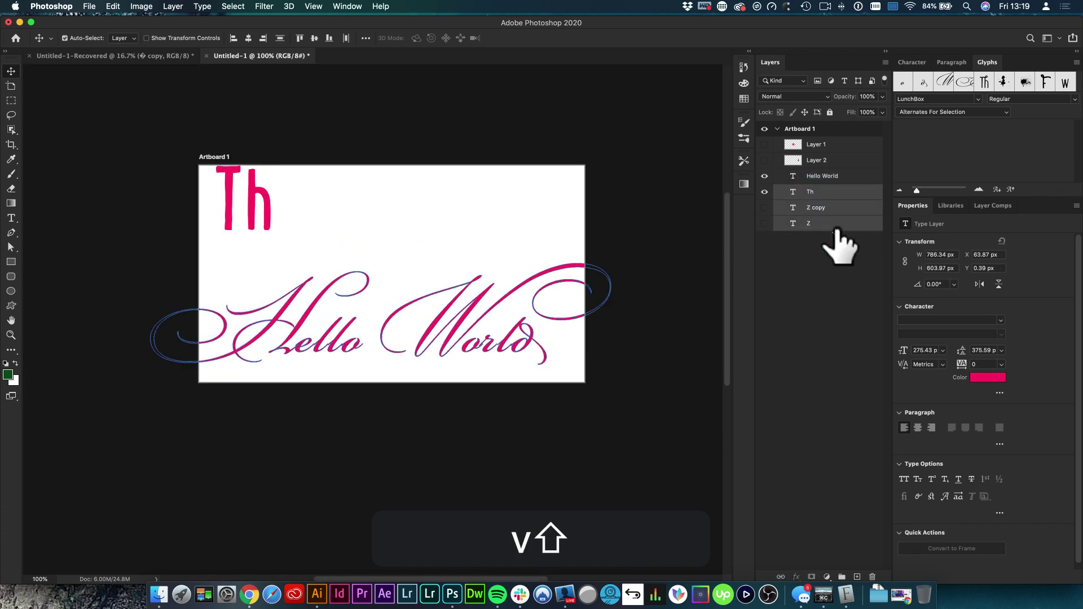
pyautogui.press('BackSpace')
# Step: Delete the Layer 1, Layer 2, Z copy and Z layers
pyautogui.keyDown('super'); pyautogui.click(828, 146); pyautogui.keyUp('super')
pyautogui.press('BackSpace')
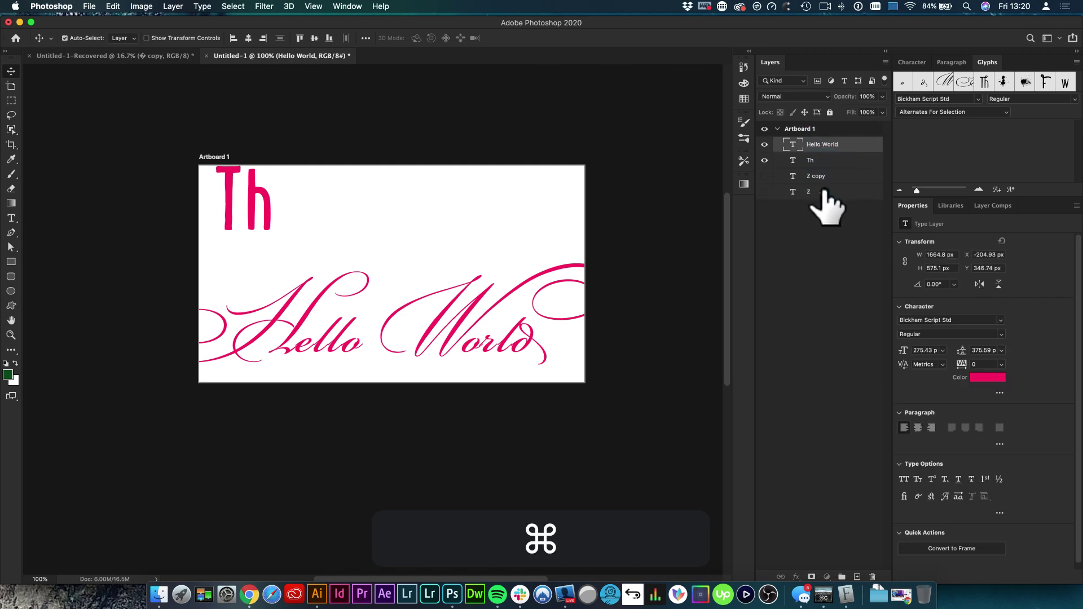
pyautogui.click(828, 177)
pyautogui.keyDown('super'); pyautogui.click(822, 193); pyautogui.keyUp('super')
pyautogui.press('BackSpace')
pyautogui.click(824, 145)
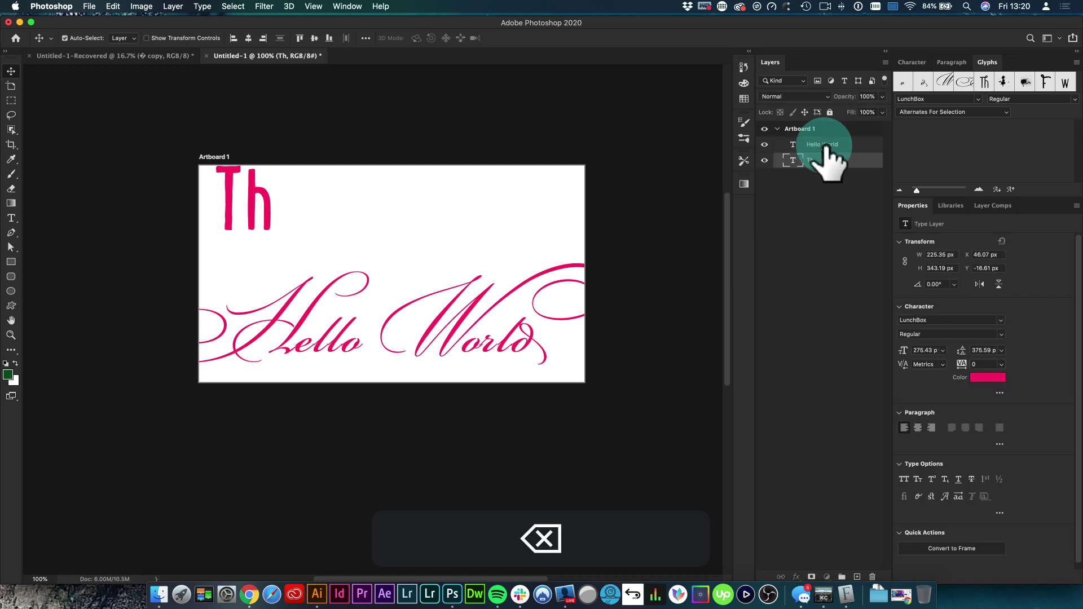
pyautogui.click(825, 161)
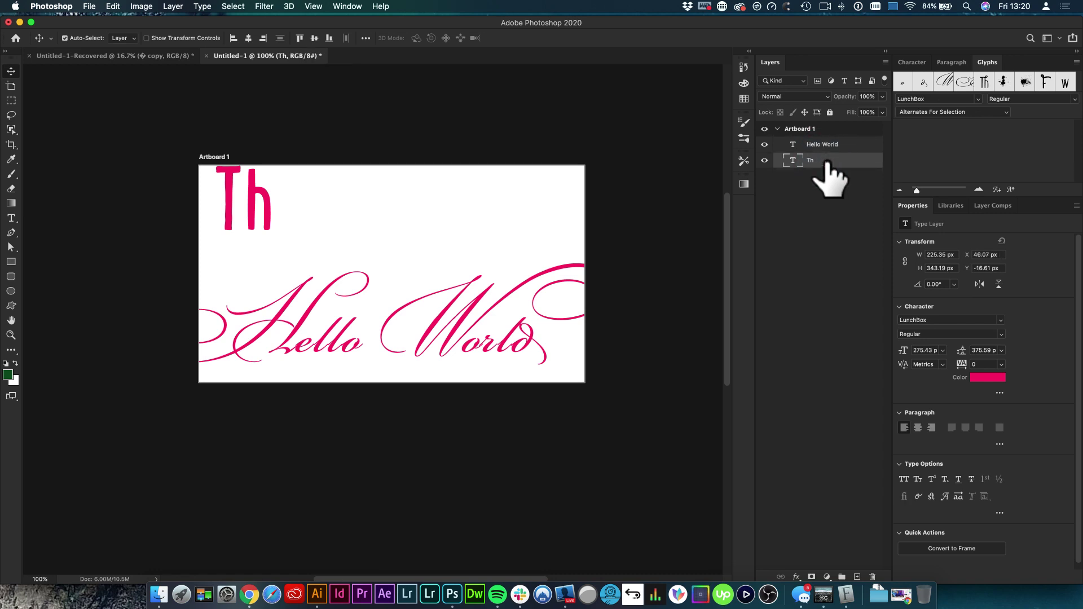
pyautogui.doubleClick(825, 162)
pyautogui.press('BackSpace')
pyautogui.click(963, 153)
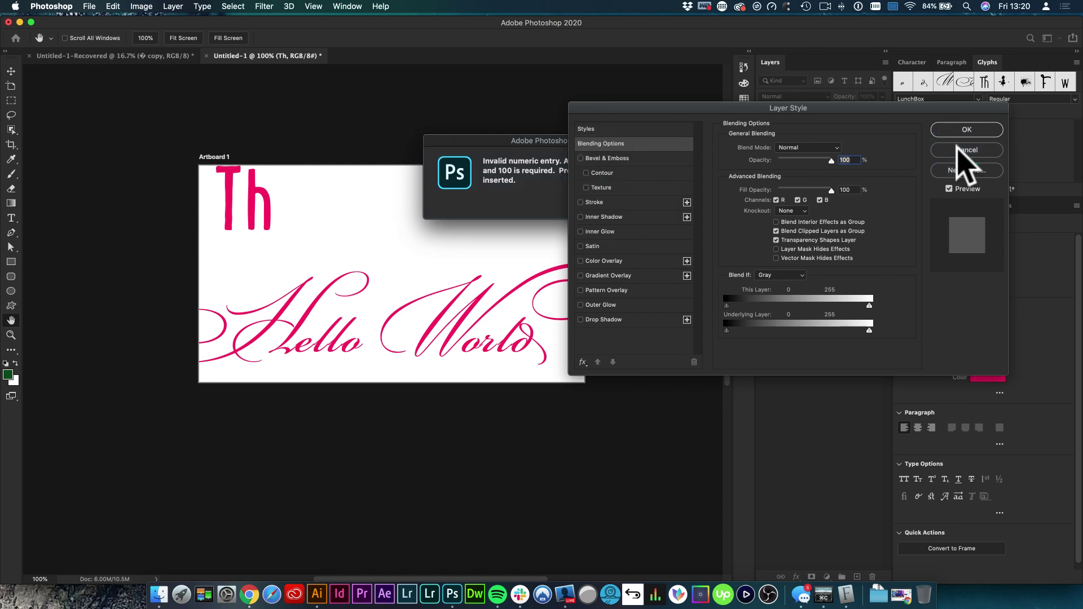
pyautogui.press('Return')
pyautogui.click(955, 150)
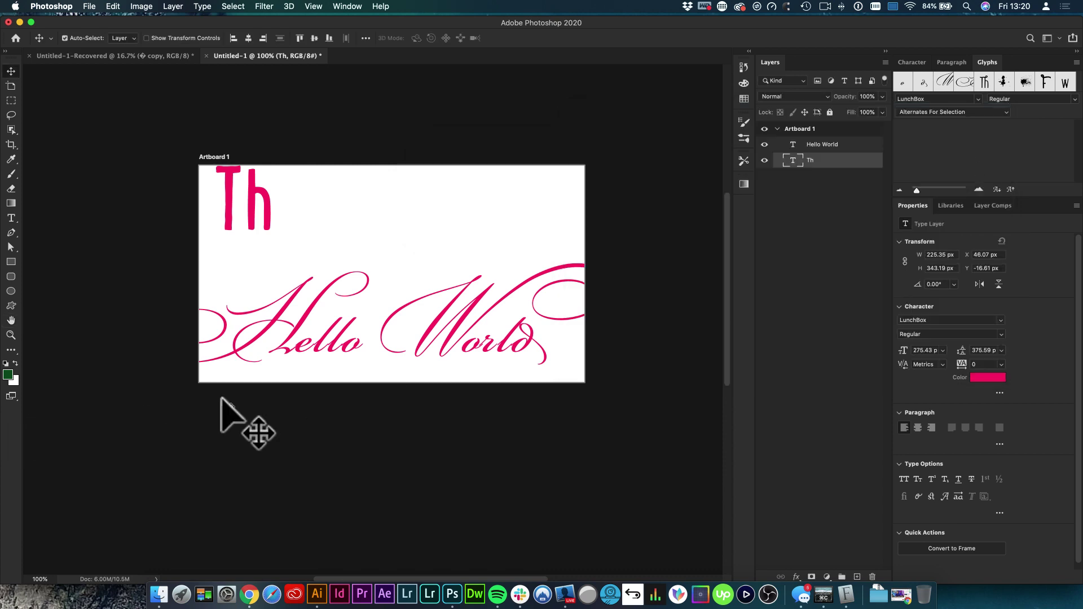
# Step: Delete the Th text from the artboard
pyautogui.click(263, 197)
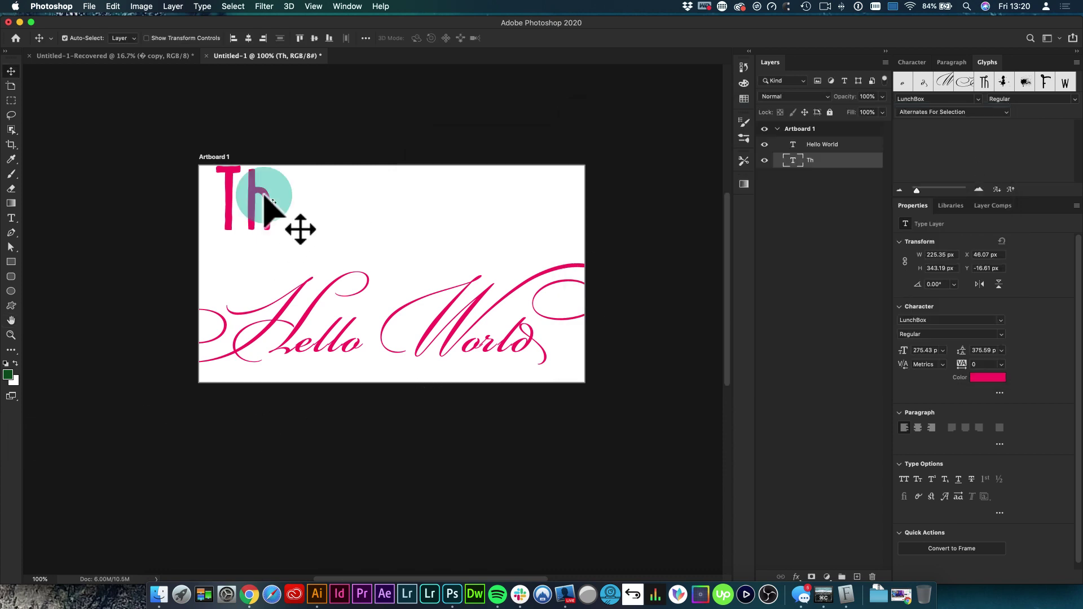
pyautogui.press('BackSpace')
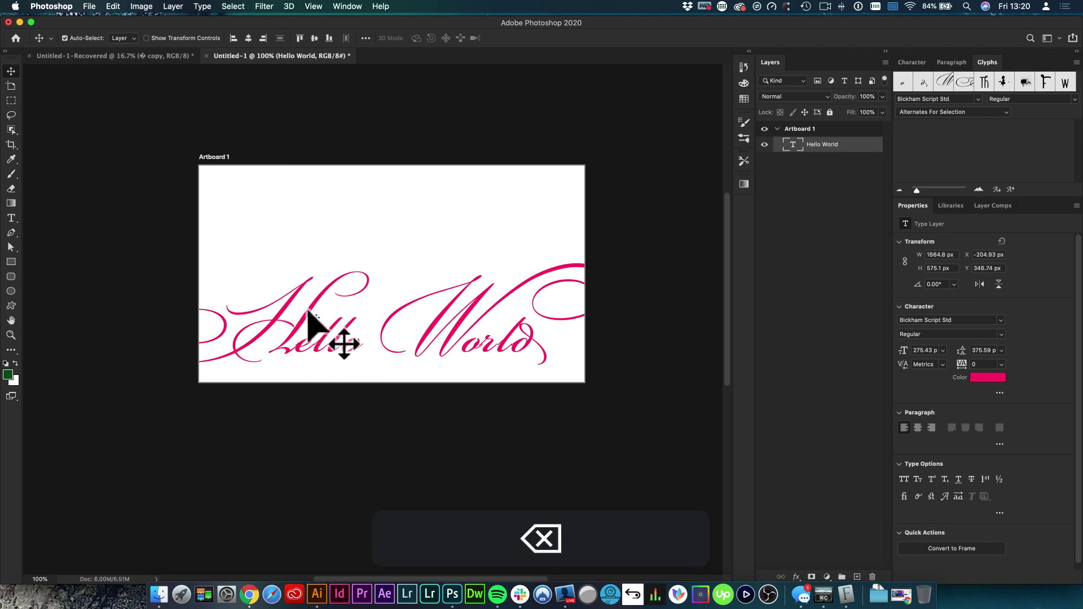
# Step: Try converting the Hello World text layer to a shape, and undo the conversion
pyautogui.rightClick(857, 147)
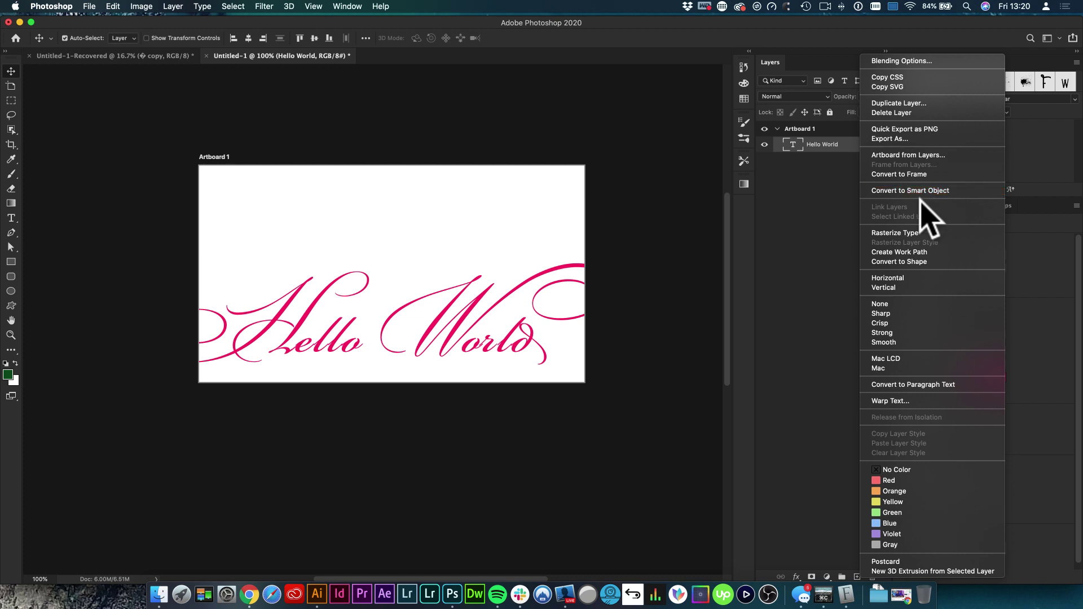
pyautogui.click(898, 262)
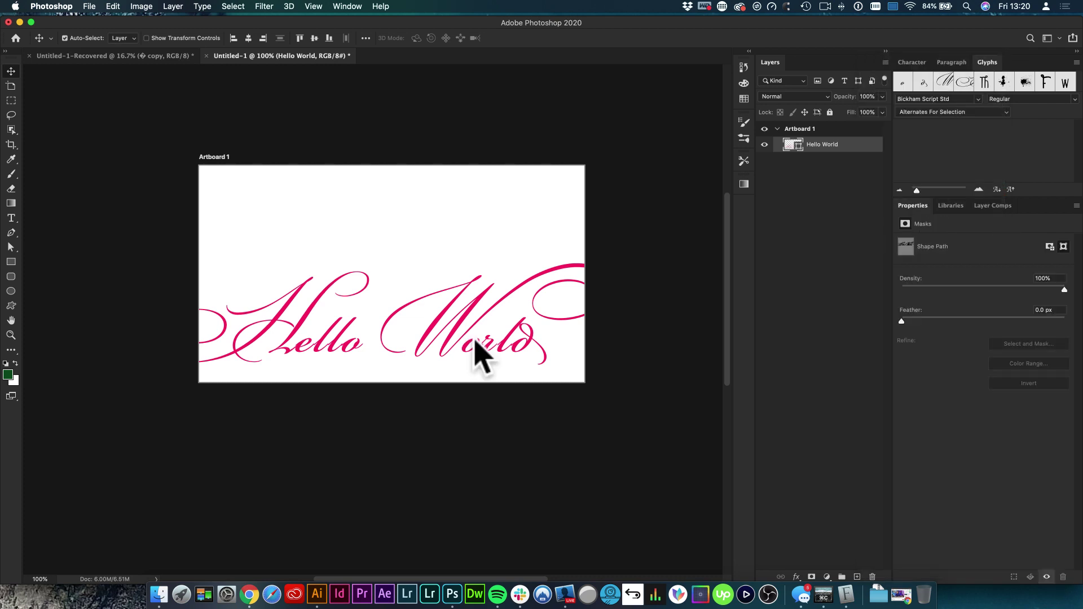
pyautogui.click(383, 334)
pyautogui.moveTo(383, 334); pyautogui.dragTo(452, 317)
pyautogui.keyDown('super'); pyautogui.click(476, 292); pyautogui.keyUp('super')
pyautogui.press('super+z')
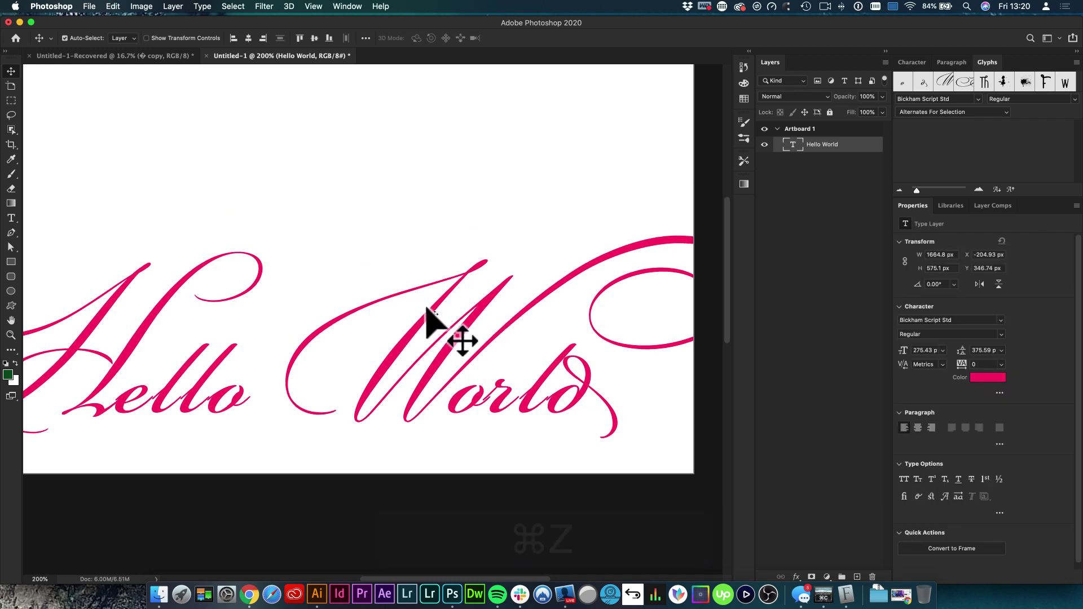
# Step: Undo the two latest layer deletions and redo them
pyautogui.press('a')
pyautogui.press('super+z')
pyautogui.press('super+z')
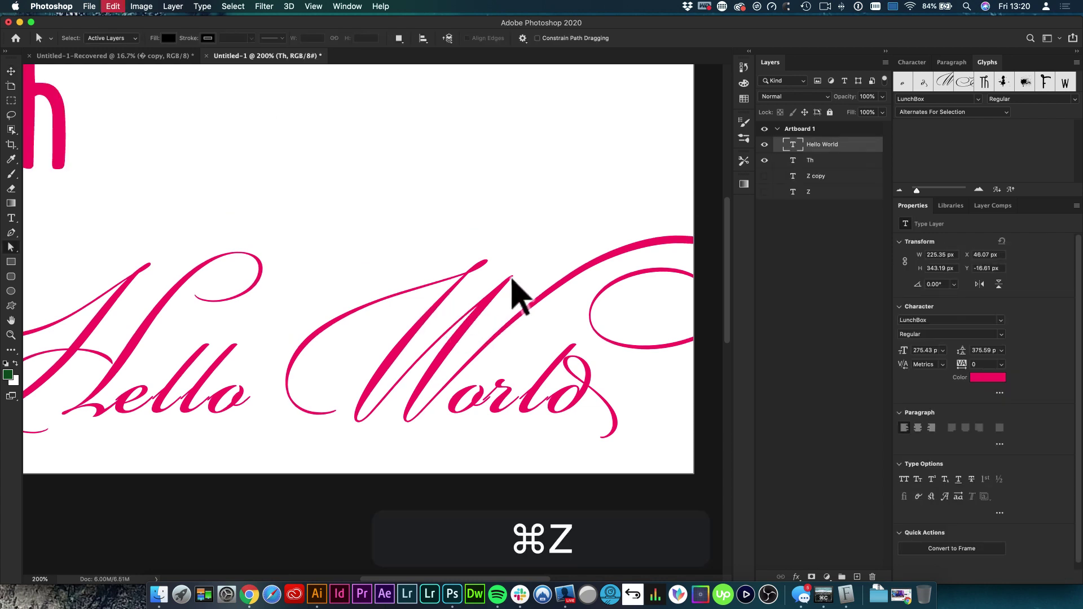
pyautogui.press('shift+super+z')
pyautogui.press('shift+super+z')
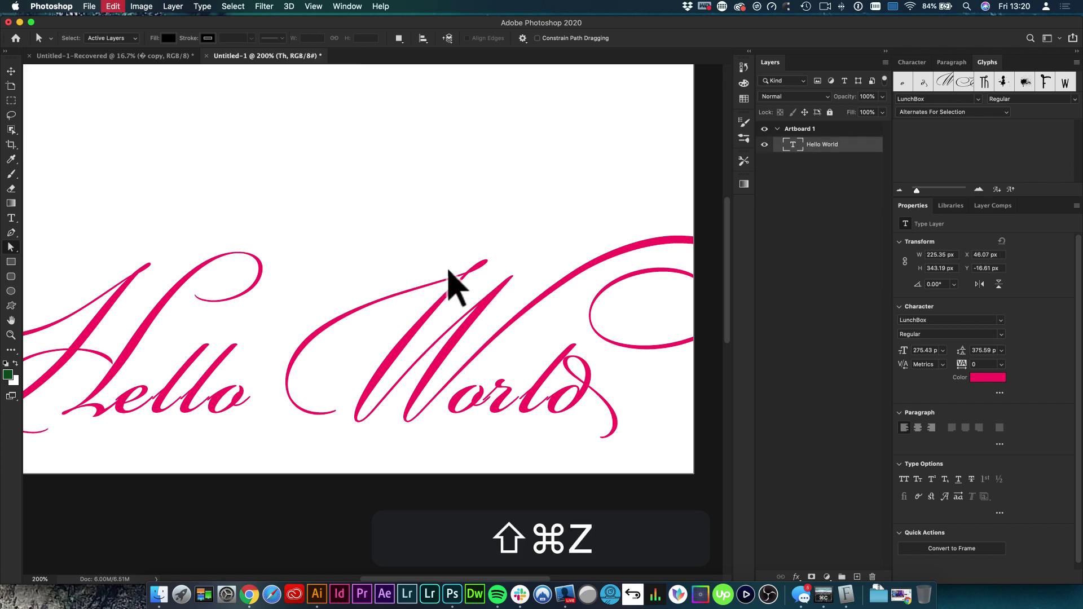
pyautogui.press('v')
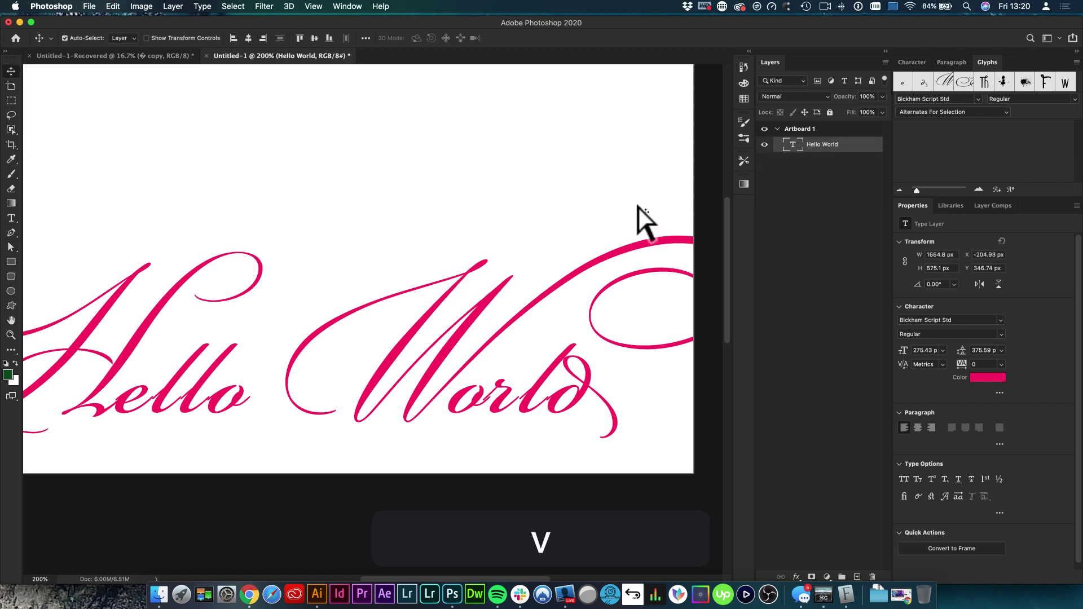
# Step: View the export options, including Paths to Illustrator, and leave without exporting
pyautogui.click(92, 7)
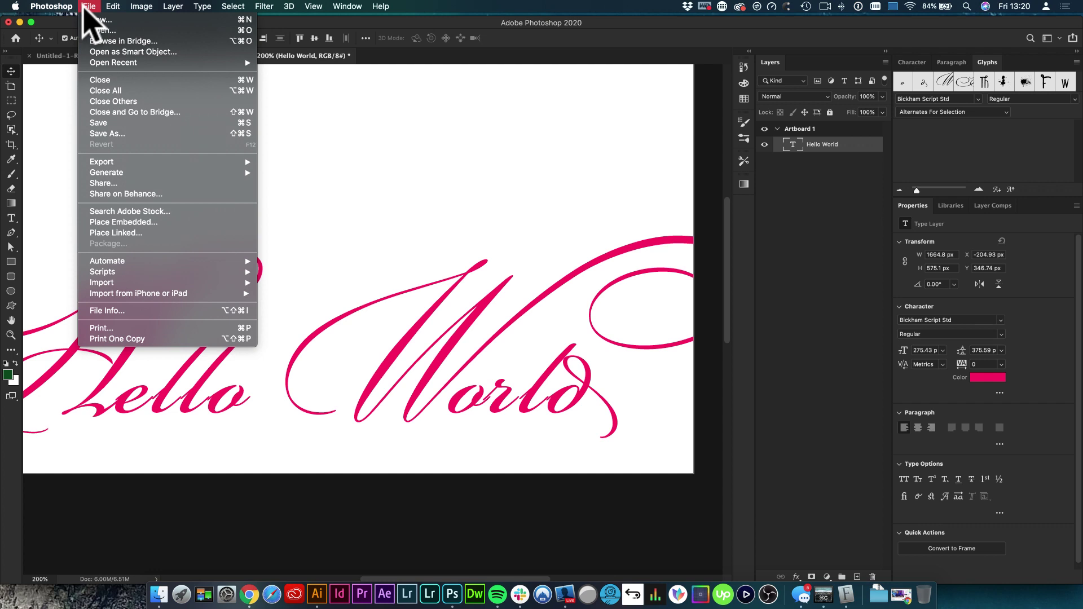
pyautogui.moveTo(144, 162)
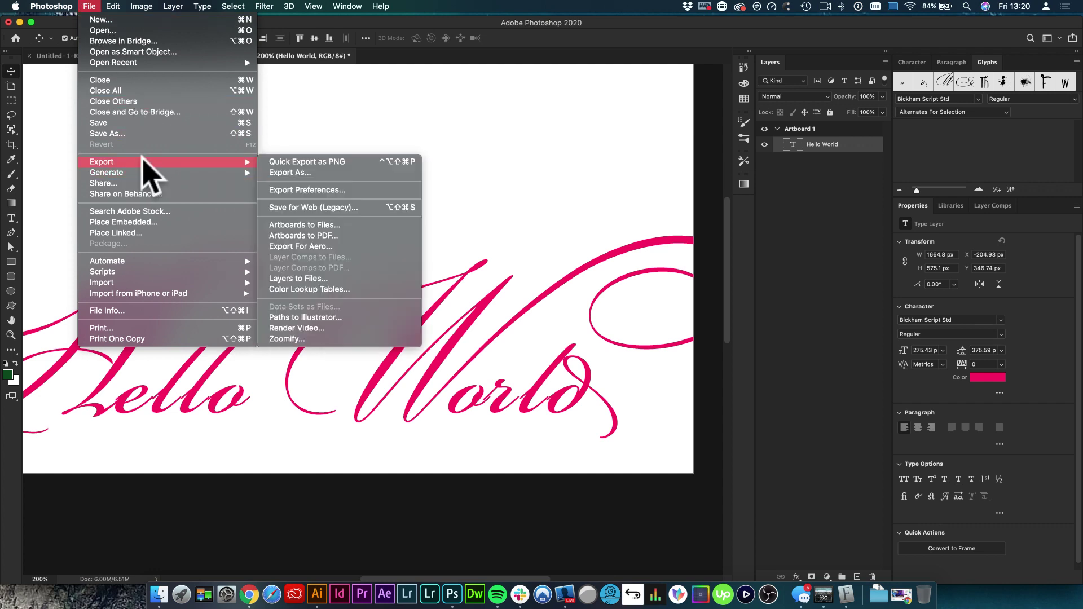
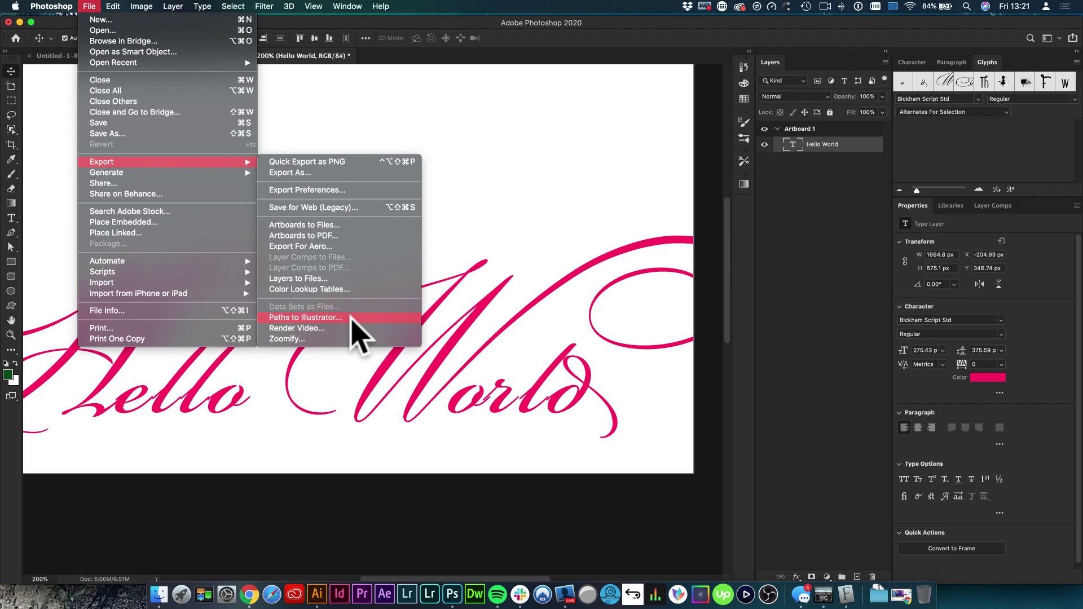
pyautogui.click(477, 230)
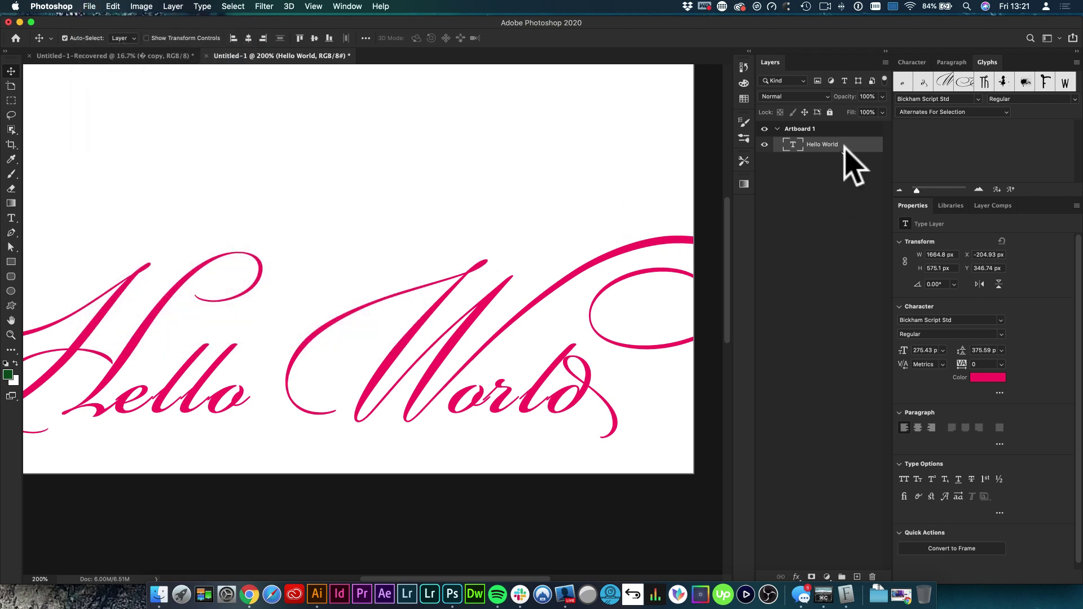
# Step: Create a work path from the Hello World text layer, show the document's paths and deselect the path
pyautogui.rightClick(844, 149)
pyautogui.click(874, 252)
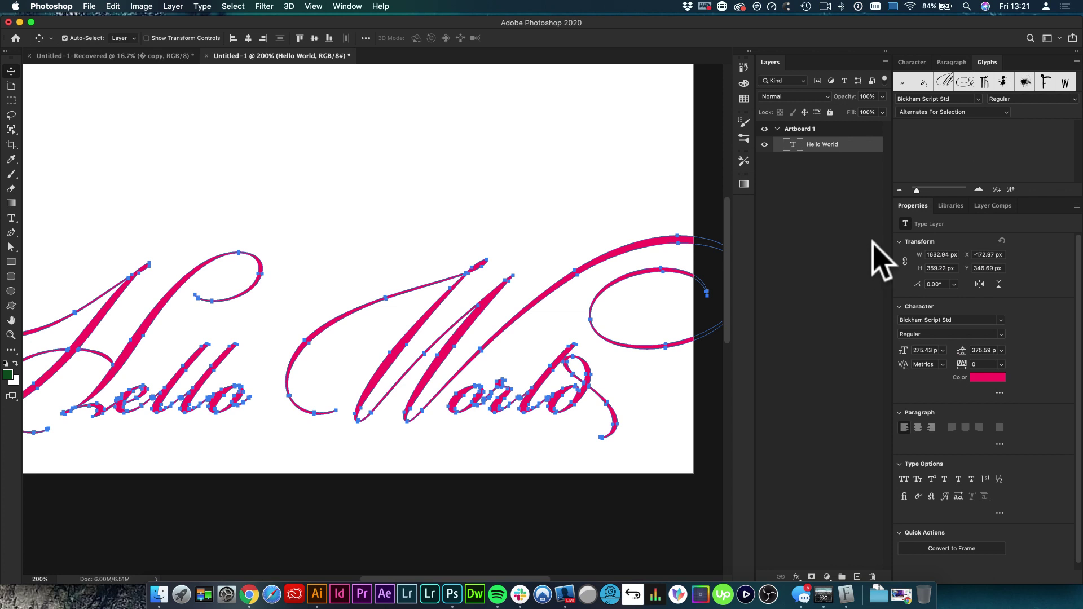
pyautogui.click(345, 6)
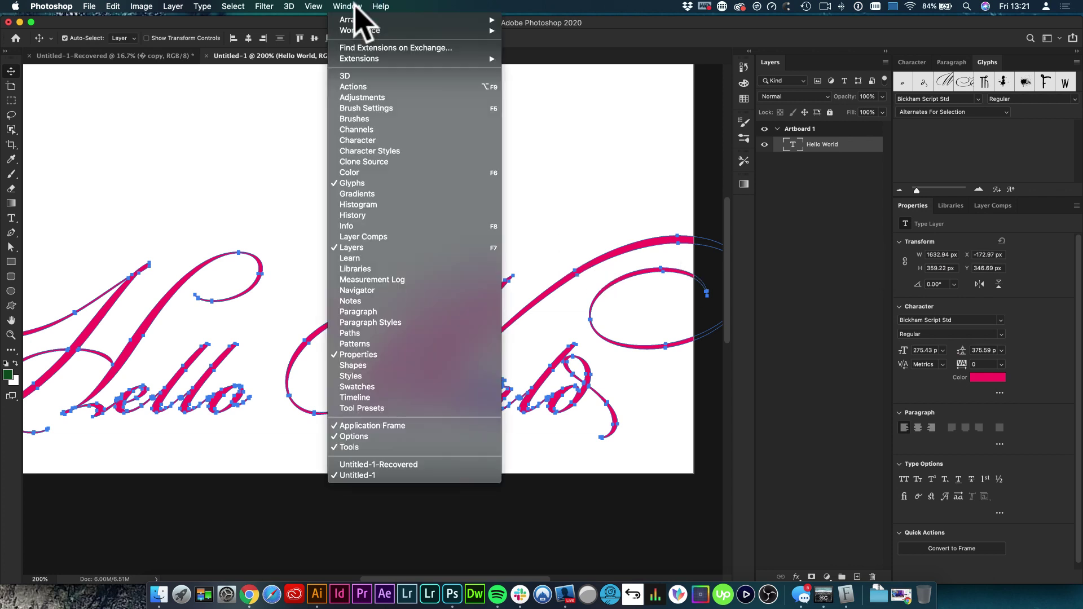
pyautogui.click(364, 336)
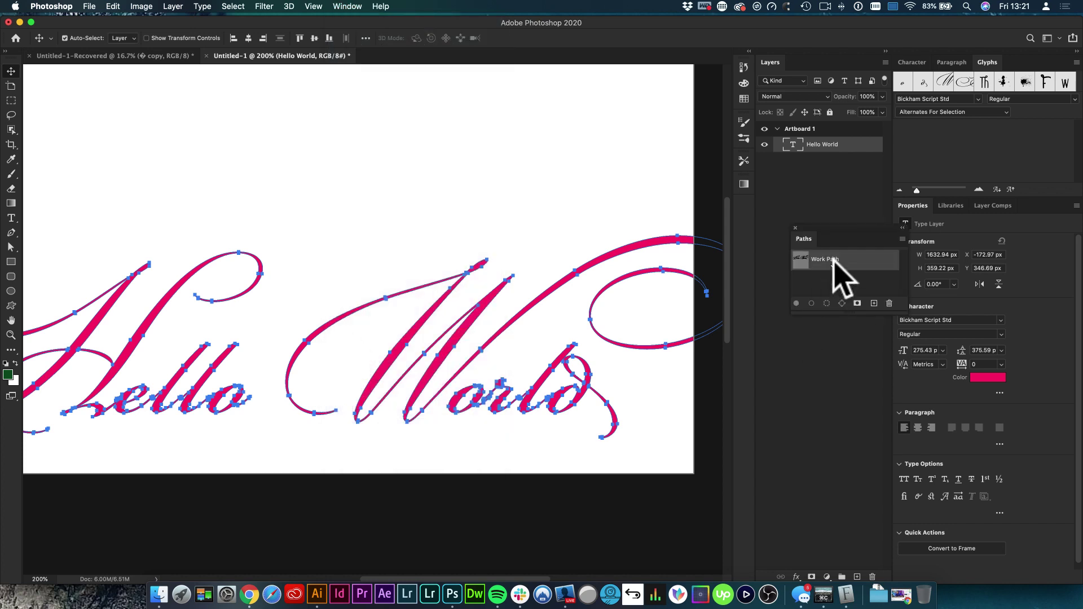
pyautogui.click(821, 285)
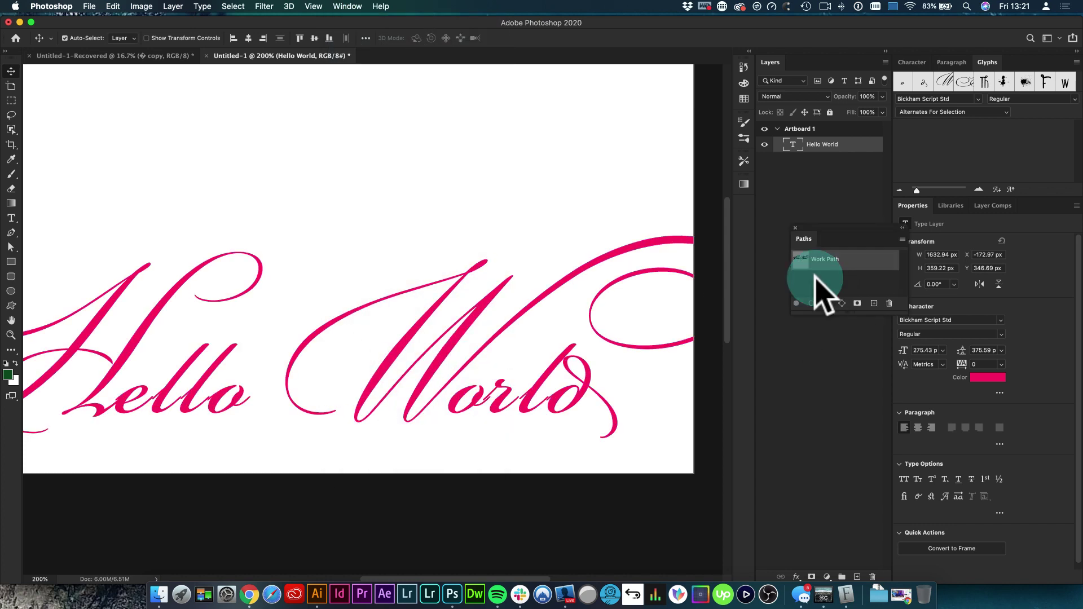
# Step: Hide the Hello World text layer and add a new layer filled with the green foreground color
pyautogui.click(764, 145)
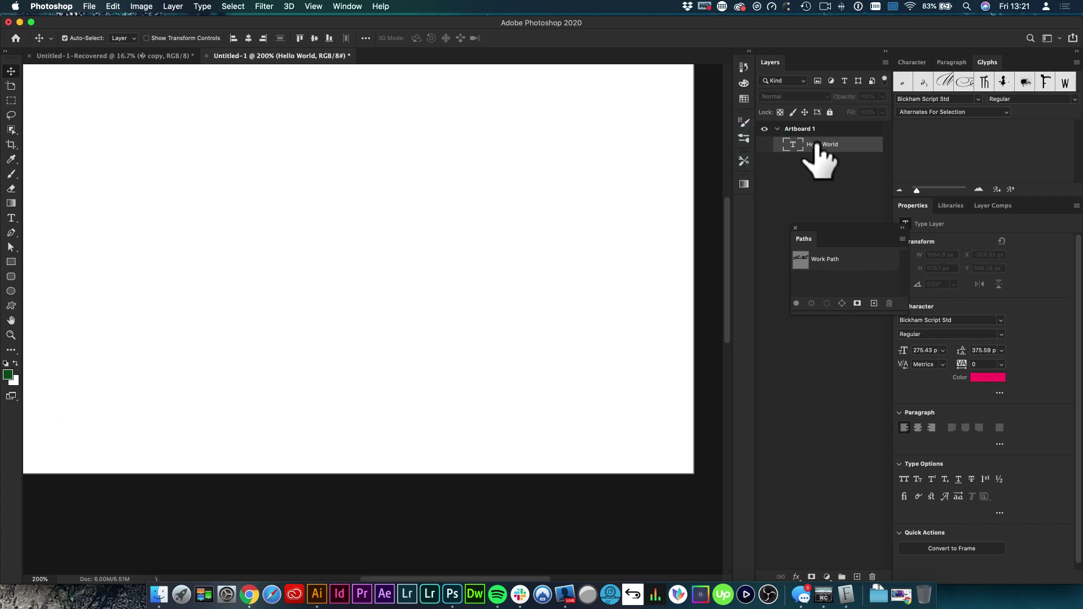
pyautogui.click(857, 577)
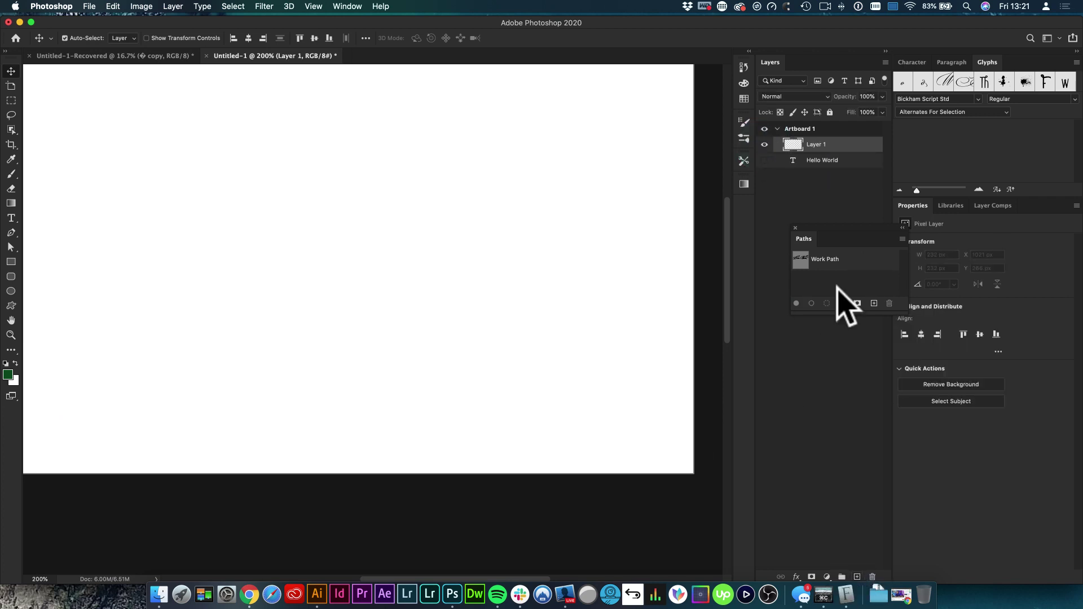
pyautogui.hotkey('alt', 'BackSpace')
pyautogui.press('v')
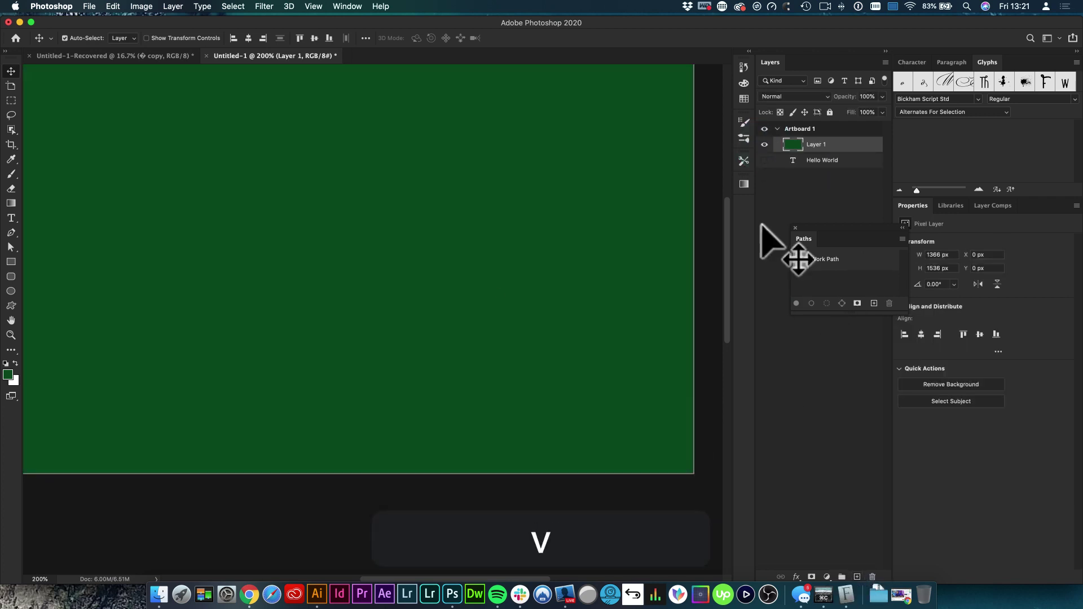
# Step: Load the Work Path as a selection over the green layer and deselect it again
pyautogui.click(807, 263)
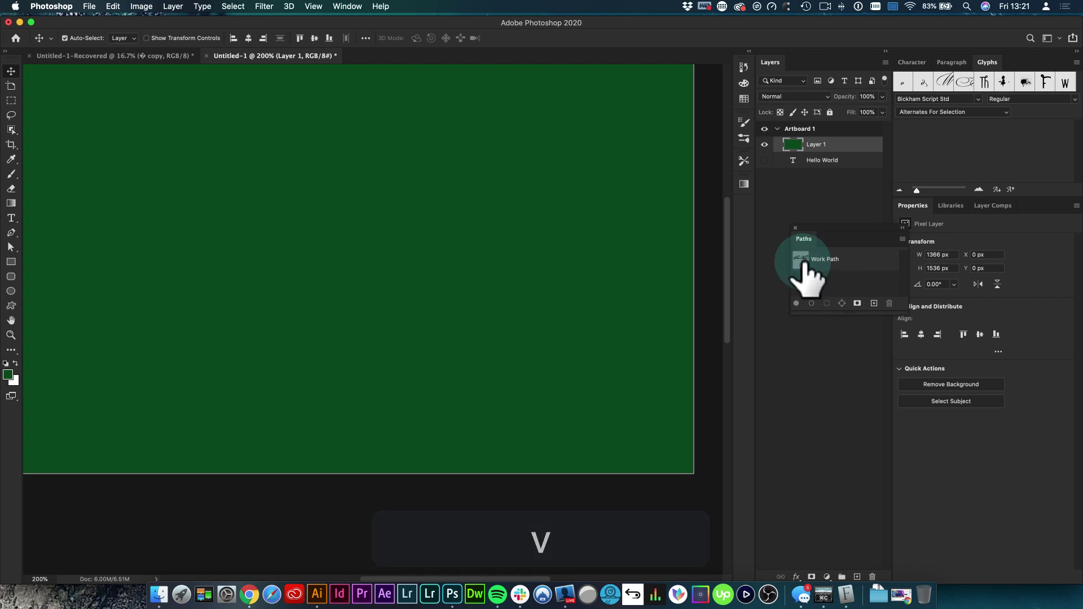
pyautogui.click(463, 278)
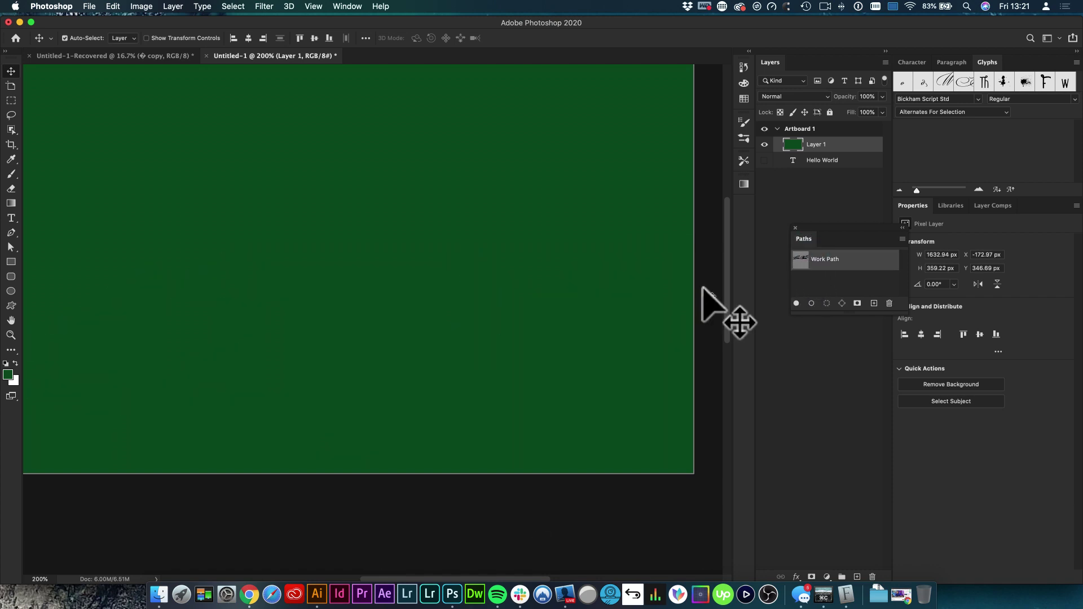
pyautogui.click(803, 265)
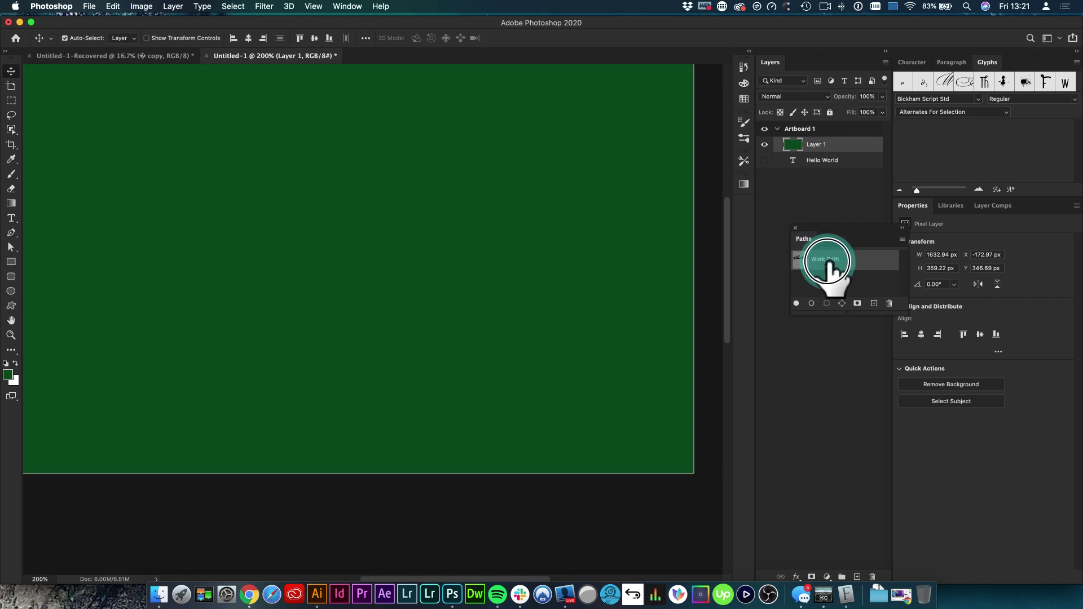
pyautogui.keyDown('super'); pyautogui.click(799, 261); pyautogui.keyUp('super')
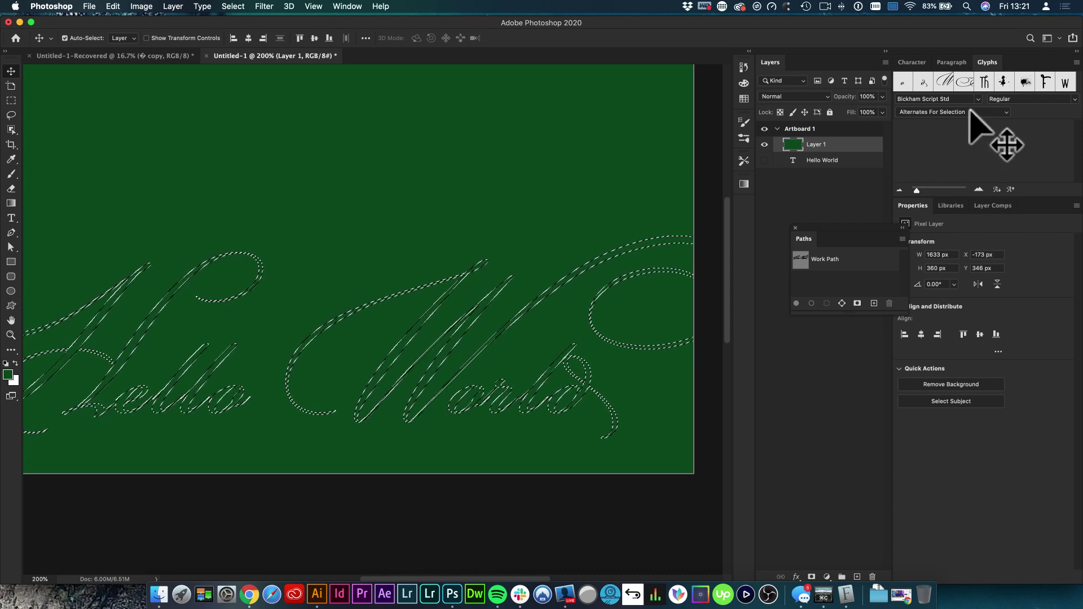
pyautogui.press('super+d')
# Step: Insert the recently used splatter glyph as a new text layer and scale it up to about 148 pt
pyautogui.press('t')
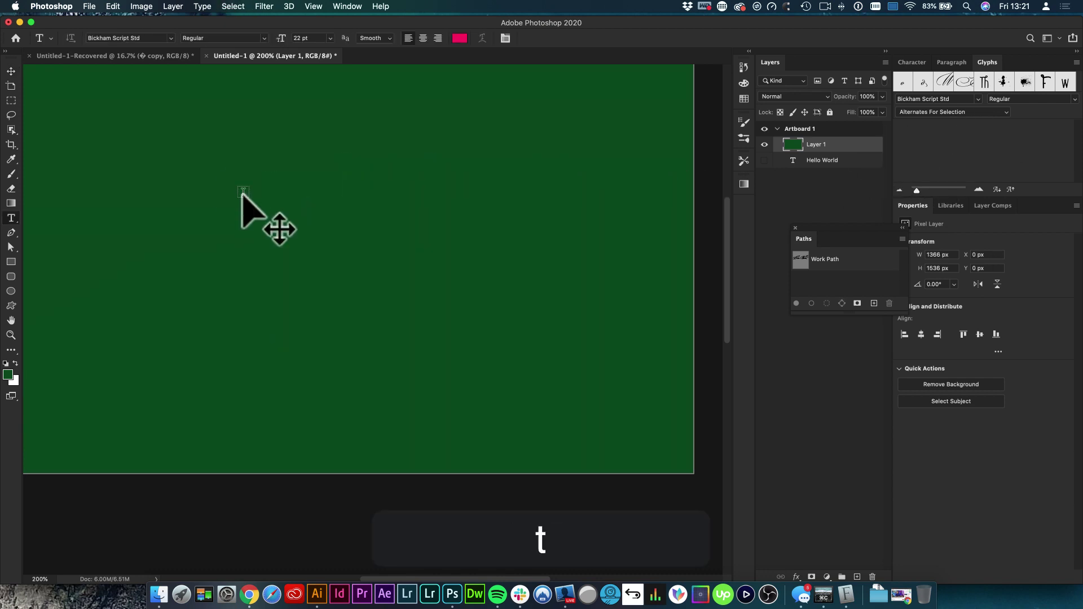
pyautogui.click(245, 198)
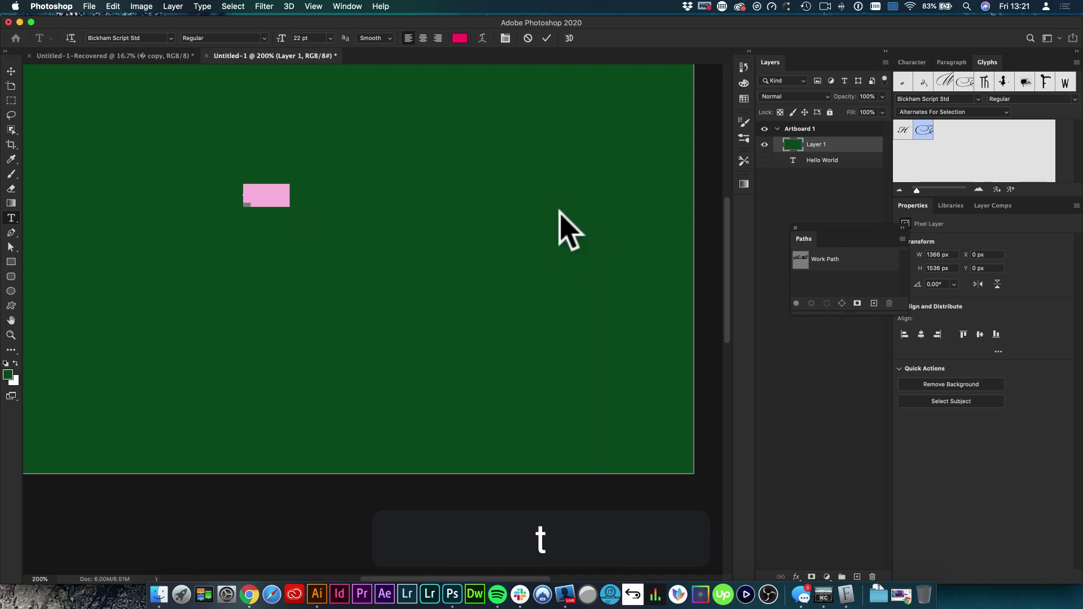
pyautogui.doubleClick(1026, 82)
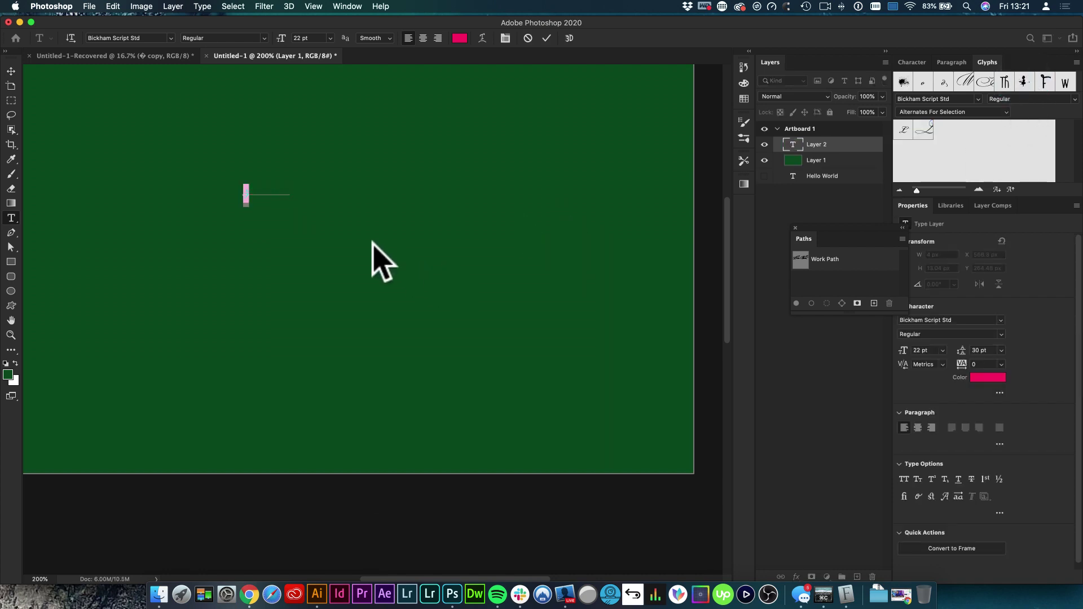
pyautogui.press('super+t')
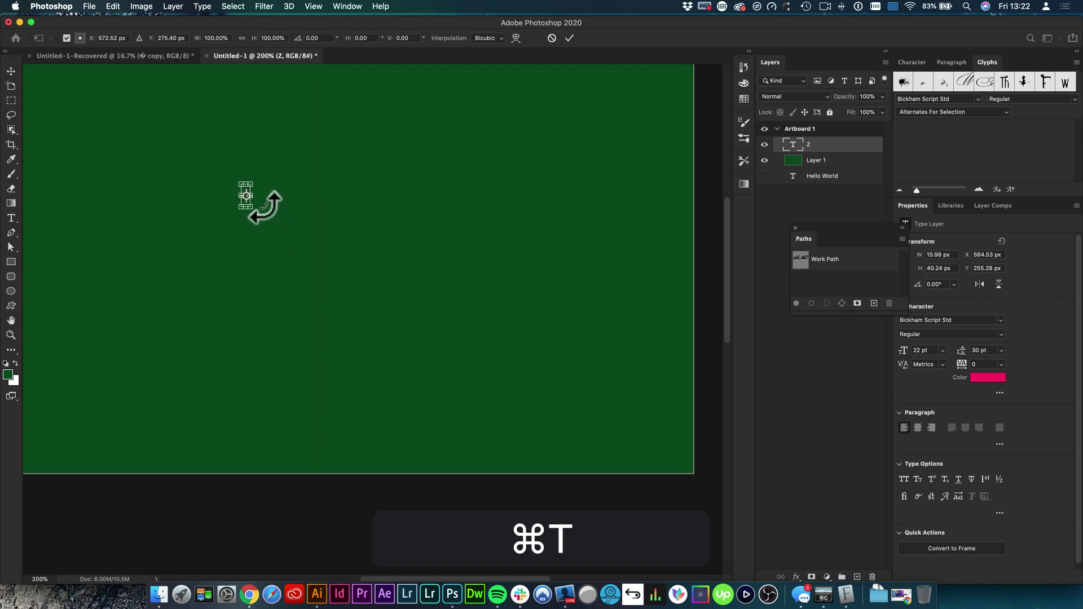
pyautogui.moveTo(254, 205); pyautogui.dragTo(403, 301)
# Step: Change the font of the enlarged glyph to RFX Splatz
pyautogui.press('t')
pyautogui.click(274, 242)
pyautogui.press('super+a')
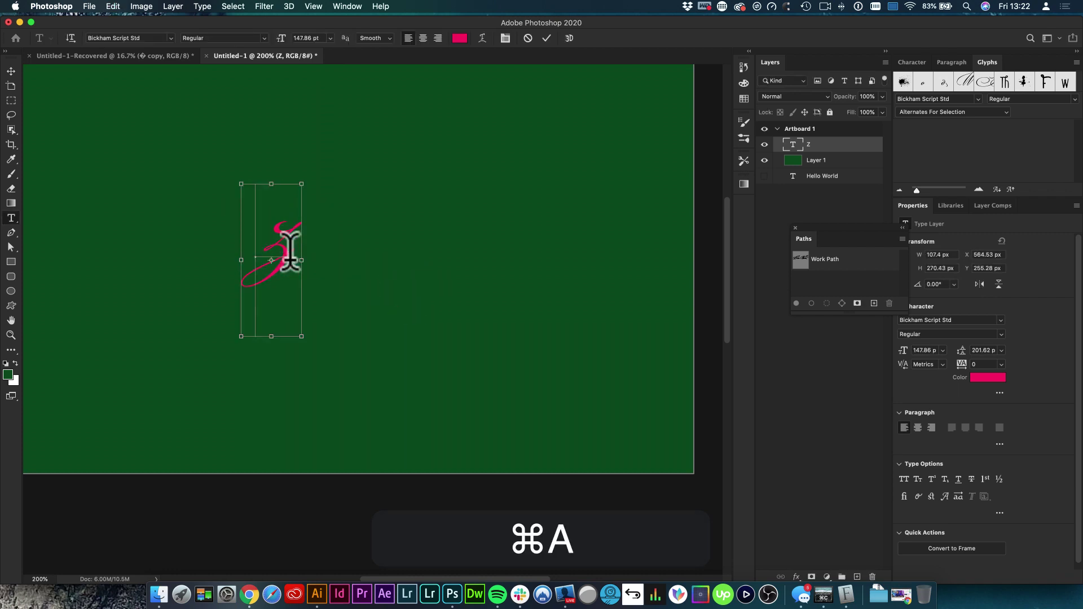
pyautogui.click(220, 37)
pyautogui.click(141, 38)
pyautogui.write('RFX Splatz')
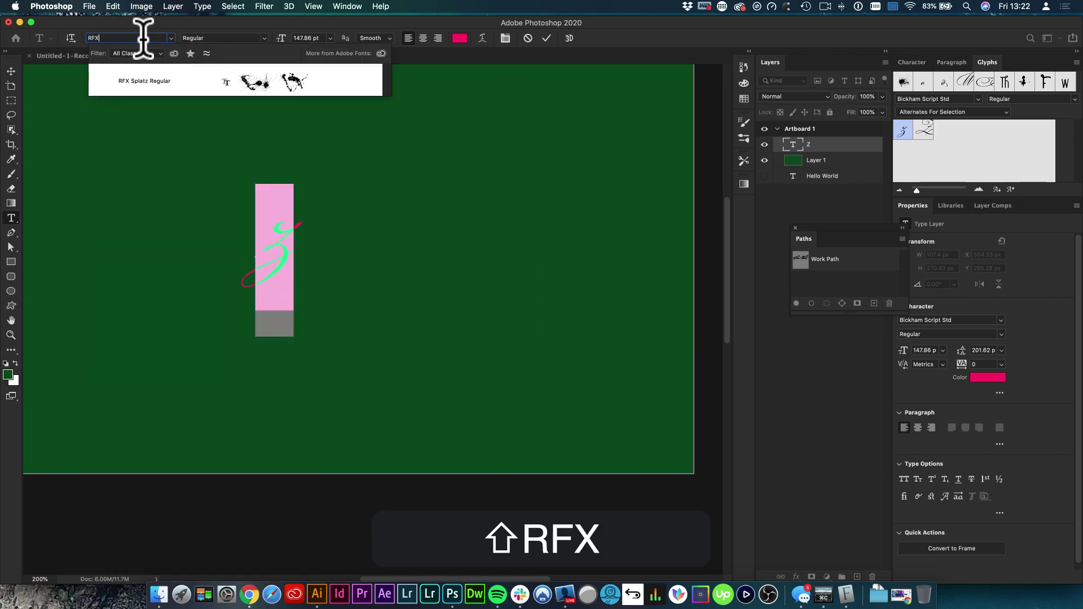
pyautogui.click(282, 81)
pyautogui.press('v')
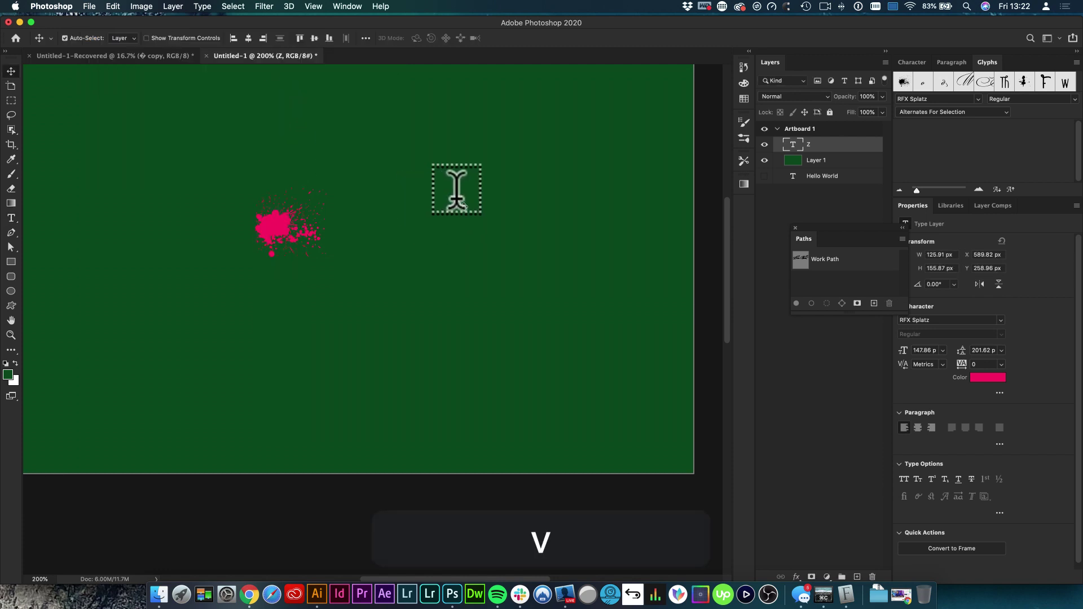
# Step: Fill the green layer with the white background color
pyautogui.click(450, 205)
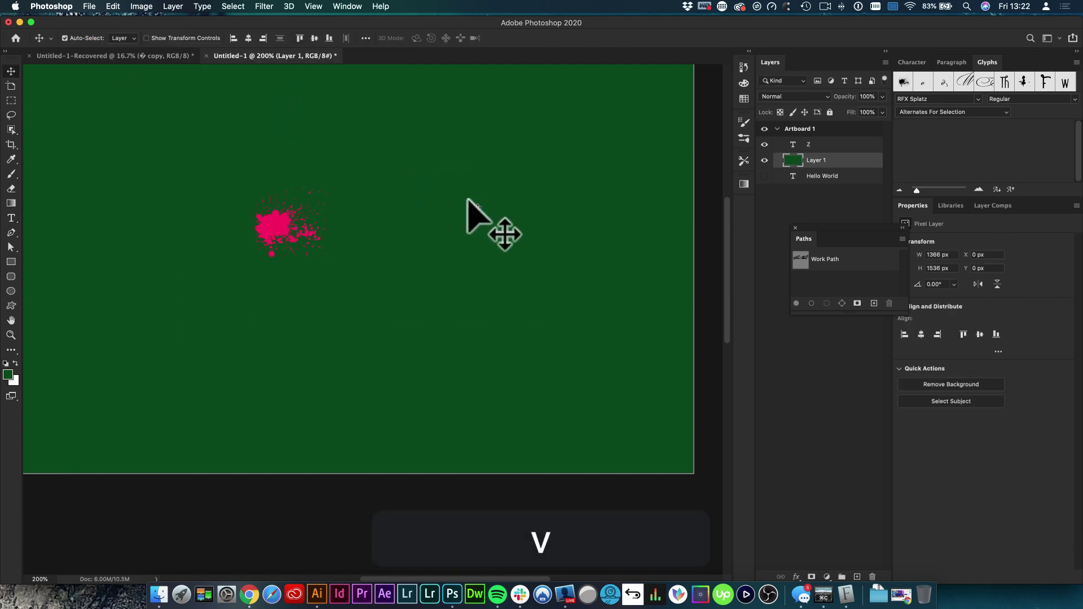
pyautogui.press('super+BackSpace')
pyautogui.press('v')
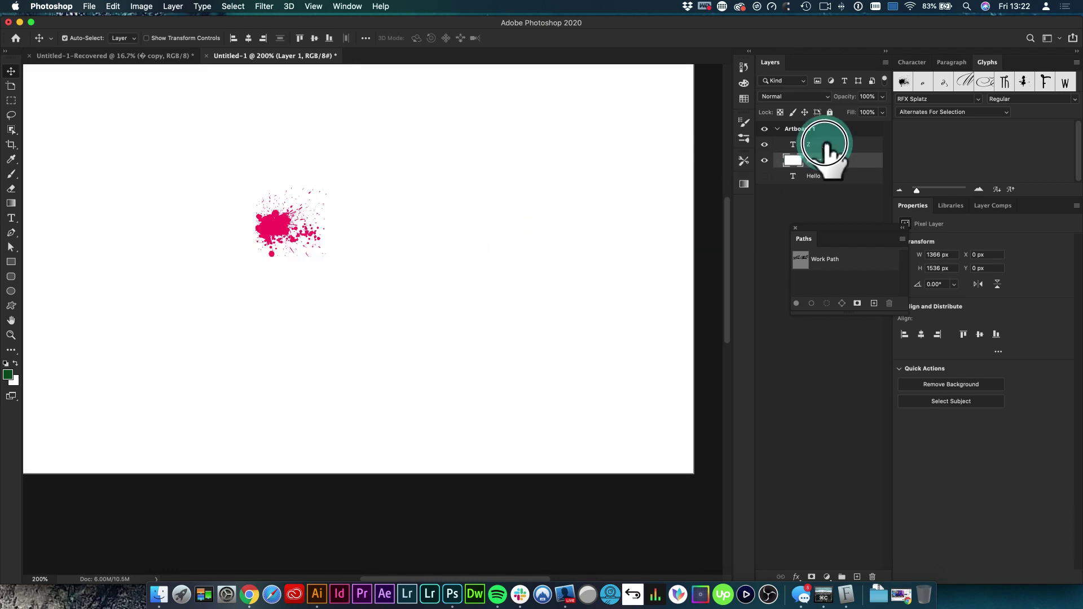
# Step: Load the splatter glyph's outline as a selection, hide the glyph and white layers, and try to define a brush preset
pyautogui.click(796, 144)
pyautogui.keyDown('super'); pyautogui.click(792, 145); pyautogui.keyUp('super')
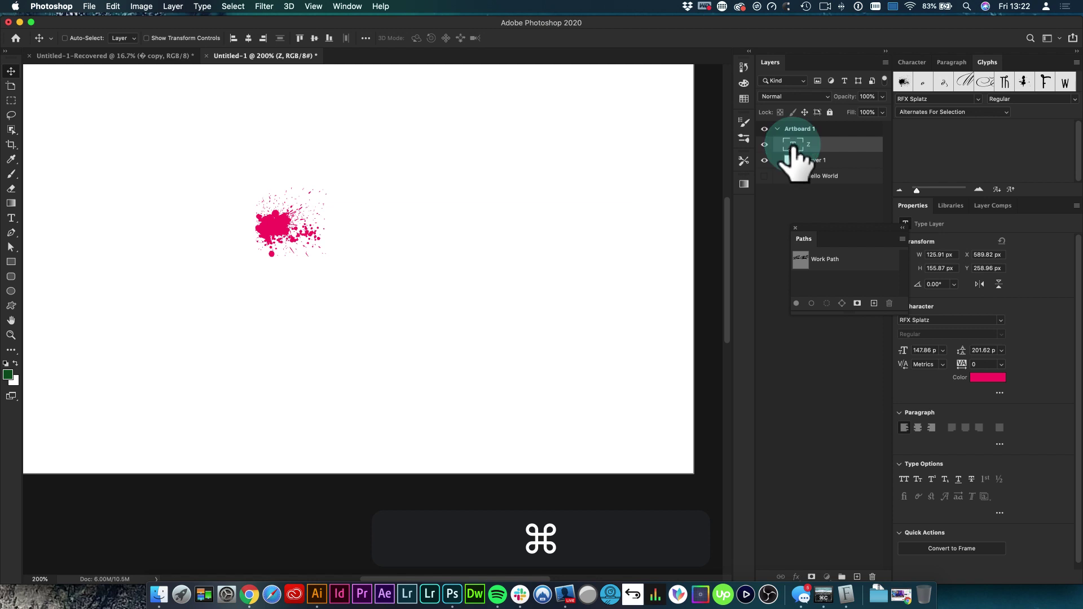
pyautogui.moveTo(765, 145); pyautogui.dragTo(766, 172)
pyautogui.click(113, 6)
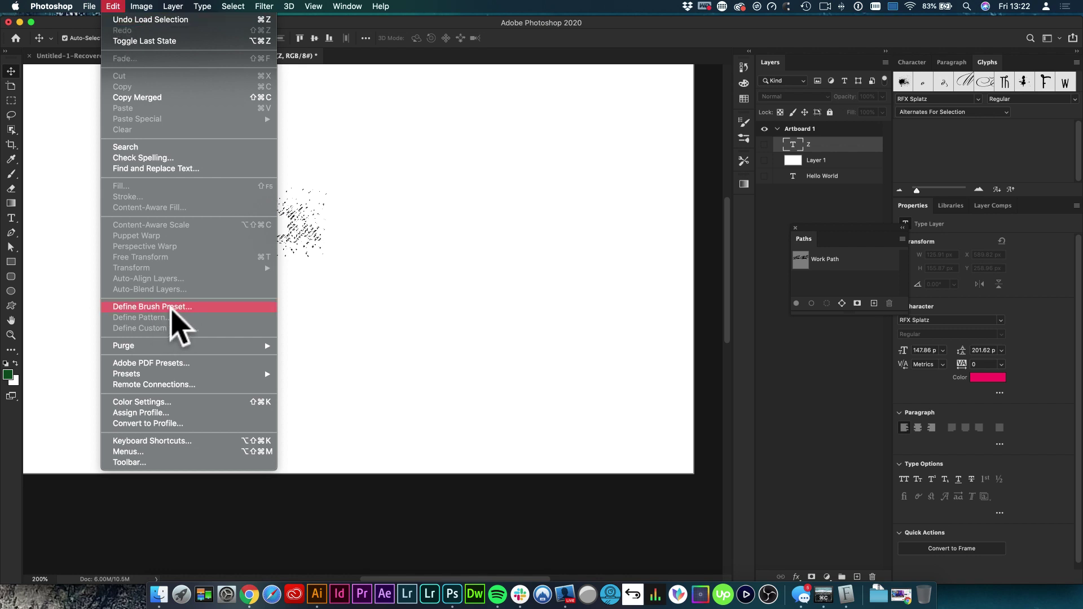
pyautogui.click(172, 308)
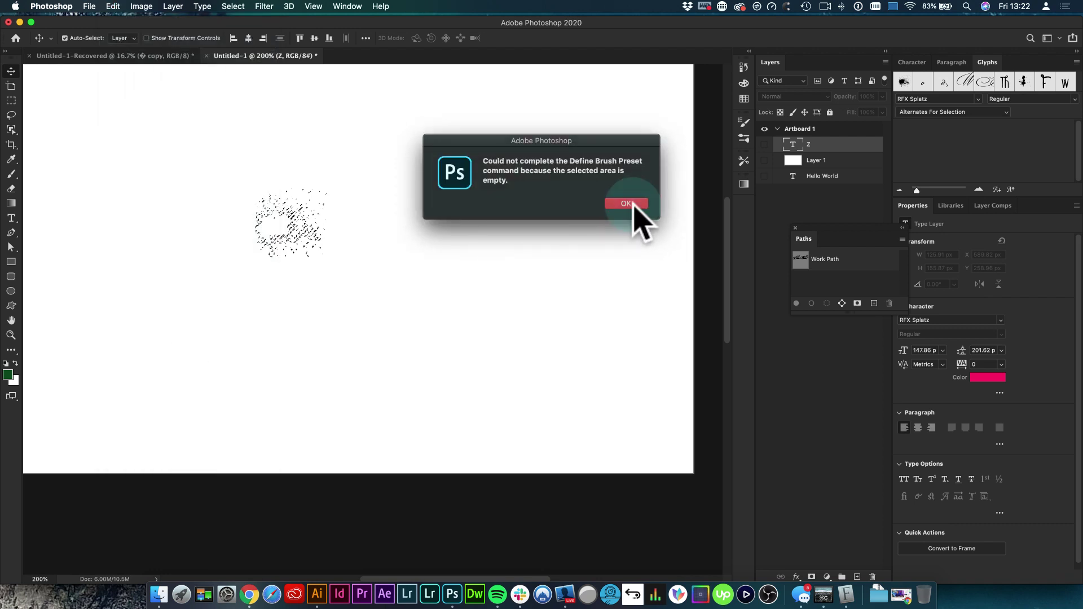
pyautogui.click(627, 204)
# Step: Add a new empty layer above the glyph layer and try to define a brush preset from it
pyautogui.click(857, 577)
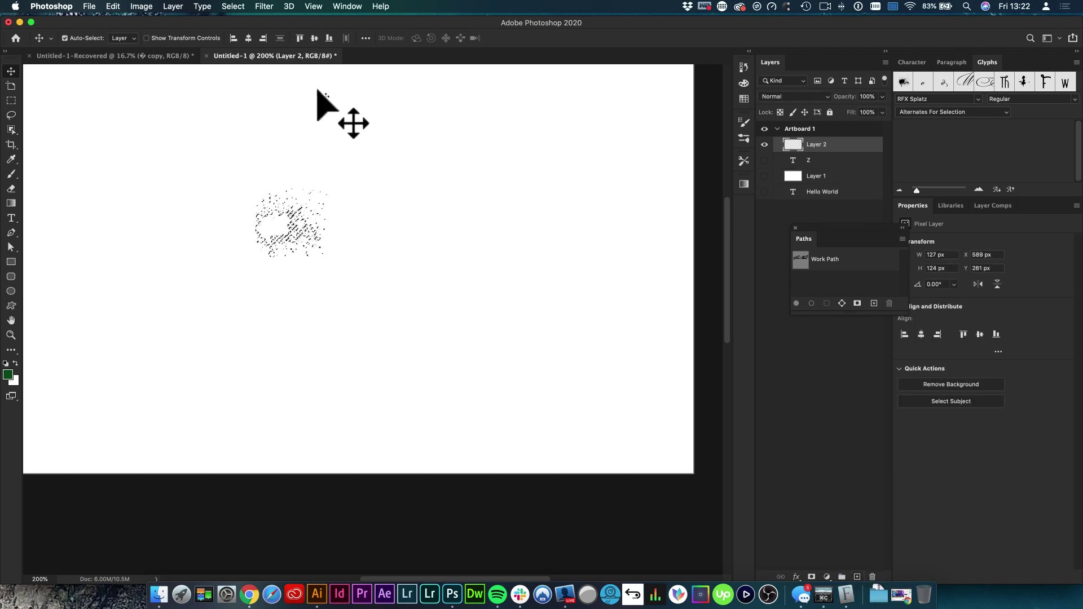
pyautogui.click(115, 6)
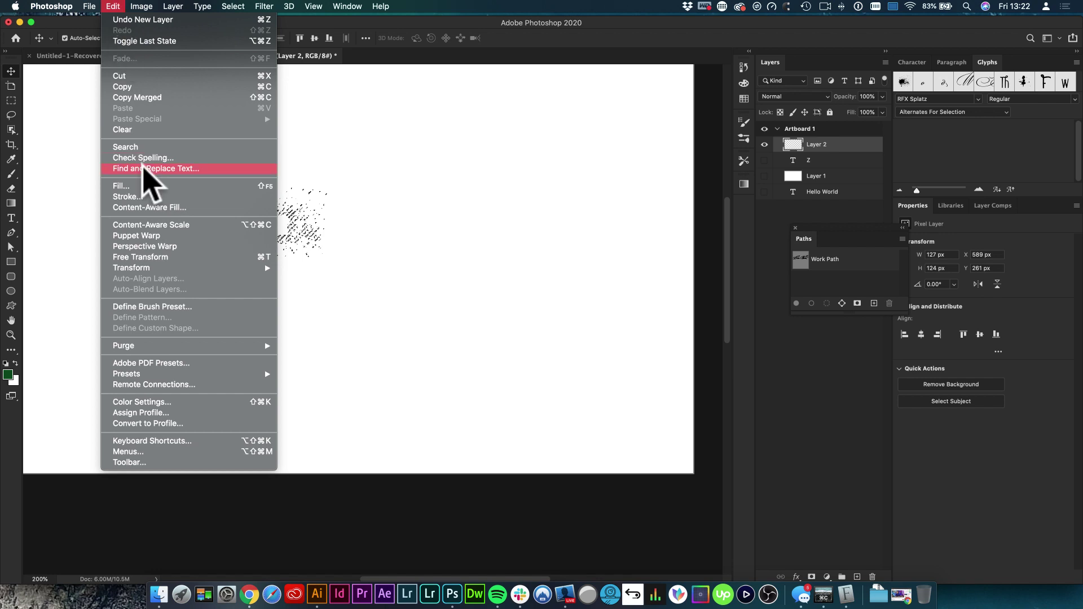
pyautogui.click(182, 305)
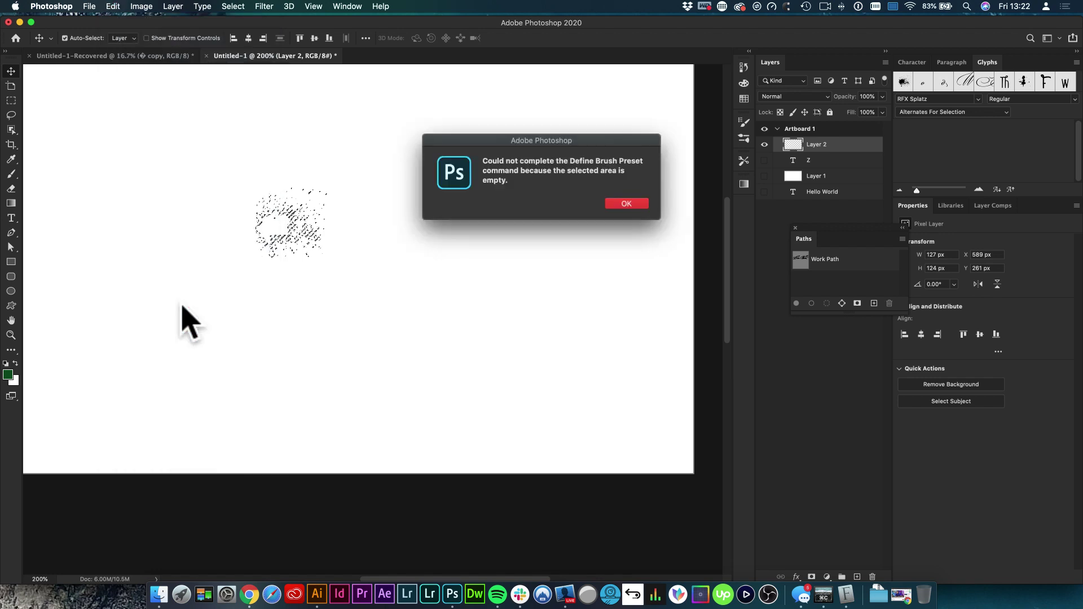
pyautogui.click(623, 203)
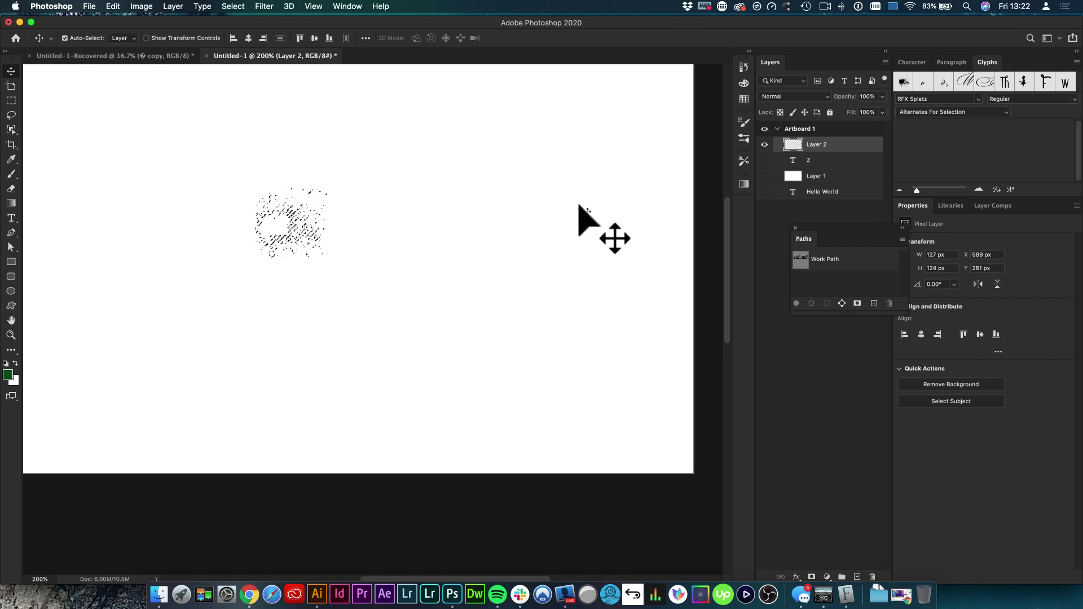
# Step: Fill the splatter selection with the green foreground color and define it as a brush preset under the suggested name
pyautogui.press('alt')
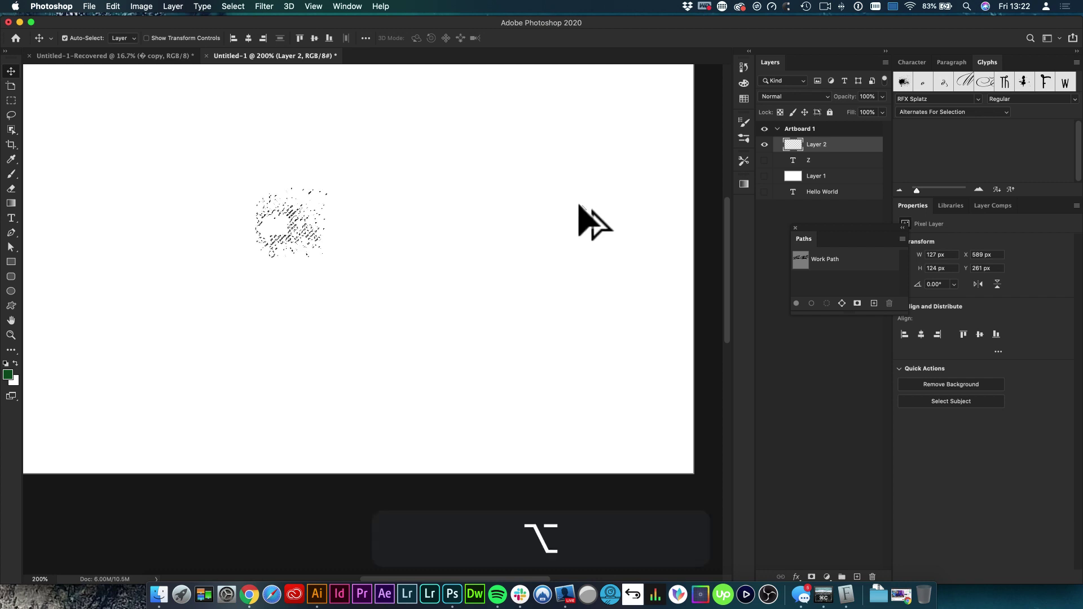
pyautogui.hotkey('alt', 'BackSpace')
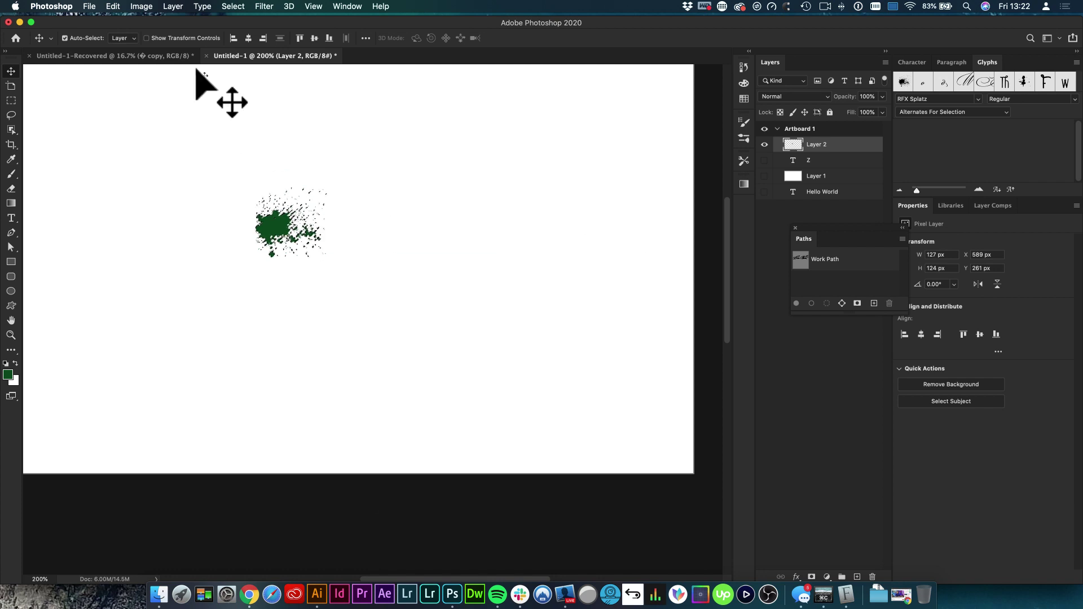
pyautogui.click(112, 6)
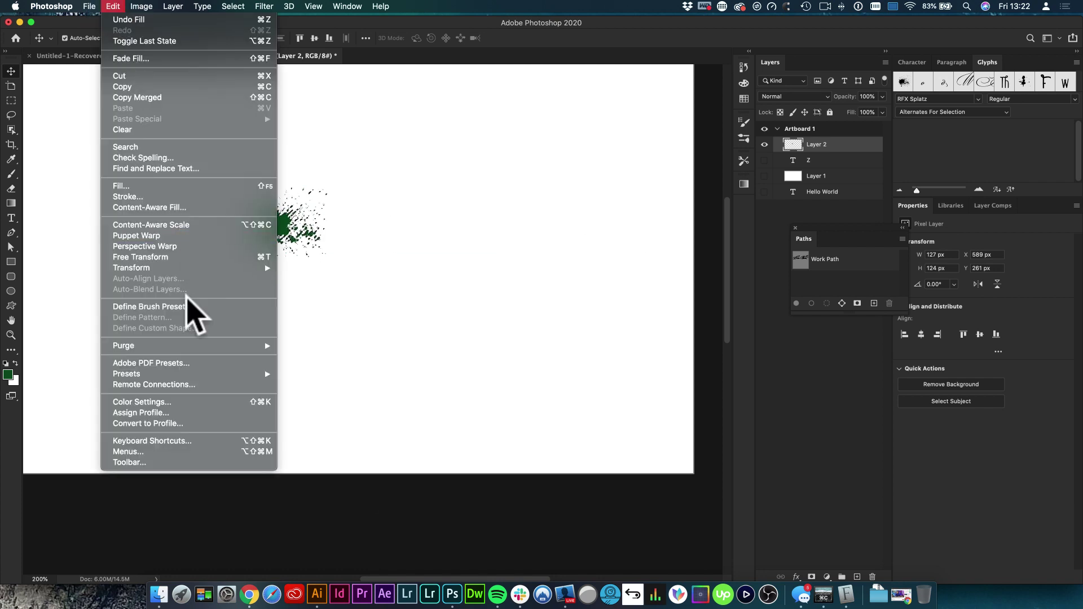
pyautogui.click(185, 307)
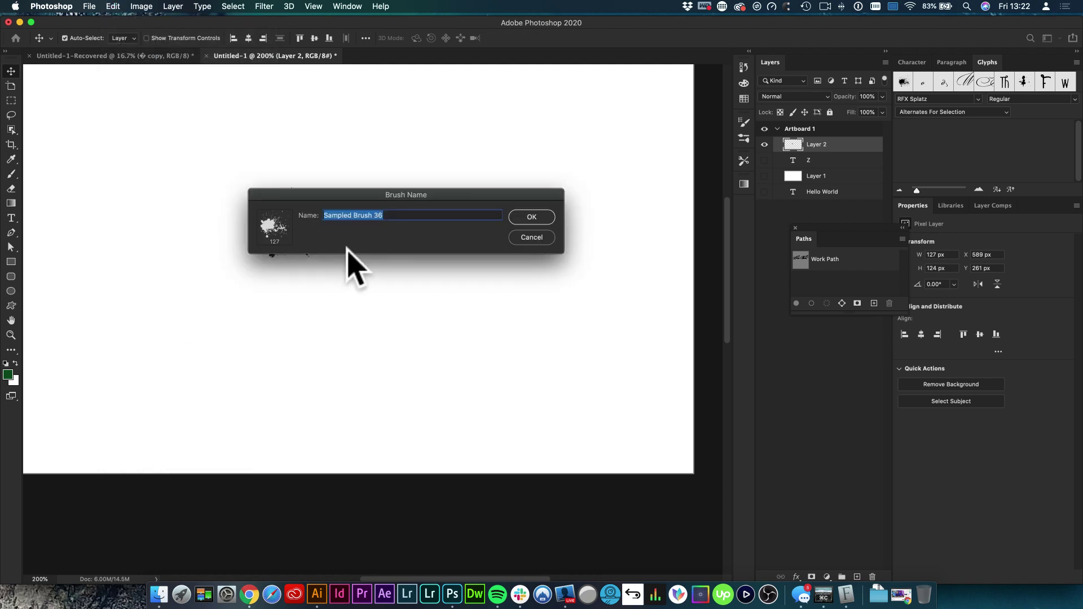
pyautogui.click(530, 219)
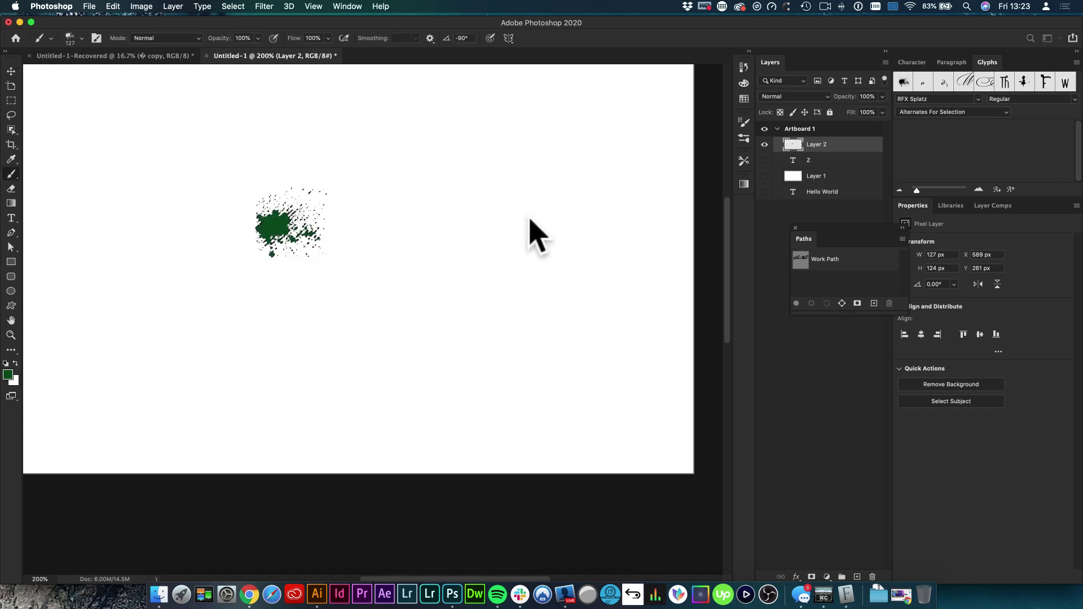
# Step: Clear the splatter selection and add a new empty layer above the green splatter
pyautogui.press('super+d')
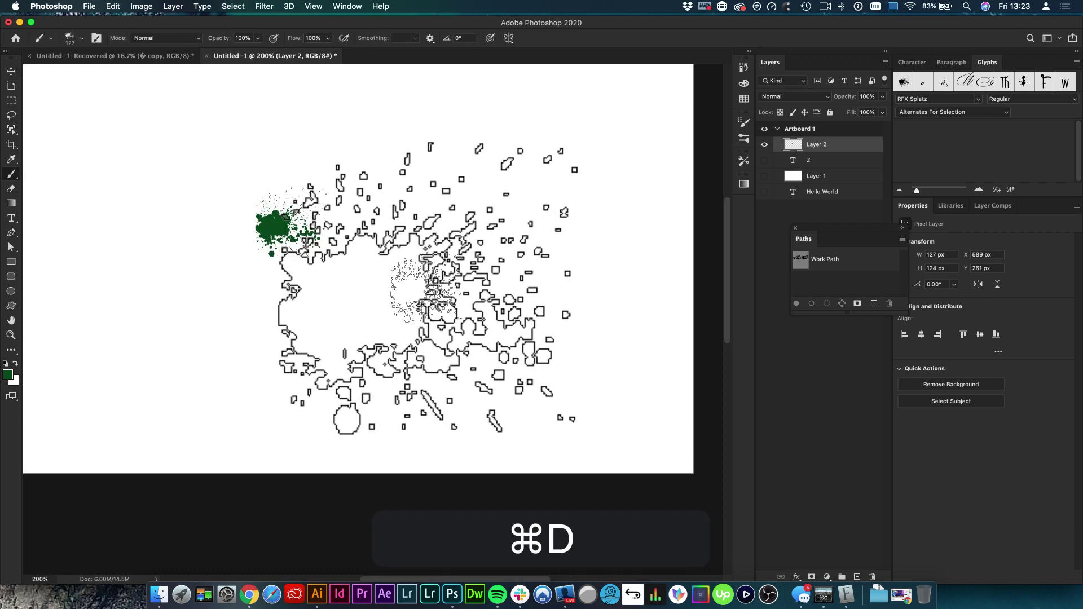
pyautogui.press('v')
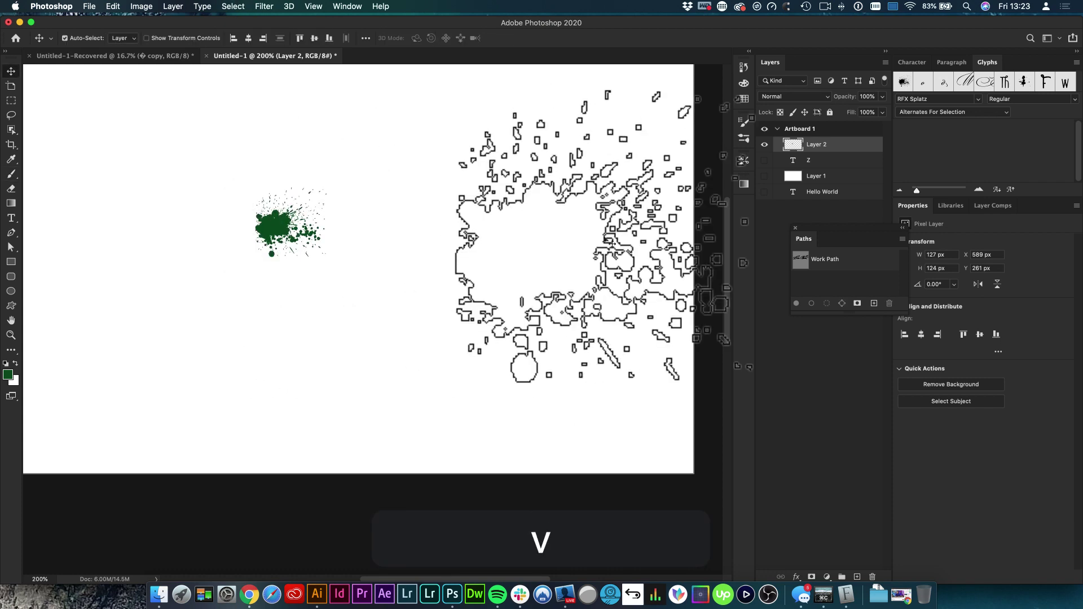
pyautogui.click(857, 577)
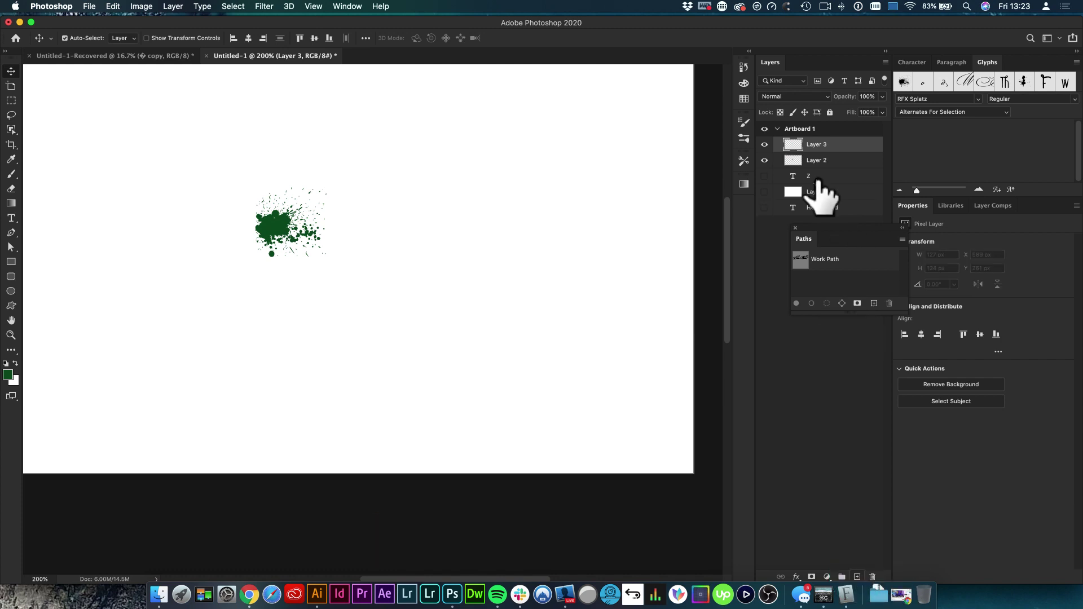
# Step: Hide Layer 3 and Layer 2 and choose the new 127 px splatter preset for the Brush tool
pyautogui.click(764, 144)
pyautogui.click(764, 160)
pyautogui.press('b')
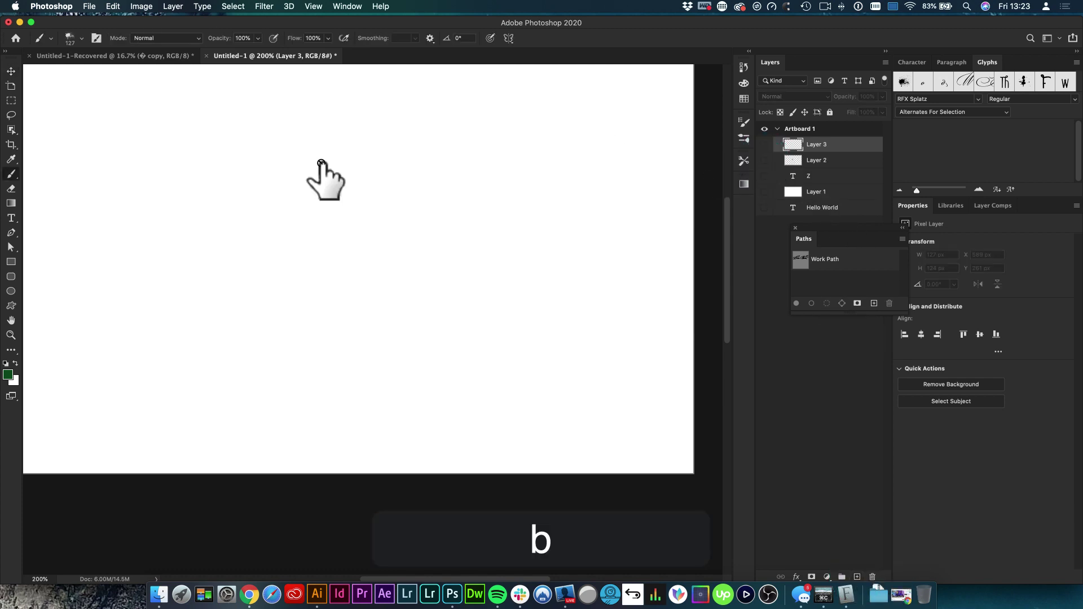
pyautogui.click(71, 36)
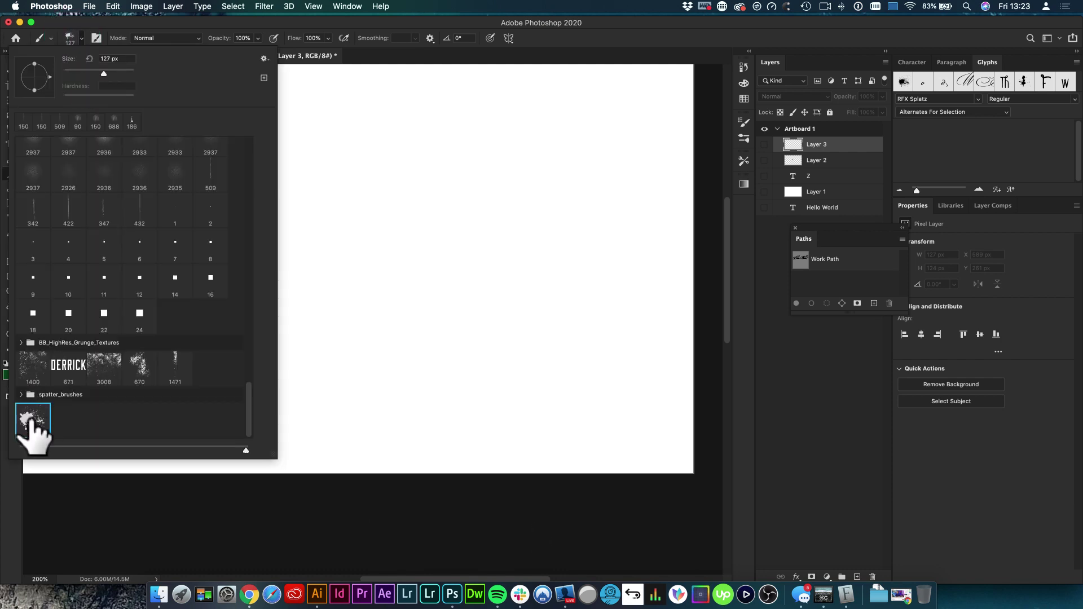
# Step: Show Layer 3 again and paint a zigzag stroke and separate splatter stamps on it with the green splatter brush
pyautogui.click(304, 317)
pyautogui.click(314, 314)
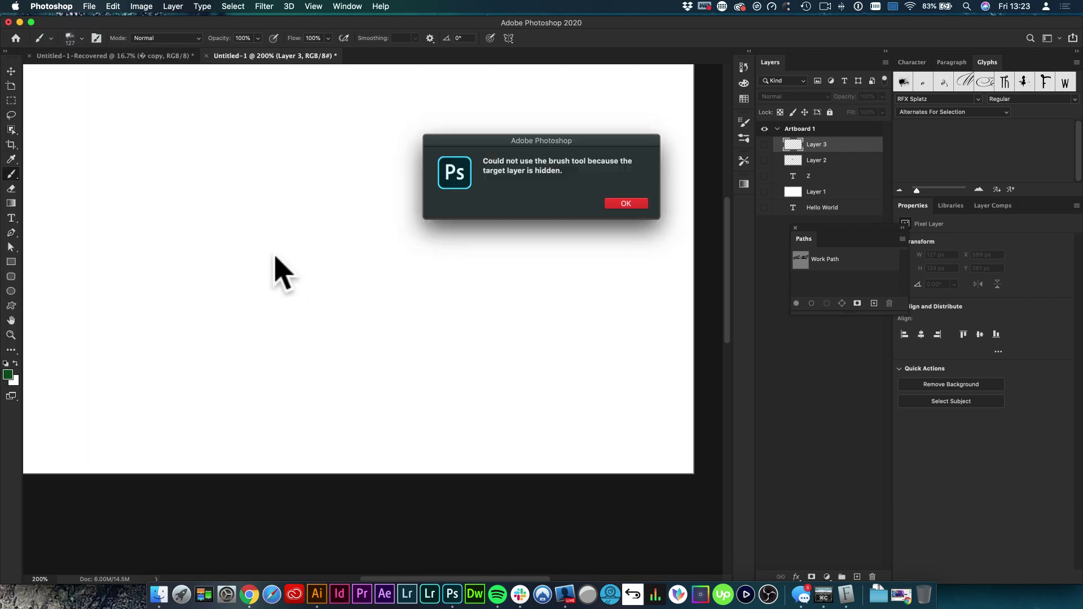
pyautogui.click(627, 204)
pyautogui.click(764, 145)
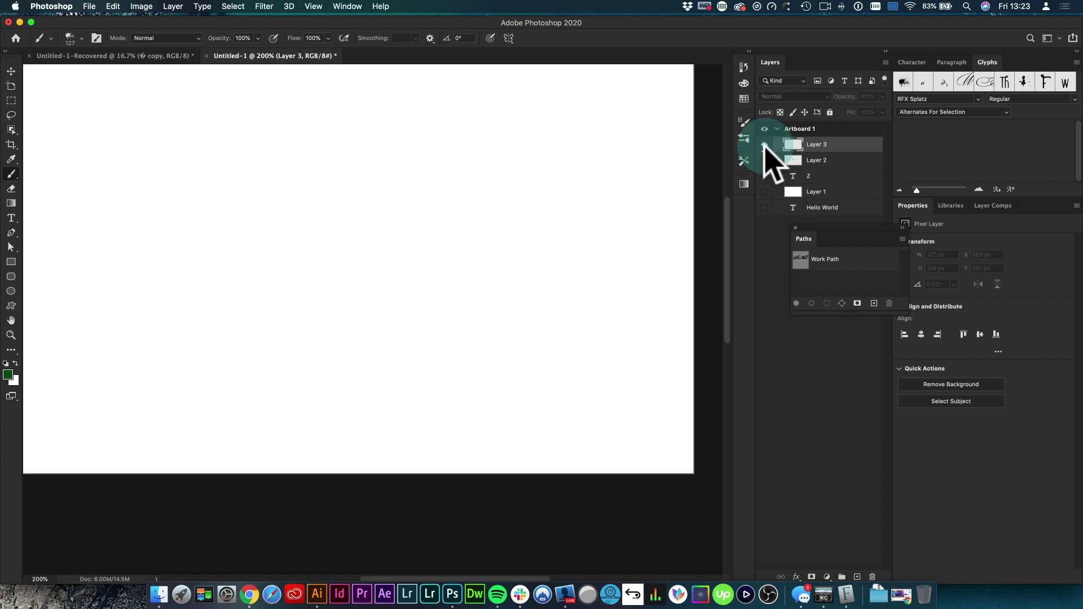
pyautogui.moveTo(194, 165)
pyautogui.mouseDown()
pyautogui.moveTo(302, 169)
pyautogui.moveTo(477, 271)
pyautogui.mouseUp()
pyautogui.click(477, 271)
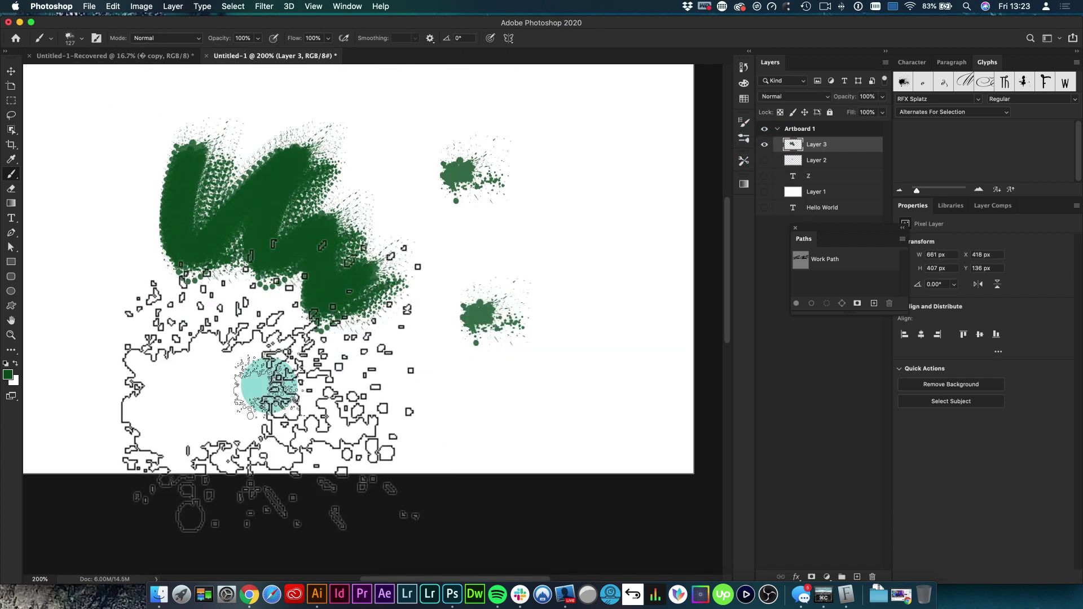
# Step: Choose the 671 px name-lettering brush and stamp the green lettering repeatedly across the whole artboard on Layer 3
pyautogui.click(73, 38)
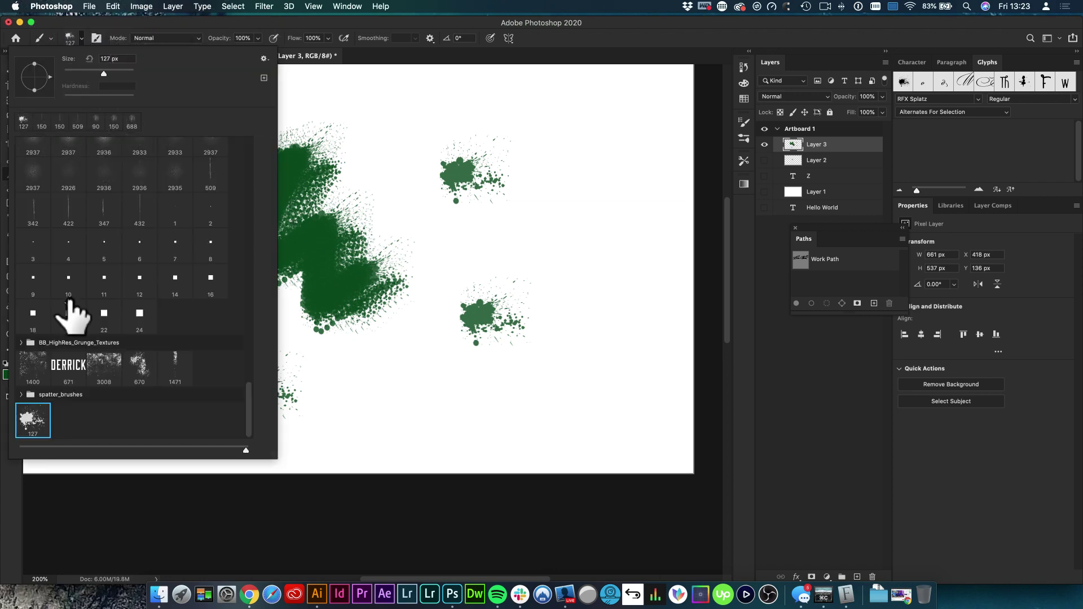
pyautogui.doubleClick(79, 369)
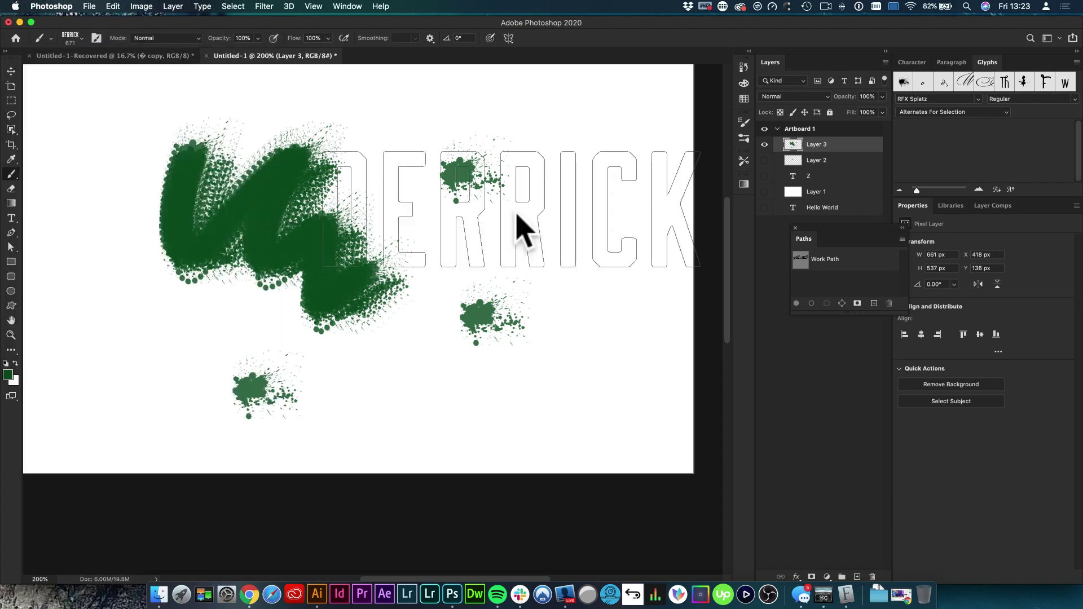
pyautogui.click(510, 206)
pyautogui.click(315, 389)
pyautogui.click(288, 274)
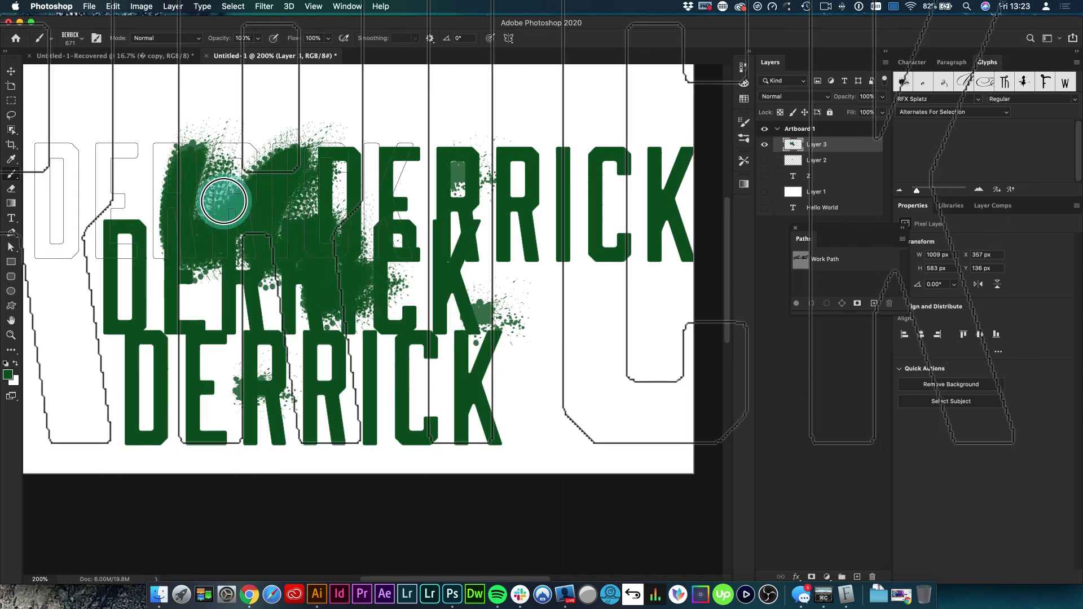
pyautogui.click(223, 200)
pyautogui.click(338, 168)
pyautogui.click(505, 378)
pyautogui.click(419, 280)
pyautogui.click(293, 146)
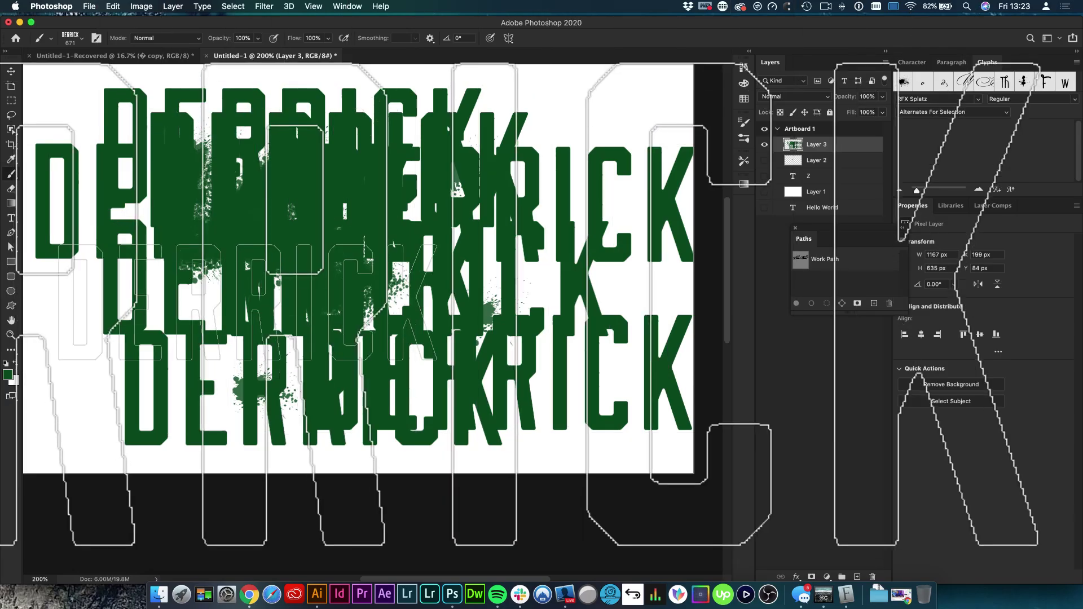
pyautogui.keyDown('alt'); pyautogui.keyDown('super'); pyautogui.click(240, 398); pyautogui.keyUp('super'); pyautogui.keyUp('alt')
pyautogui.click(240, 399)
pyautogui.click(242, 383)
pyautogui.click(238, 256)
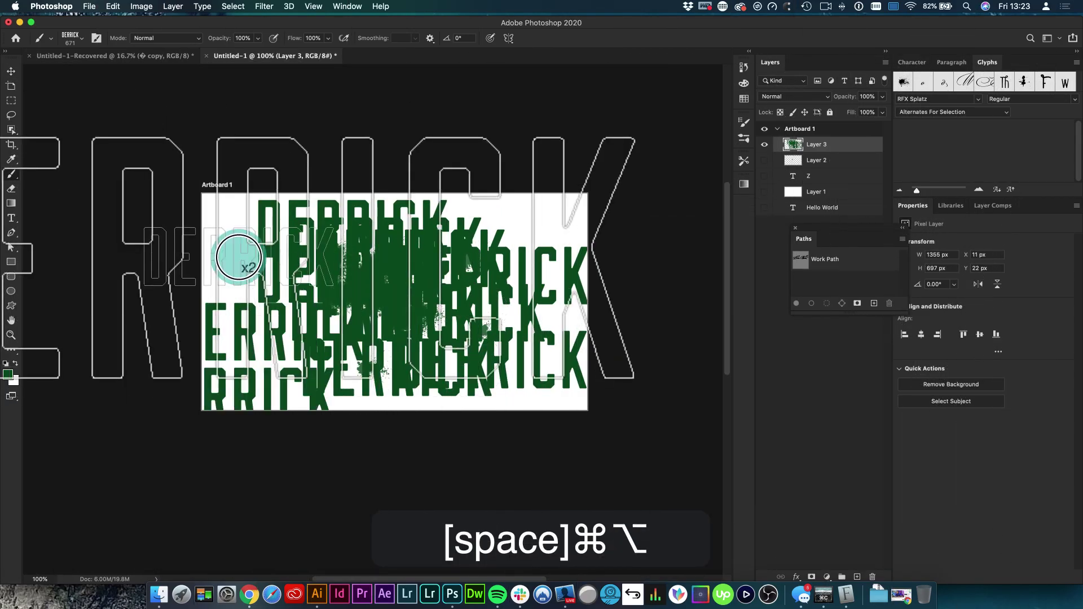
pyautogui.click(244, 228)
pyautogui.click(322, 319)
pyautogui.click(290, 285)
pyautogui.click(399, 344)
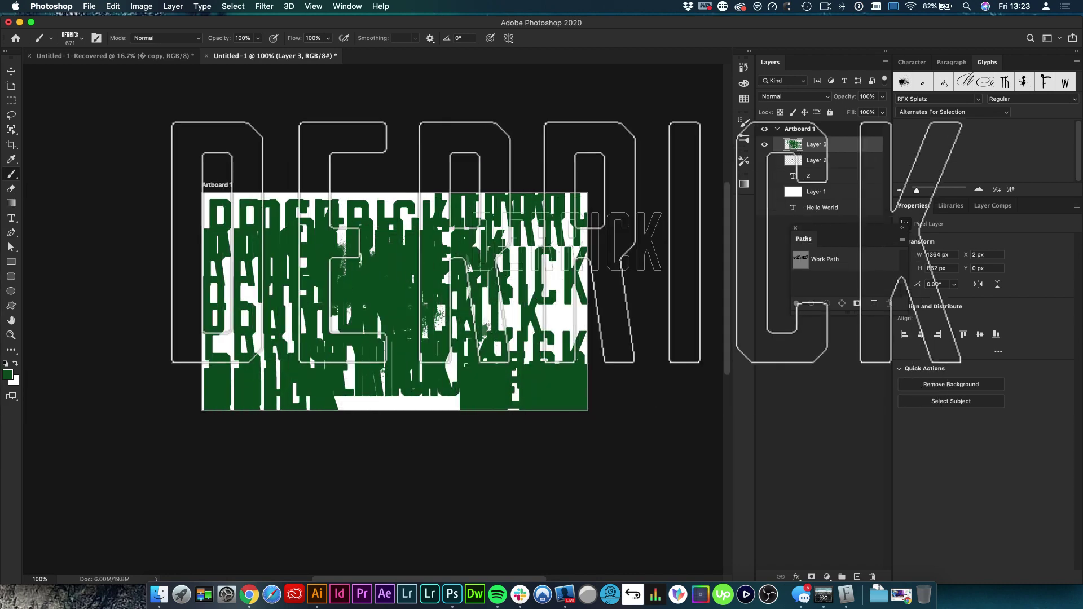
pyautogui.click(430, 205)
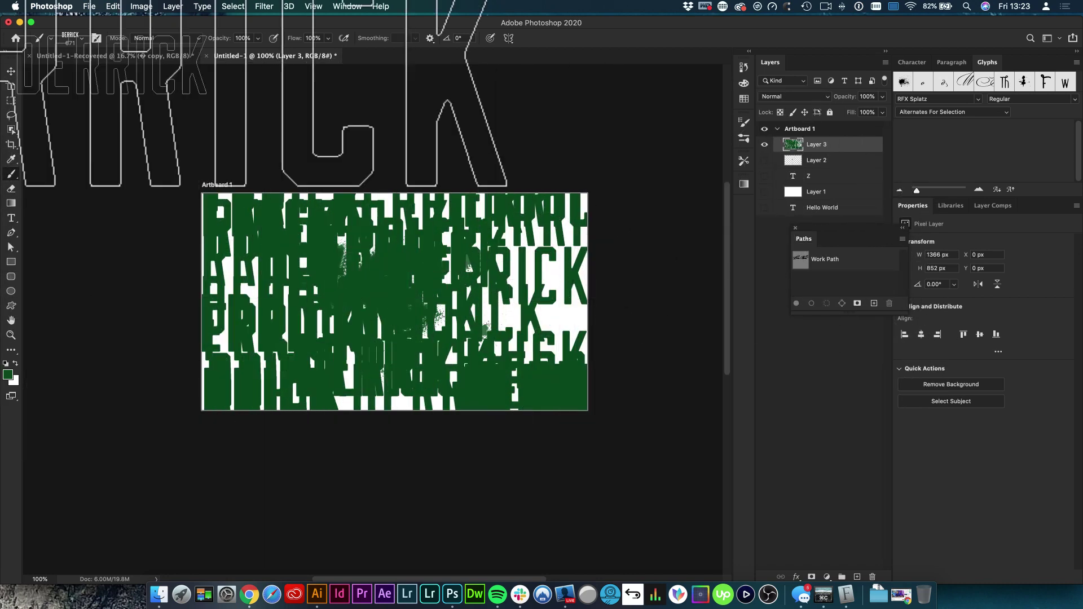
# Step: Rotate the lettering brush tip to an angle of -55° and stamp it over the artboard
pyautogui.click(71, 38)
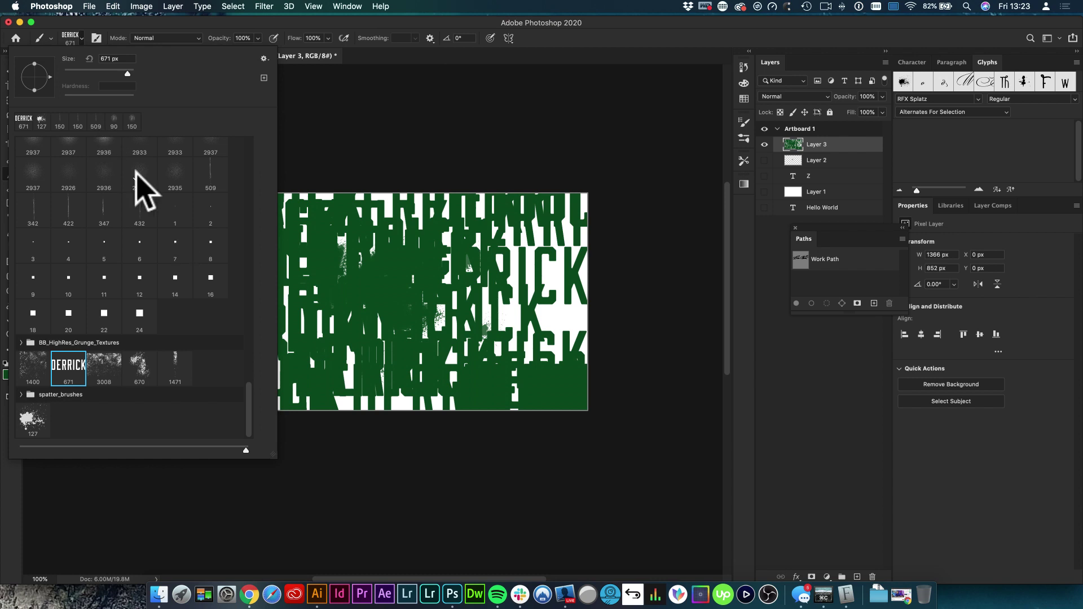
pyautogui.scroll(3, 214, 96)
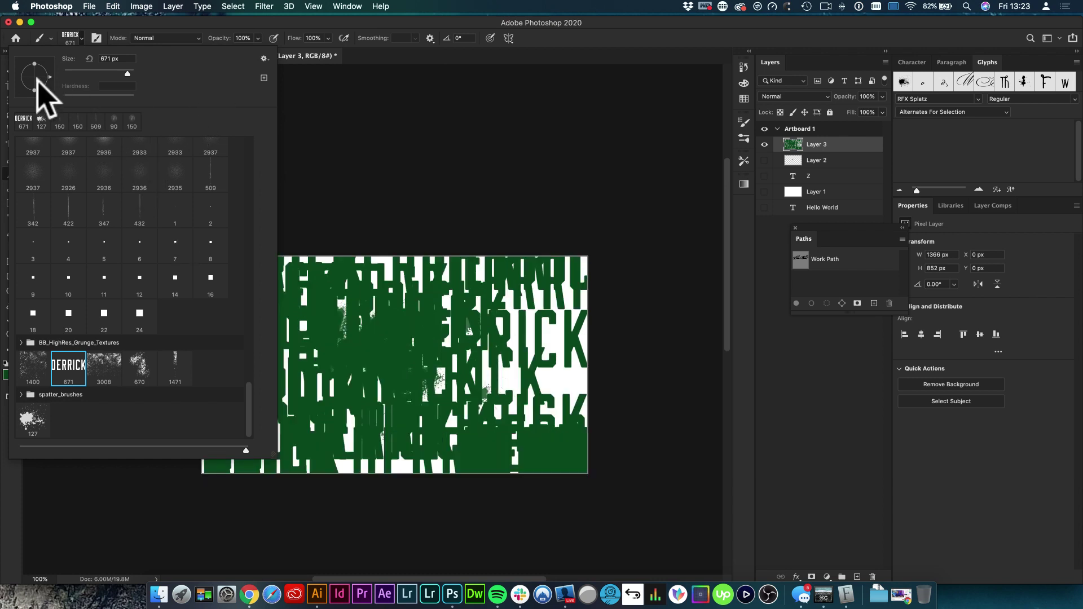
pyautogui.moveTo(44, 86); pyautogui.dragTo(46, 93)
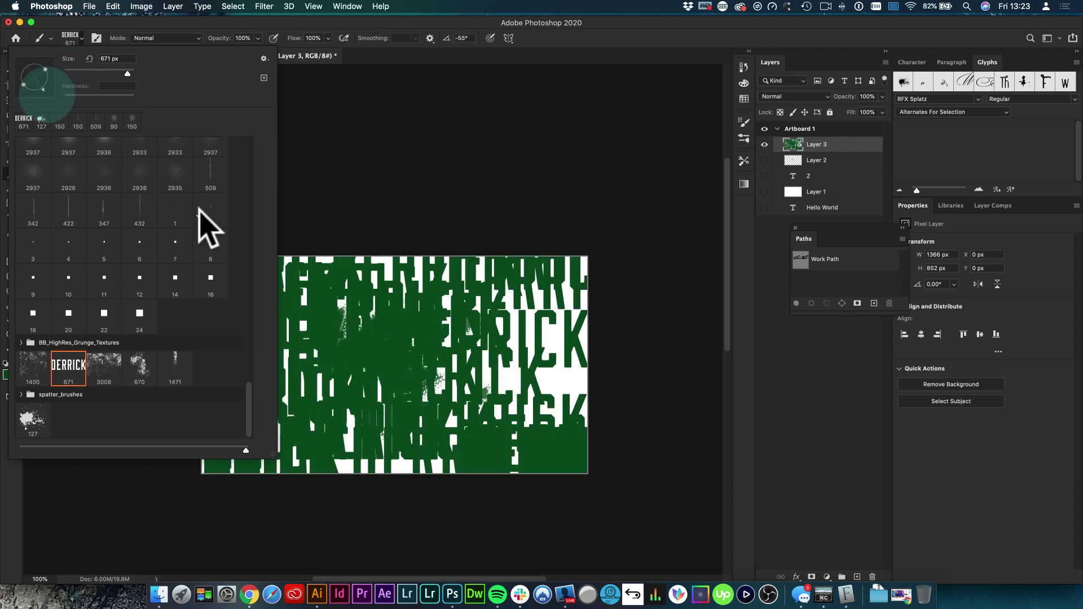
pyautogui.click(528, 315)
pyautogui.click(528, 314)
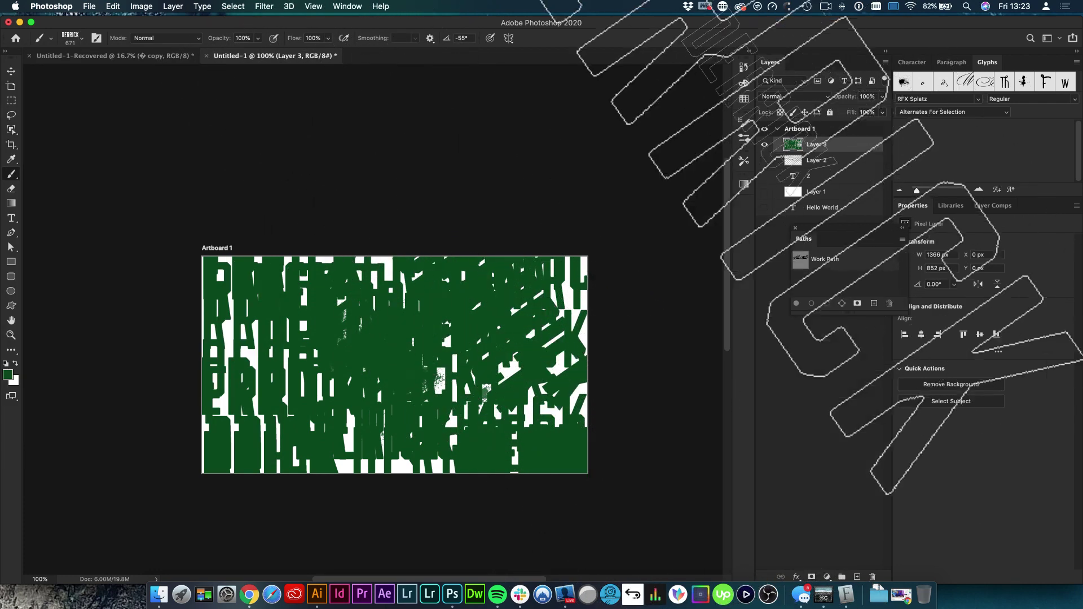
# Step: Enable Scattering, Transfer and Shape Dynamics for the brush, with Size Jitter at 56% and Angle Jitter at 48%
pyautogui.click(746, 138)
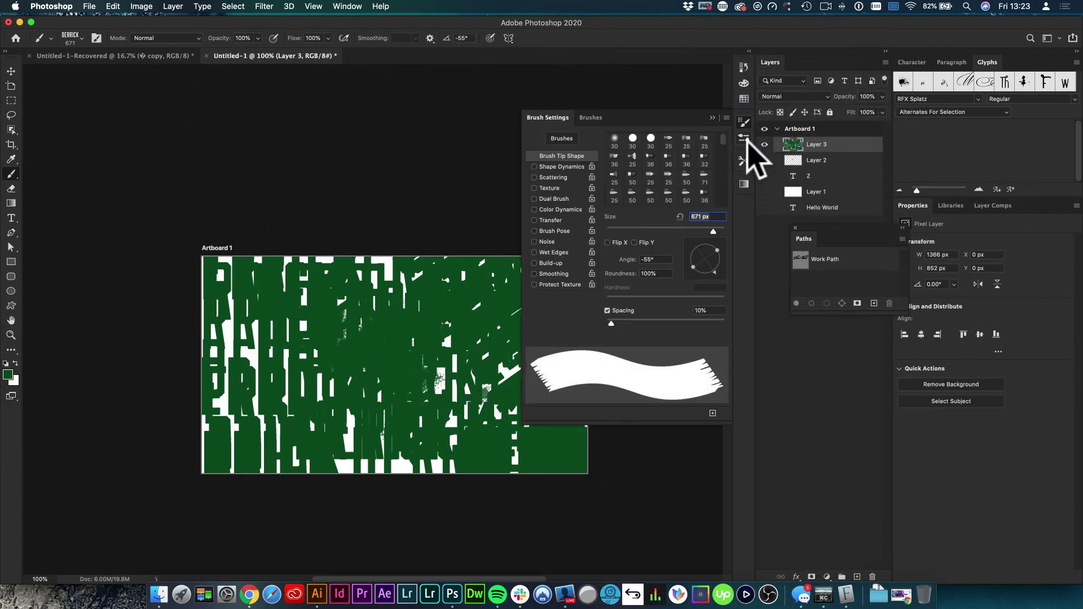
pyautogui.click(551, 178)
pyautogui.click(550, 167)
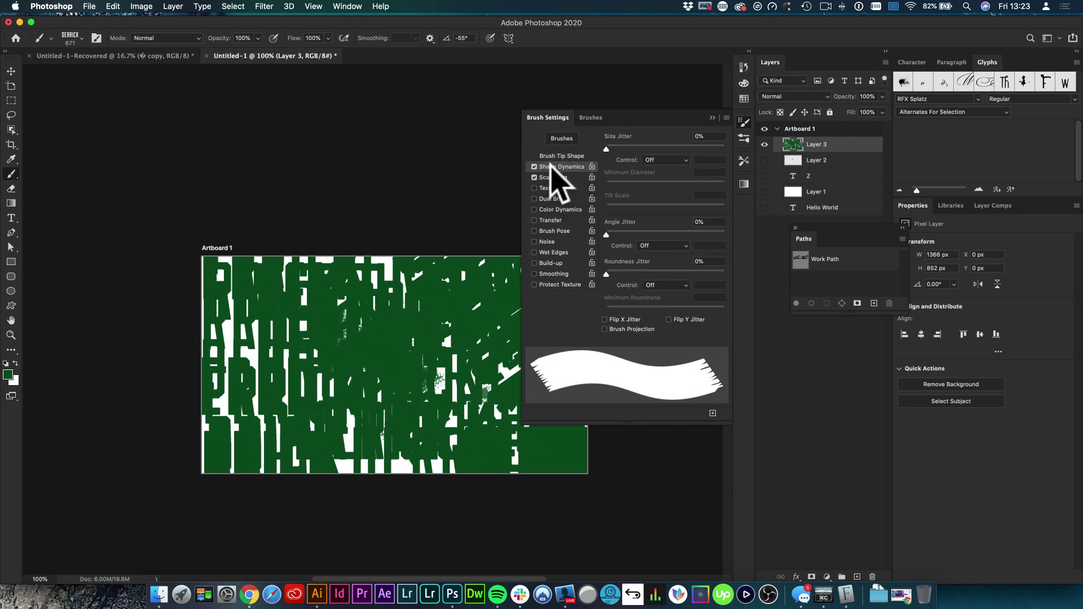
pyautogui.moveTo(614, 148); pyautogui.dragTo(672, 150)
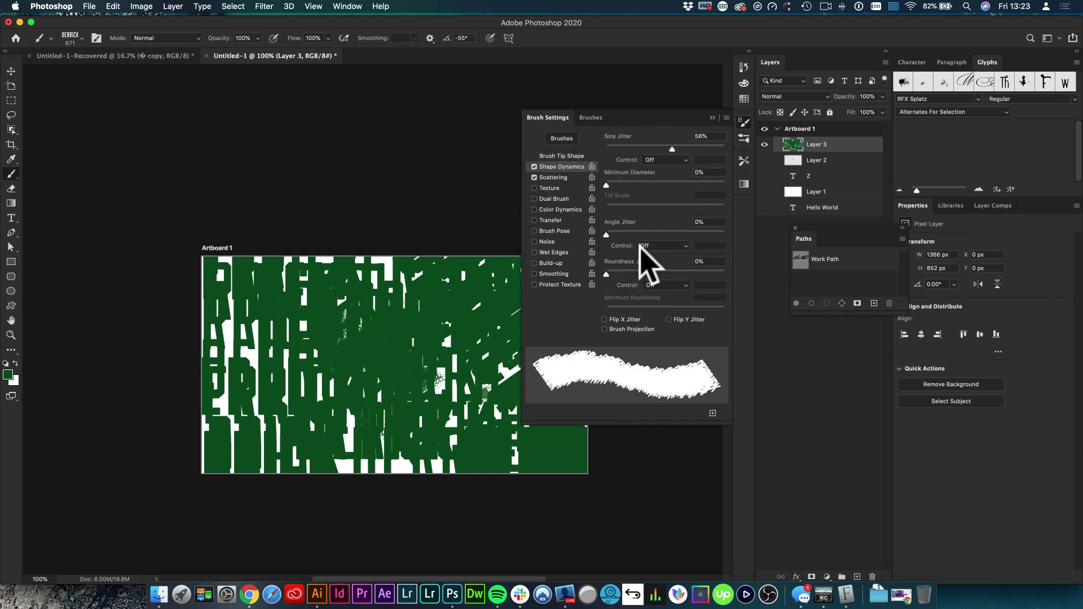
pyautogui.click(535, 221)
pyautogui.moveTo(607, 235); pyautogui.dragTo(663, 235)
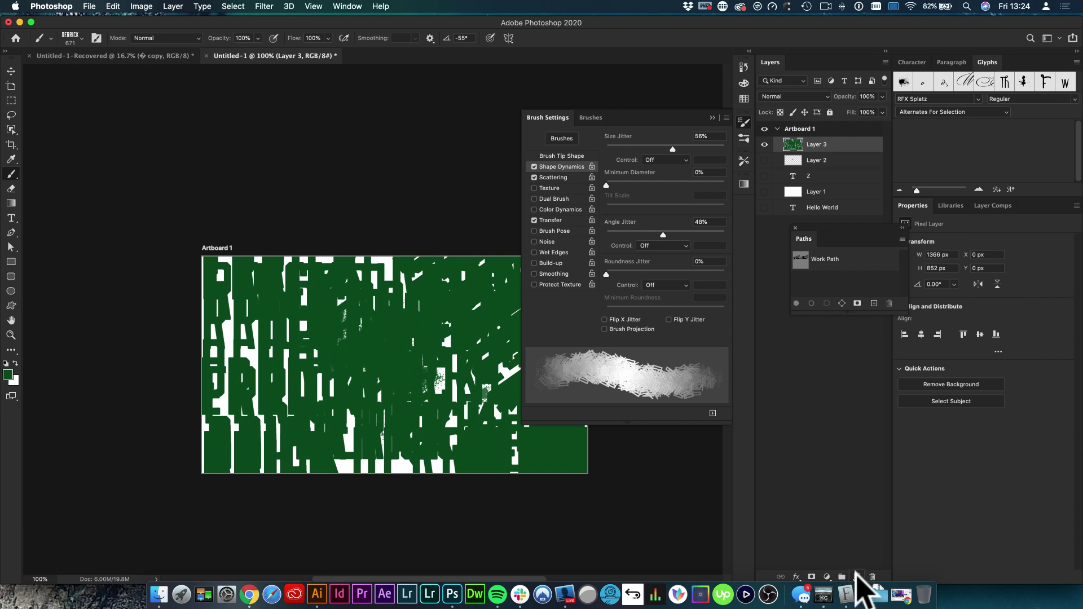
# Step: Add a new empty layer above Layer 3 and set the foreground color to dark green 032810
pyautogui.click(857, 576)
pyautogui.press('i')
pyautogui.click(8, 375)
pyautogui.click(653, 300)
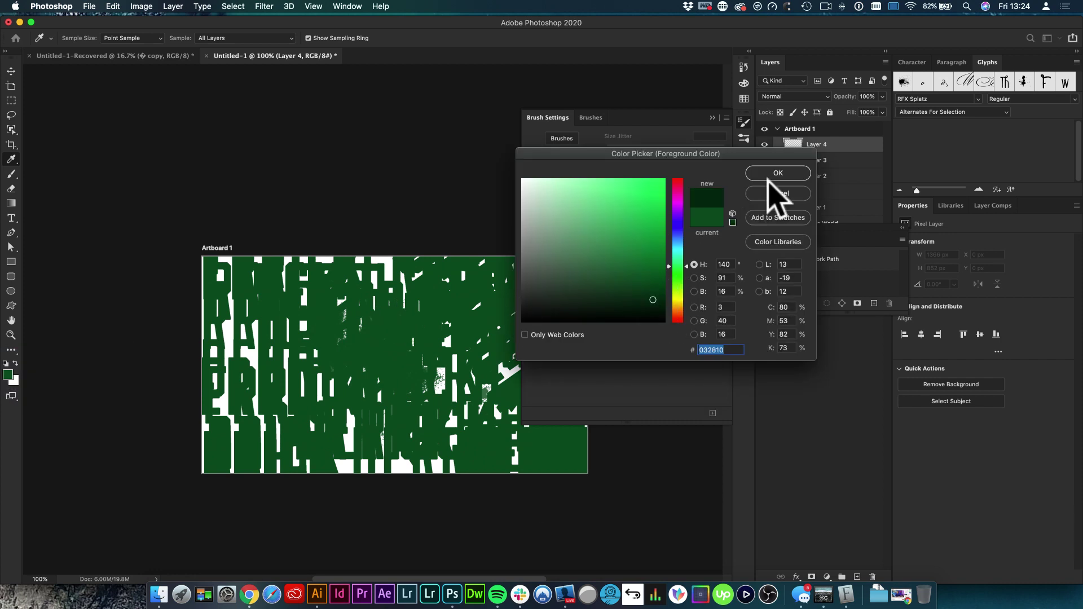
pyautogui.click(778, 173)
pyautogui.click(744, 138)
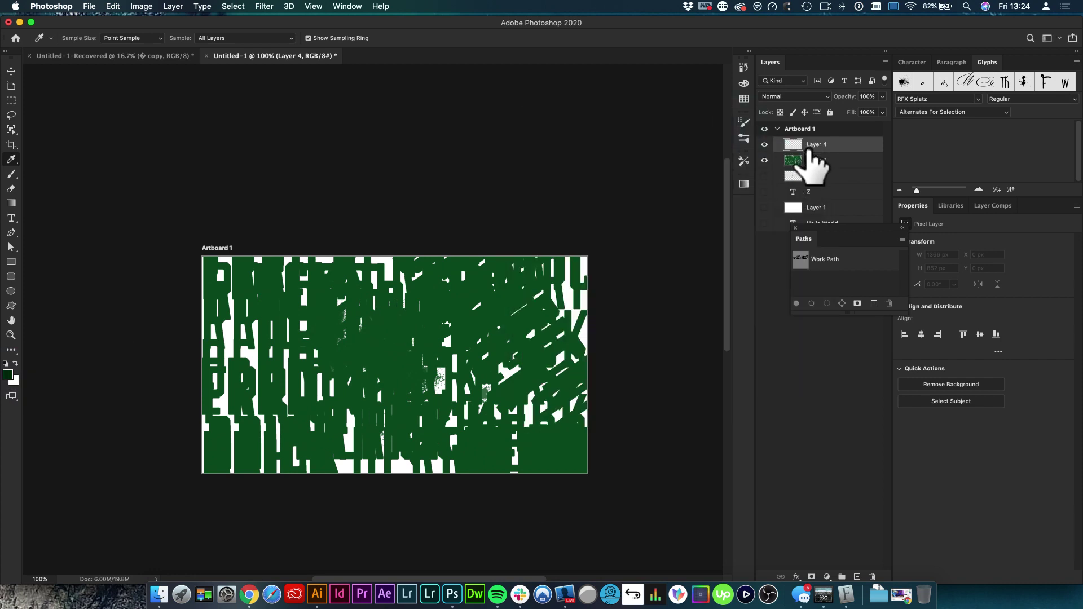
# Step: Paint overlapping dark green lettering strokes across the artboard on Layer 4 with the scattering brush
pyautogui.press('b')
pyautogui.click(417, 341)
pyautogui.moveTo(302, 355)
pyautogui.mouseDown()
pyautogui.moveTo(357, 345)
pyautogui.moveTo(350, 395)
pyautogui.moveTo(407, 416)
pyautogui.moveTo(485, 334)
pyautogui.moveTo(411, 302)
pyautogui.moveTo(206, 290)
pyautogui.moveTo(213, 430)
pyautogui.moveTo(434, 439)
pyautogui.moveTo(542, 423)
pyautogui.moveTo(497, 412)
pyautogui.moveTo(514, 417)
pyautogui.mouseUp()
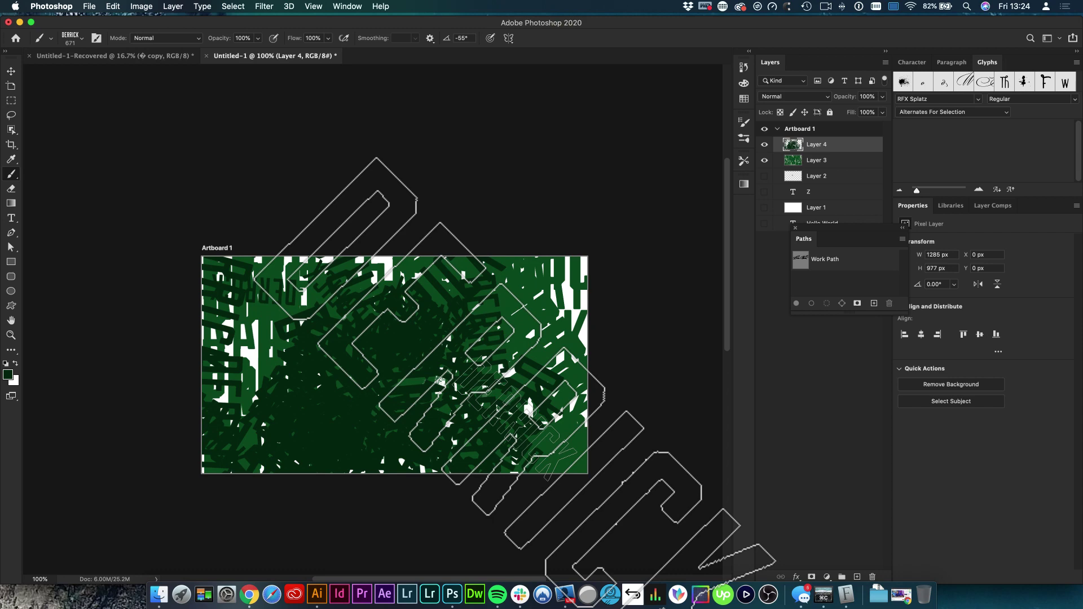
pyautogui.moveTo(513, 417)
pyautogui.mouseDown()
pyautogui.moveTo(271, 372)
pyautogui.moveTo(157, 314)
pyautogui.moveTo(447, 278)
pyautogui.moveTo(737, 290)
pyautogui.moveTo(748, 243)
pyautogui.mouseUp()
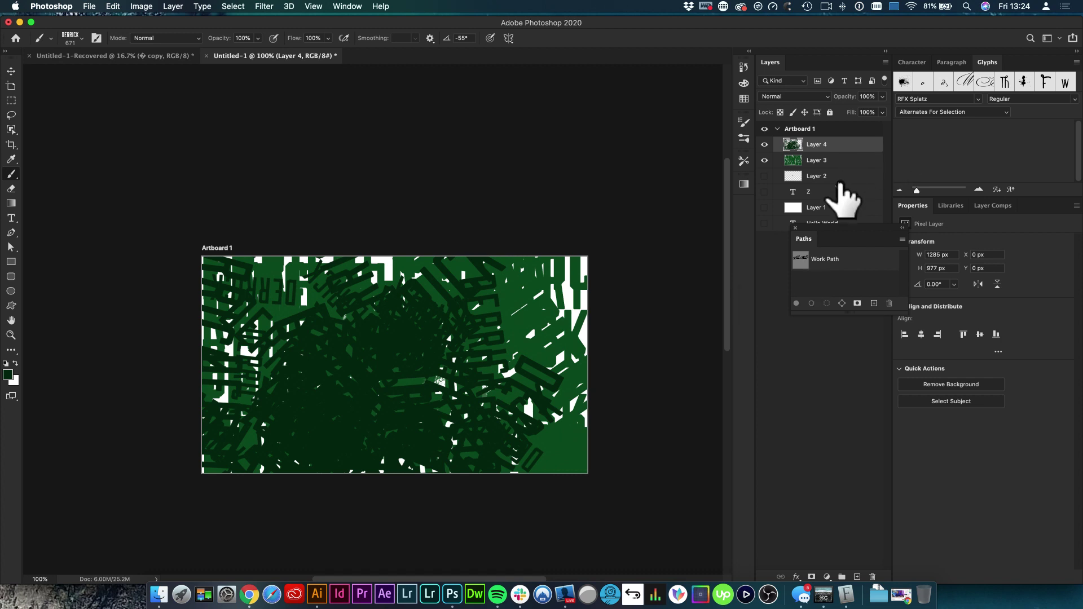
# Step: Select the Z glyph layer and make only its pink splatter visible, moving the Paths panel clear of the layer list
pyautogui.click(816, 192)
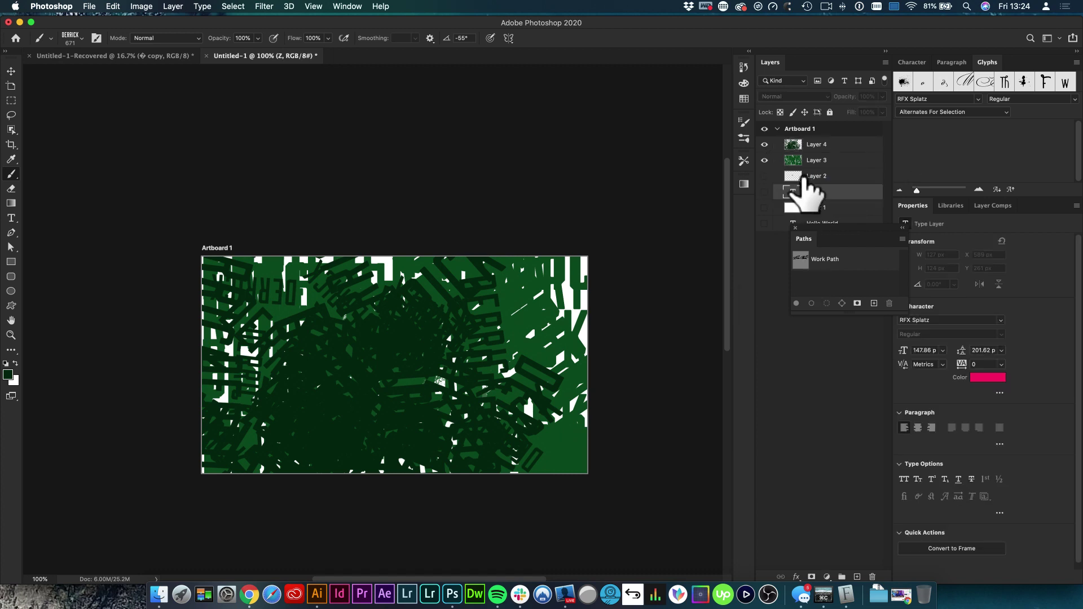
pyautogui.click(764, 129)
pyautogui.click(766, 193)
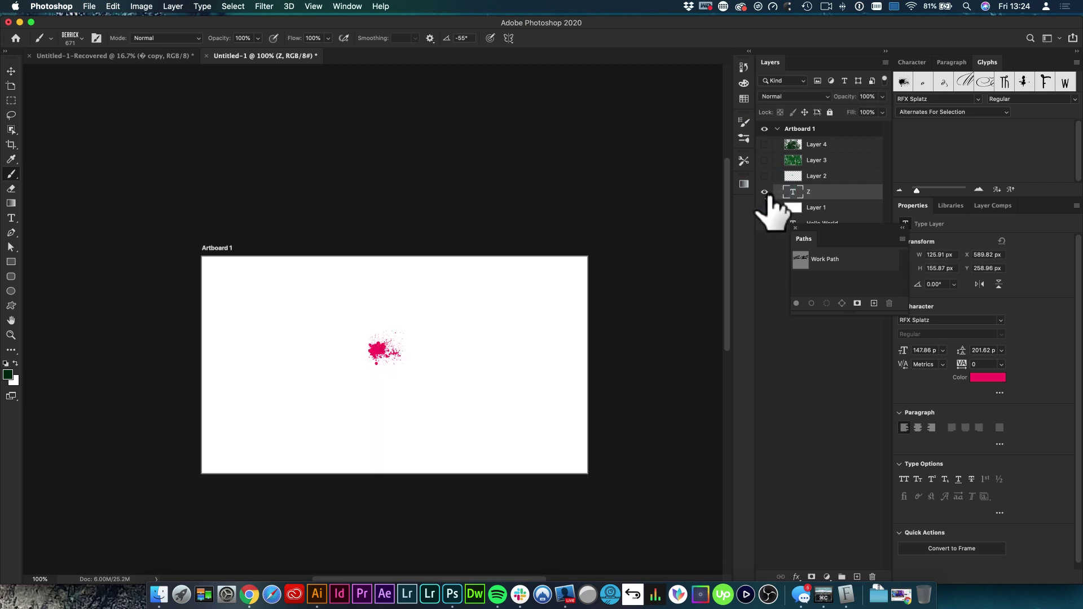
pyautogui.keyDown('super'); pyautogui.click(393, 362); pyautogui.keyUp('super')
pyautogui.press('v')
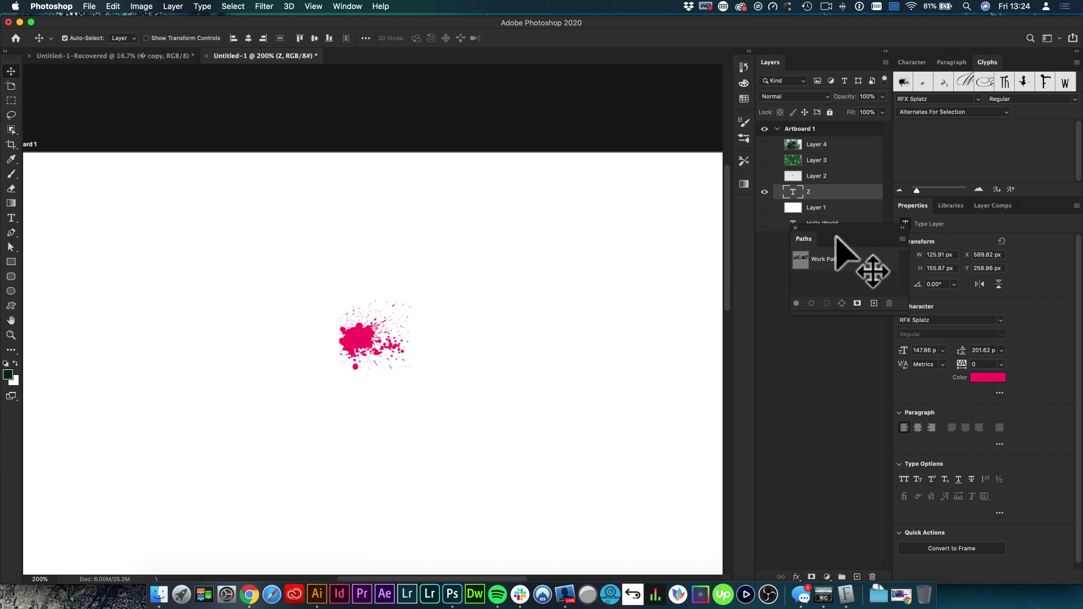
pyautogui.moveTo(845, 226); pyautogui.dragTo(805, 257)
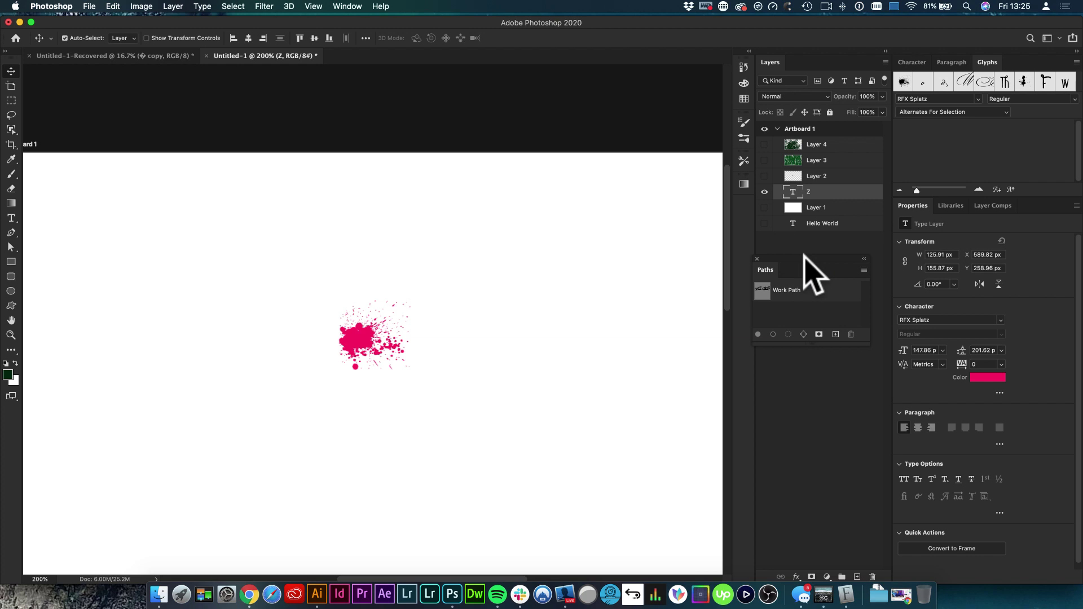
pyautogui.rightClick(836, 210)
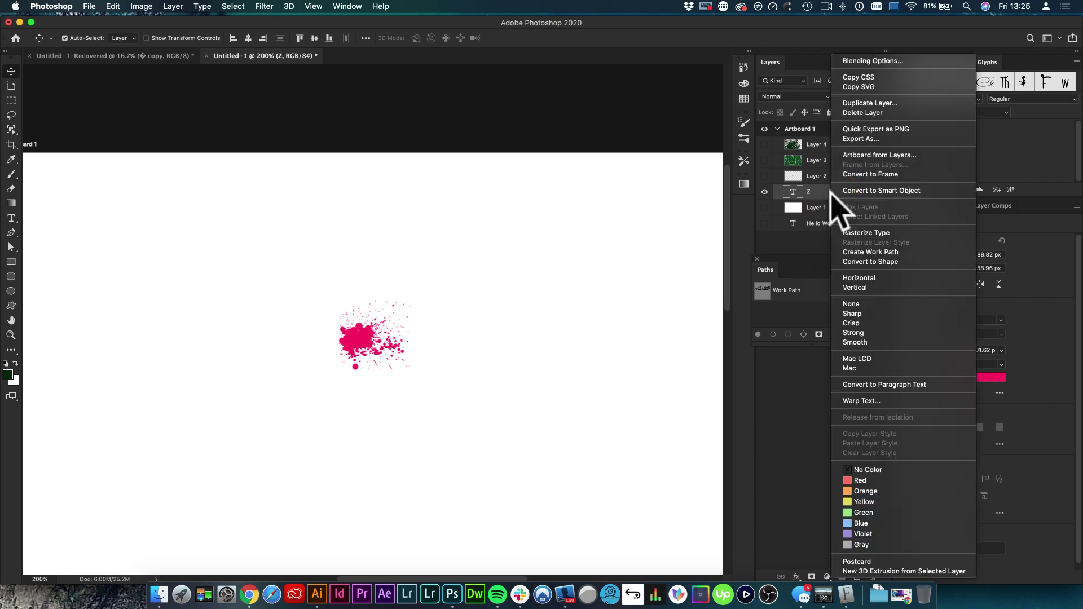
pyautogui.click(864, 141)
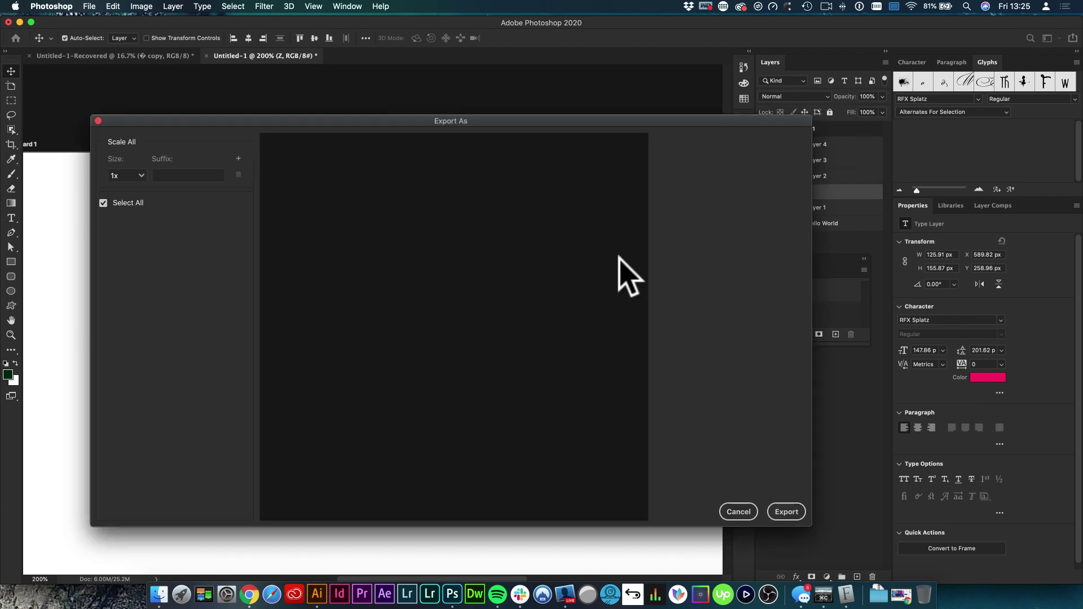
pyautogui.click(738, 512)
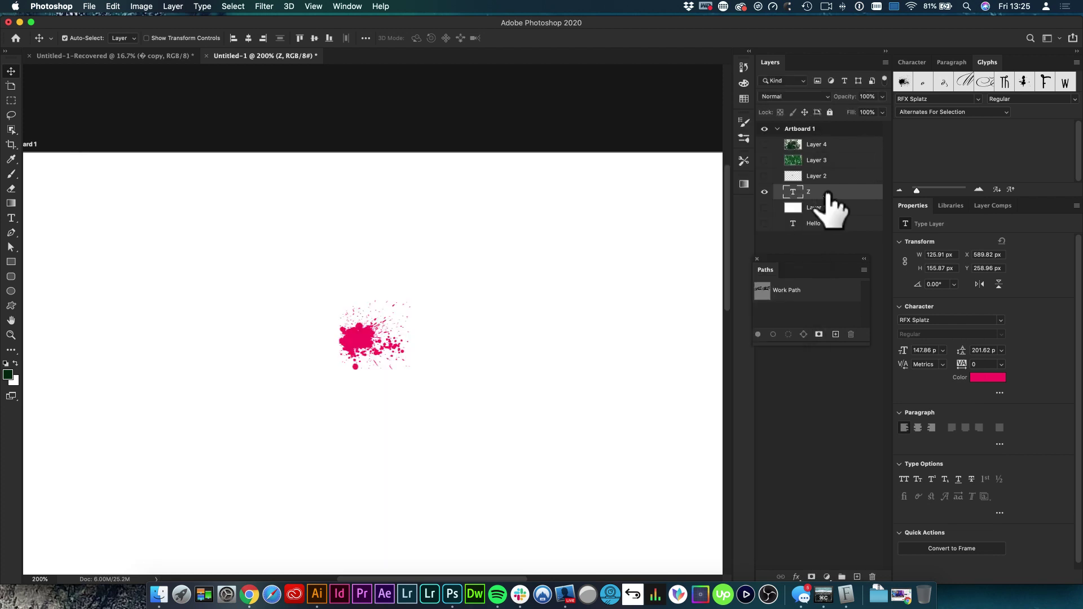
# Step: Convert the Z type layer to a shape and export it in SVG format to the Desktop as Z.svg
pyautogui.rightClick(813, 191)
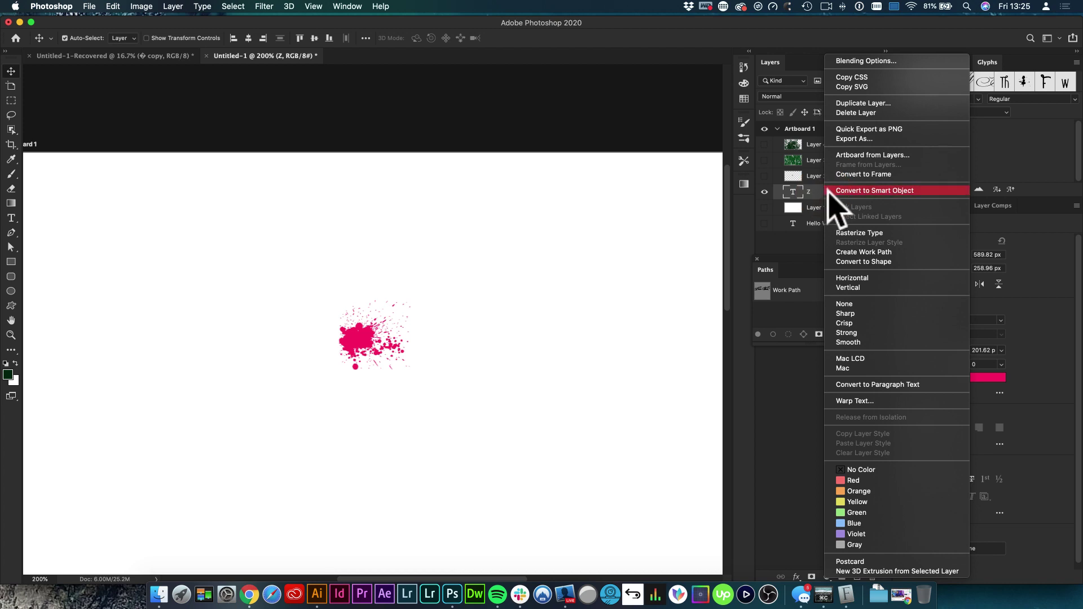
pyautogui.click(865, 261)
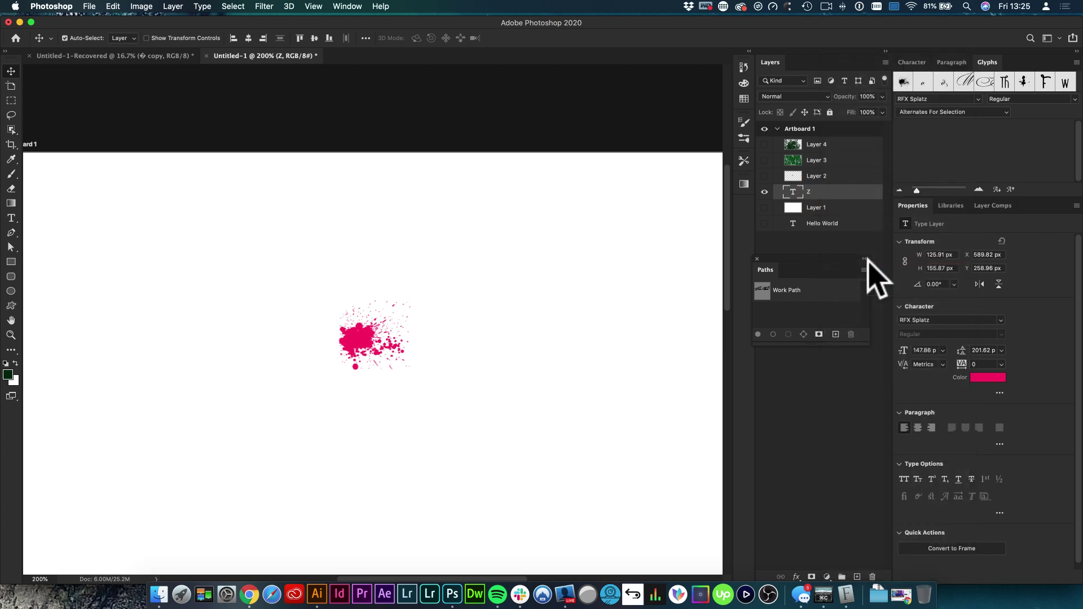
pyautogui.rightClick(828, 193)
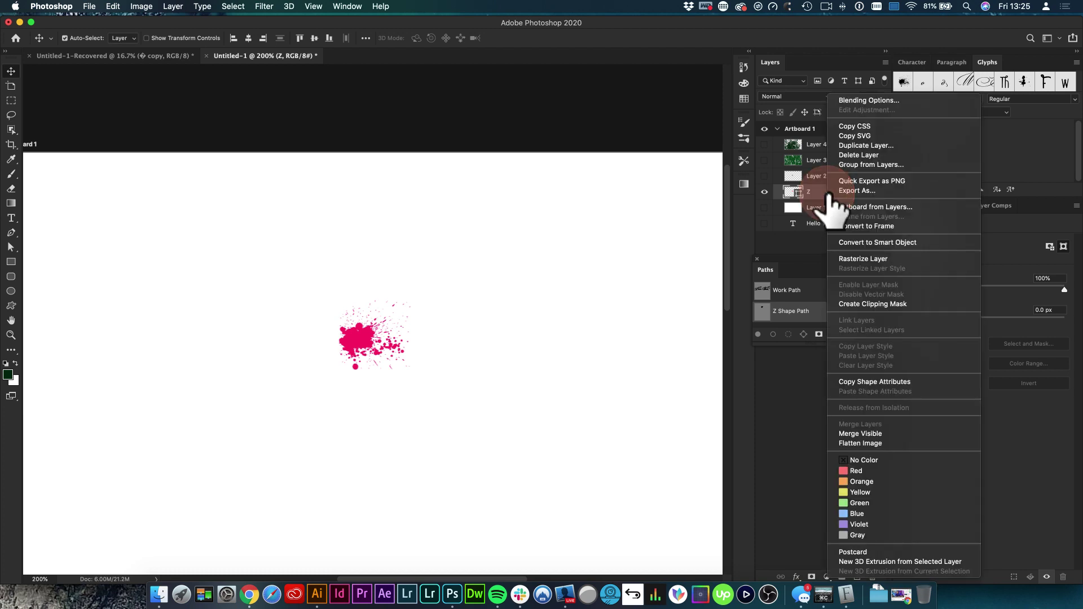
pyautogui.click(857, 190)
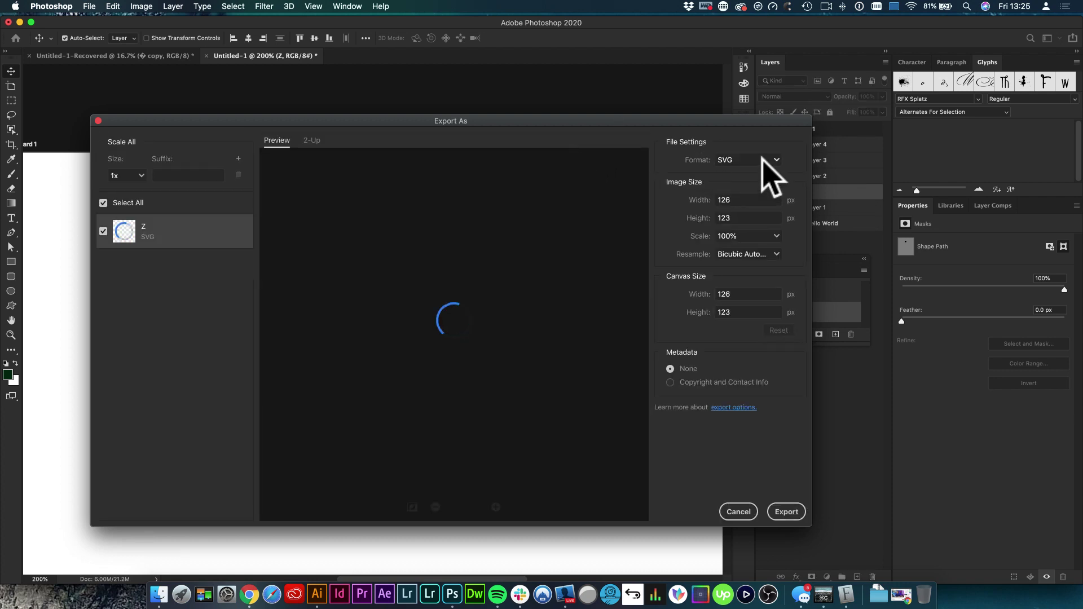
pyautogui.click(758, 161)
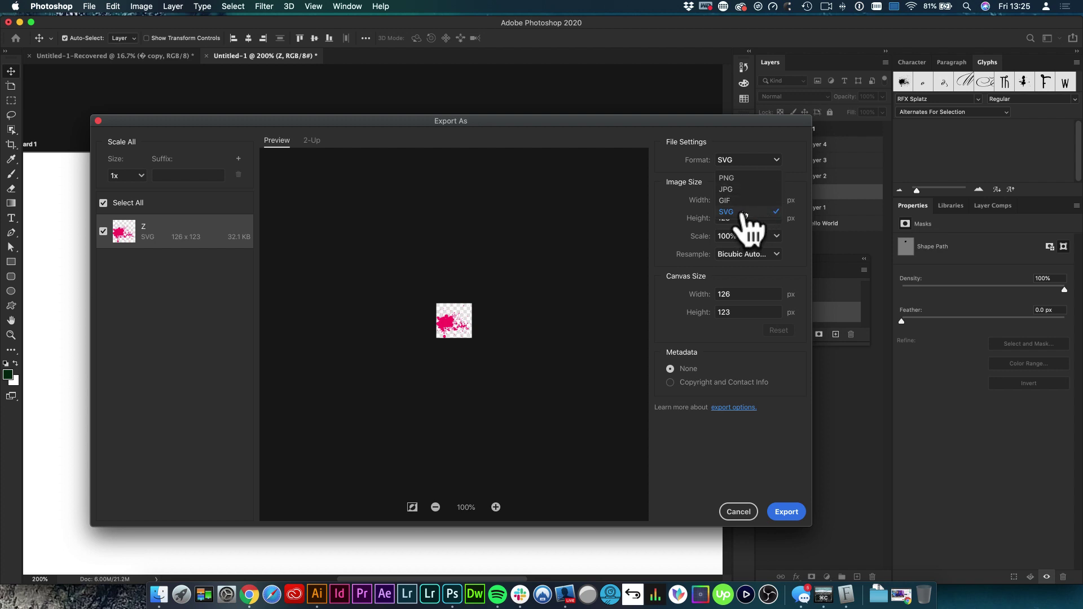
pyautogui.click(796, 512)
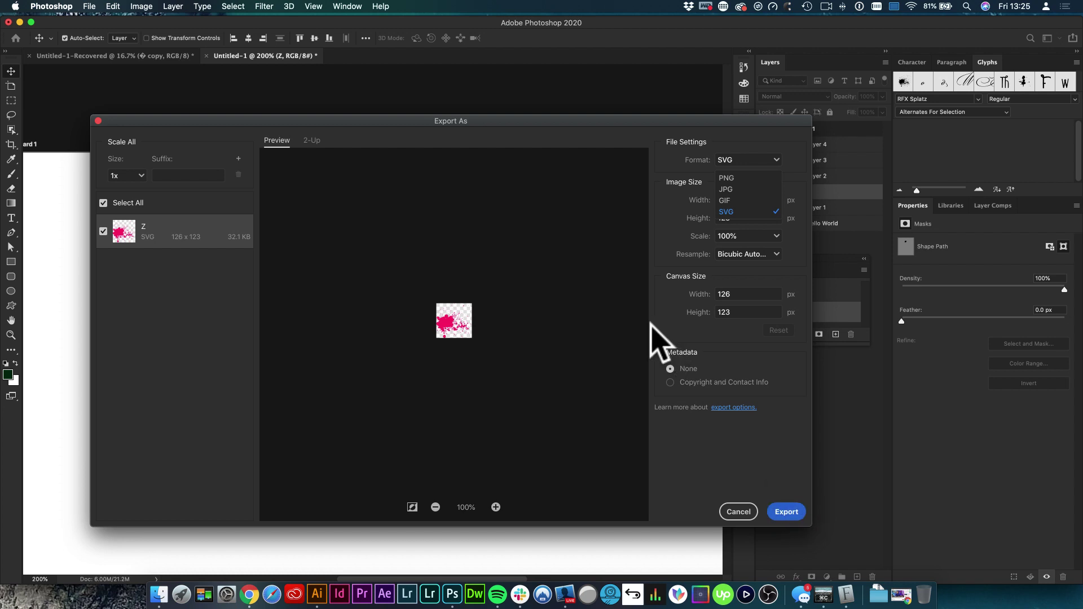
pyautogui.click(793, 507)
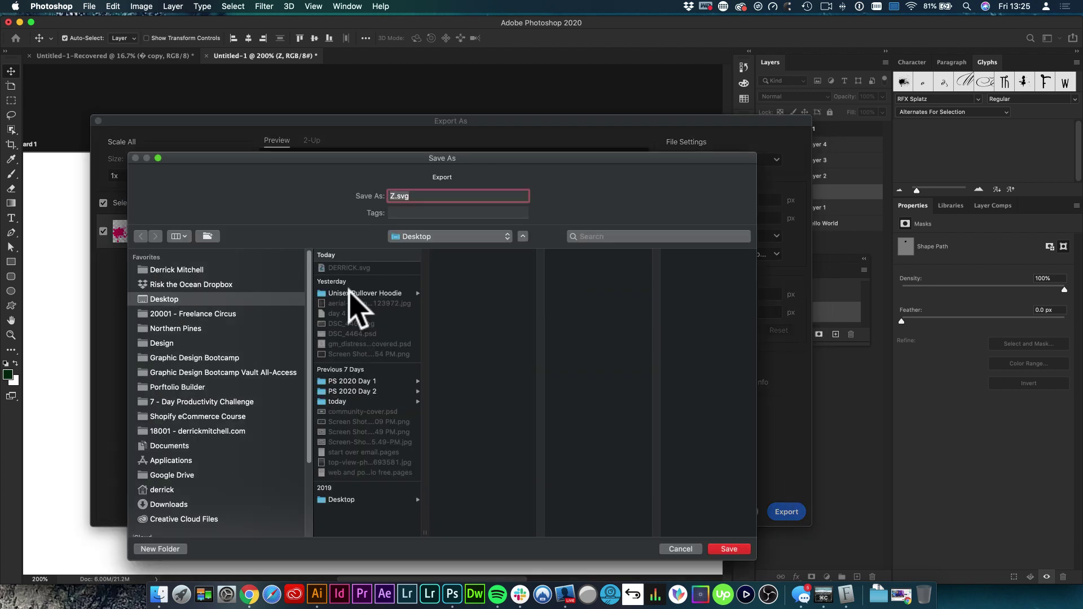
pyautogui.click(735, 551)
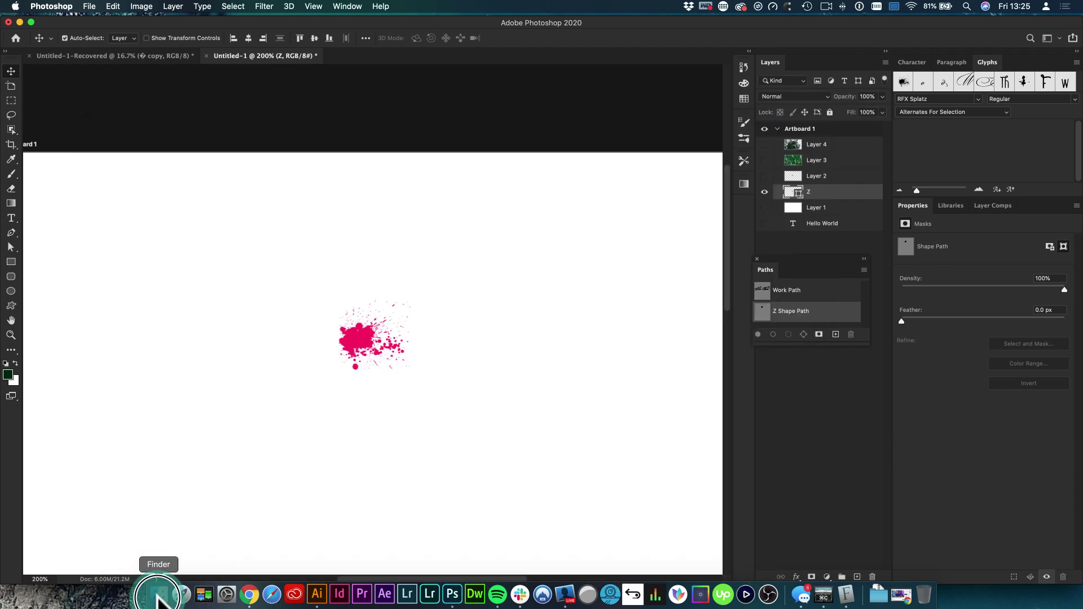
# Step: Switch to Finder, locate Z.svg on the Desktop and open it in Illustrator
pyautogui.click(159, 596)
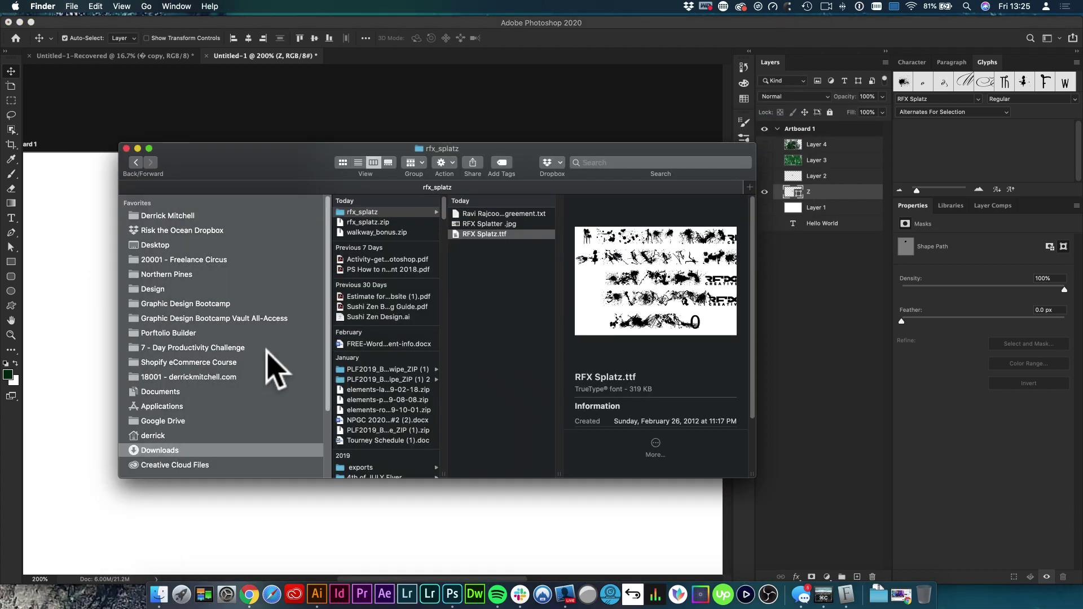
pyautogui.click(179, 244)
pyautogui.moveTo(323, 165); pyautogui.dragTo(289, 153)
pyautogui.click(321, 214)
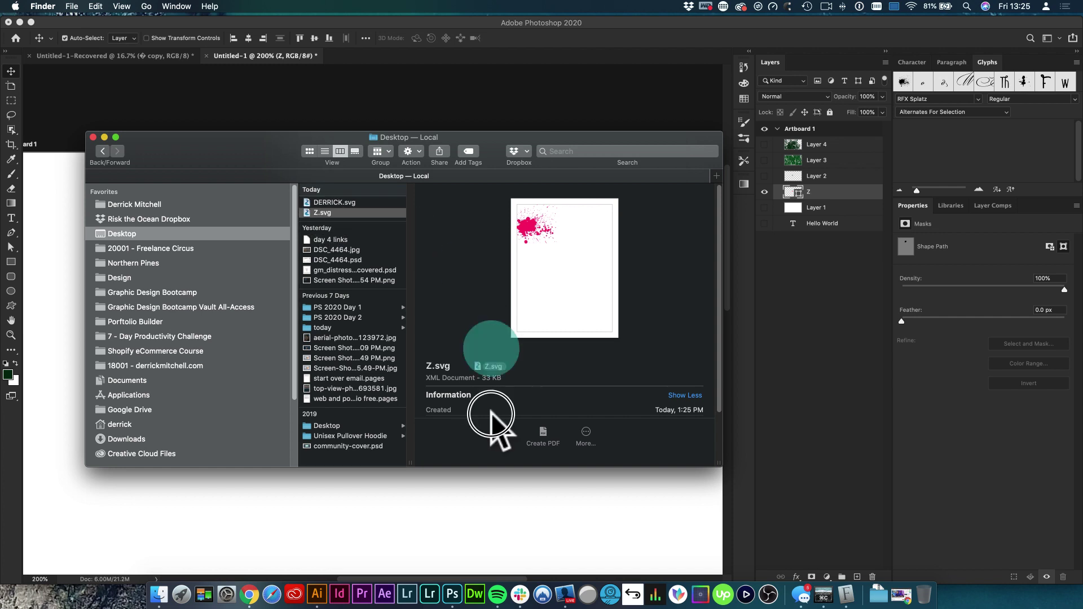
pyautogui.click(317, 593)
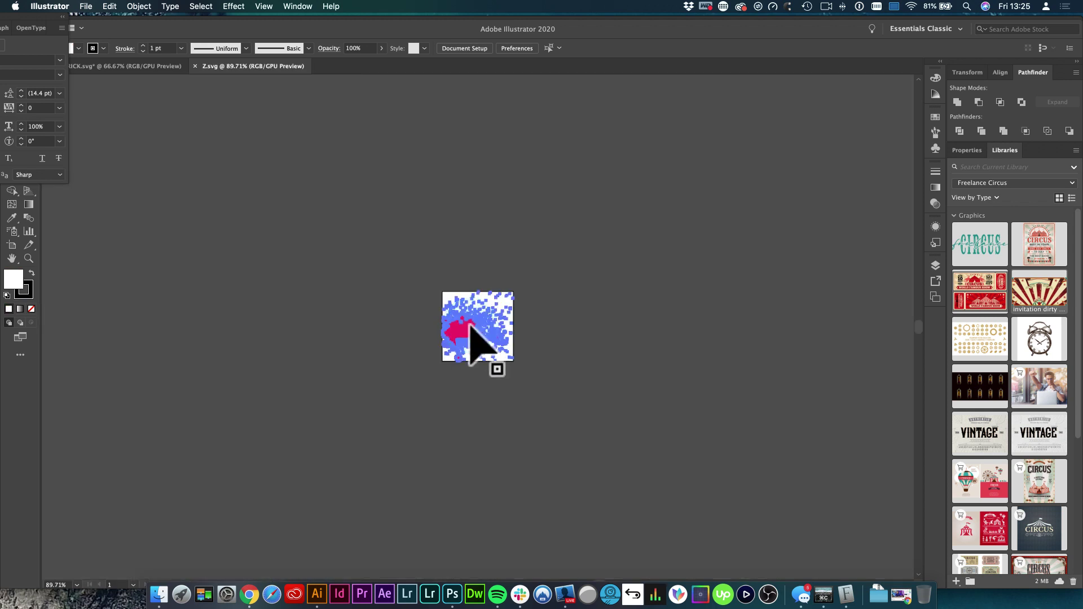
# Step: Select the splatter artwork in Z.svg, change its fill to a dark maroon and deselect it
pyautogui.click(470, 328)
pyautogui.keyDown('super'); pyautogui.click(529, 375); pyautogui.keyUp('super')
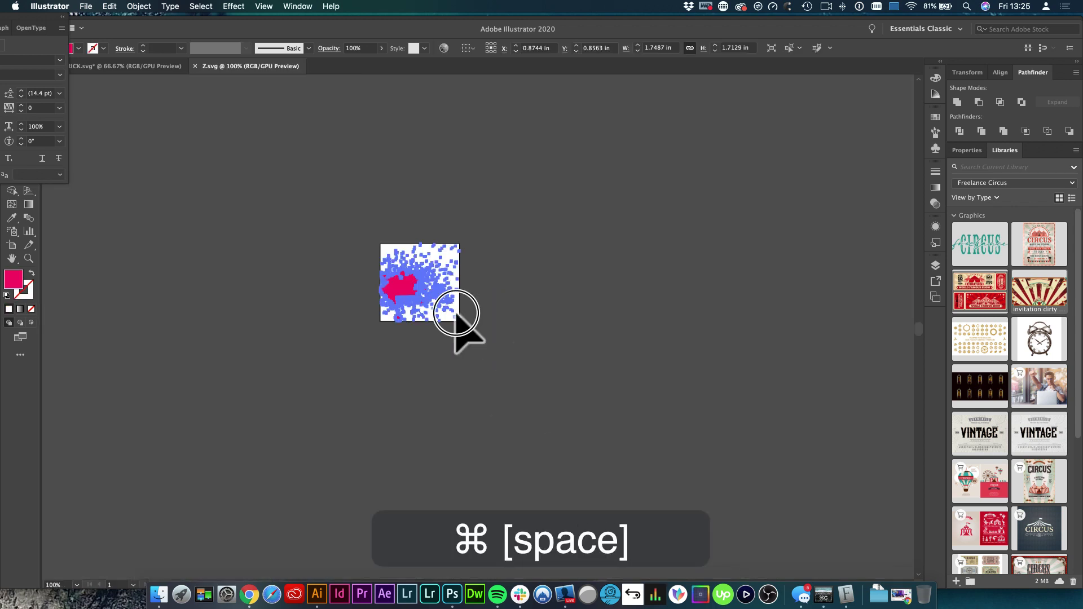
pyautogui.keyDown('super'); pyautogui.click(440, 300); pyautogui.keyUp('super')
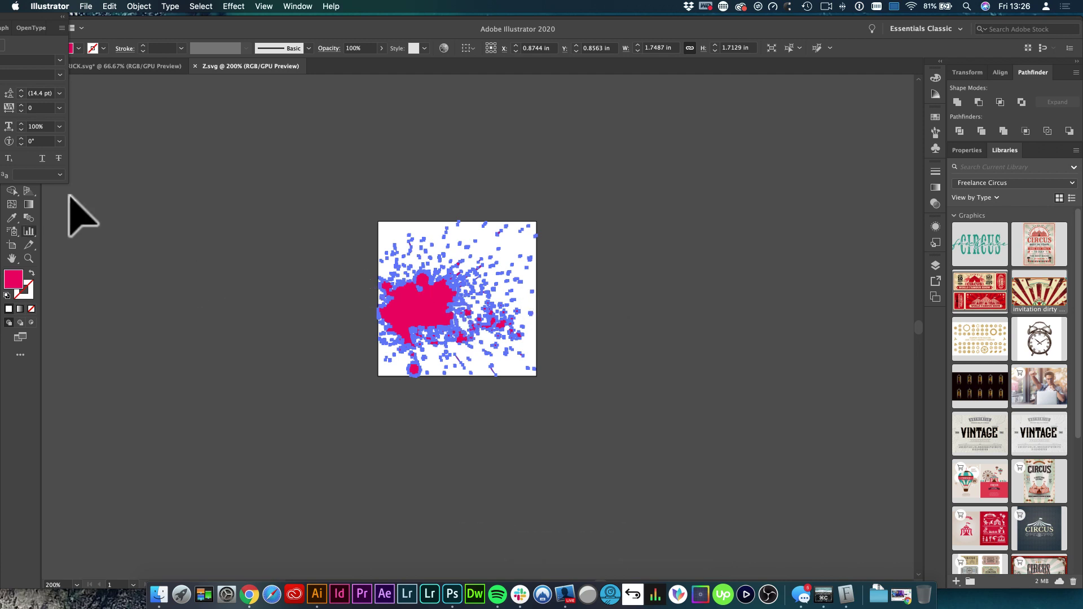
pyautogui.doubleClick(14, 279)
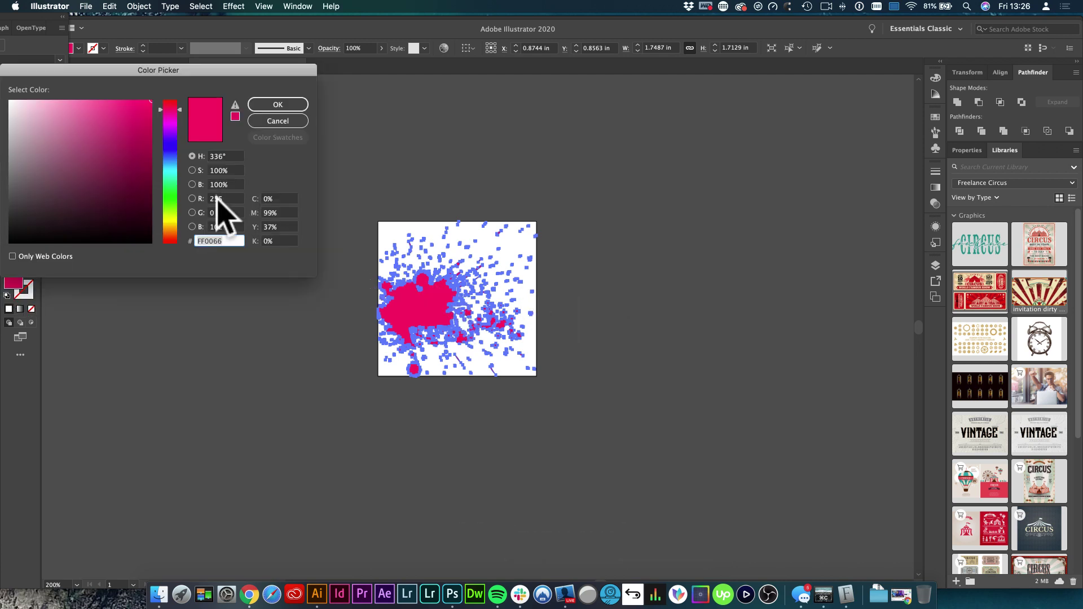
pyautogui.click(117, 189)
pyautogui.click(293, 107)
pyautogui.click(463, 214)
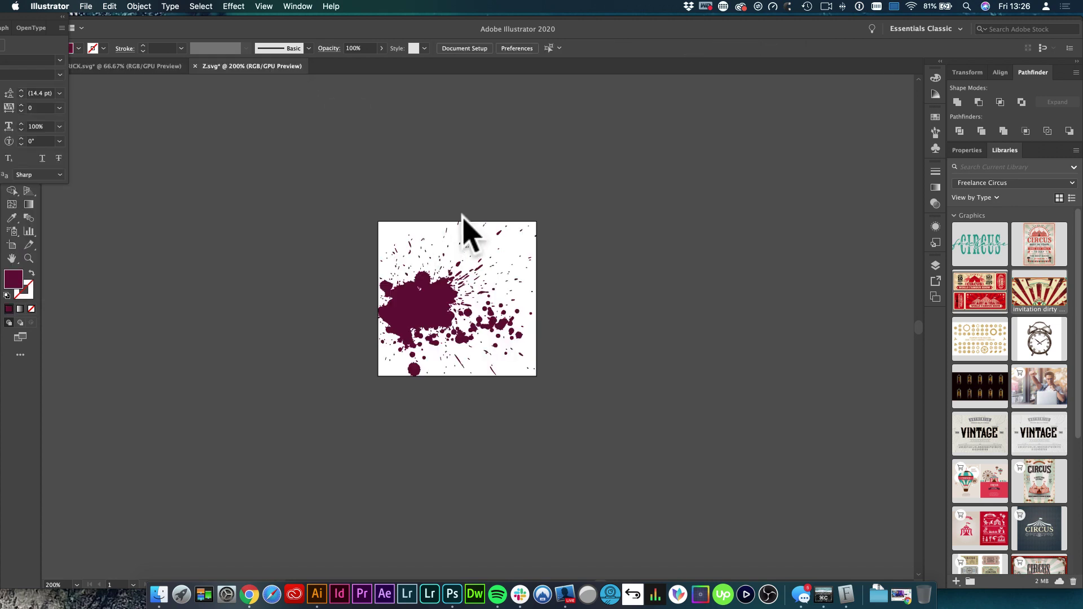
# Step: Try stretching the upper splatter points above the artboard with the Direct Selection tool, and undo the distortion
pyautogui.press('a')
pyautogui.moveTo(423, 176); pyautogui.dragTo(459, 184)
pyautogui.click(563, 251)
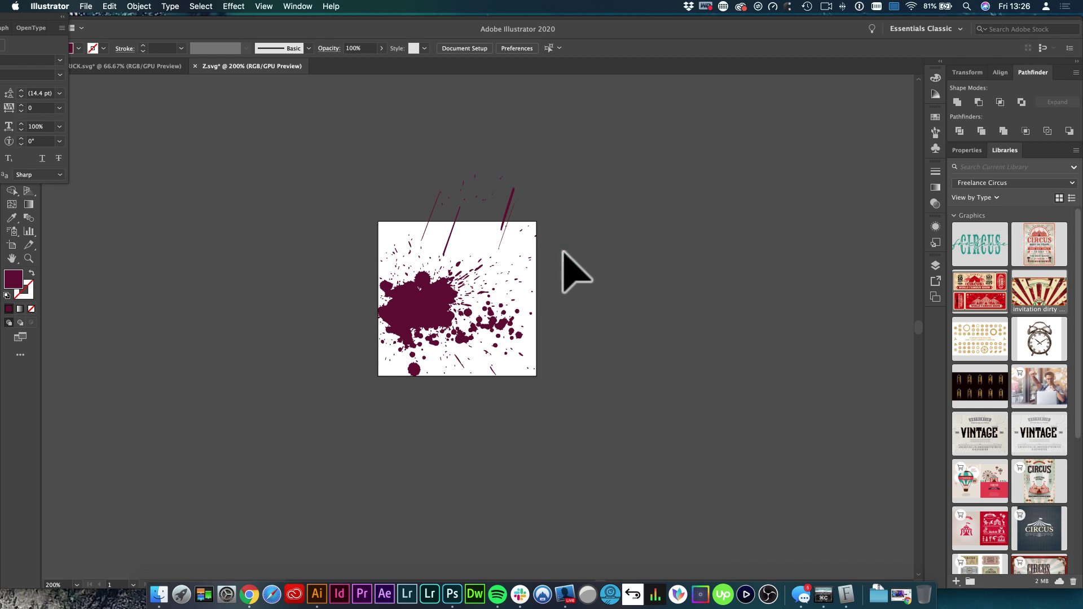
pyautogui.press('cmd+z')
pyautogui.click(553, 293)
pyautogui.press('cmd+z')
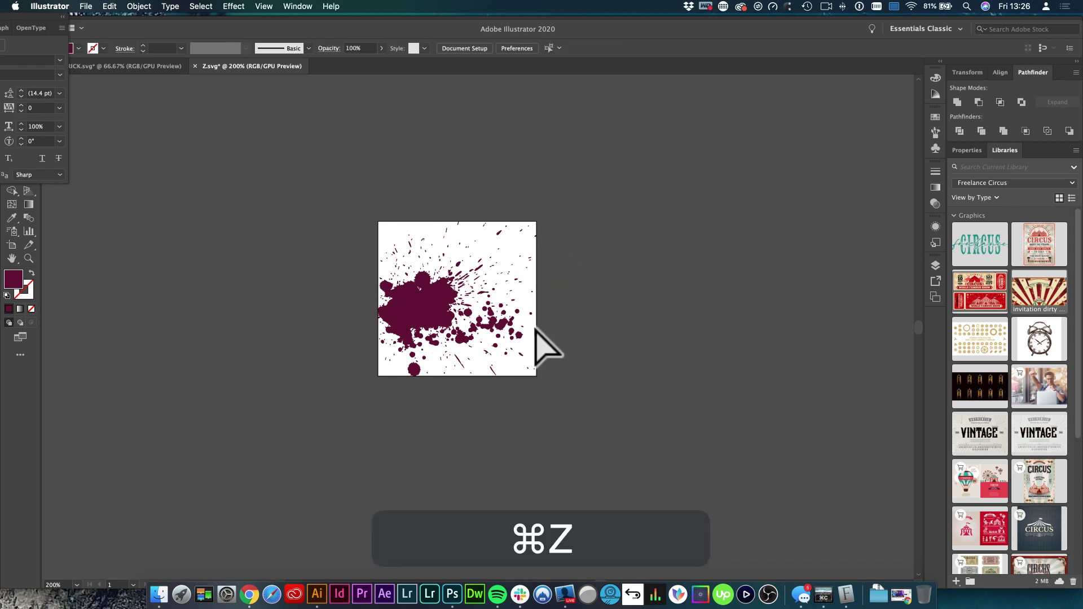
# Step: Switch back to Photoshop, shift the Paths panel slightly and bring up the Untitled-1-Recovered document
pyautogui.click(452, 593)
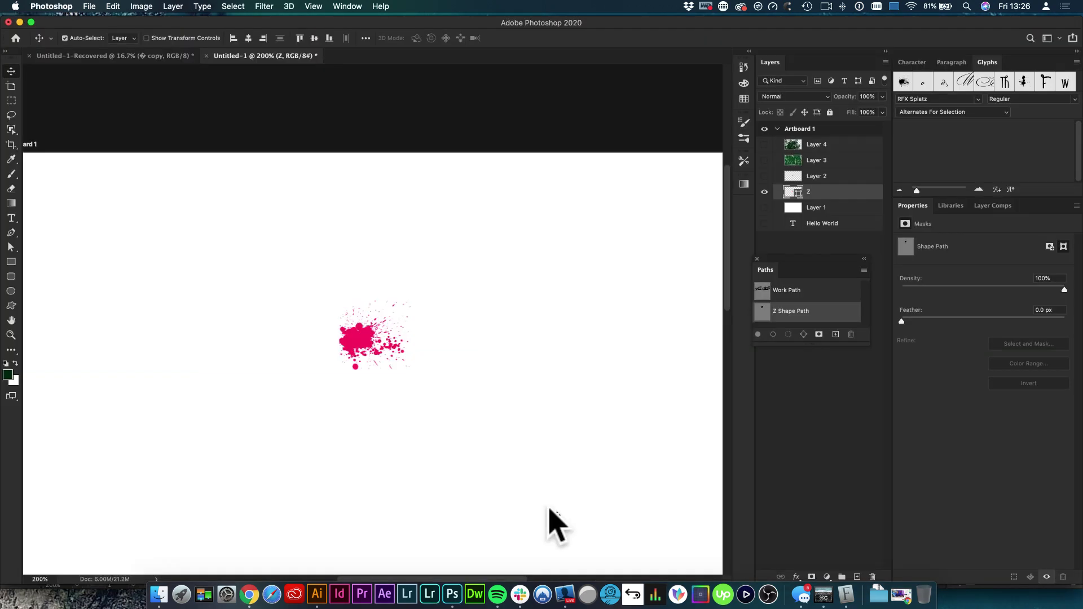
pyautogui.moveTo(786, 258)
pyautogui.mouseDown()
pyautogui.moveTo(805, 251)
pyautogui.moveTo(801, 259)
pyautogui.mouseUp()
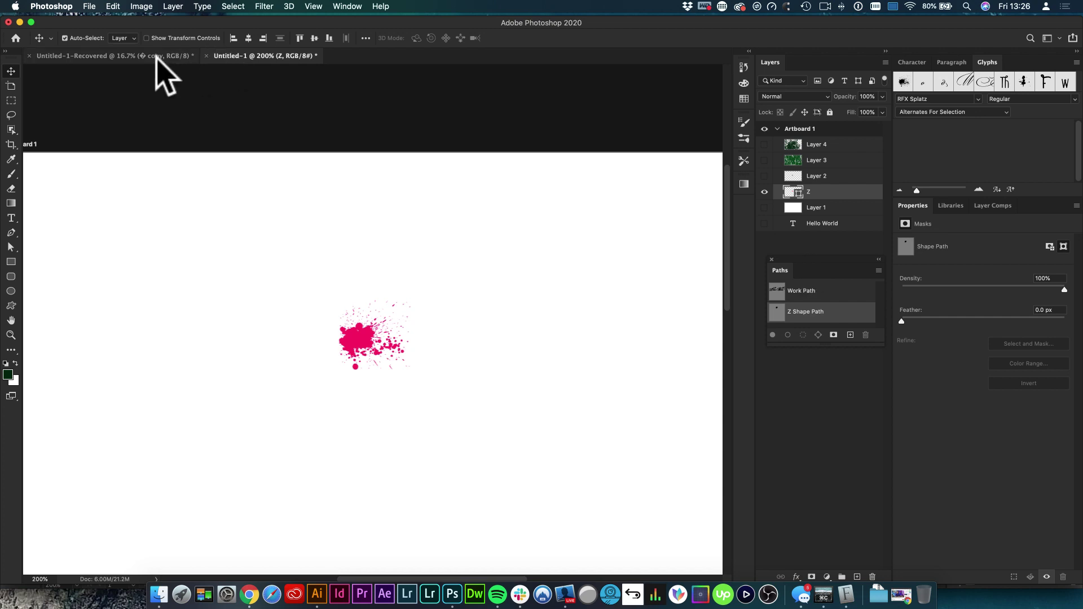
pyautogui.hotkey('ctrl', 'Tab')
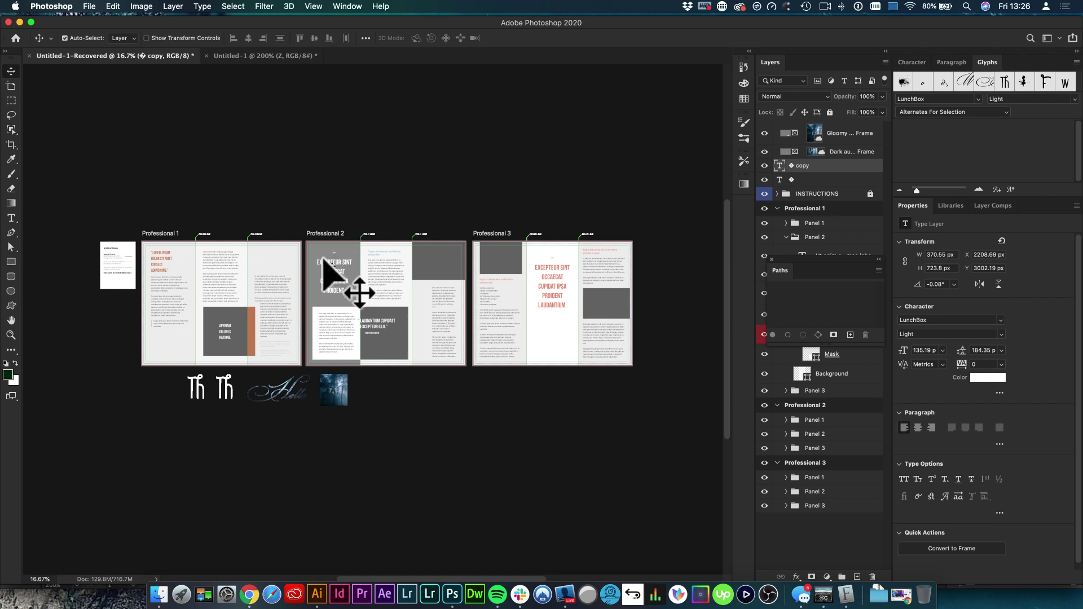
# Step: Add the text HELLO in LunchBox Light, 22 pt, on the empty canvas below the artboards
pyautogui.press('space')
pyautogui.scroll(-3, 327, 344)
pyautogui.hscroll(3, 327, 344)
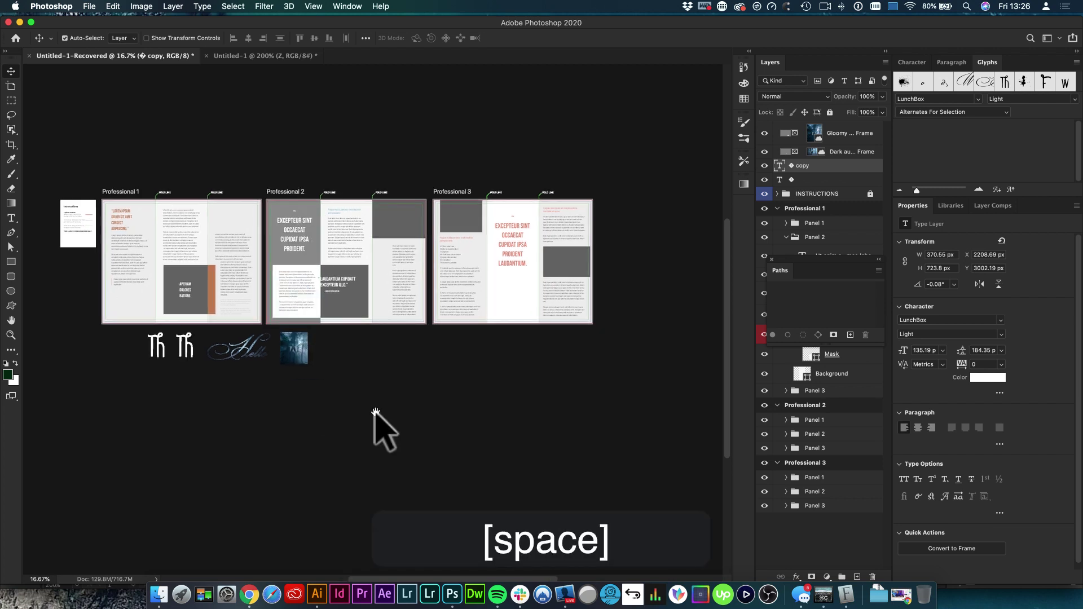
pyautogui.keyDown('super'); pyautogui.click(389, 373); pyautogui.keyUp('super')
pyautogui.moveTo(387, 387); pyautogui.dragTo(491, 300)
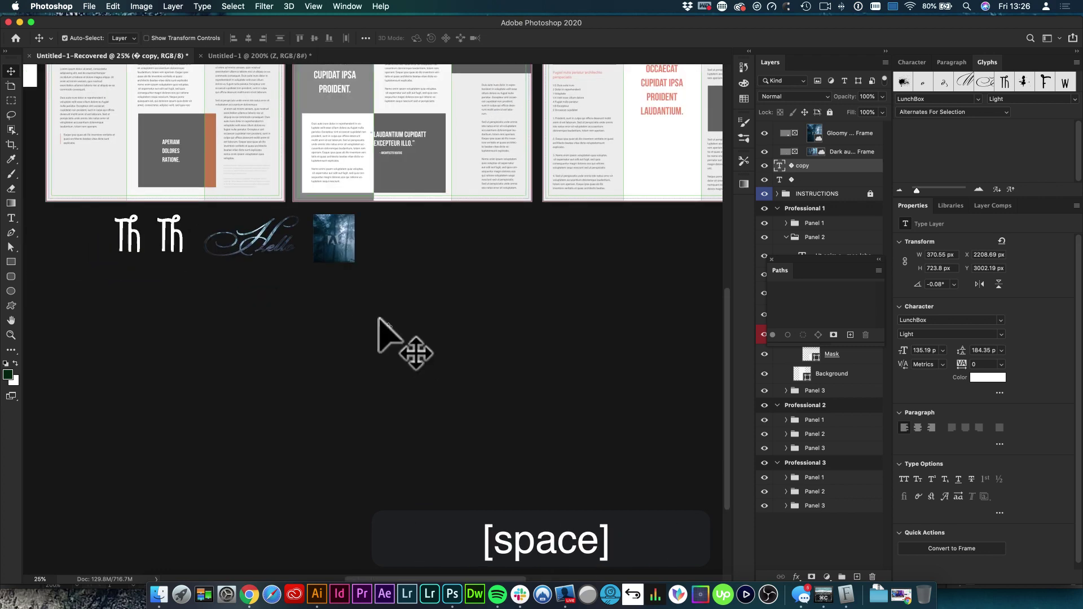
pyautogui.click(484, 303)
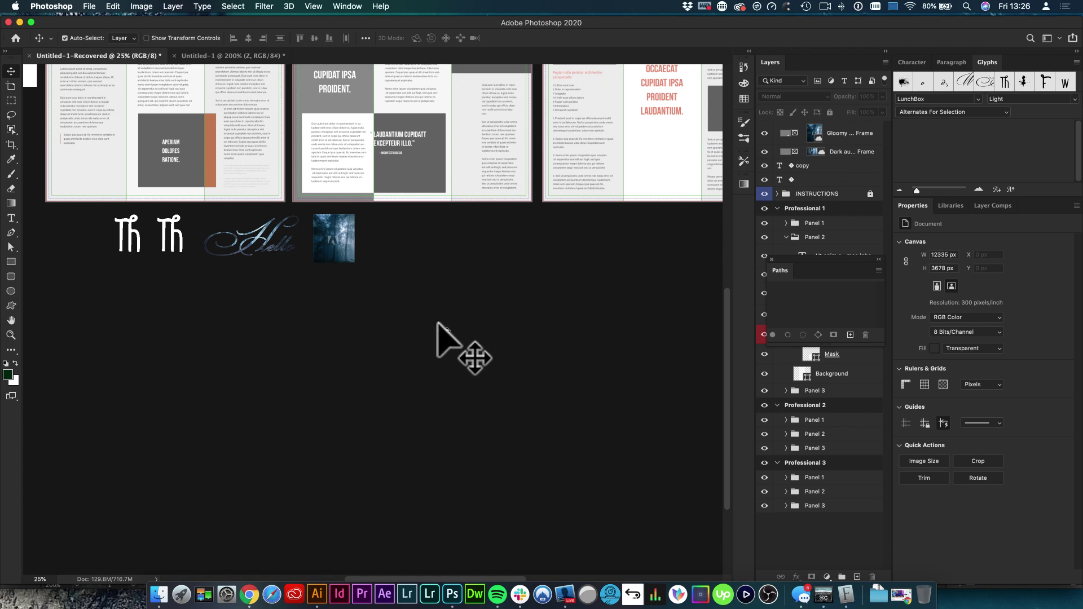
pyautogui.press('t')
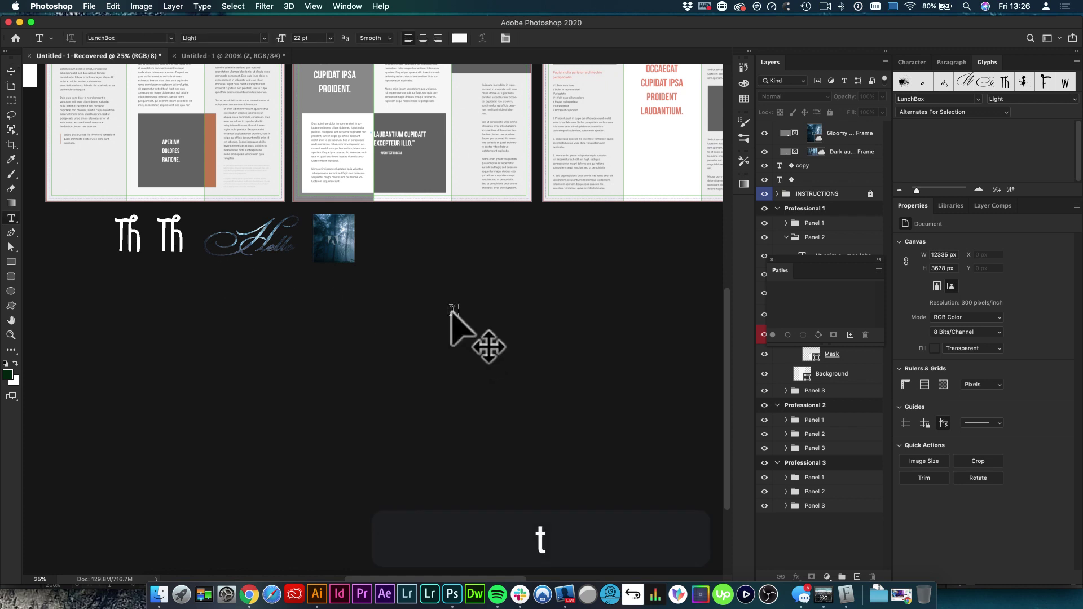
pyautogui.write('hello')
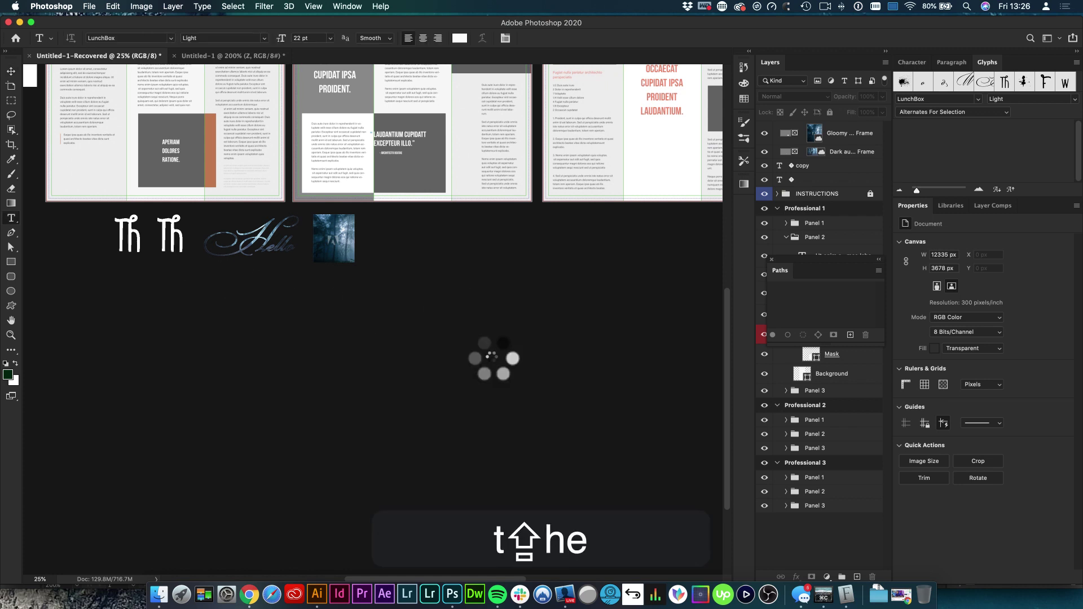
pyautogui.write('v')
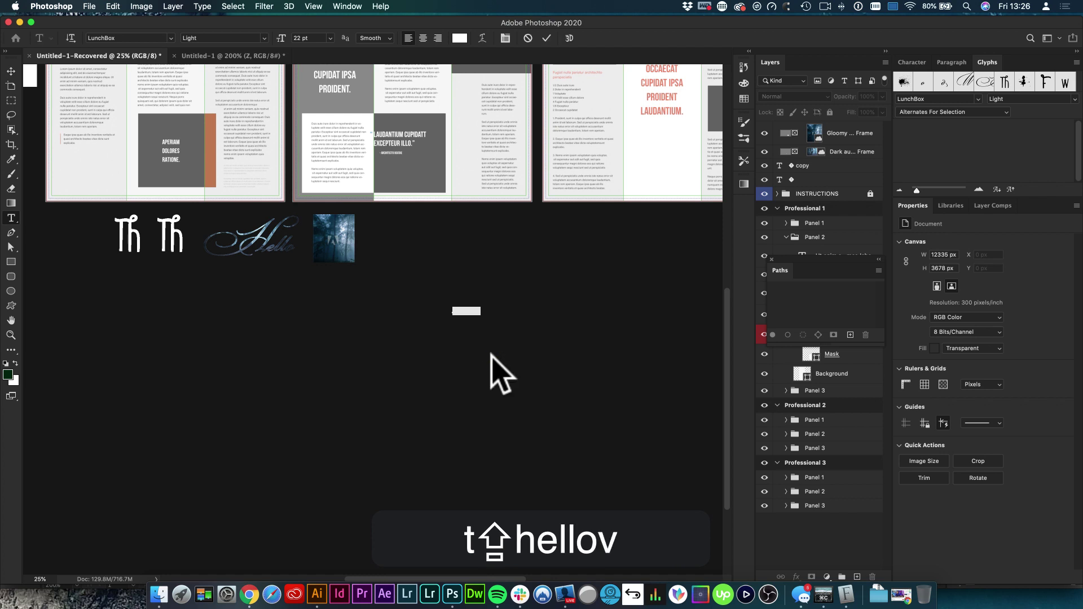
# Step: Scale the HELLO text up to about 1758 px wide and move it closer to the artboards
pyautogui.press('super+t')
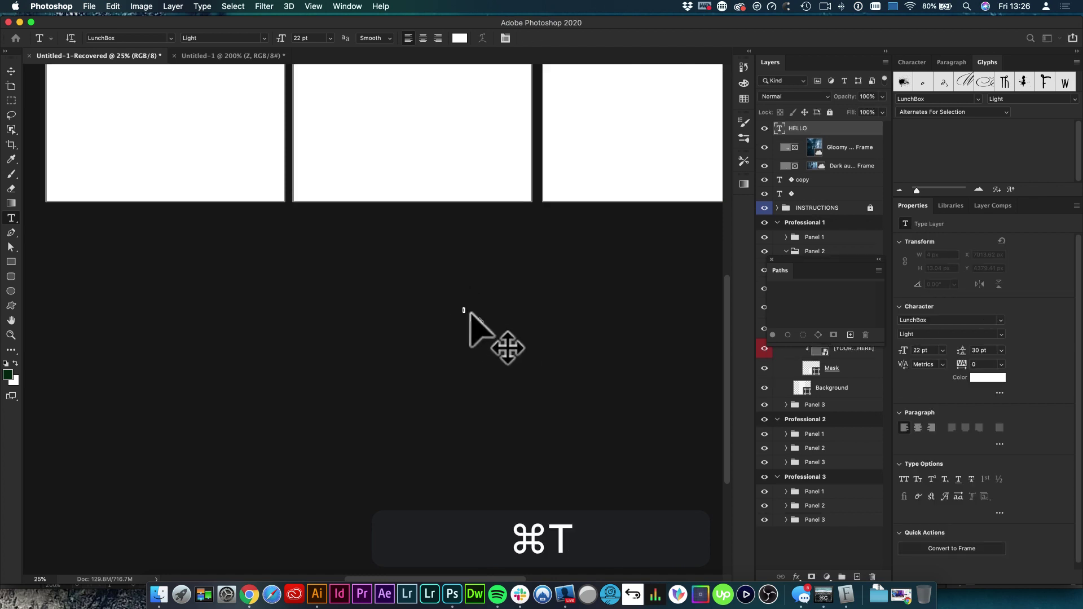
pyautogui.moveTo(466, 313); pyautogui.dragTo(576, 387)
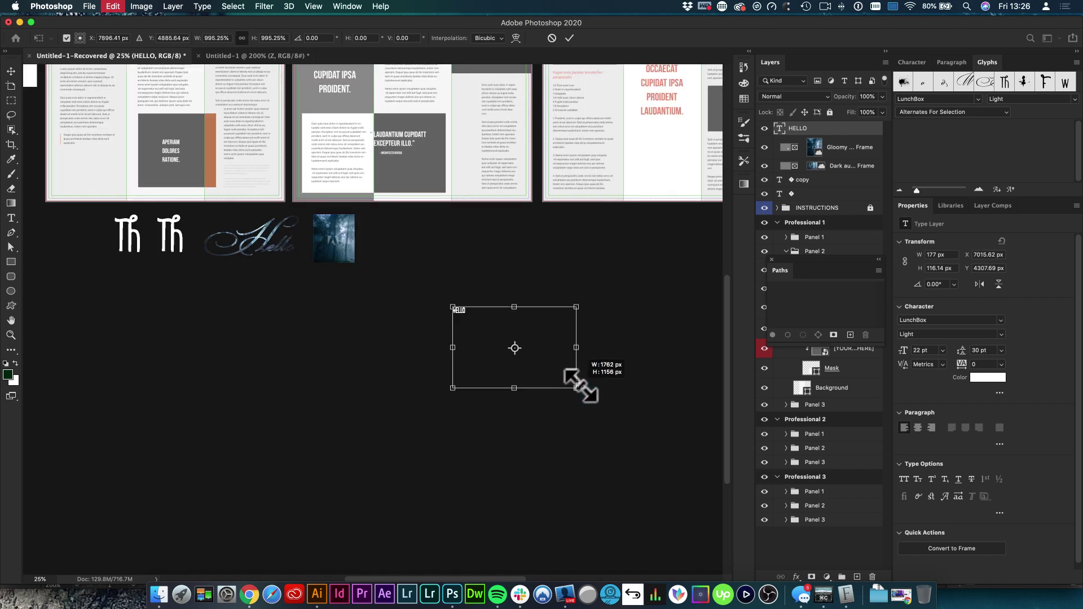
pyautogui.moveTo(576, 387); pyautogui.dragTo(575, 387)
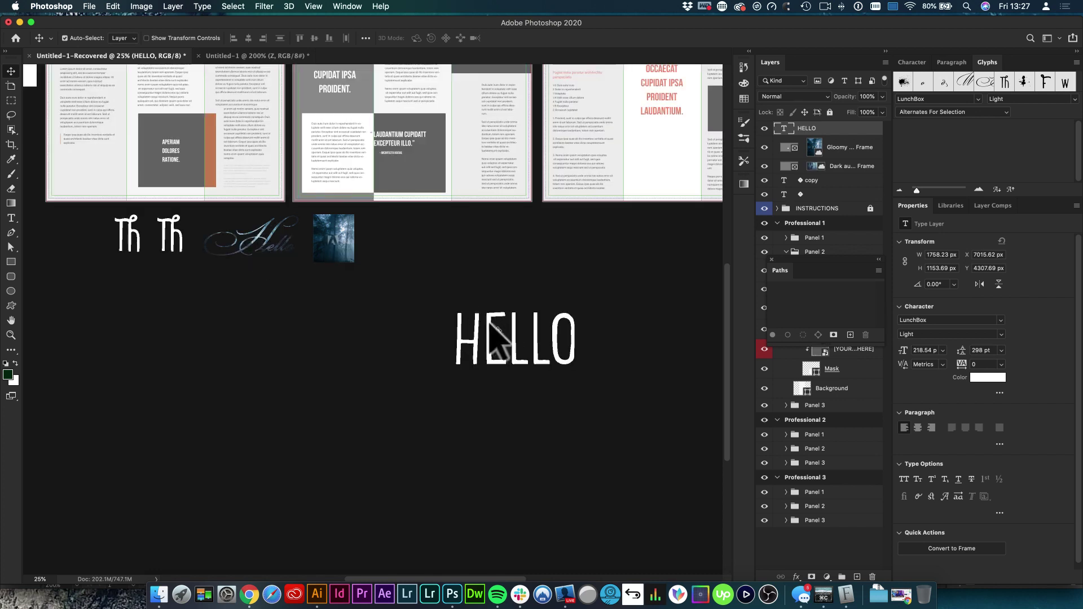
pyautogui.click(479, 307)
pyautogui.moveTo(479, 307); pyautogui.dragTo(458, 293)
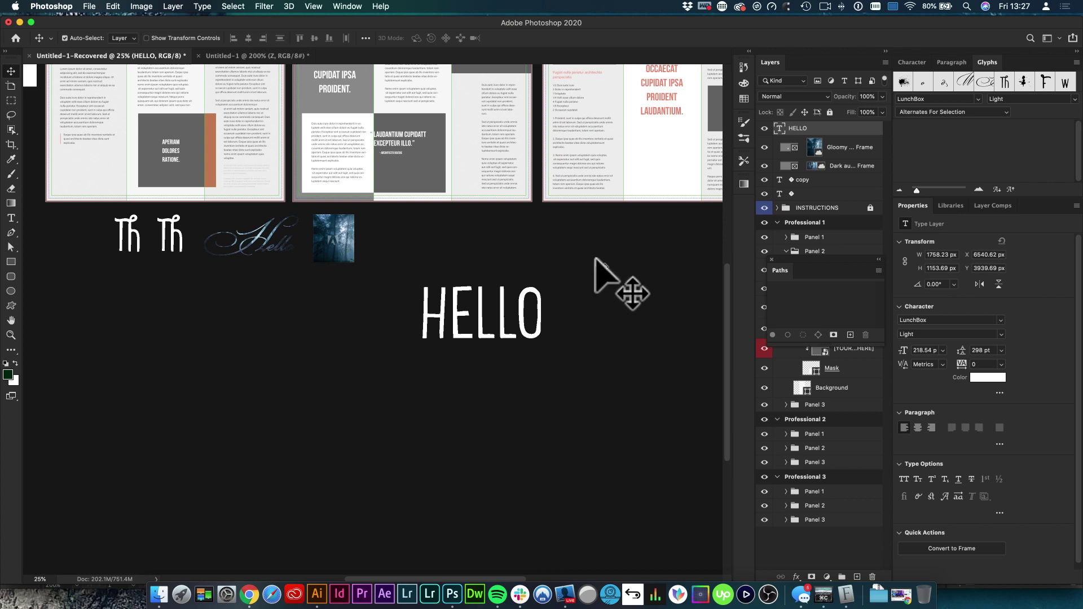
# Step: Convert the HELLO text layer to a 1678 × 737 px frame named HELLO and display its frame properties
pyautogui.rightClick(831, 135)
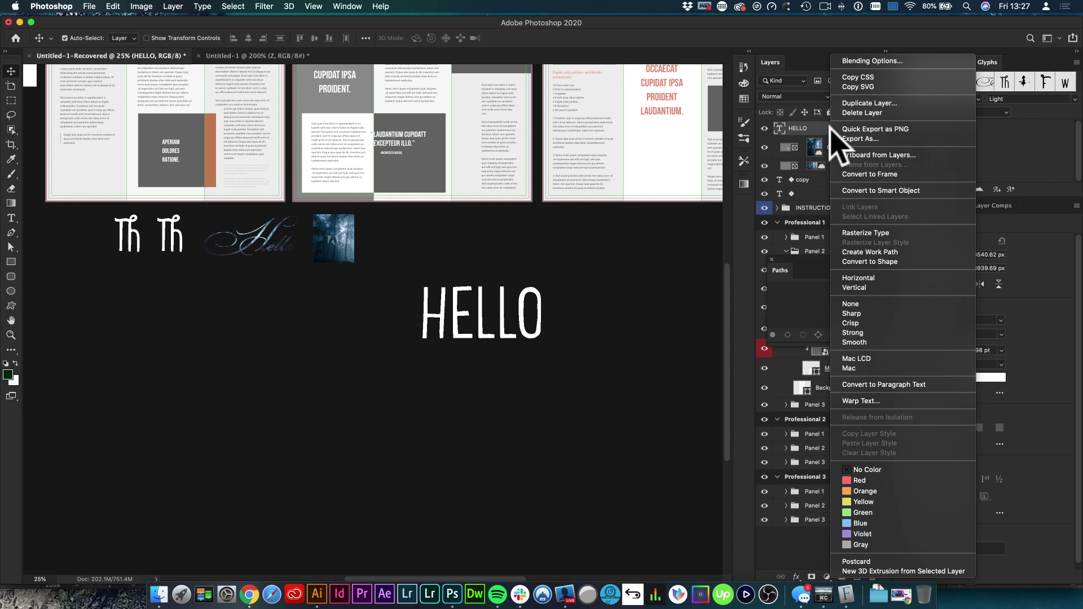
pyautogui.click(883, 174)
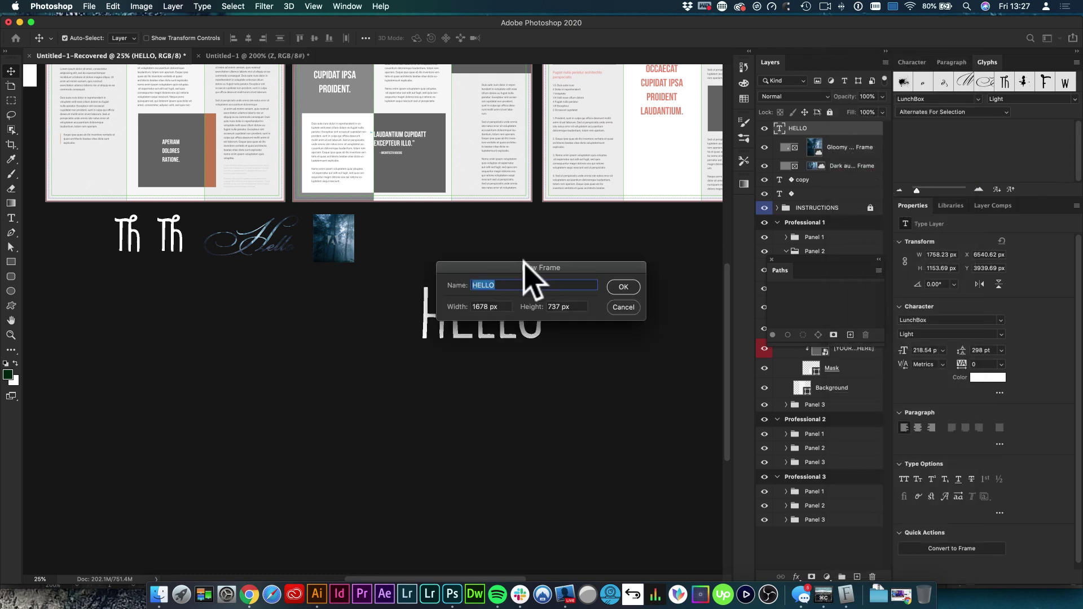
pyautogui.click(633, 286)
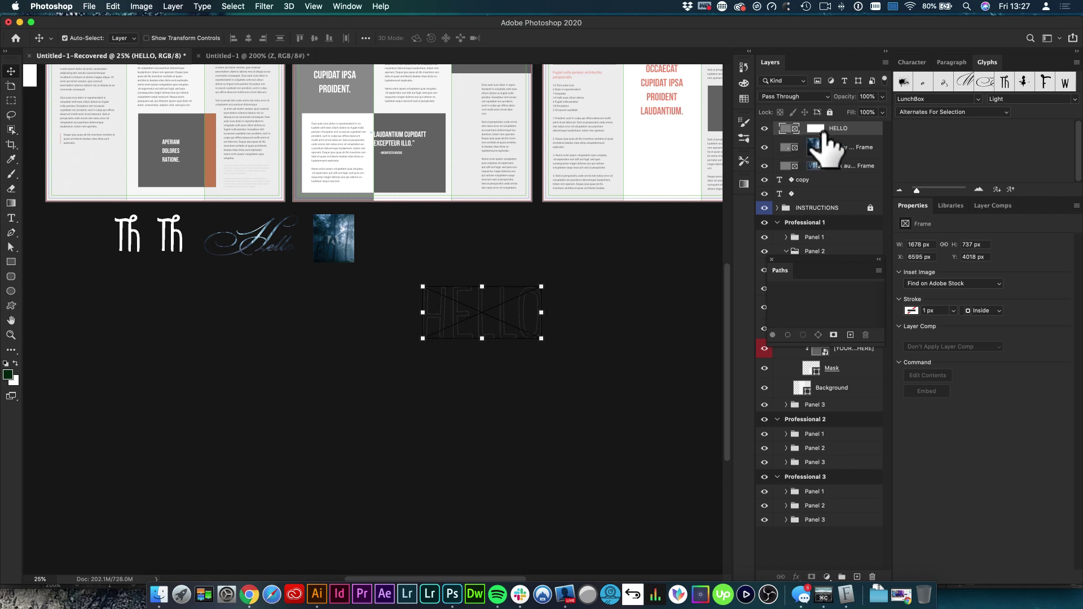
pyautogui.click(952, 207)
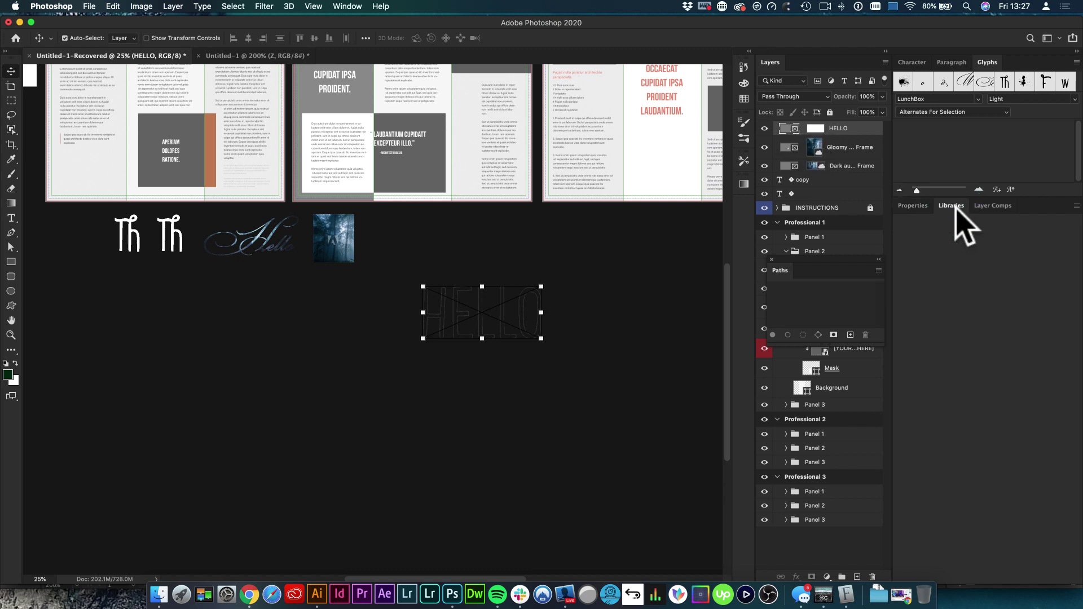
pyautogui.click(911, 207)
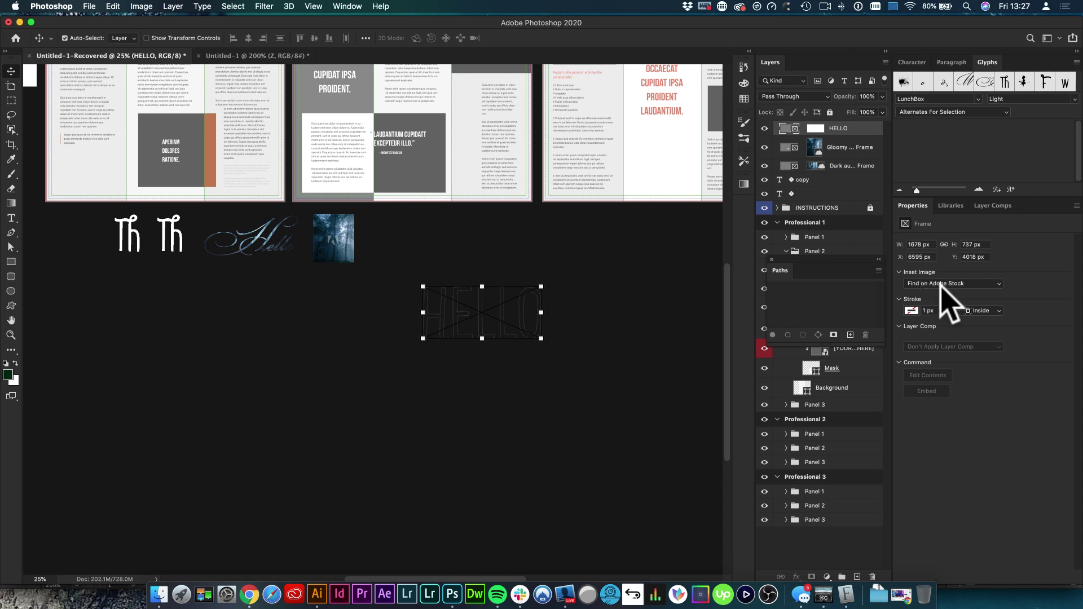
# Step: Fill the HELLO frame with the licensed Dark autumn forest image from the Tough Country library, and deselect the frame
pyautogui.click(939, 284)
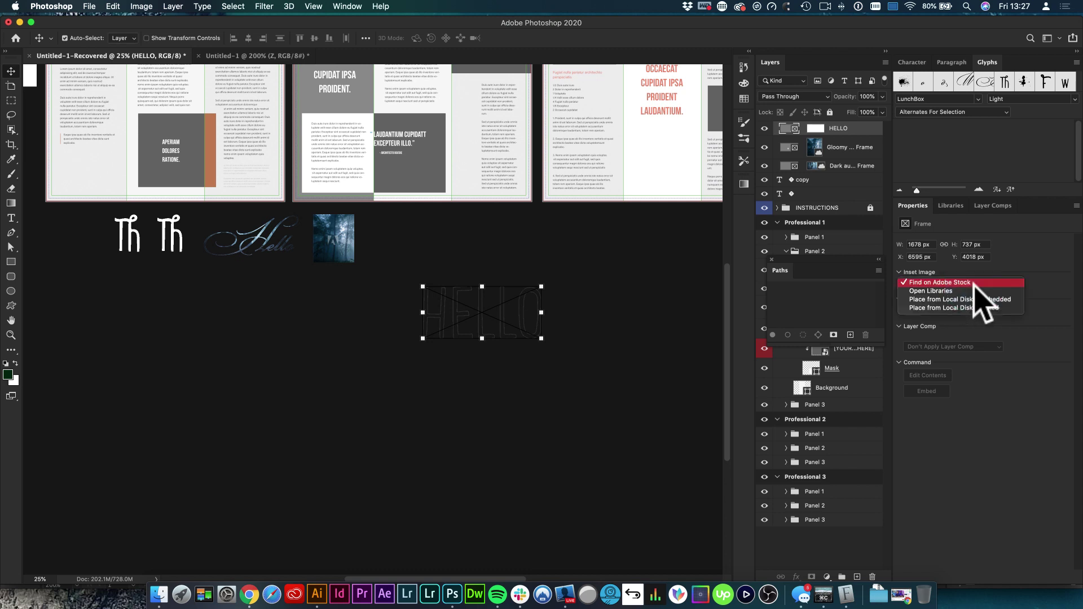
pyautogui.click(940, 283)
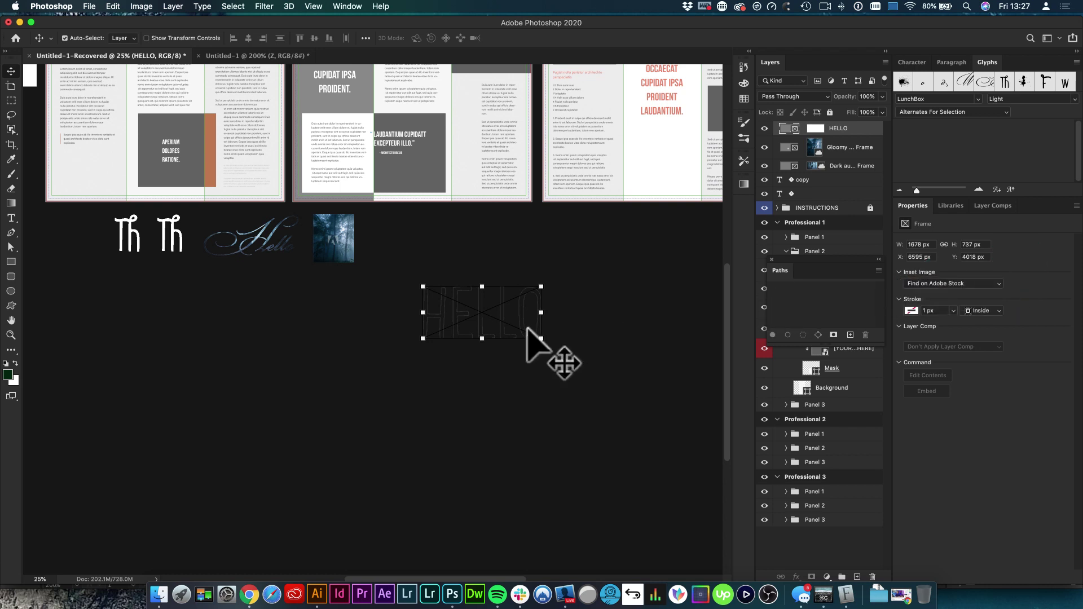
pyautogui.click(925, 283)
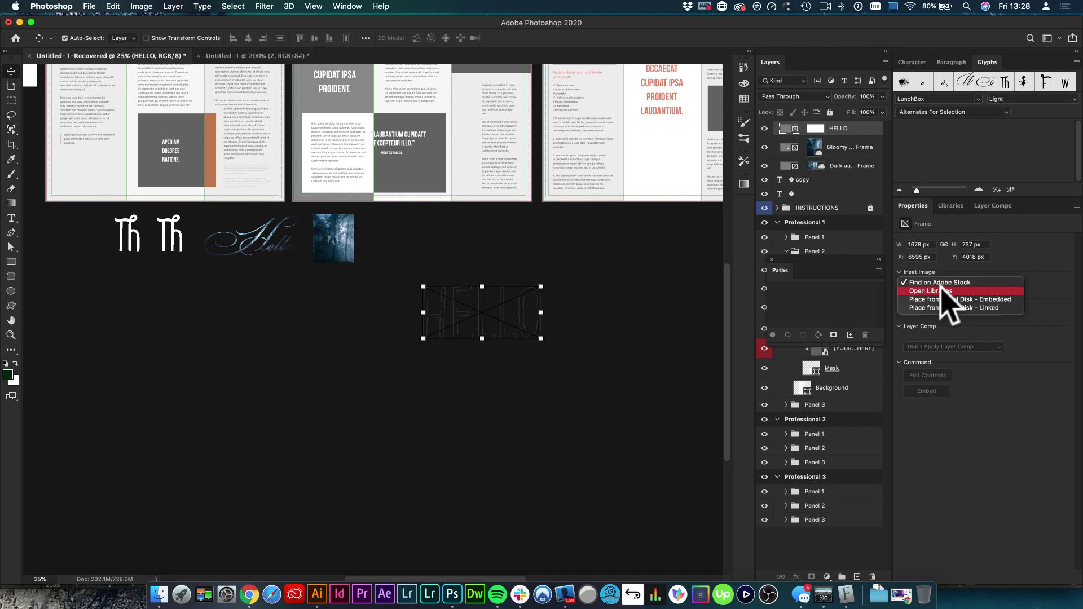
pyautogui.click(945, 291)
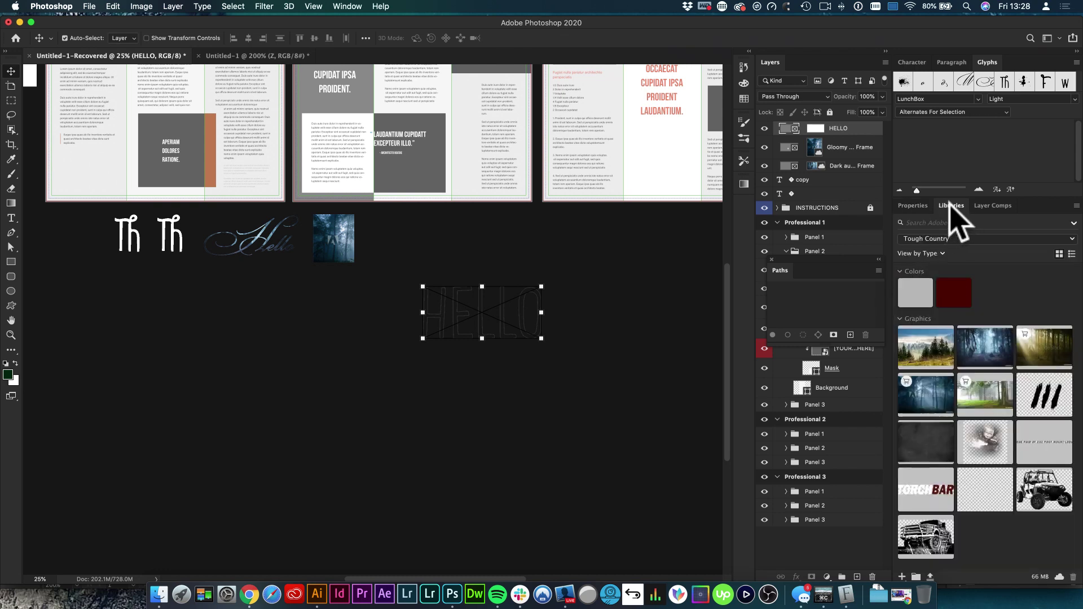
pyautogui.moveTo(993, 353); pyautogui.dragTo(537, 309)
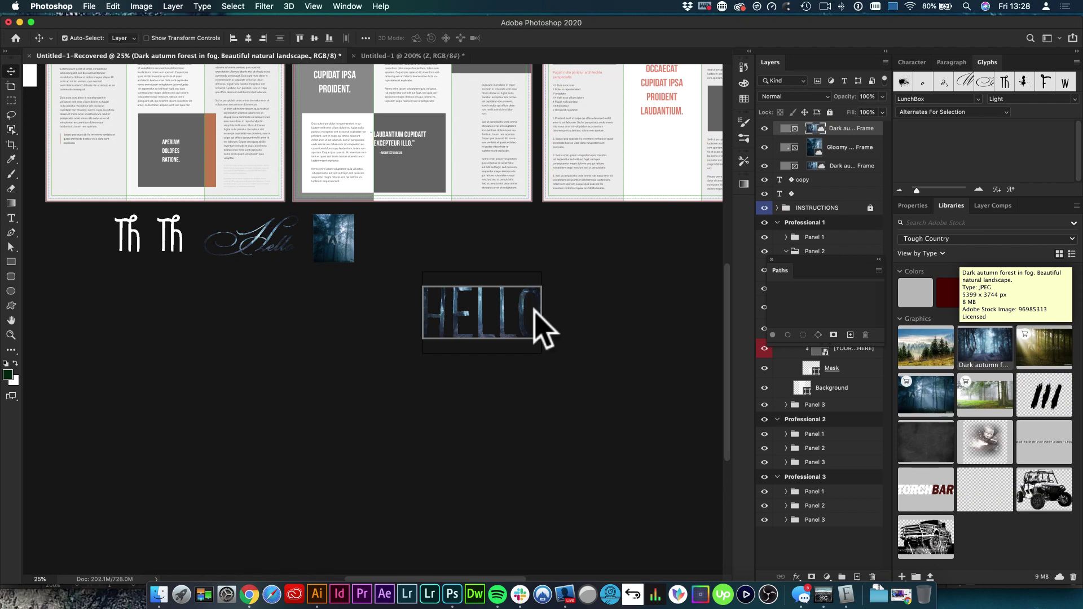
pyautogui.click(581, 302)
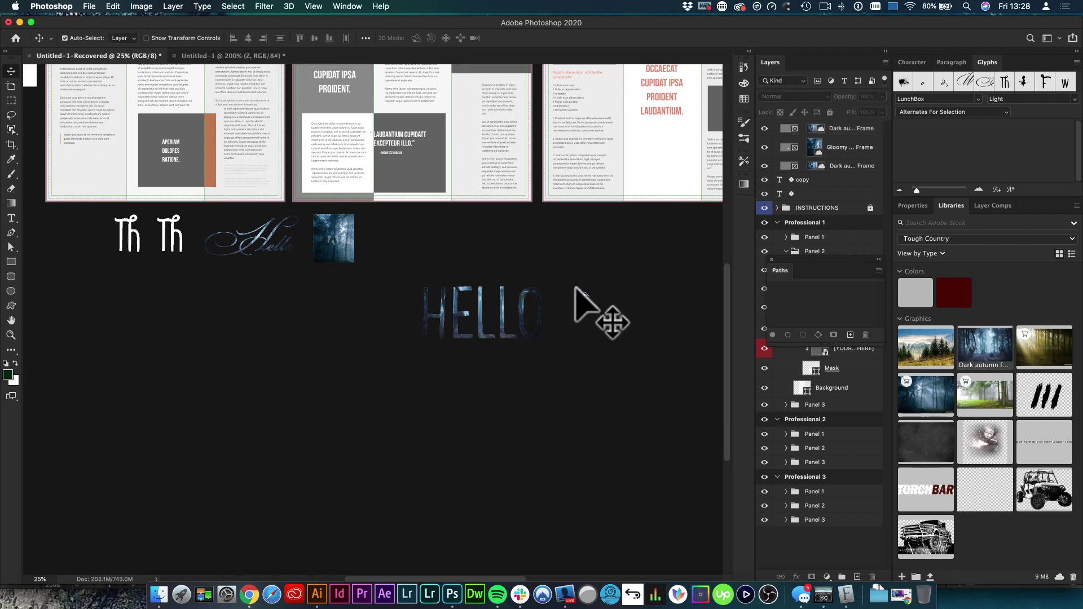
pyautogui.click(485, 307)
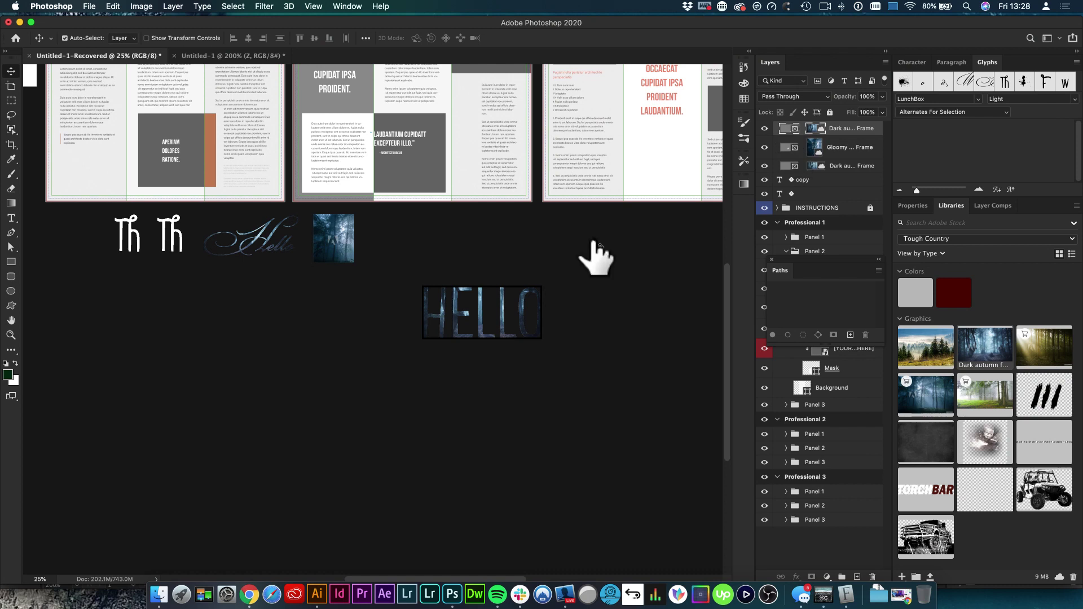
pyautogui.click(418, 248)
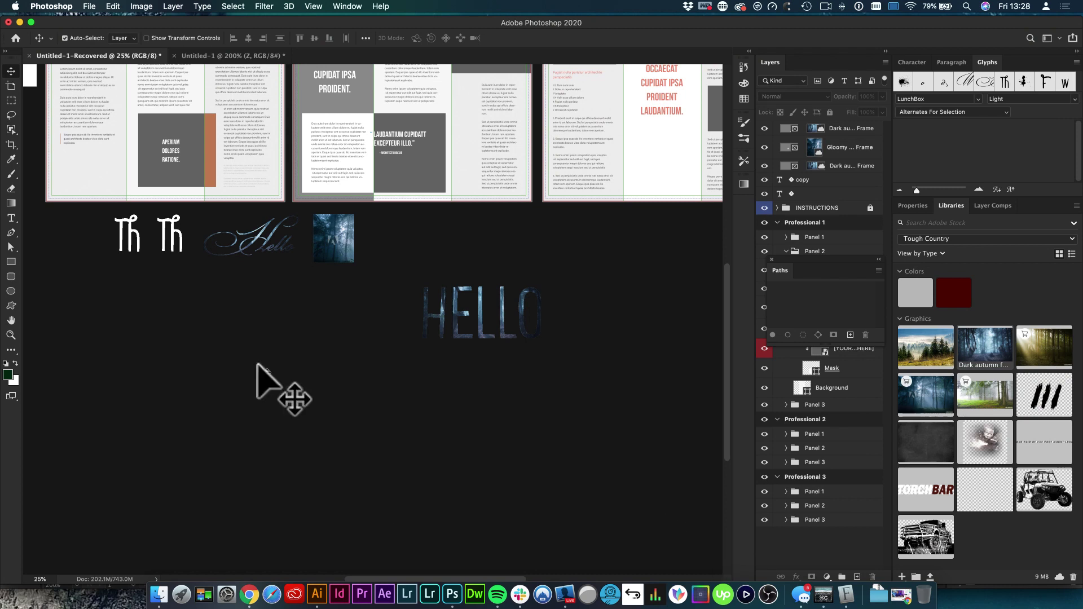
# Step: Activate the Frame tool and select the [YOUR IMAGE HERE] placeholder layer in Panel 3 of Professional 1
pyautogui.press('k')
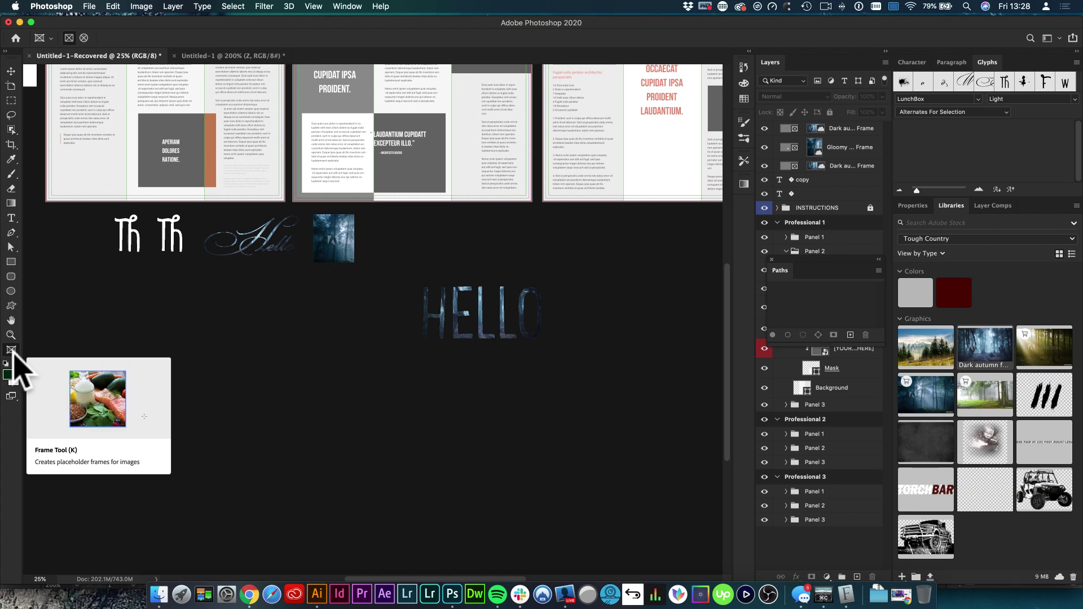
pyautogui.scroll(5, 283, 321)
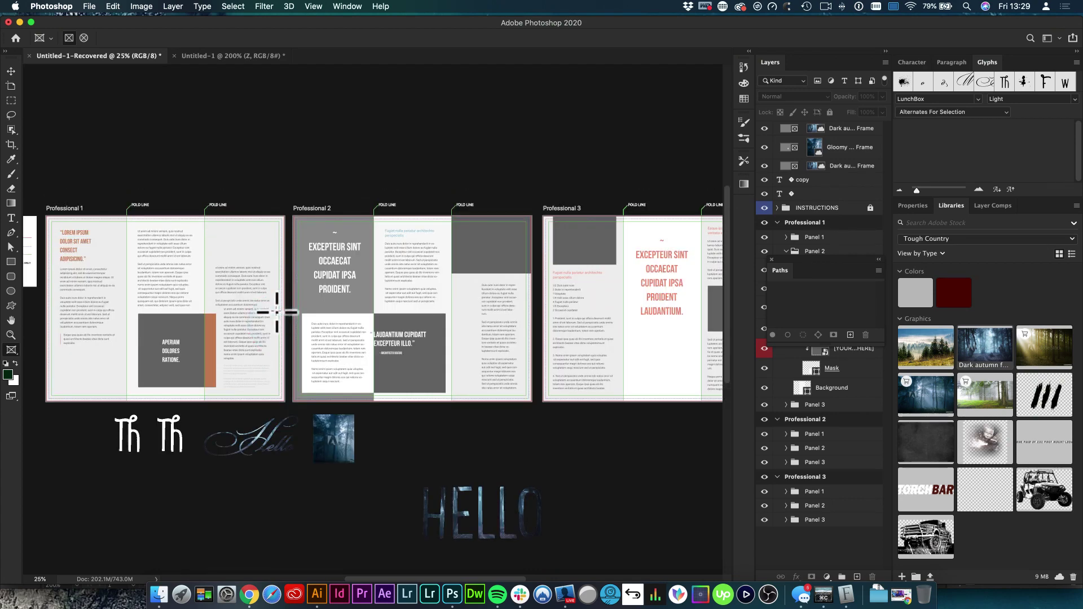
pyautogui.click(324, 314)
pyautogui.press('space')
pyautogui.press('space')
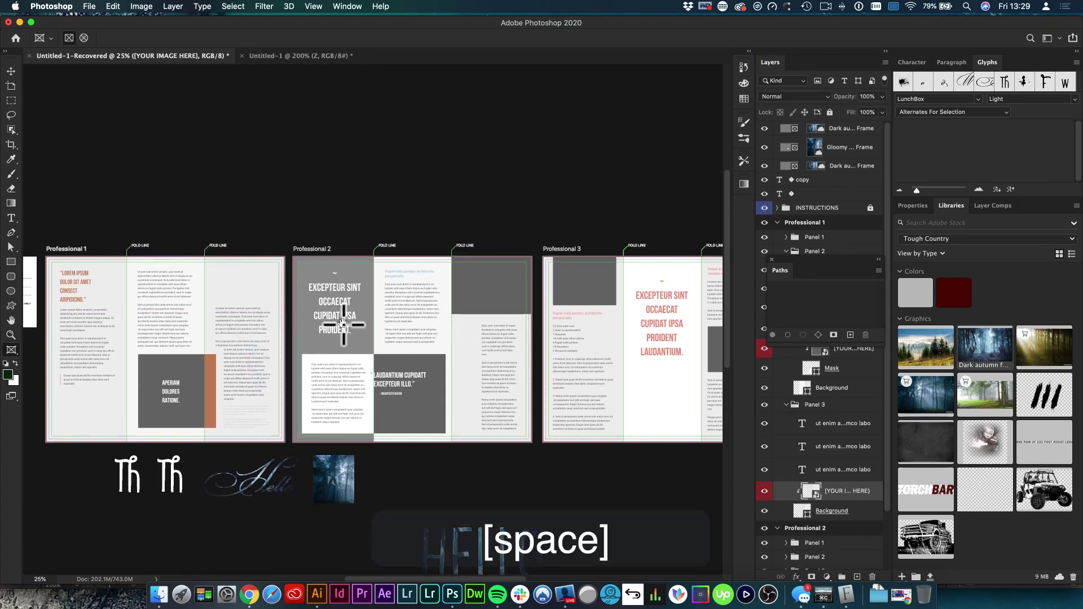
pyautogui.moveTo(334, 290); pyautogui.dragTo(337, 267)
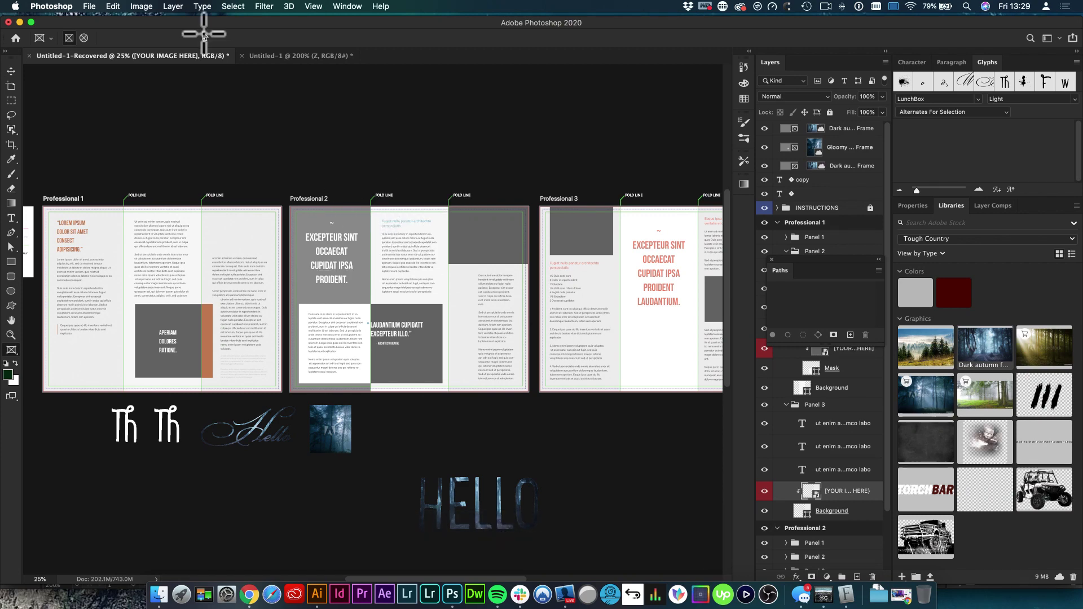
# Step: Show the Paragraph Styles panel and place it over the empty canvas above the Professional 2 and Professional 3 artboards
pyautogui.click(203, 6)
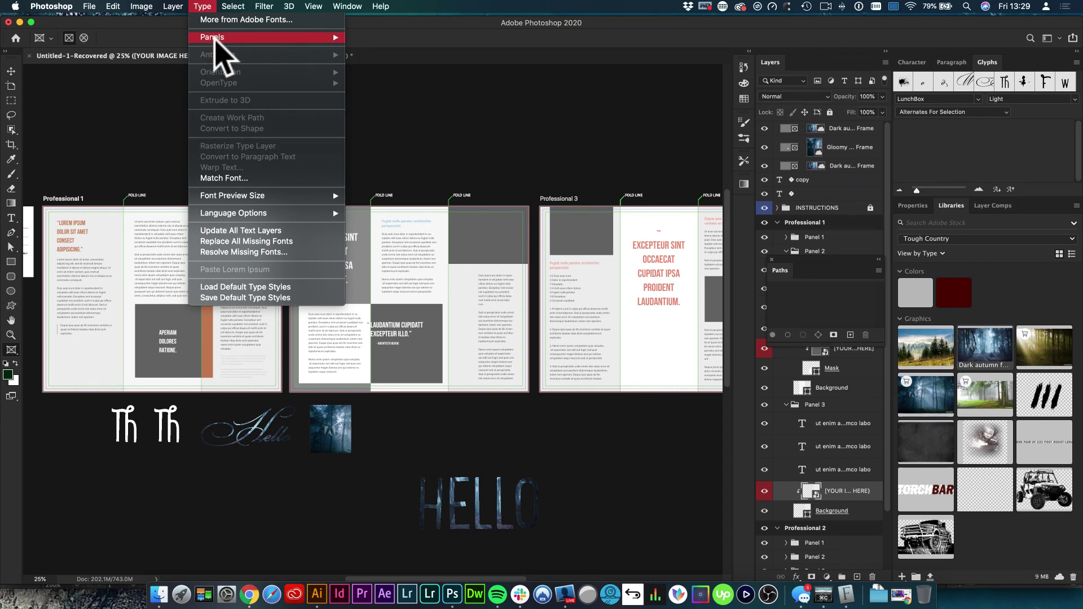
pyautogui.moveTo(215, 42)
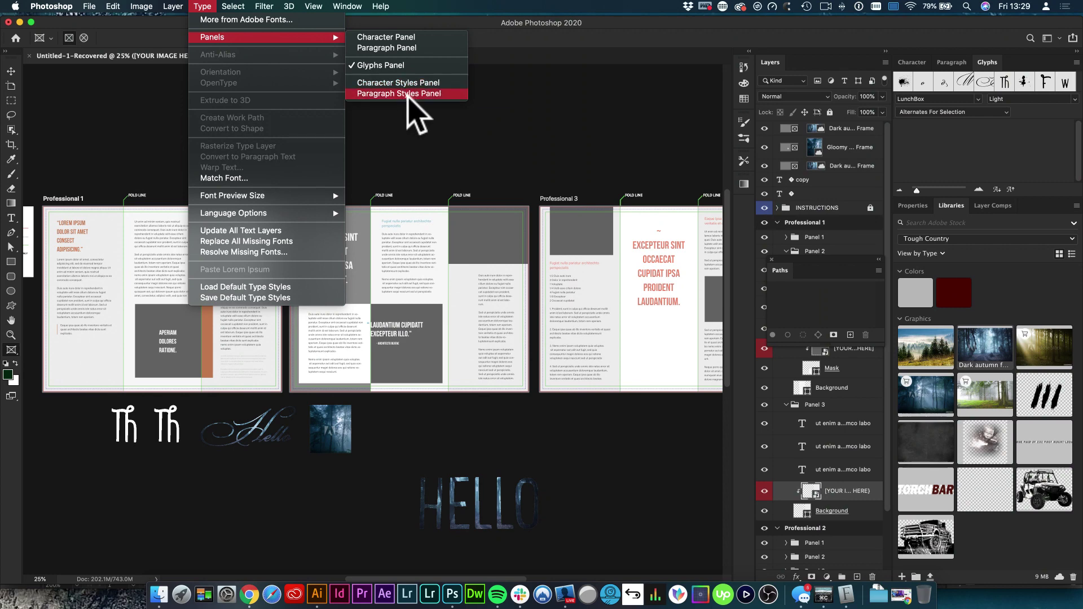
pyautogui.click(416, 93)
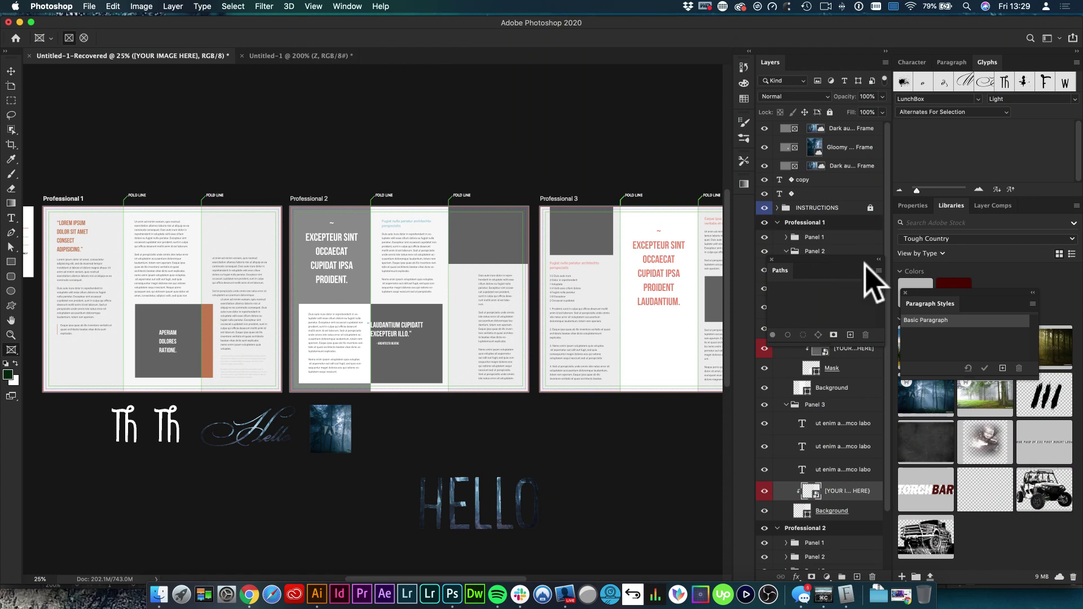
pyautogui.moveTo(997, 293); pyautogui.dragTo(616, 99)
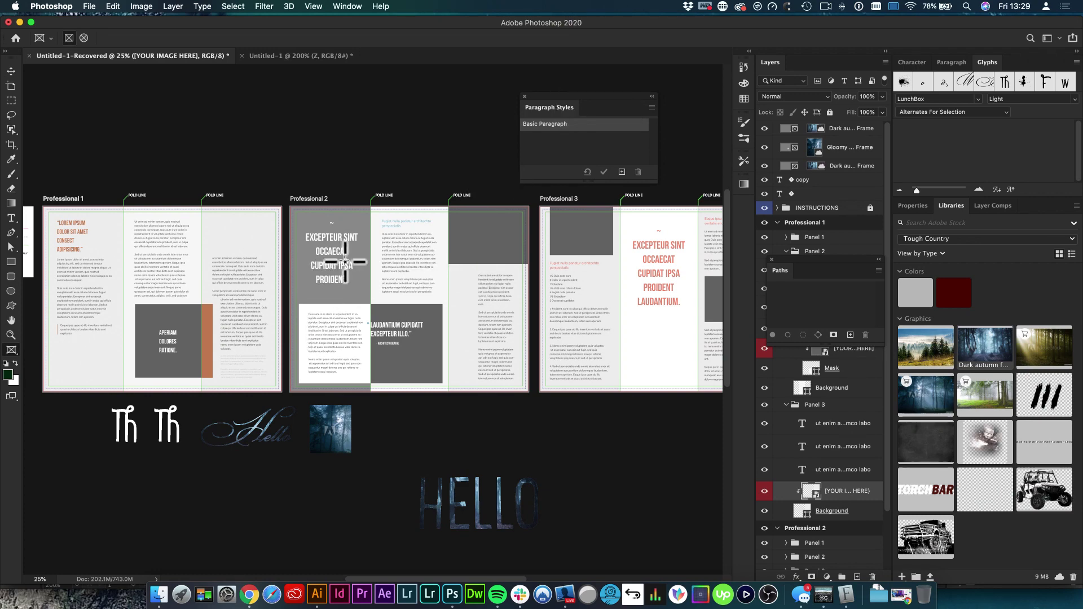
# Step: Create a new paragraph style with the blue heading "Fugiat nulla pariatur architechto perspeciatis" in Professional 2 selected, and apply it to that heading
pyautogui.keyDown('super'); pyautogui.click(375, 272); pyautogui.keyUp('super')
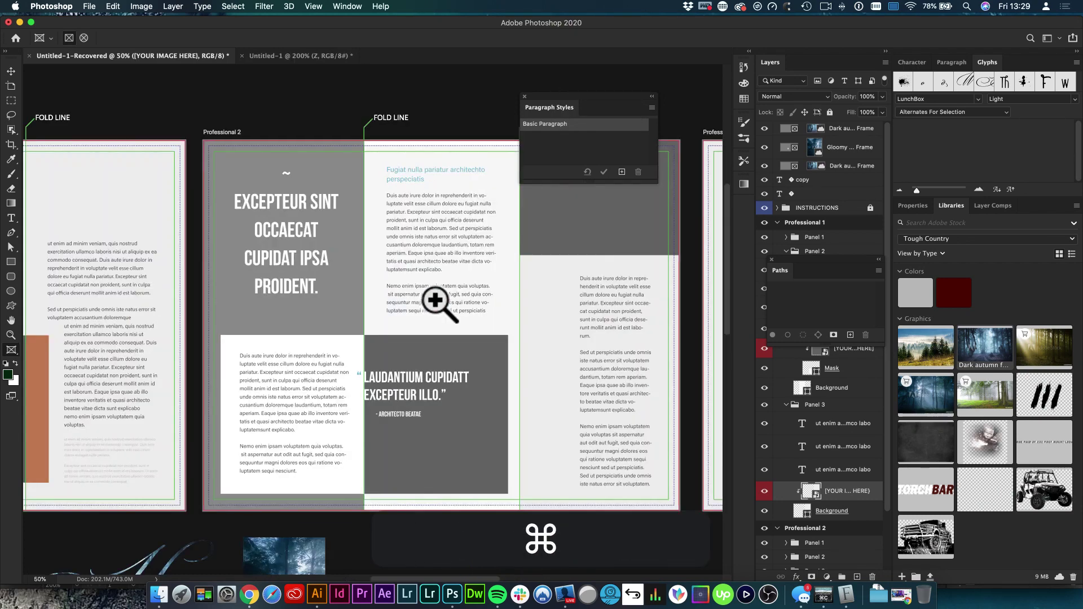
pyautogui.keyDown('super'); pyautogui.click(544, 315); pyautogui.keyUp('super')
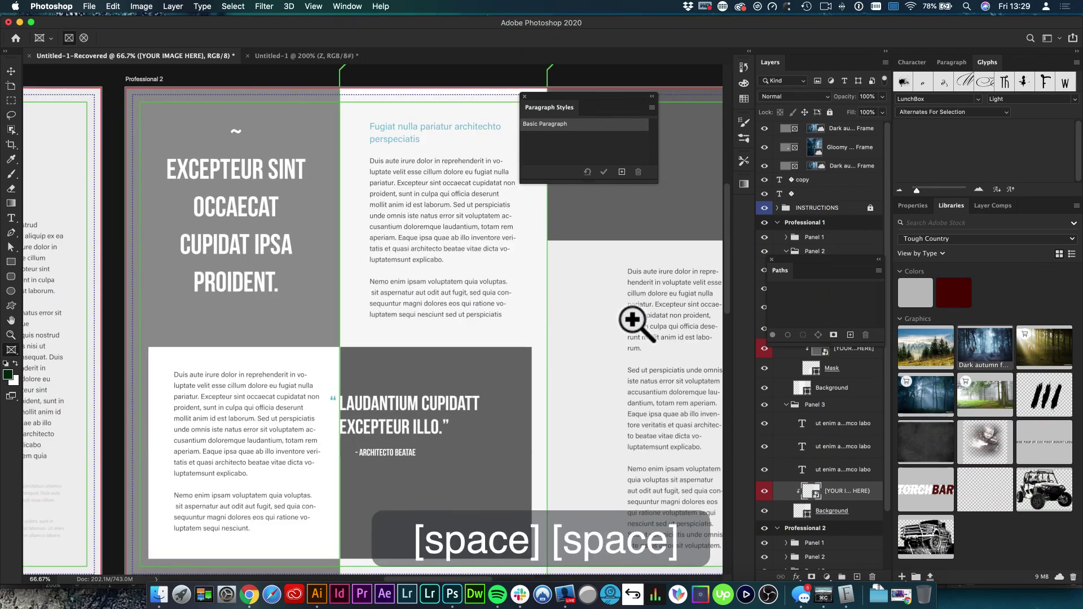
pyautogui.hscroll(10, 288, 308)
pyautogui.moveTo(522, 297); pyautogui.dragTo(556, 337)
pyautogui.moveTo(290, 278); pyautogui.dragTo(641, 295)
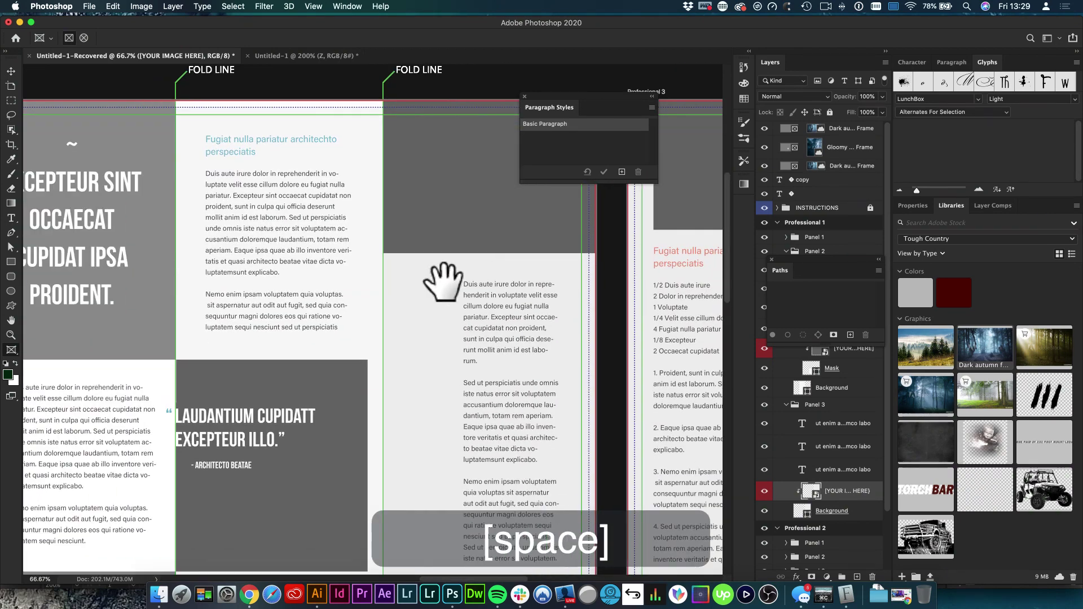
pyautogui.moveTo(242, 186); pyautogui.dragTo(363, 195)
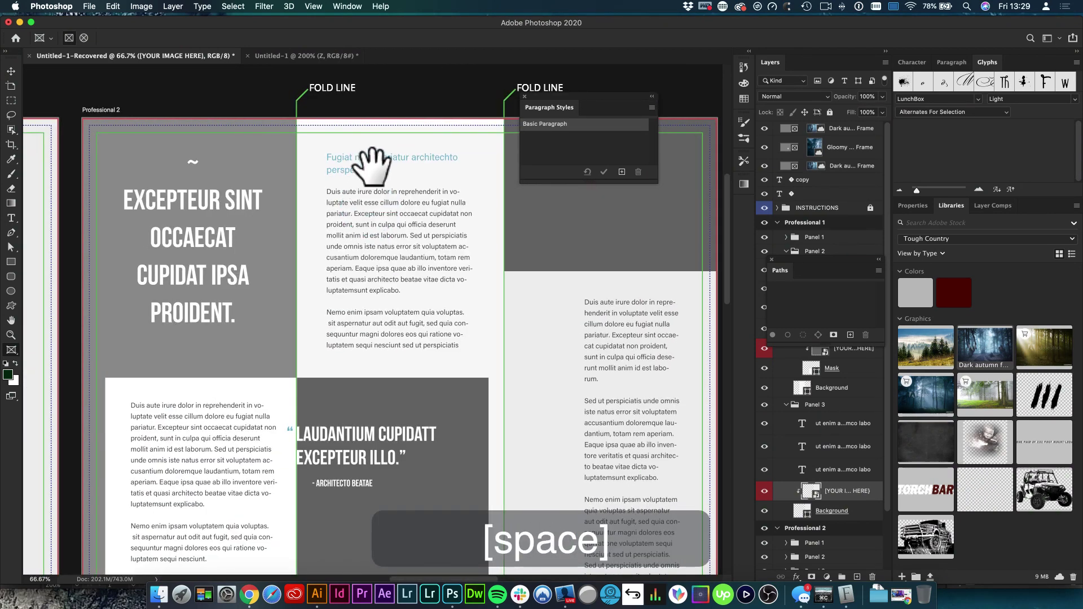
pyautogui.press('t')
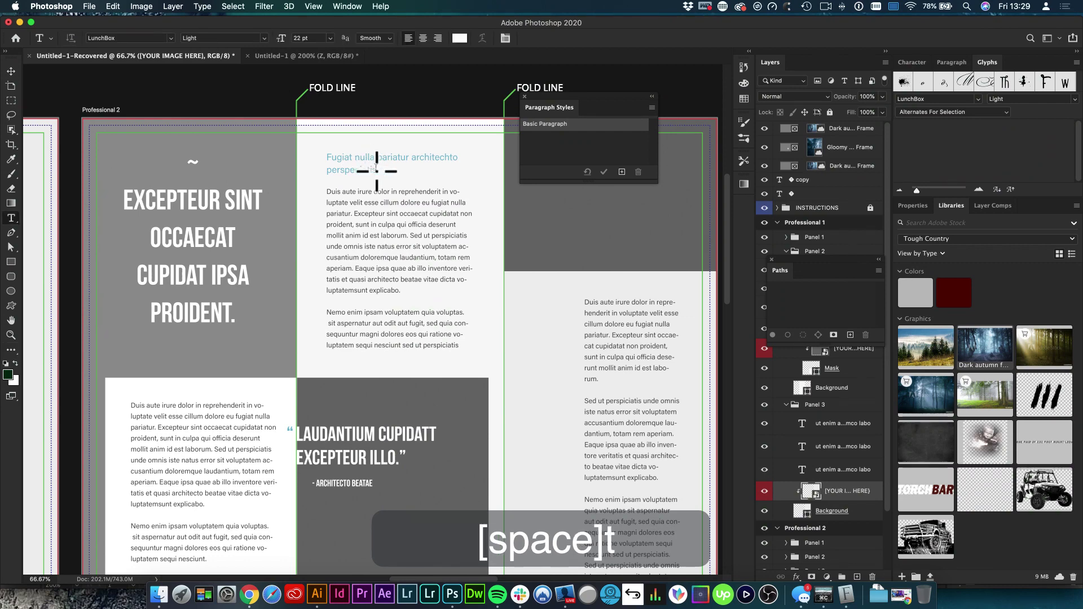
pyautogui.moveTo(376, 169); pyautogui.dragTo(314, 145)
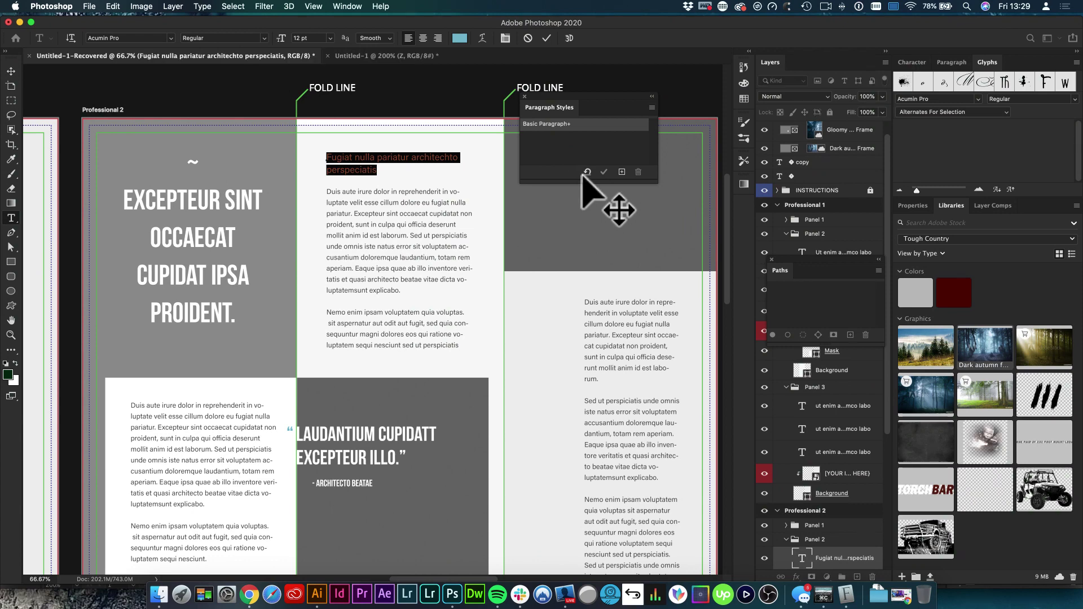
pyautogui.click(622, 173)
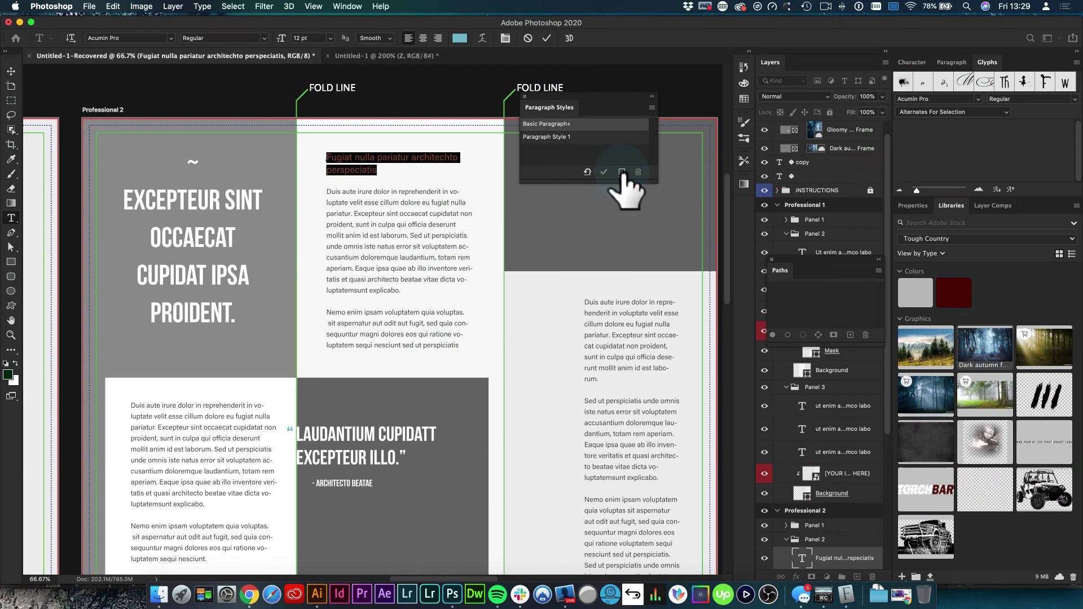
pyautogui.click(560, 138)
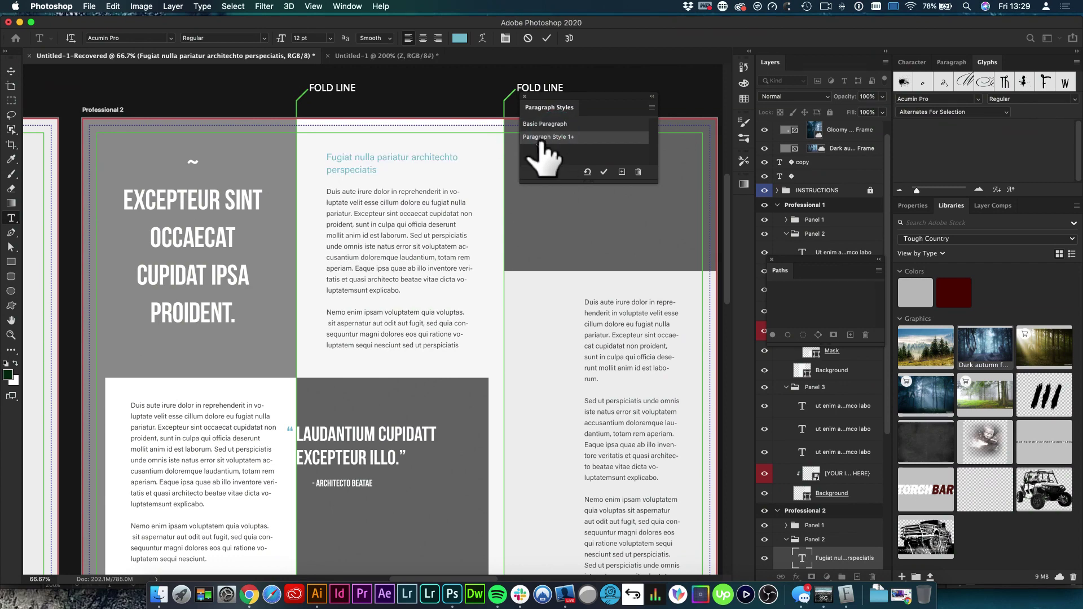
# Step: Name the new paragraph style H2 in its options and move the dialog off the blue heading
pyautogui.doubleClick(543, 138)
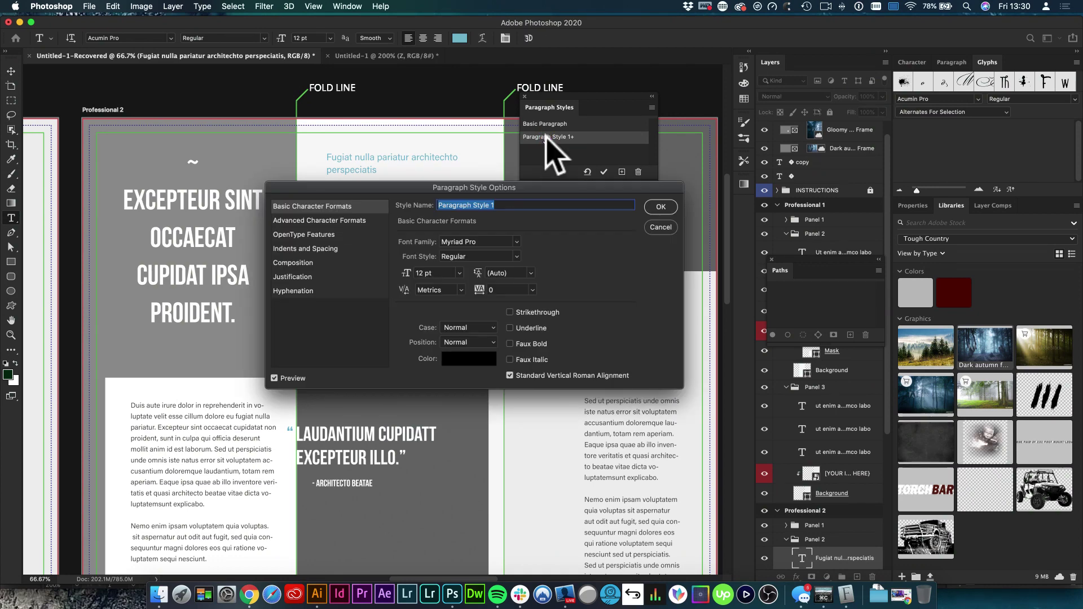
pyautogui.press('shift')
pyautogui.write('H2')
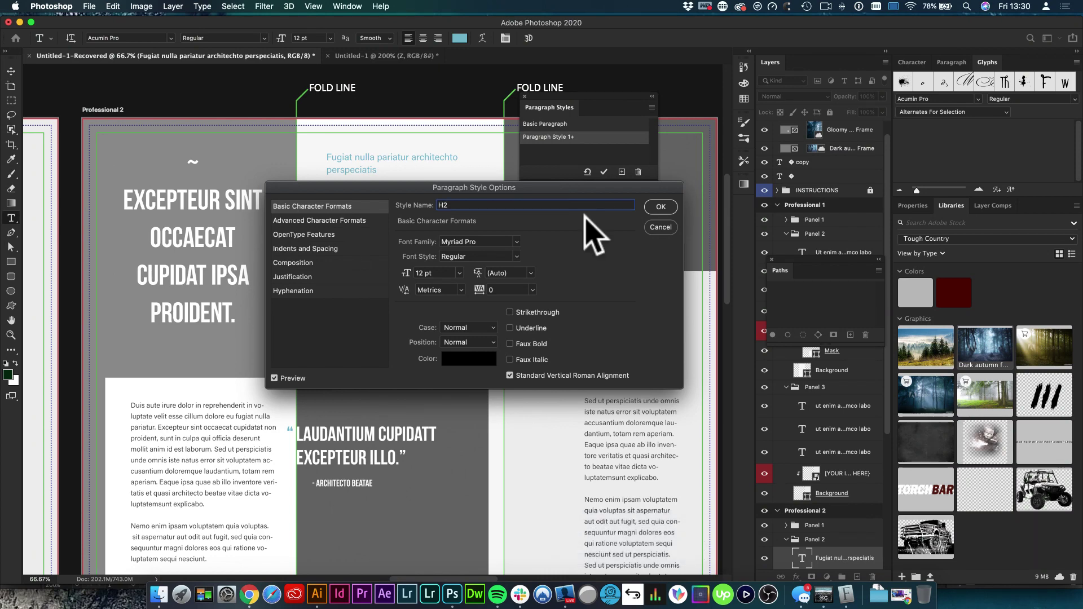
pyautogui.moveTo(570, 189); pyautogui.dragTo(795, 223)
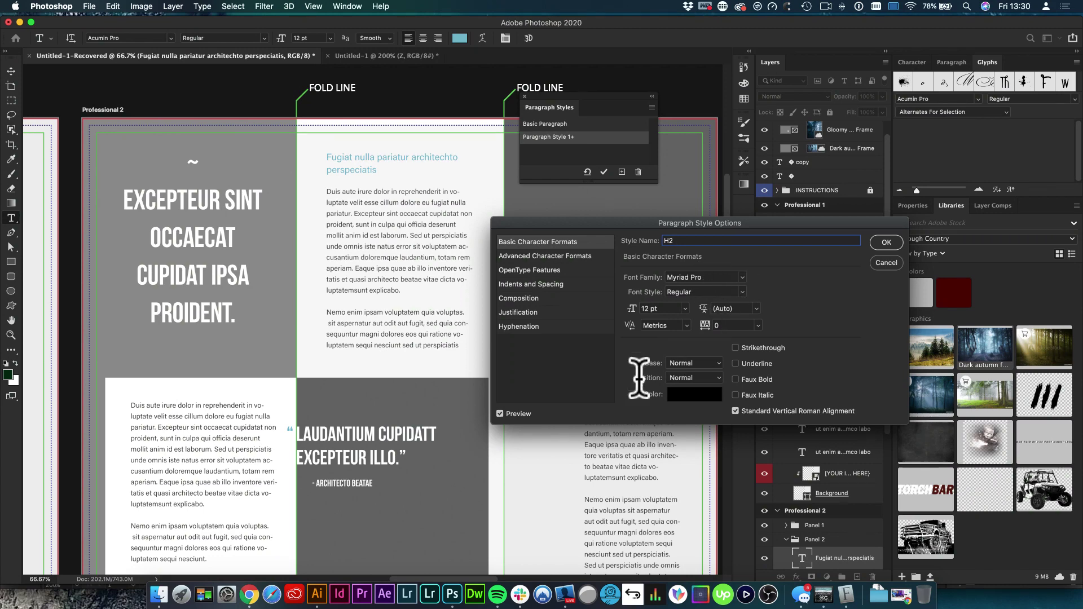
# Step: Set the H2 style's left indent to 0.15 pt, toggle the preview, save the style and place the text cursor in the blue heading
pyautogui.click(681, 399)
pyautogui.moveTo(693, 224); pyautogui.dragTo(679, 271)
pyautogui.click(623, 189)
pyautogui.click(773, 173)
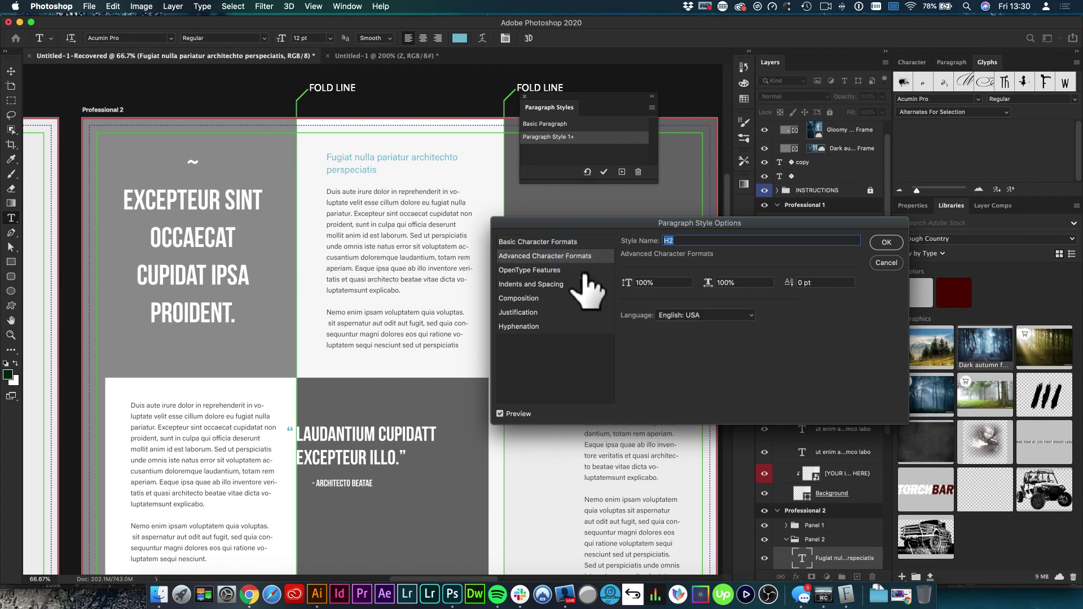
pyautogui.click(571, 271)
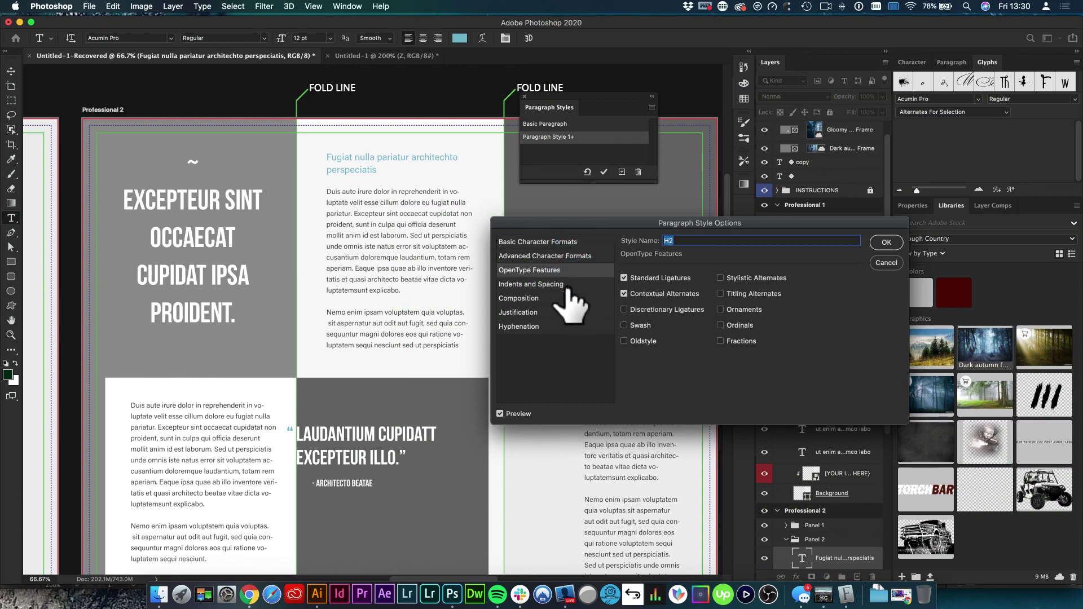
pyautogui.click(546, 285)
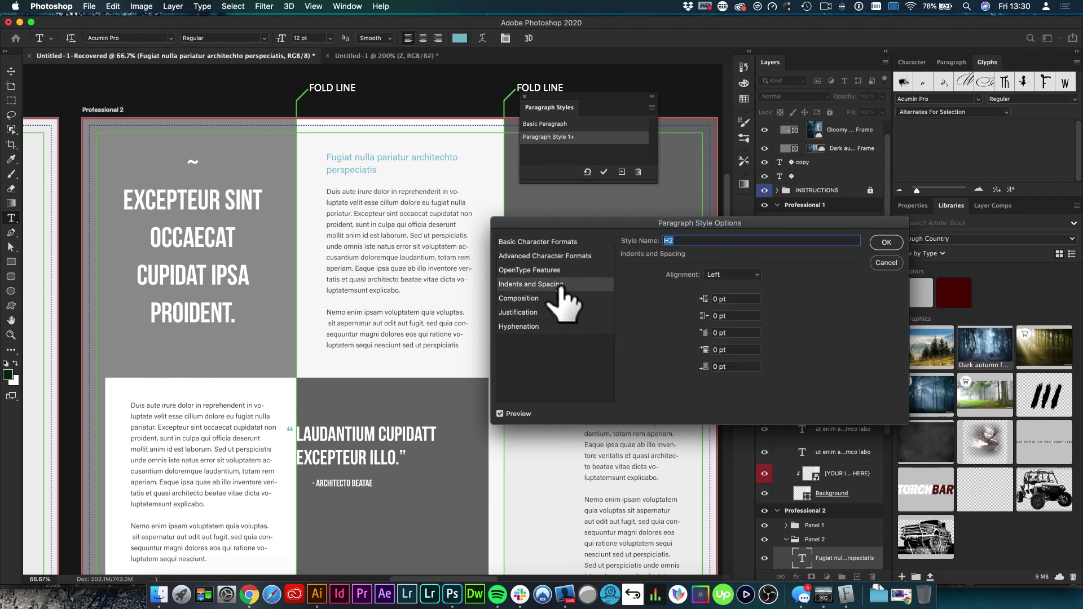
pyautogui.click(700, 297)
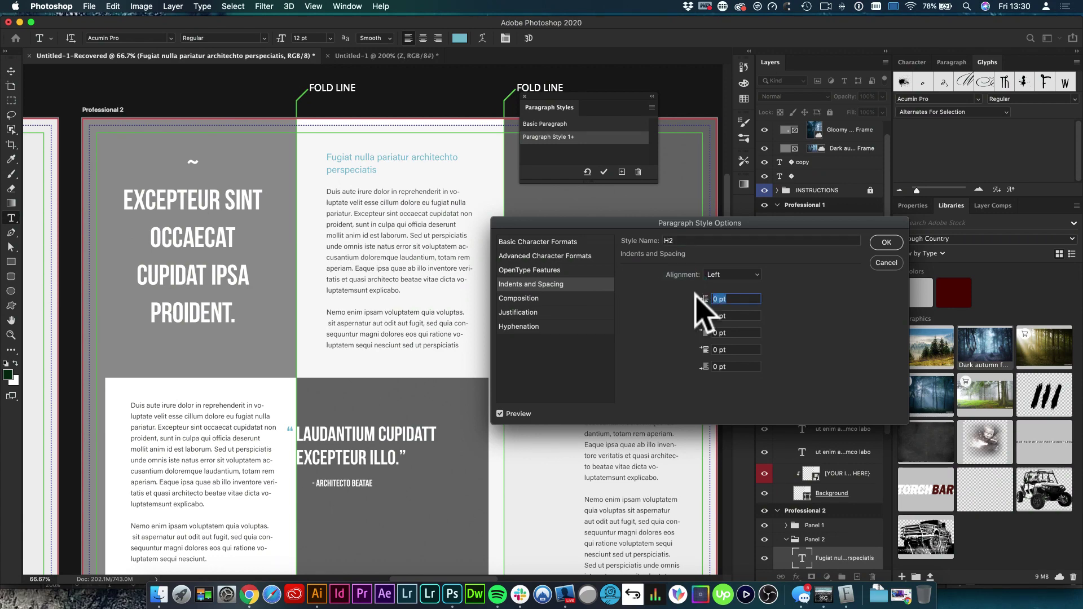
pyautogui.press('Up')
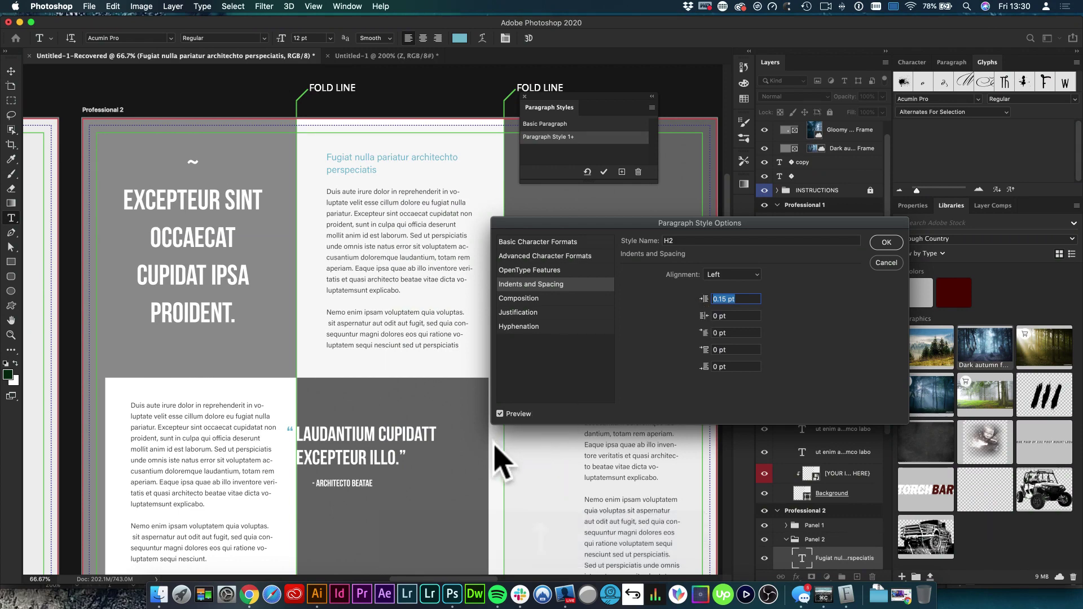
pyautogui.click(500, 414)
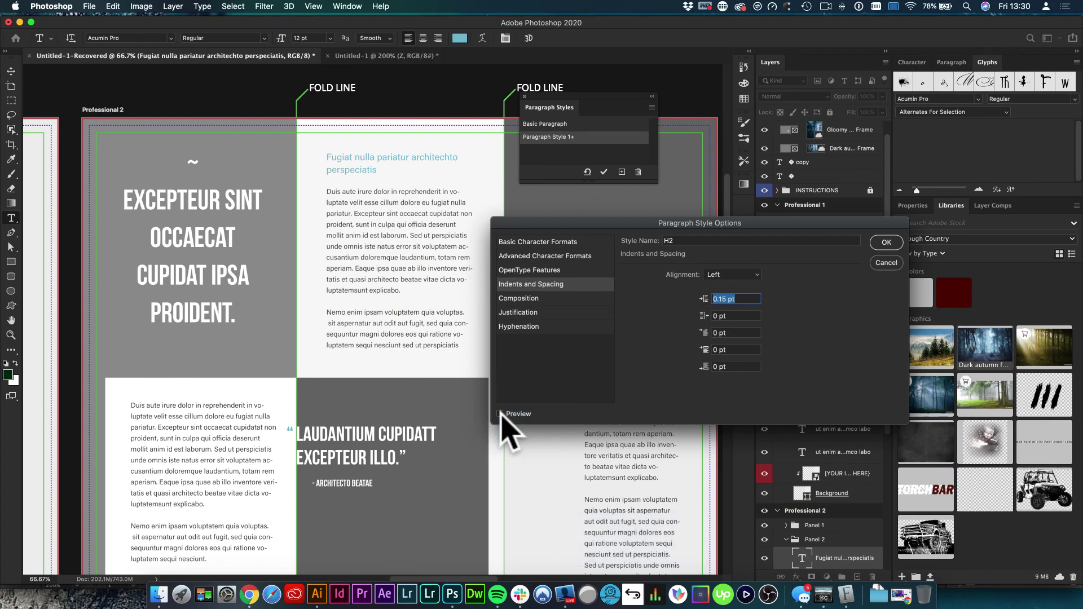
pyautogui.click(894, 242)
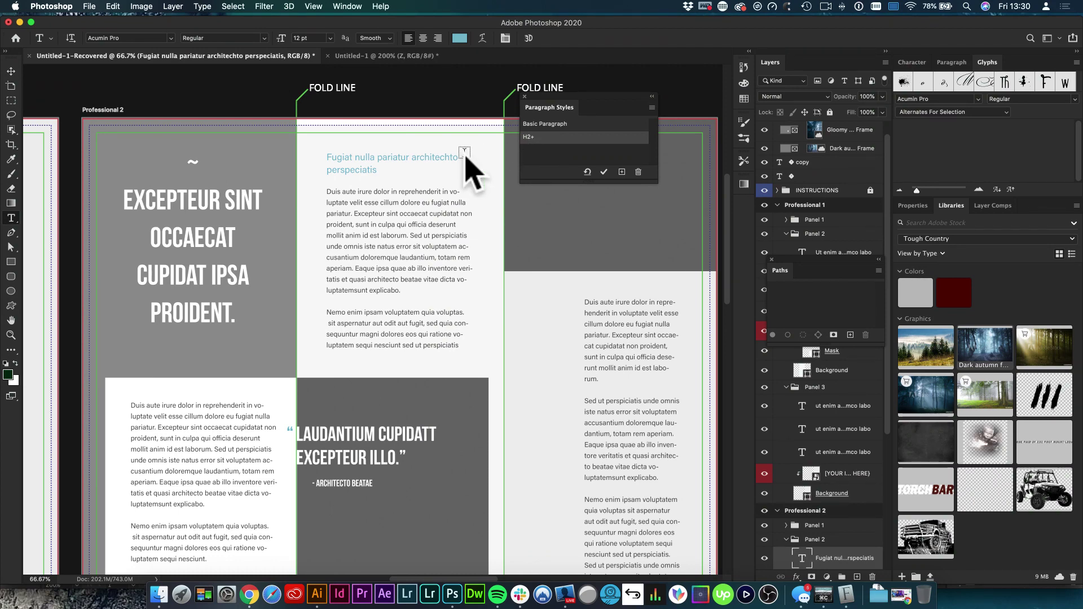
pyautogui.click(373, 158)
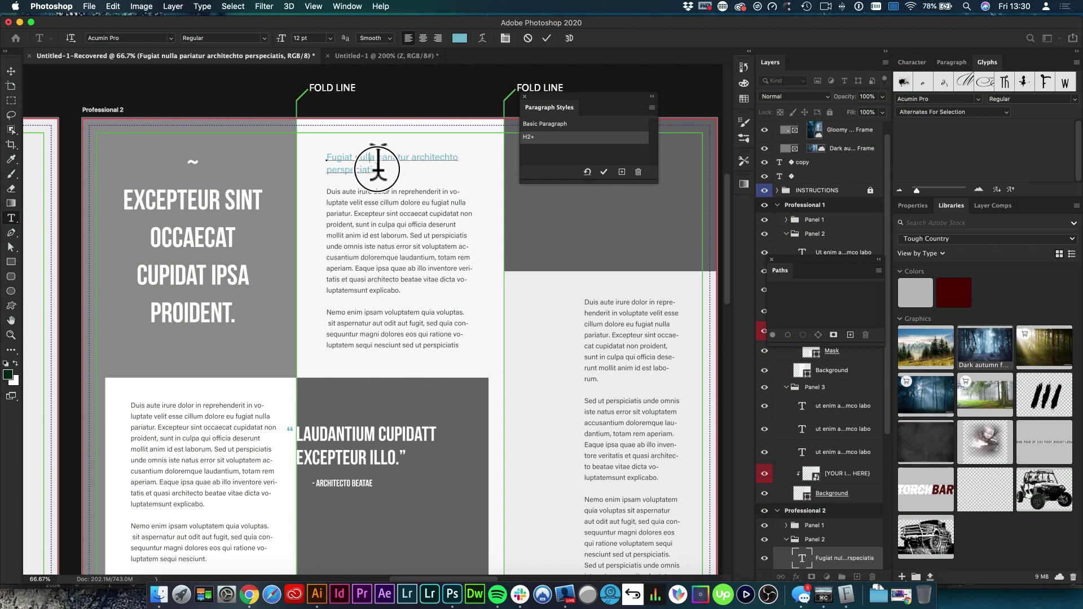
# Step: Select the entire blue heading in Professional 2 and redefine the H2 paragraph style to match its current formatting
pyautogui.press('super+a')
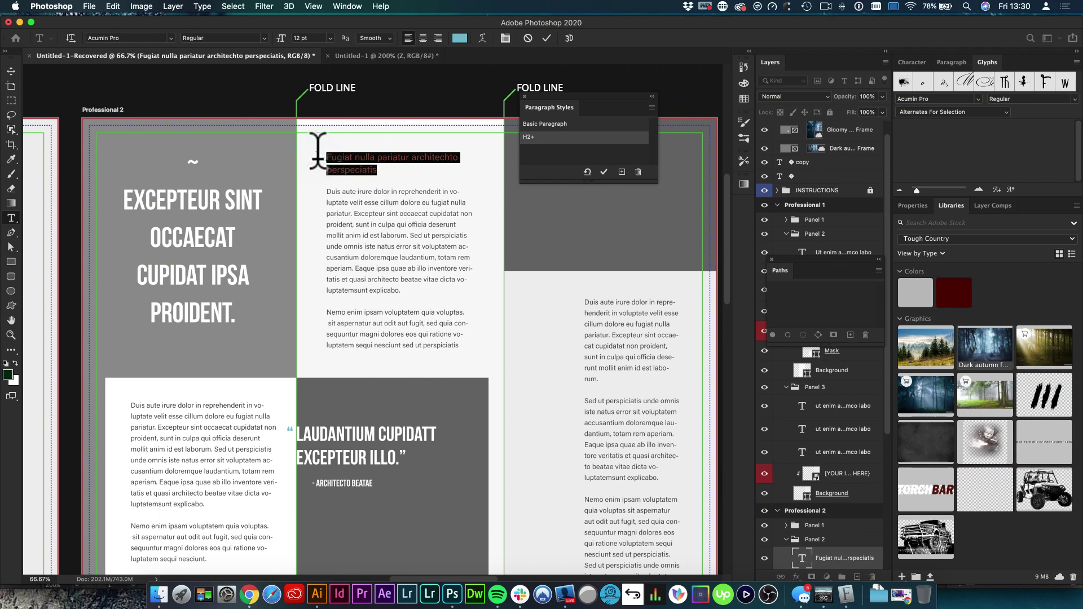
pyautogui.click(543, 138)
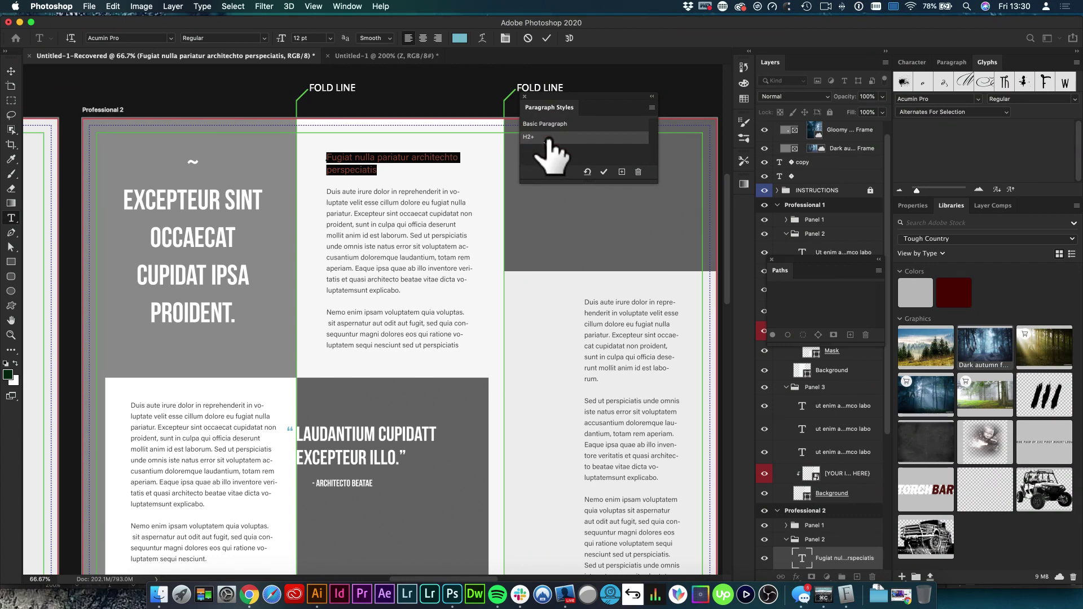
pyautogui.press('alt')
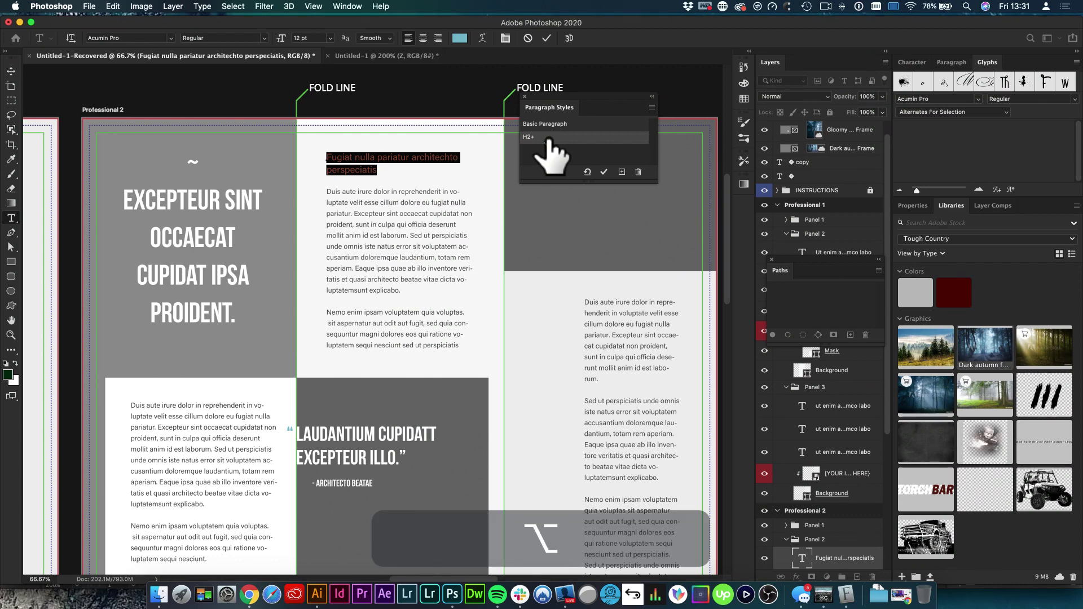
pyautogui.keyDown('alt'); pyautogui.click(548, 141); pyautogui.keyUp('alt')
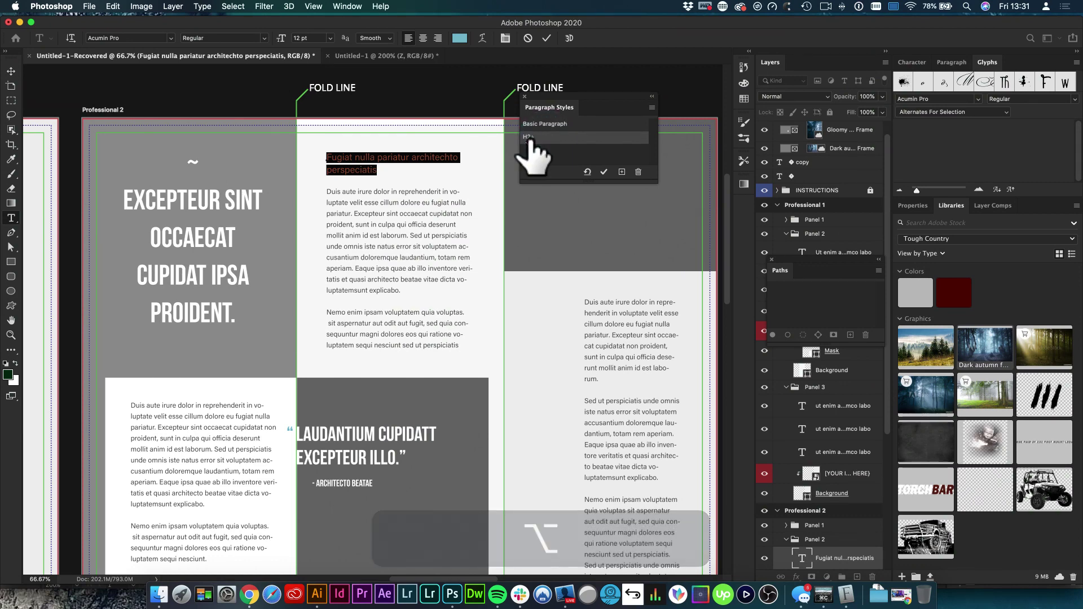
pyautogui.press('alt')
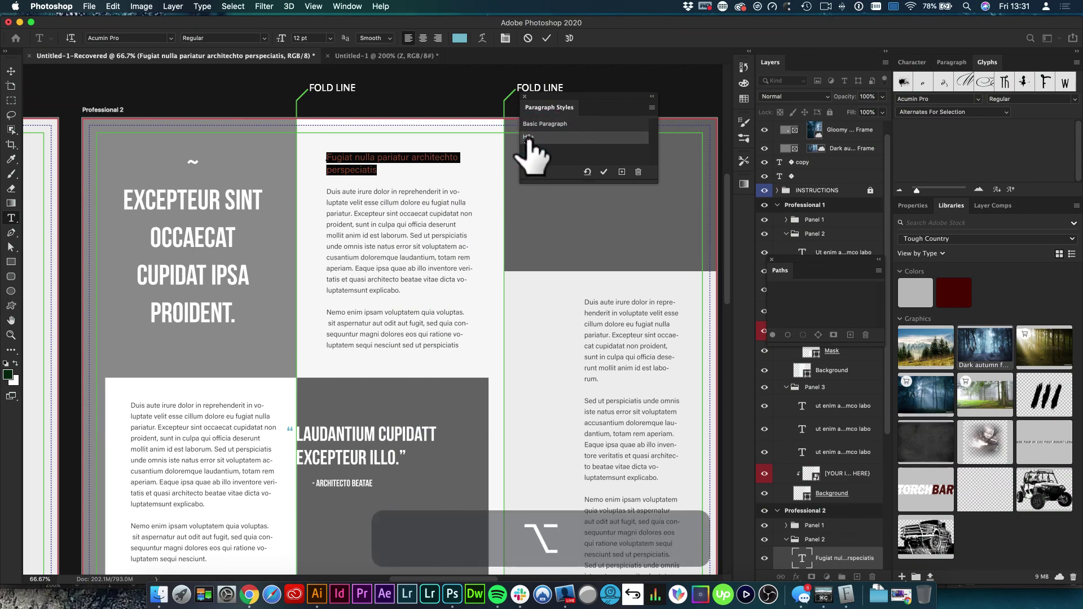
pyautogui.press('alt')
pyautogui.keyDown('alt'); pyautogui.click(603, 172); pyautogui.keyUp('alt')
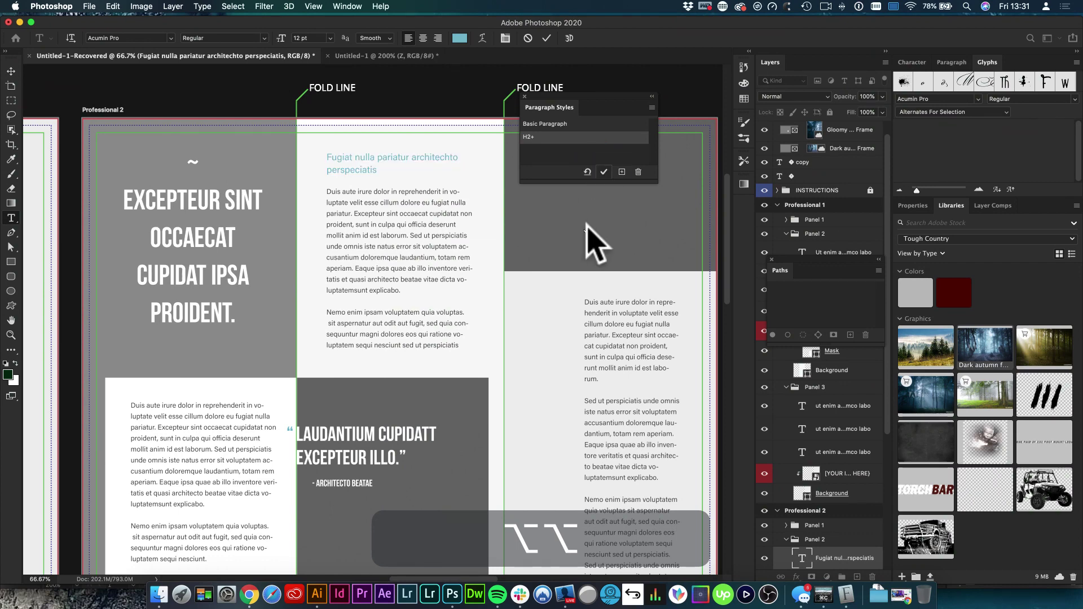
pyautogui.click(537, 137)
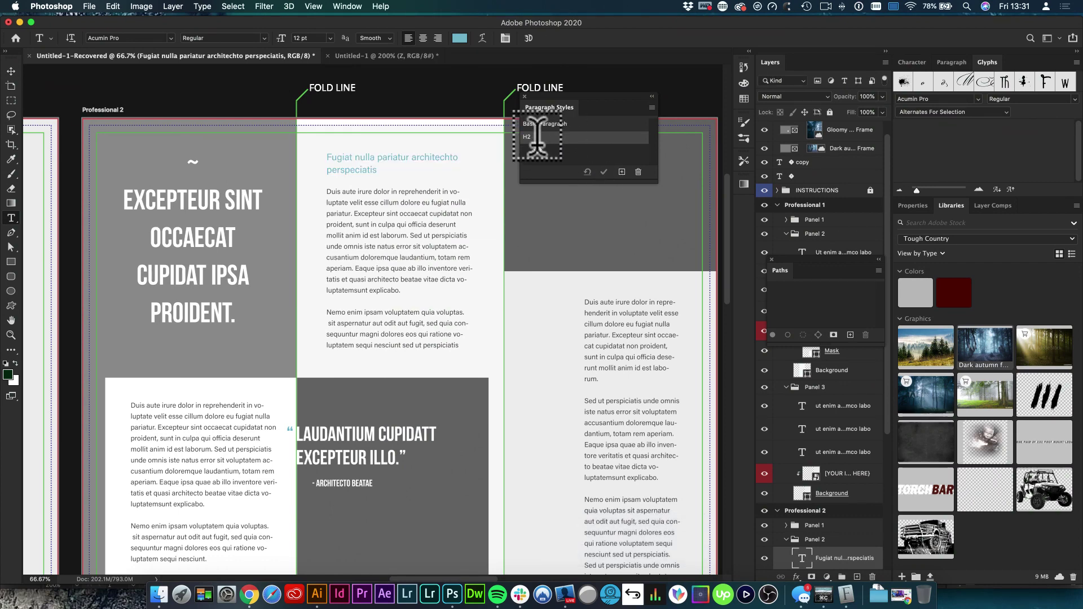
pyautogui.click(602, 175)
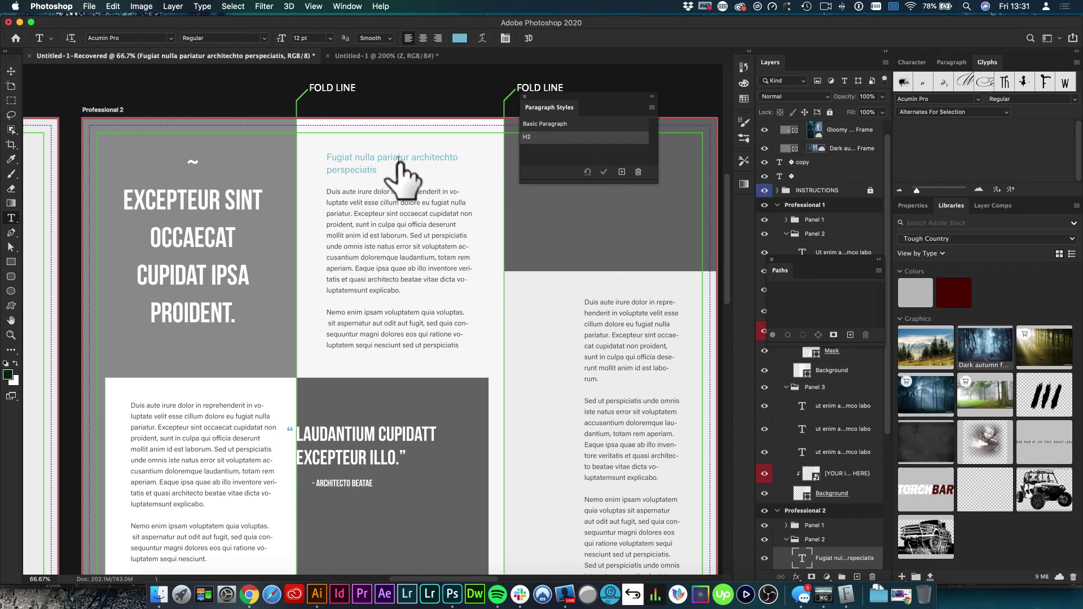
# Step: Create another paragraph style from the selected blue heading and undo its application so the heading uses H2
pyautogui.press('super+z')
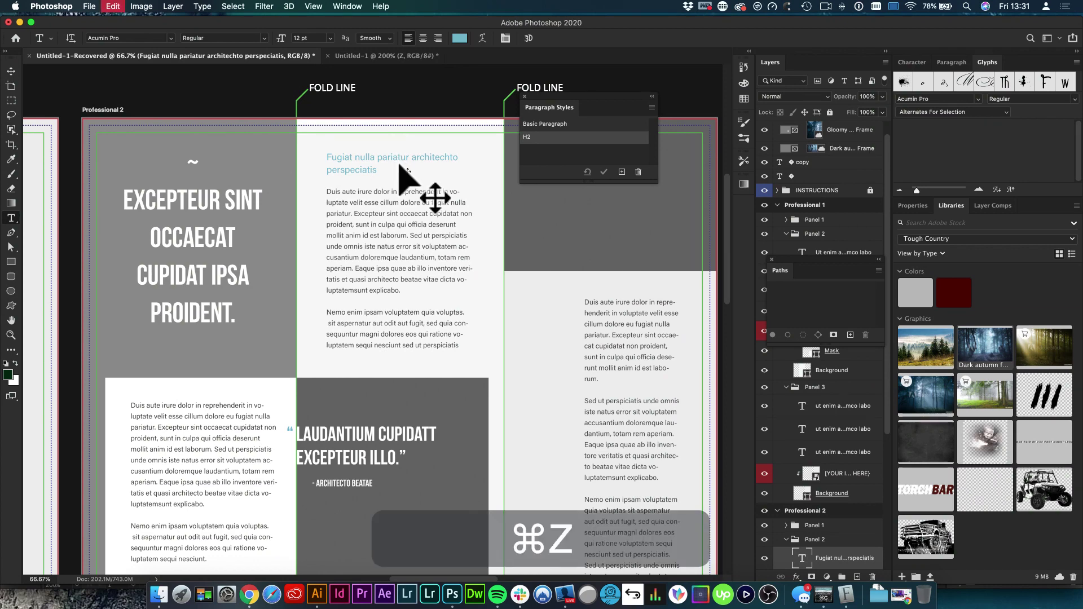
pyautogui.moveTo(378, 169); pyautogui.dragTo(317, 160)
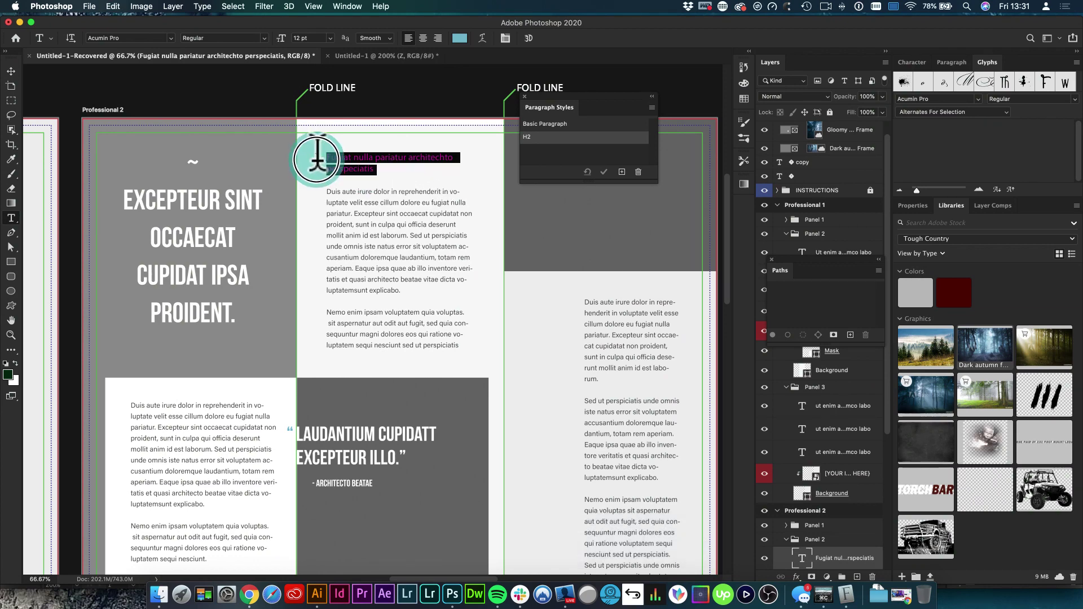
pyautogui.click(623, 173)
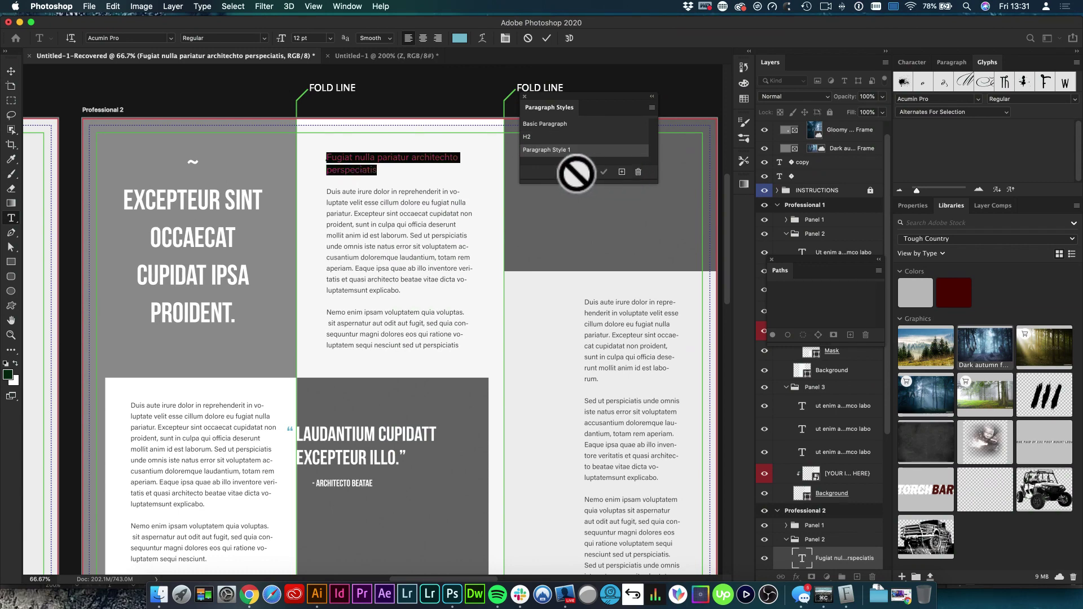
pyautogui.press('super+z')
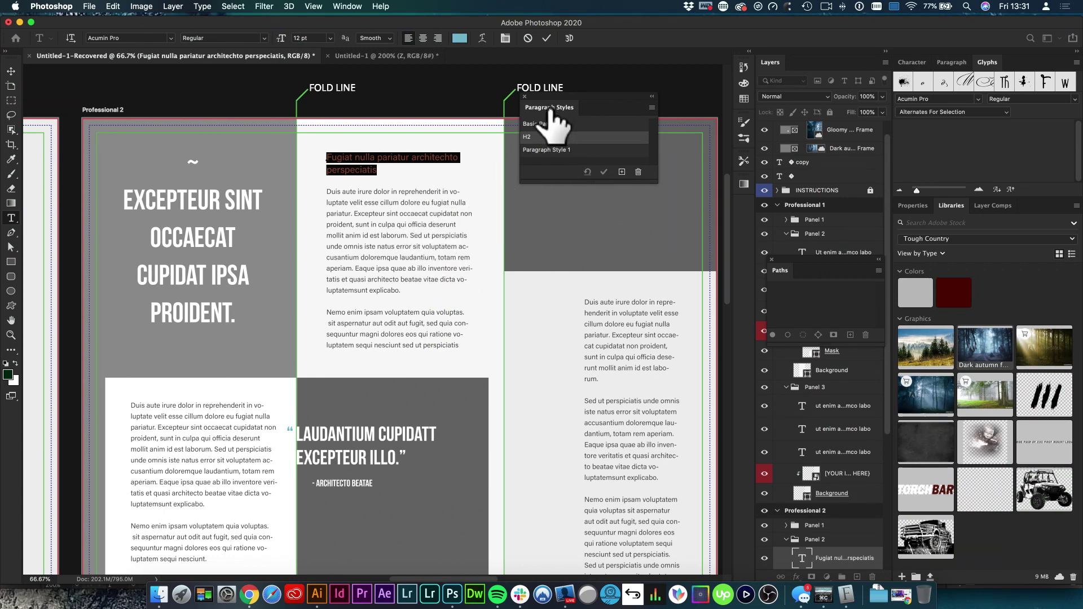
# Step: Move the Paragraph Styles panel lower over the dark grey block and leave text editing for the Move tool
pyautogui.moveTo(553, 108); pyautogui.dragTo(607, 153)
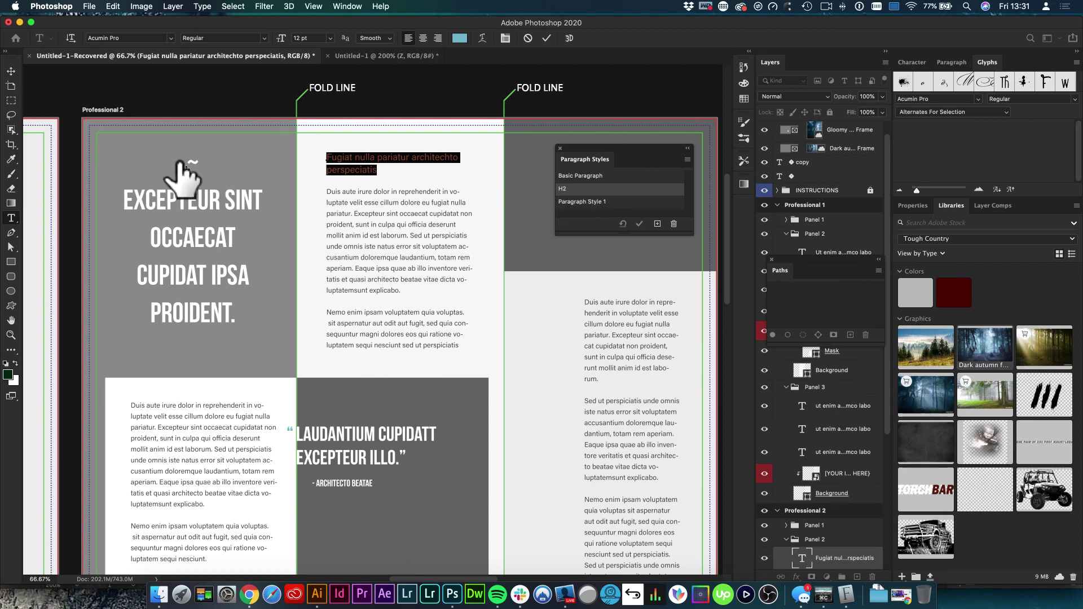
pyautogui.click(10, 70)
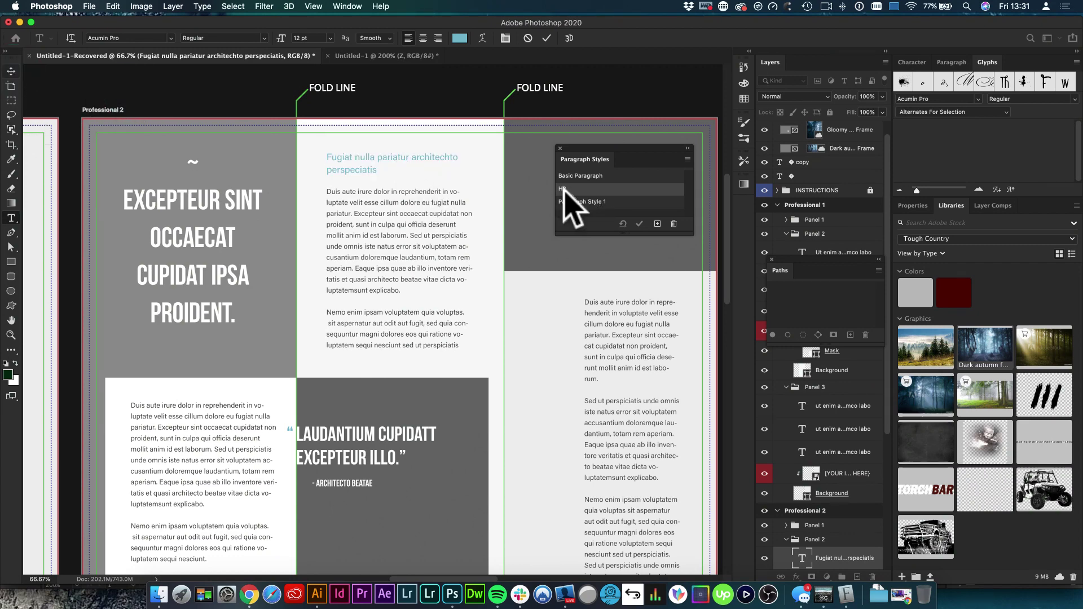
pyautogui.press('Escape')
pyautogui.press('v')
# Step: Change the H2 paragraph style's text color to magenta in its options and save the style
pyautogui.click(626, 191)
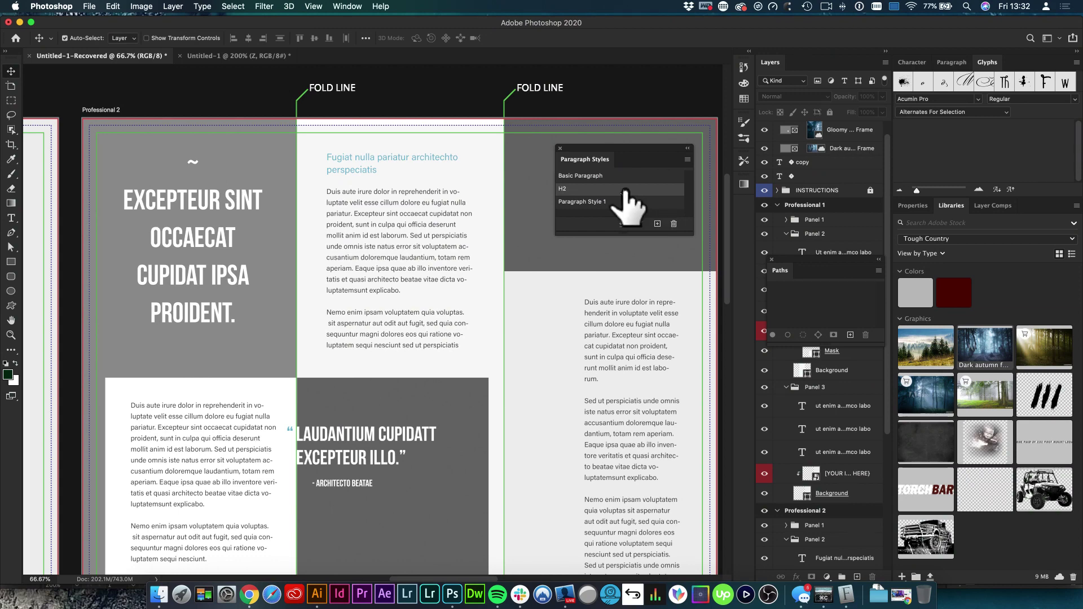
pyautogui.click(567, 194)
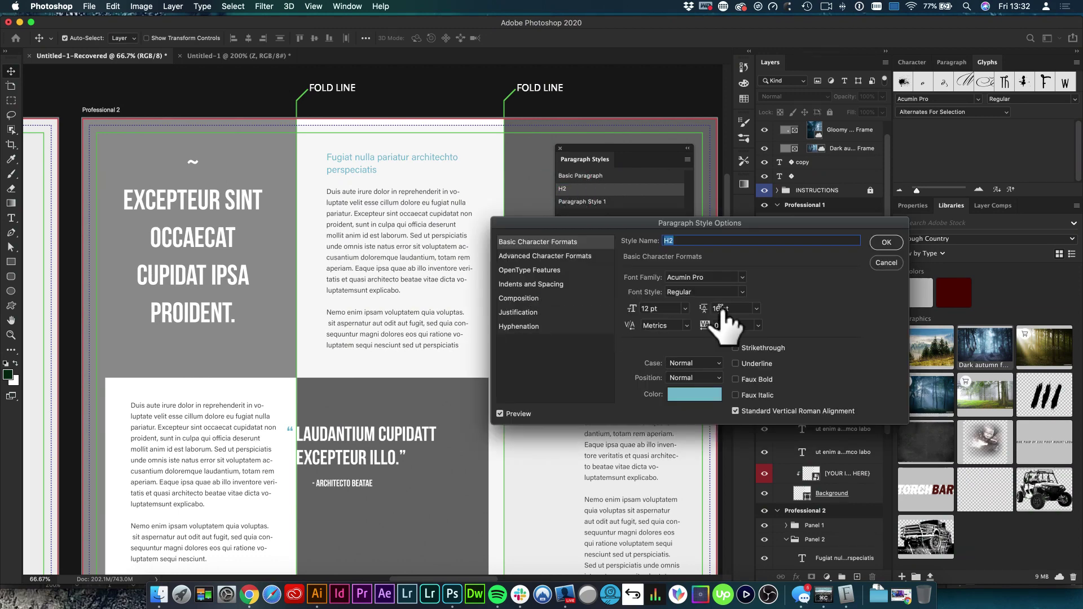
pyautogui.click(683, 394)
pyautogui.click(640, 273)
pyautogui.click(678, 233)
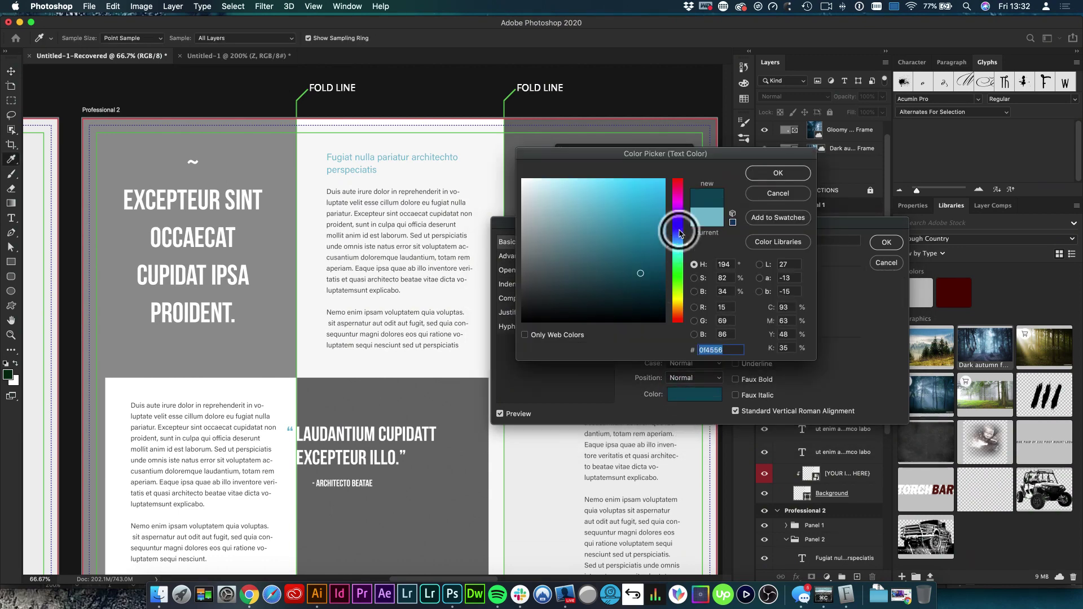
pyautogui.click(677, 202)
pyautogui.click(634, 201)
pyautogui.click(781, 173)
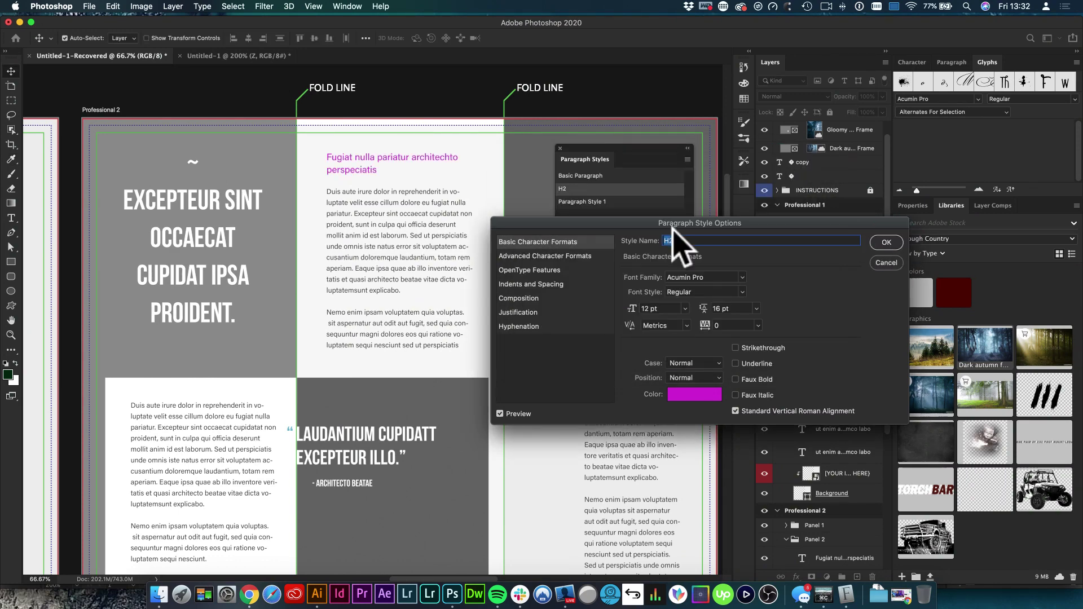
pyautogui.press('Return')
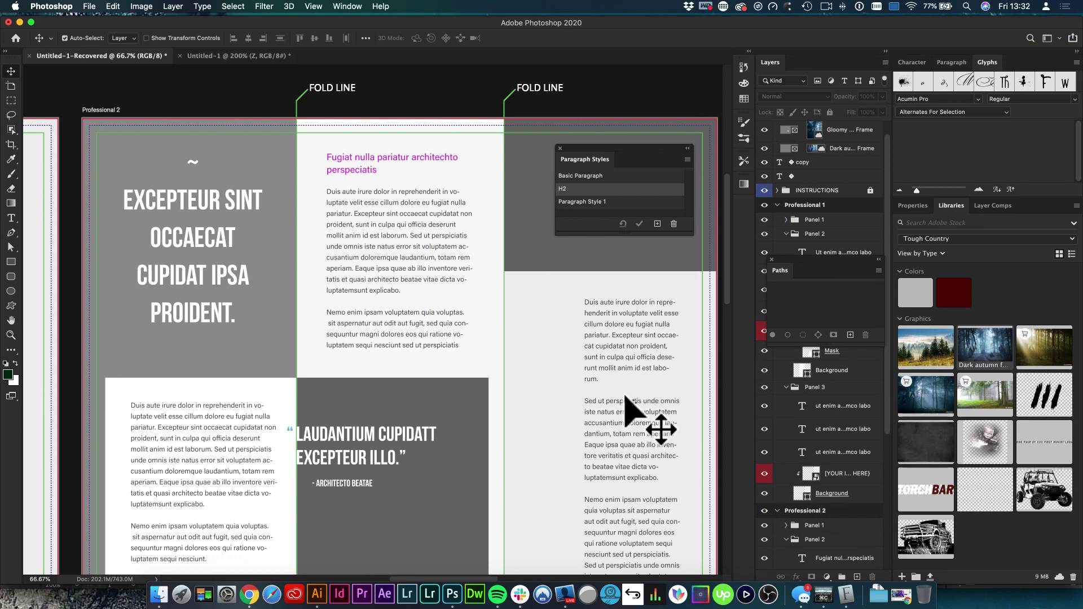
# Step: Draw a paragraph text box about 1134 px wide on the empty canvas below Professional 2, beside the forest picture
pyautogui.press('space')
pyautogui.moveTo(460, 455); pyautogui.dragTo(446, 314)
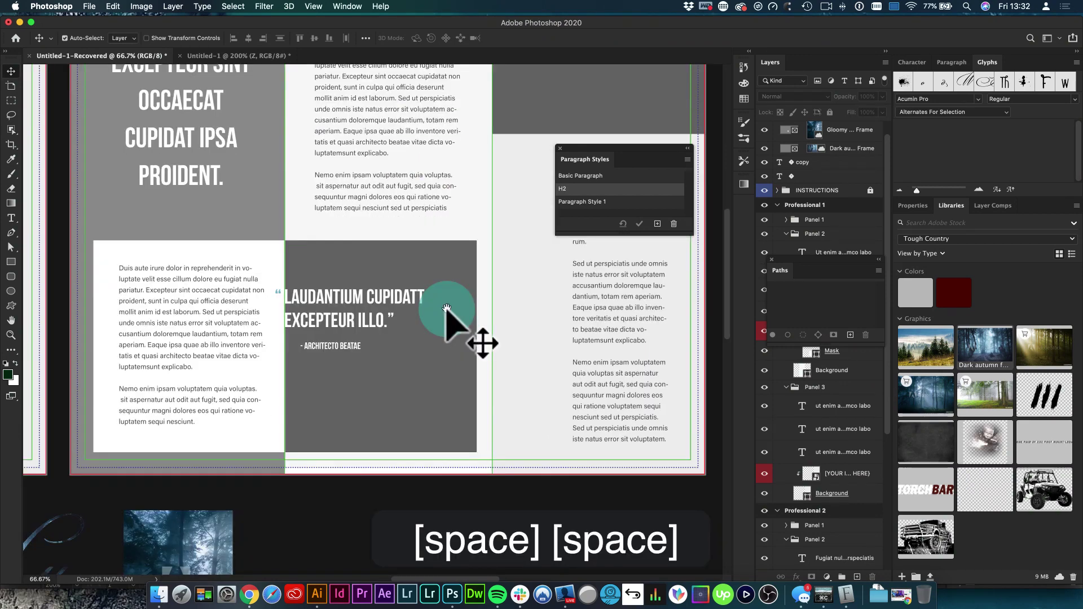
pyautogui.moveTo(459, 380); pyautogui.dragTo(422, 211)
pyautogui.scroll(-3, 422, 211)
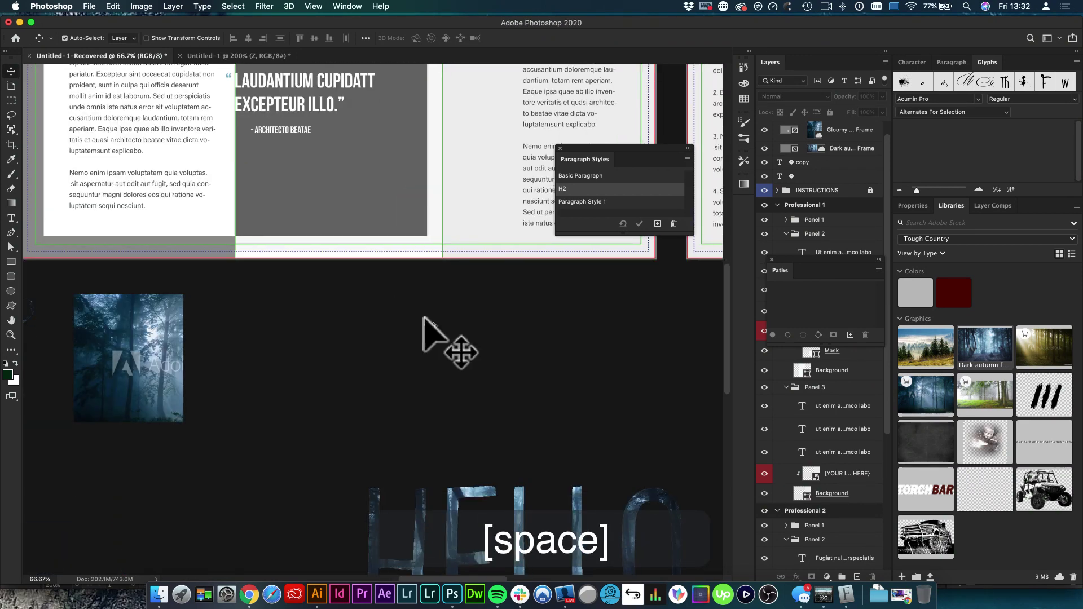
pyautogui.press('t')
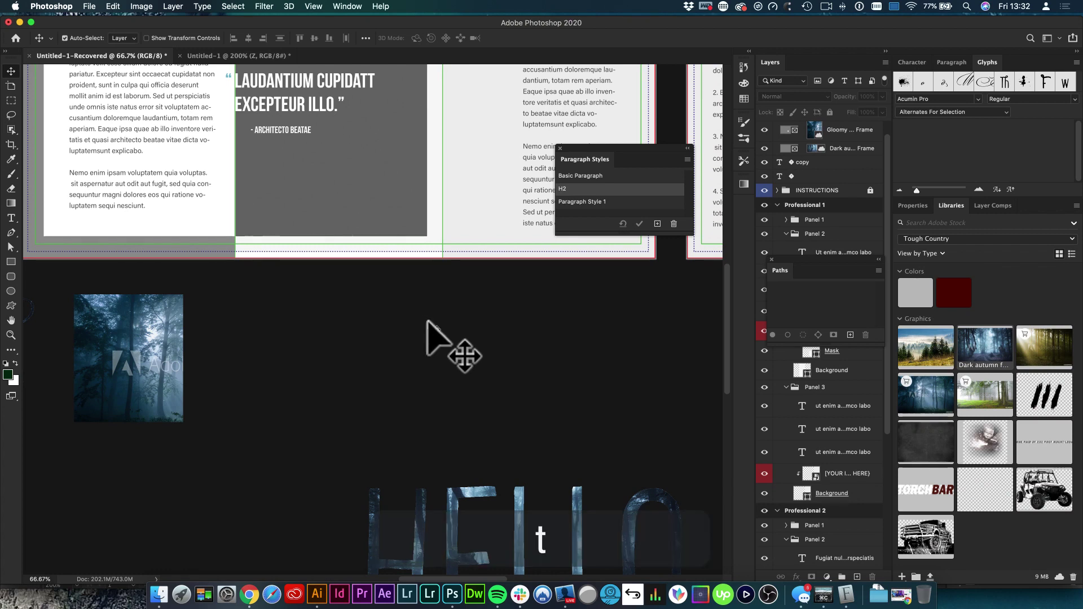
pyautogui.moveTo(281, 305); pyautogui.dragTo(524, 402)
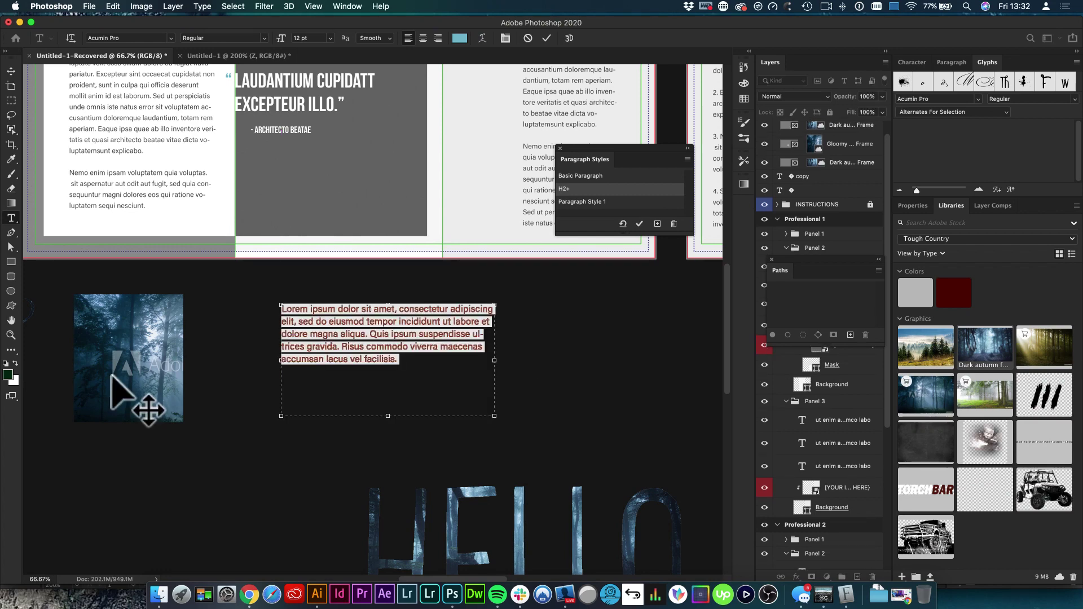
# Step: Set the text color of the new text box to white
pyautogui.click(8, 375)
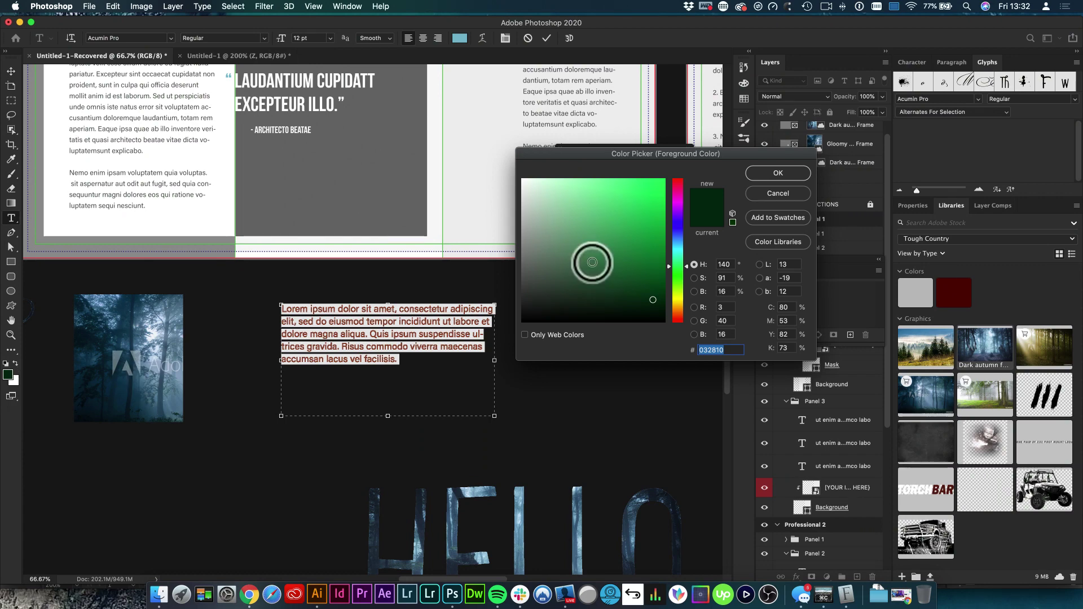
pyautogui.moveTo(587, 260); pyautogui.dragTo(500, 157)
pyautogui.click(798, 174)
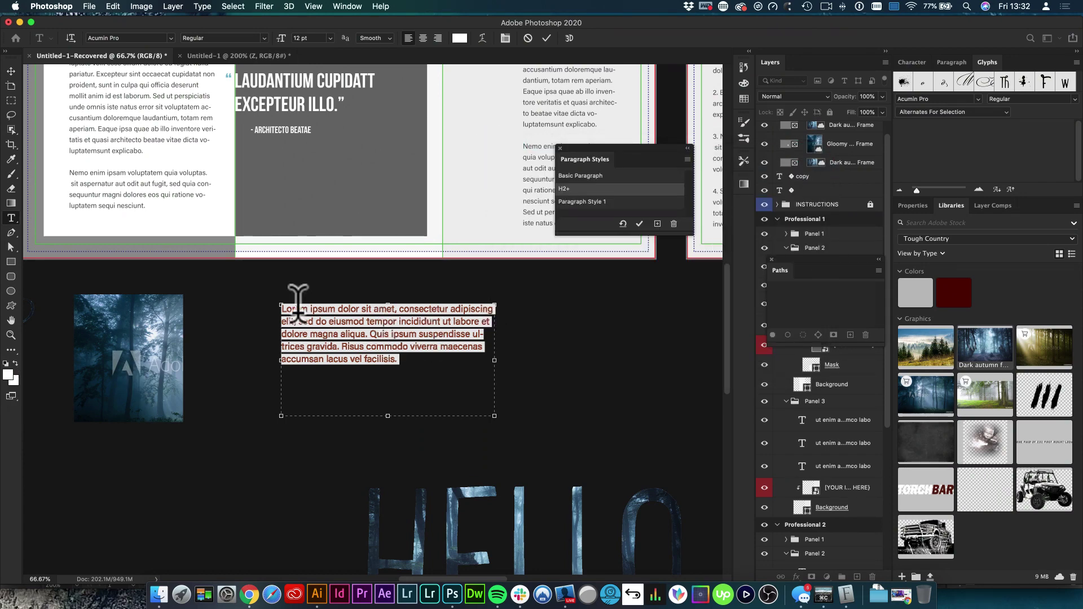
# Step: Paste Lorem Ipsum into the text box, extend the box to about 830 px high and widen it slightly
pyautogui.click(206, 7)
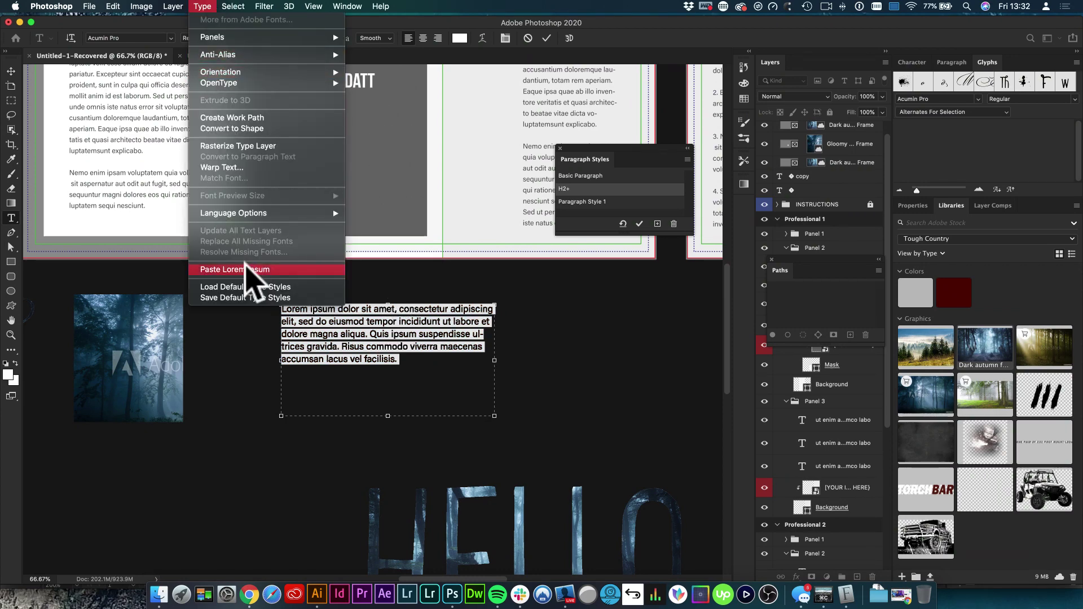
pyautogui.click(268, 271)
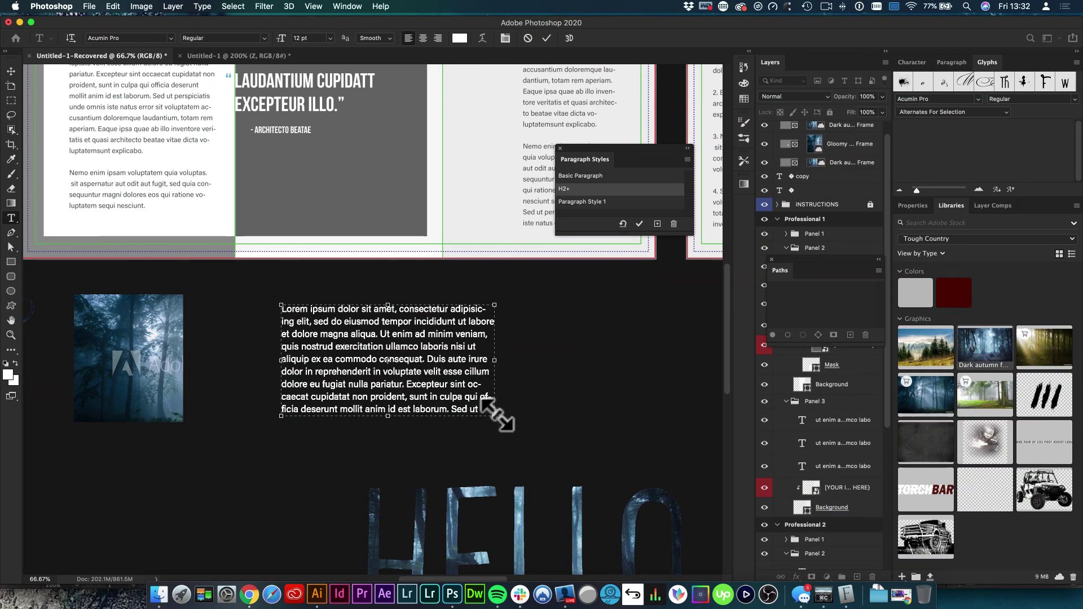
pyautogui.moveTo(387, 416); pyautogui.dragTo(387, 461)
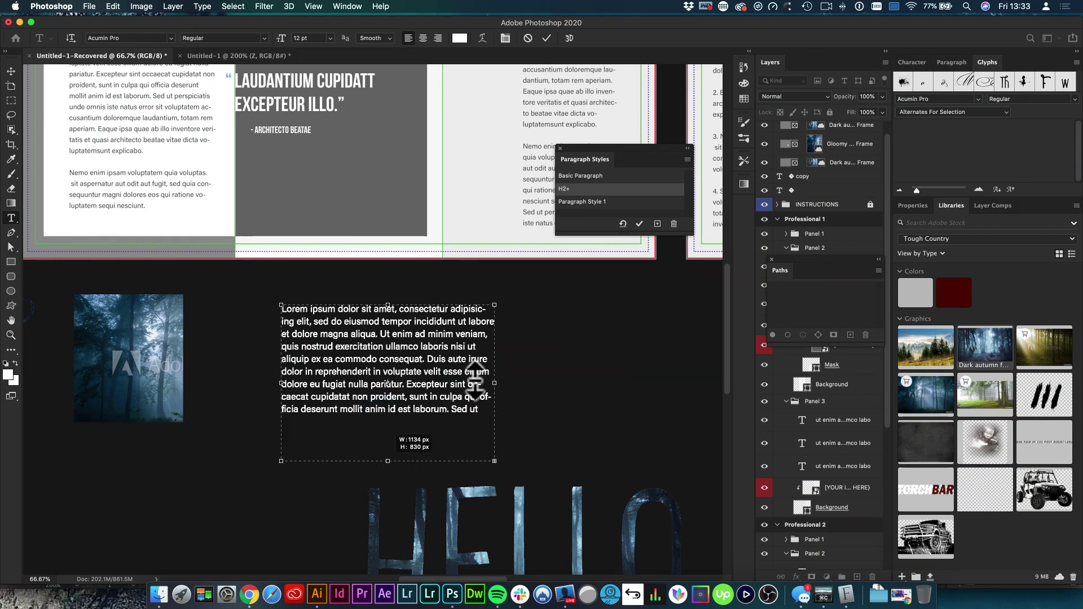
pyautogui.moveTo(499, 384); pyautogui.dragTo(530, 383)
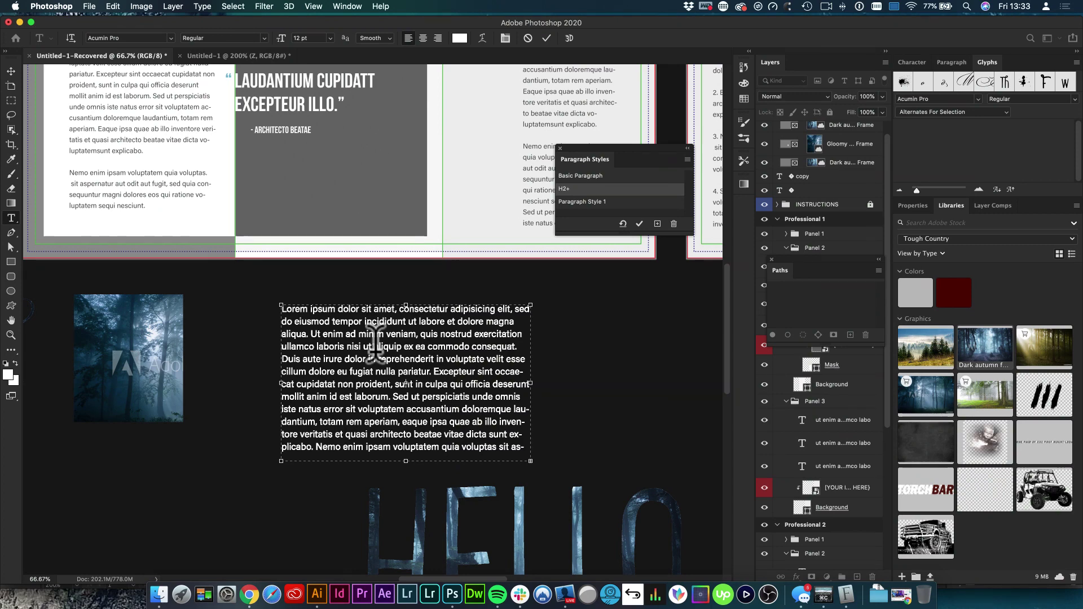
# Step: Select all the Lorem Ipsum text and increase its leading in steps until the lines are about twice as far apart
pyautogui.click(389, 371)
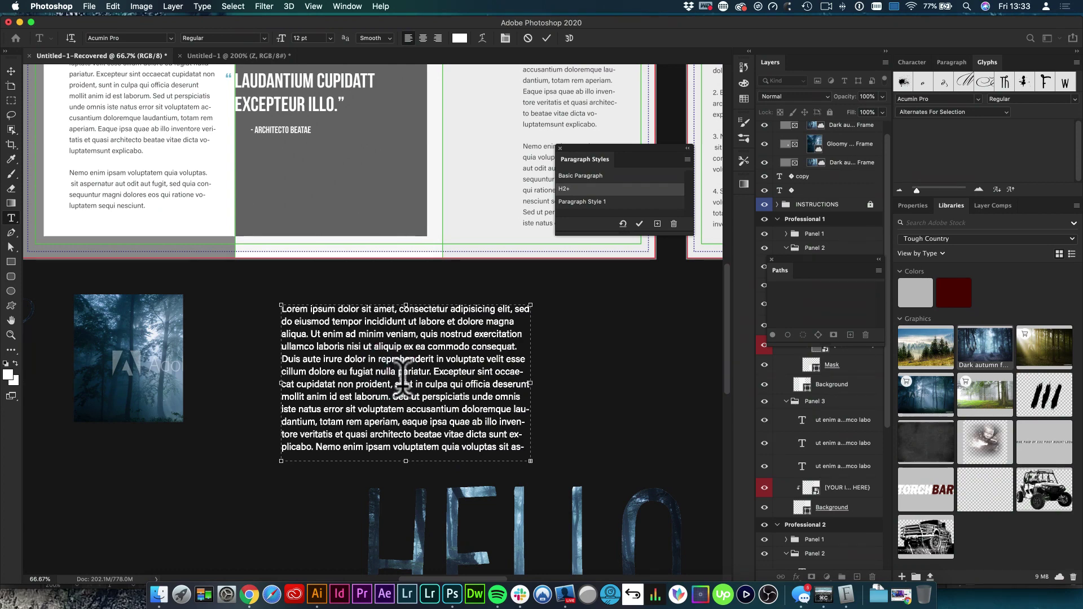
pyautogui.press('super+a')
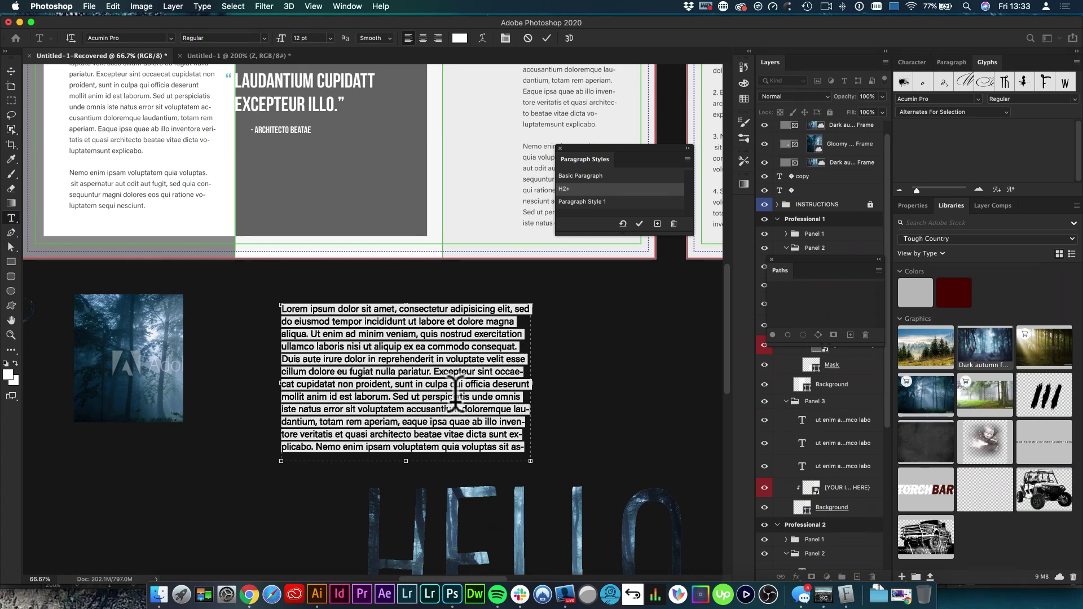
pyautogui.press('alt+super+Down')
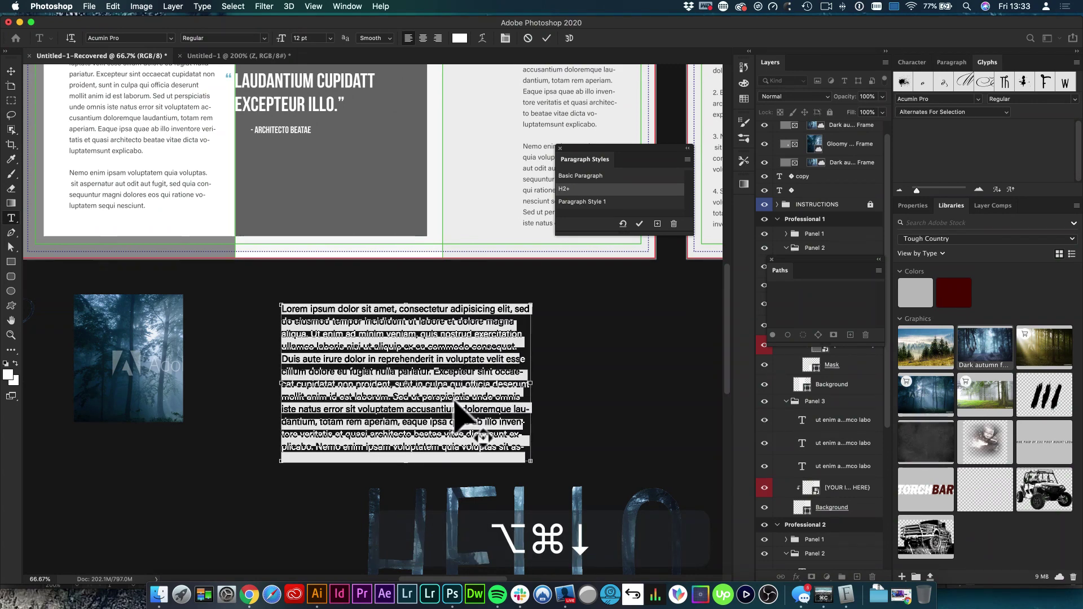
pyautogui.press('alt+super+Down')
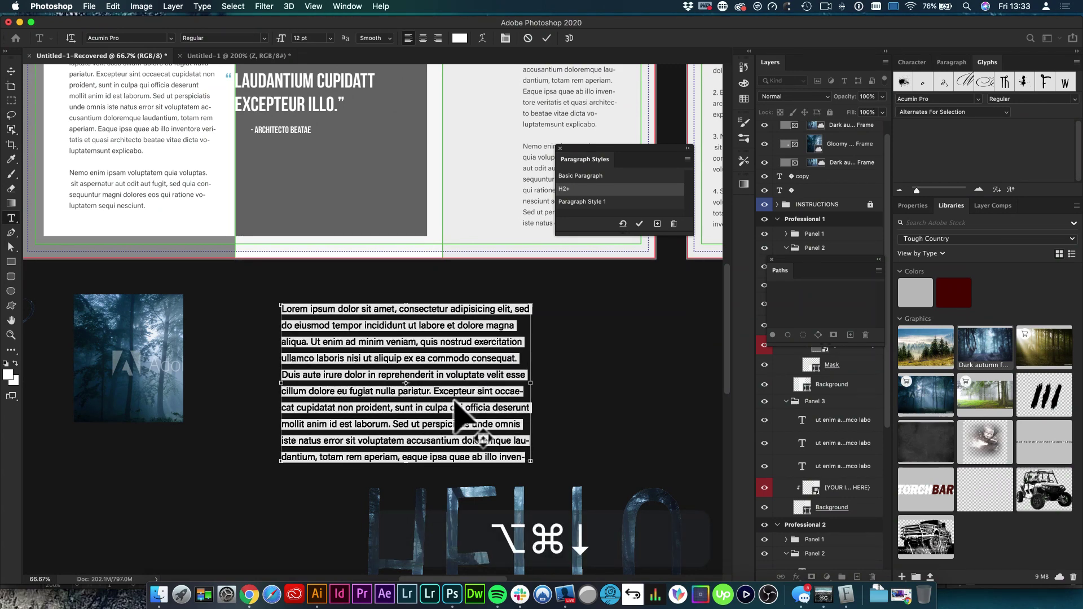
pyautogui.press('alt+super+Down')
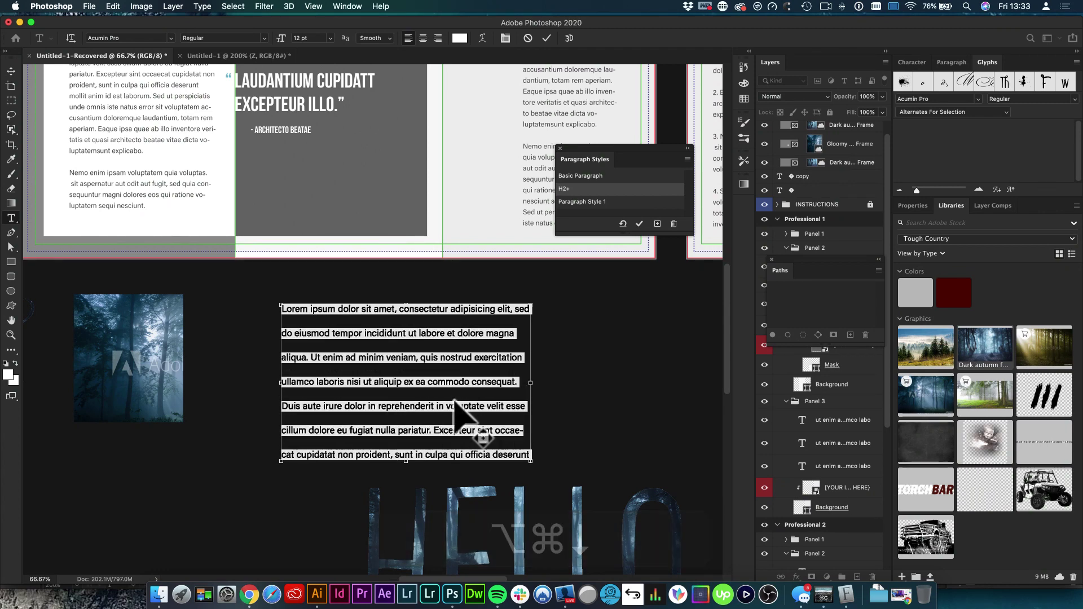
pyautogui.press('alt+super+Down')
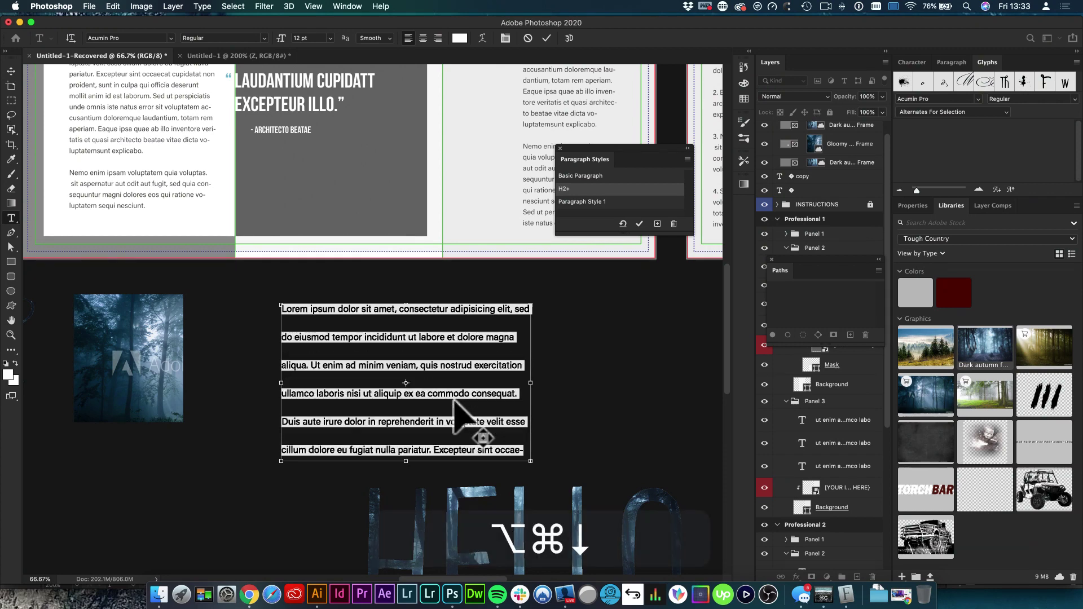
# Step: Show the text's properties and adjust the selected Lorem Ipsum text's leading tighter and looser, finishing at 41 pt
pyautogui.press('alt+super+Down')
pyautogui.press('alt+super+Up')
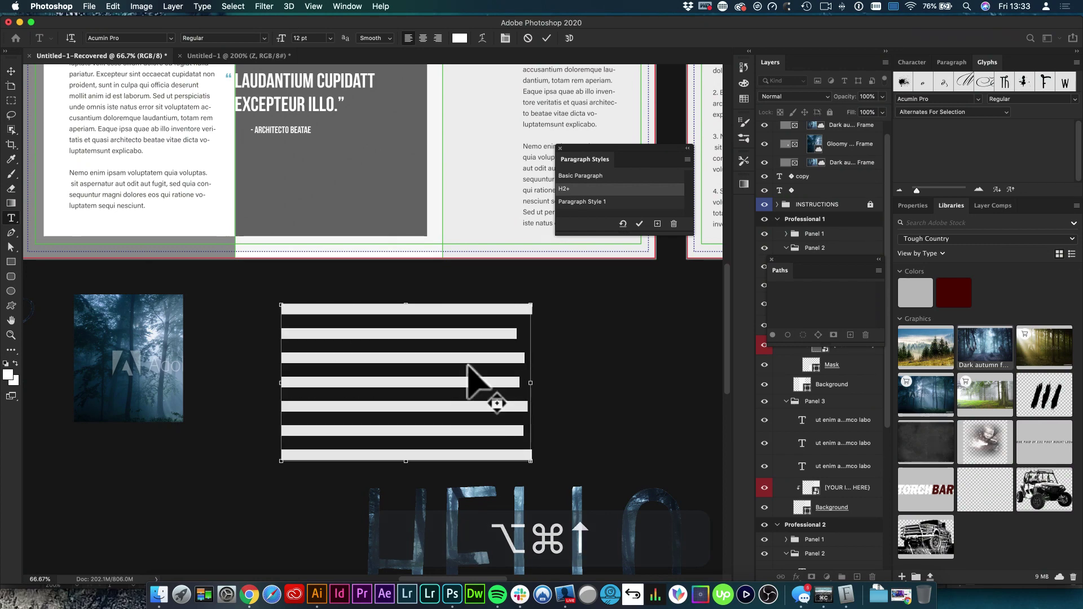
pyautogui.click(909, 206)
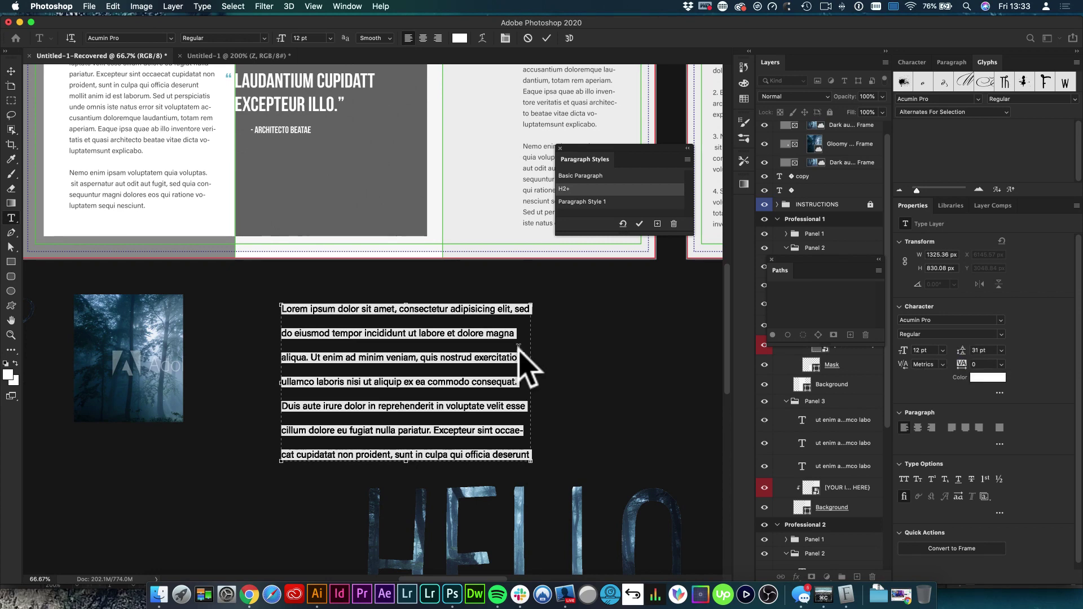
pyautogui.press('alt+super+Up')
pyautogui.press('alt+super+Up')
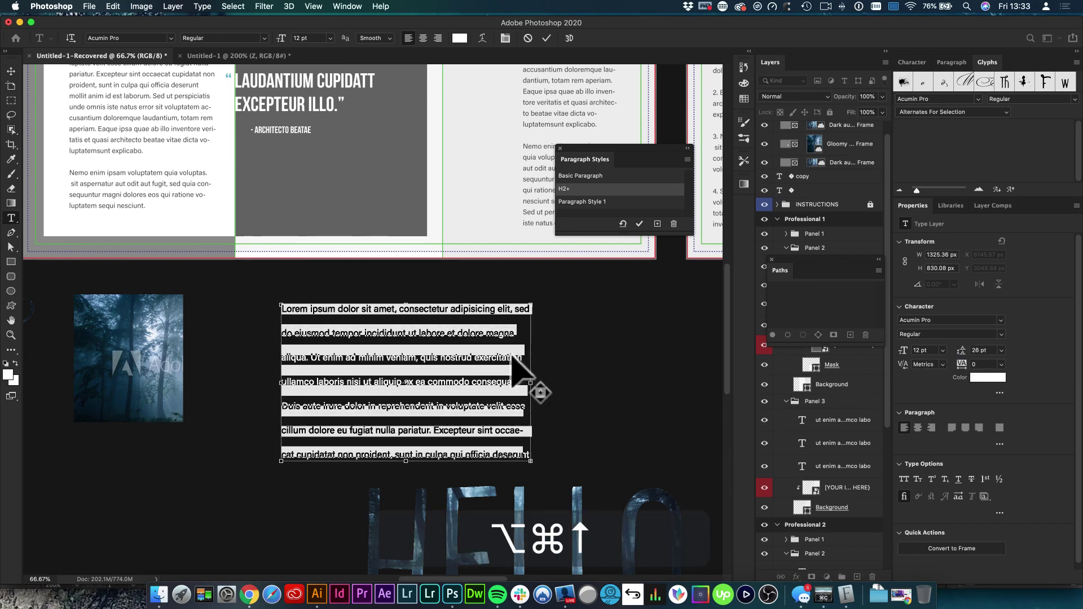
pyautogui.press('alt+super+Down')
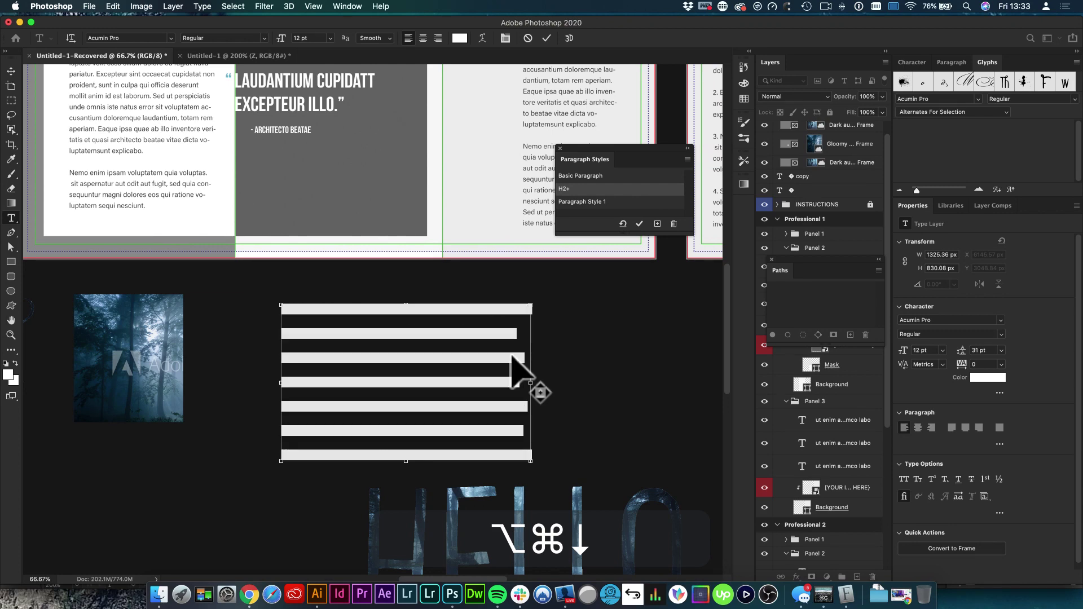
pyautogui.press('alt+super+Down')
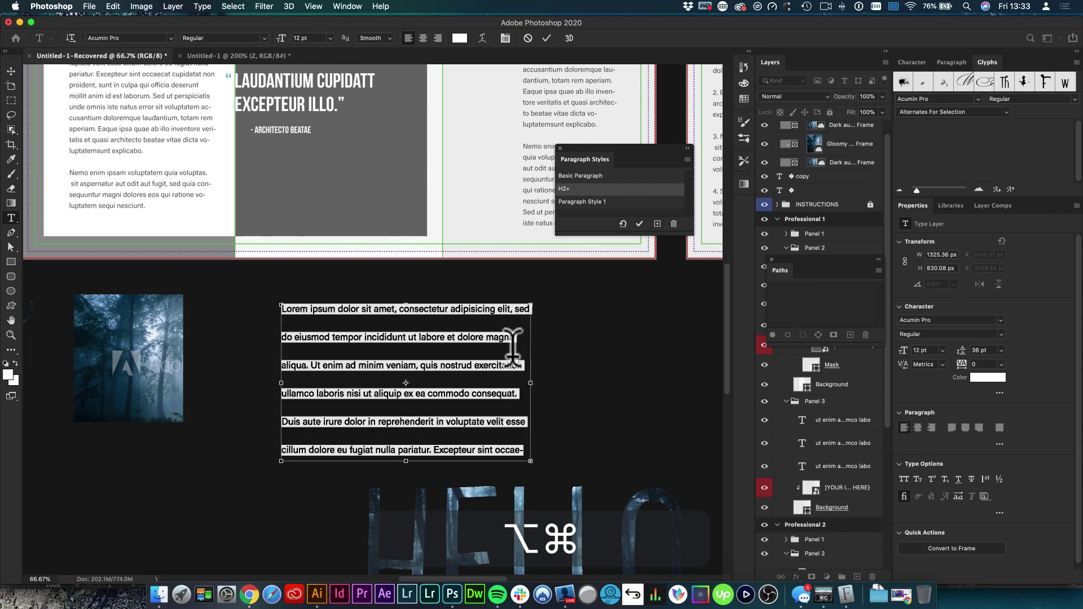
pyautogui.press('alt+super+Down')
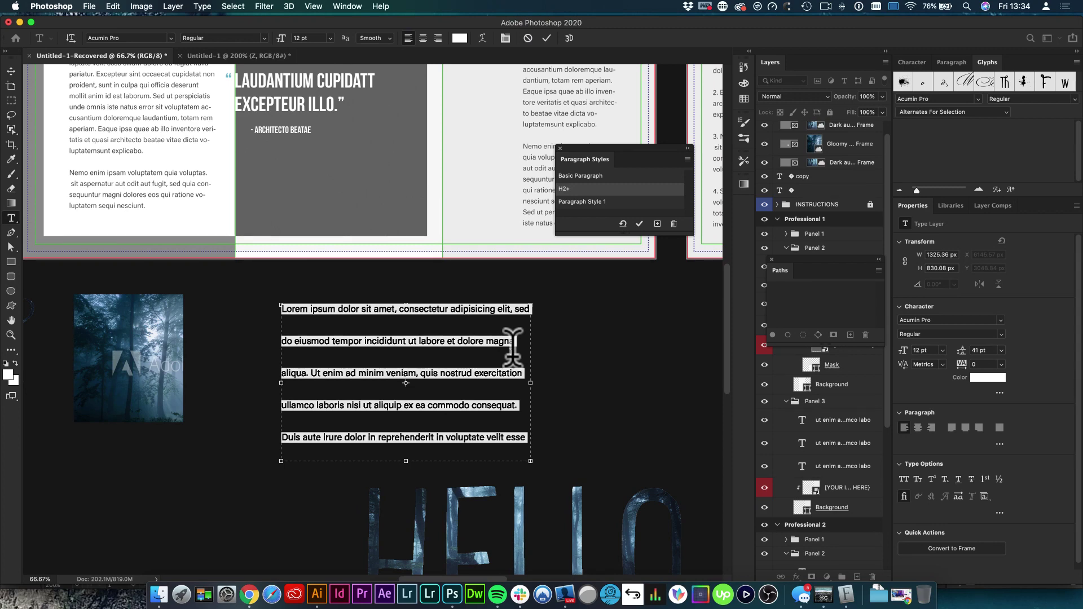
# Step: Tighten the tracking of the selected Lorem Ipsum text in large increments to at least -300
pyautogui.press('alt+super+Left')
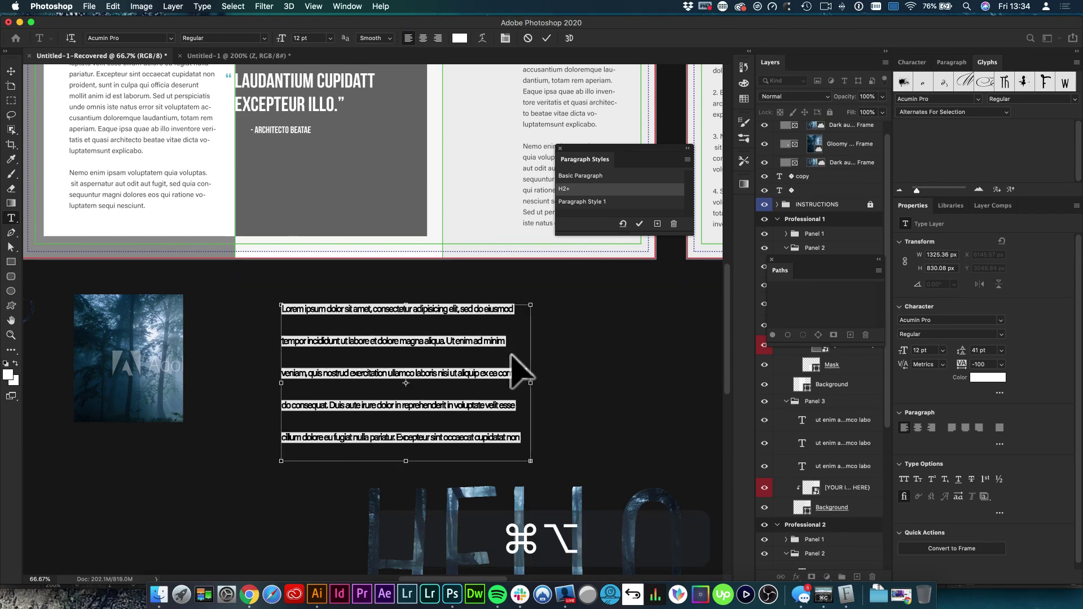
pyautogui.press('alt+super+Left')
pyautogui.press('alt+super+Left')
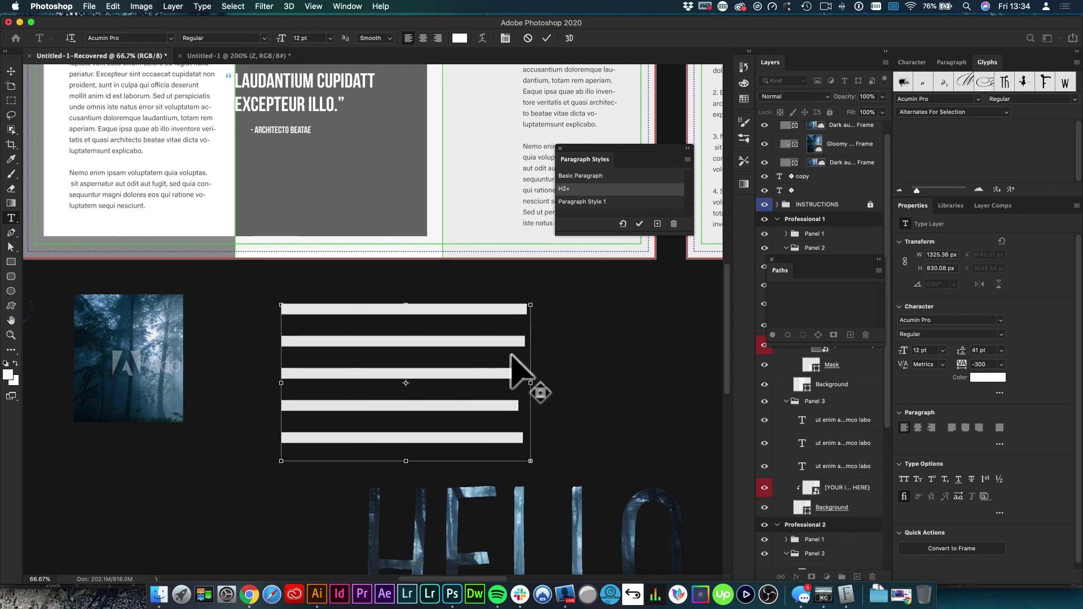
pyautogui.press('alt+super+Left')
# Step: Widen the tracking of the selected Lorem Ipsum text in large increments to 300
pyautogui.press('alt+super+Right')
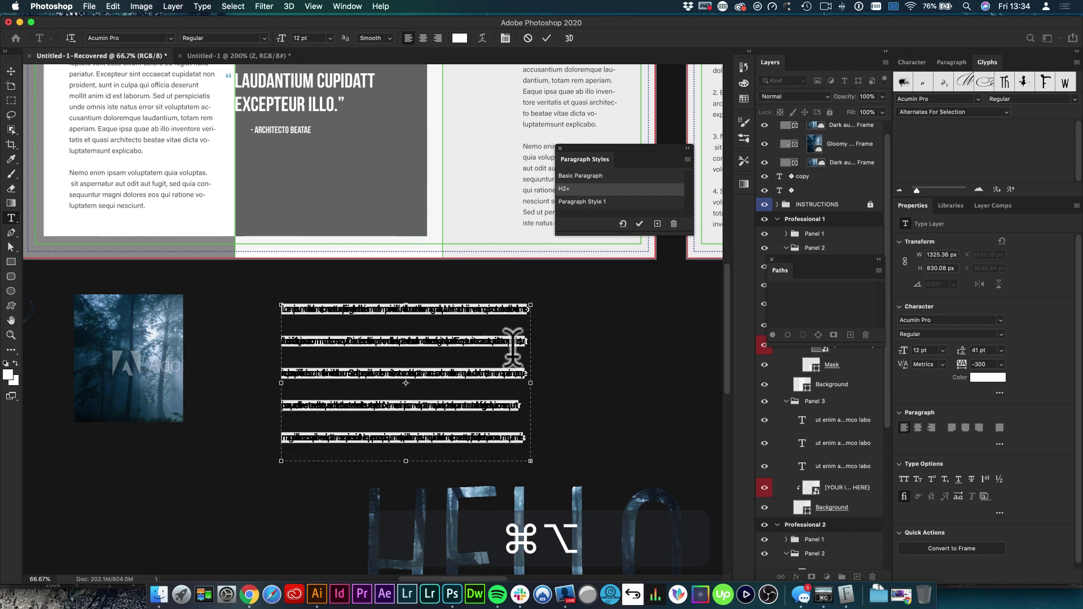
pyautogui.press('alt+super+Right')
pyautogui.press('alt+super+Right')
pyautogui.press('alt+super+Right')
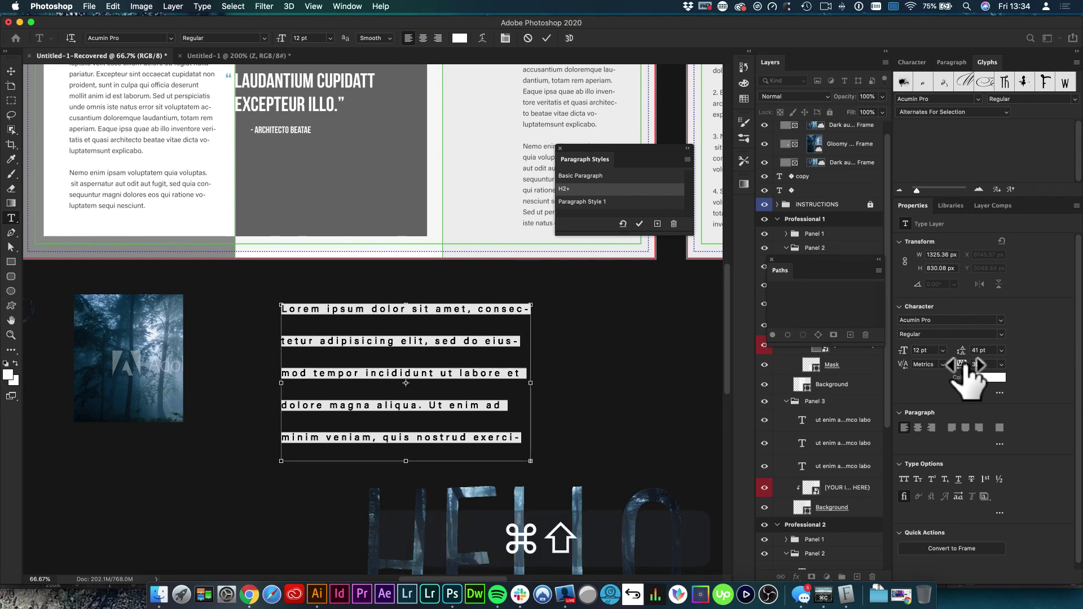
# Step: Increase the font size of the selected Lorem Ipsum text in steps to 18 pt
pyautogui.press('super+shift+period')
pyautogui.press('super+shift+period')
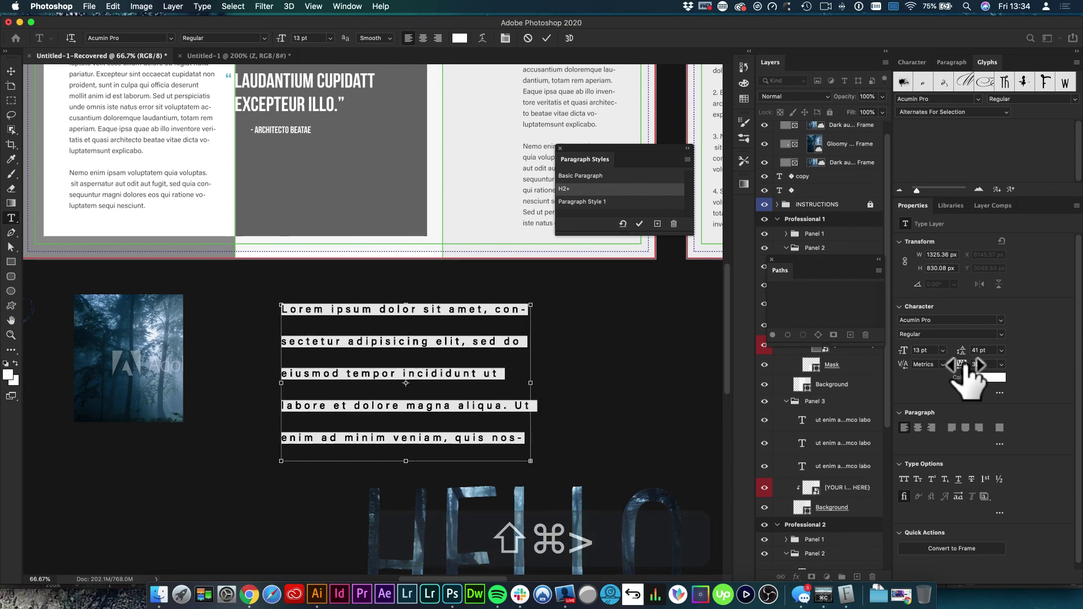
pyautogui.press('super+shift+period')
pyautogui.press('super+shift+period')
pyautogui.press('super+shift+period')
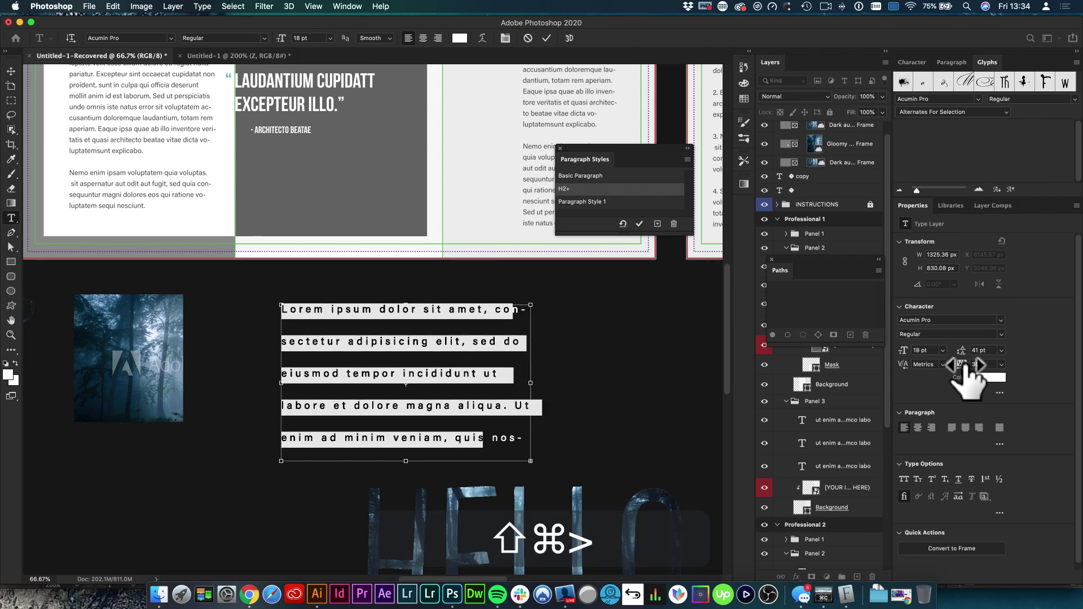
pyautogui.press('super+shift+period')
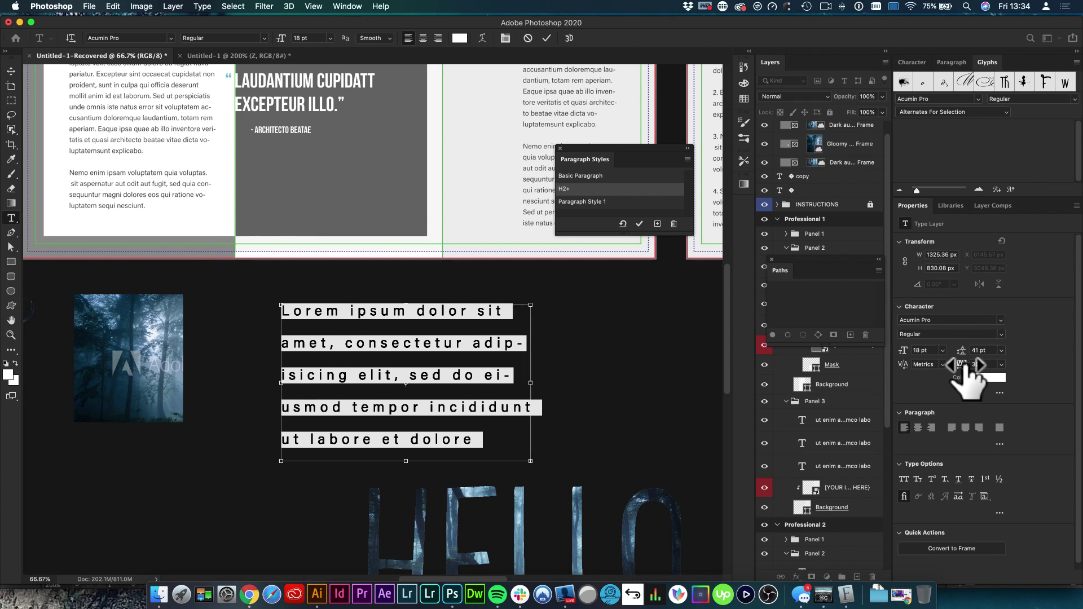
# Step: Reduce the font size of the selected Lorem Ipsum text in steps to 6 pt
pyautogui.press('super+shift+comma')
pyautogui.press('super+shift+comma')
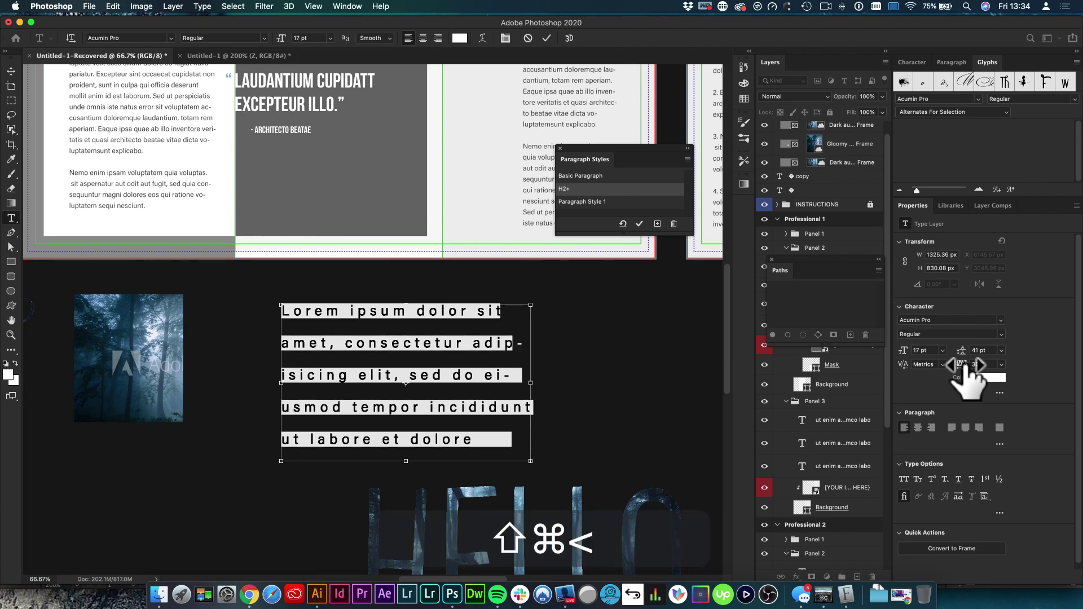
pyautogui.press('super+shift+comma')
pyautogui.press('super+shift+comma')
pyautogui.press('super+shift+comma')
pyautogui.press('super+shift+comma')
pyautogui.press('super+shift+comma')
pyautogui.press('super+shift+comma')
pyautogui.press('super+shift+comma')
pyautogui.press('super+shift+comma')
pyautogui.press('super+shift+comma')
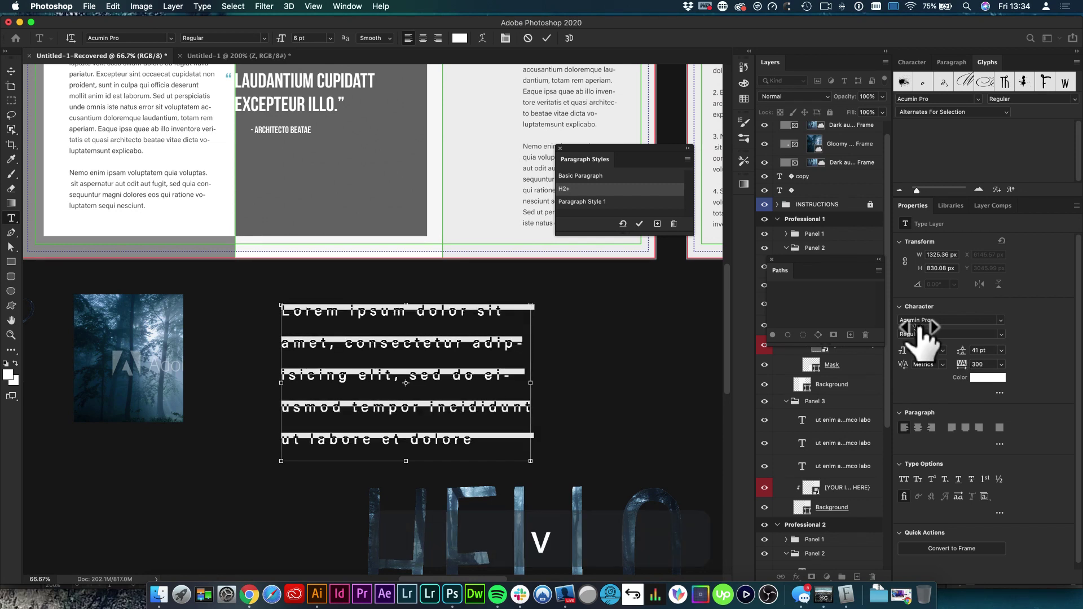
# Step: Move the Lorem Ipsum text block so it overlaps the forest picture, and deselect it
pyautogui.press('v')
pyautogui.click(306, 364)
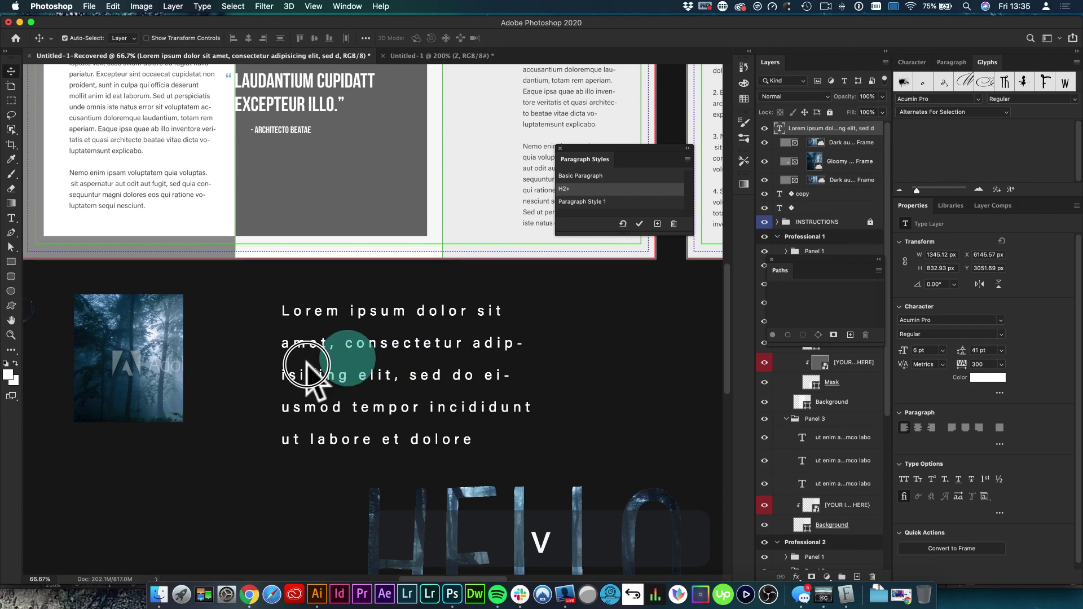
pyautogui.moveTo(307, 364); pyautogui.dragTo(263, 380)
pyautogui.click(557, 342)
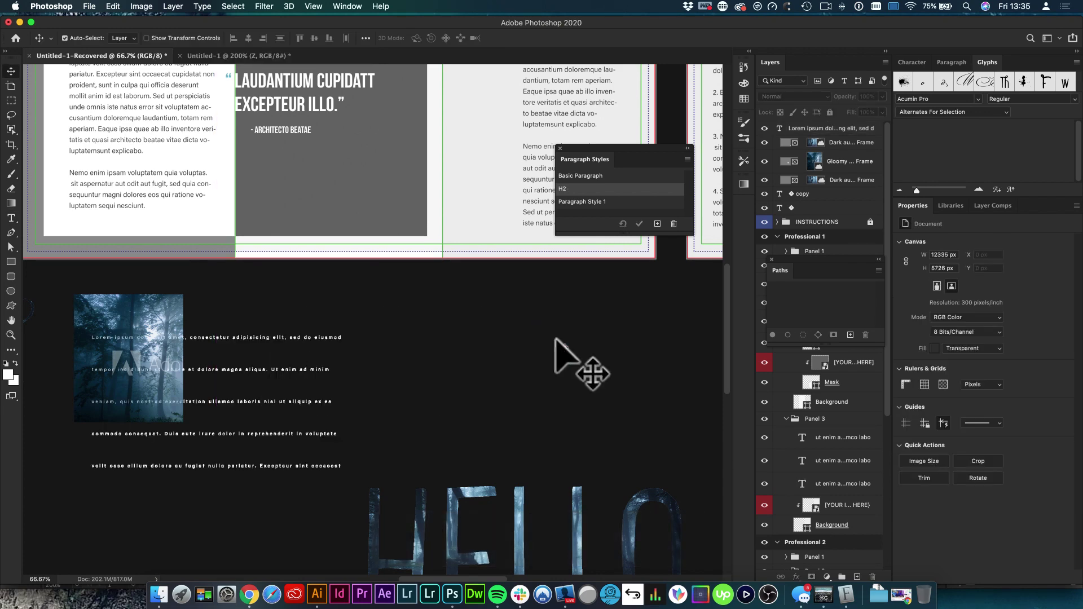
# Step: Add a new point text reading "MY LOGO" in the empty area above the HELLO lettering
pyautogui.press('space')
pyautogui.press('t')
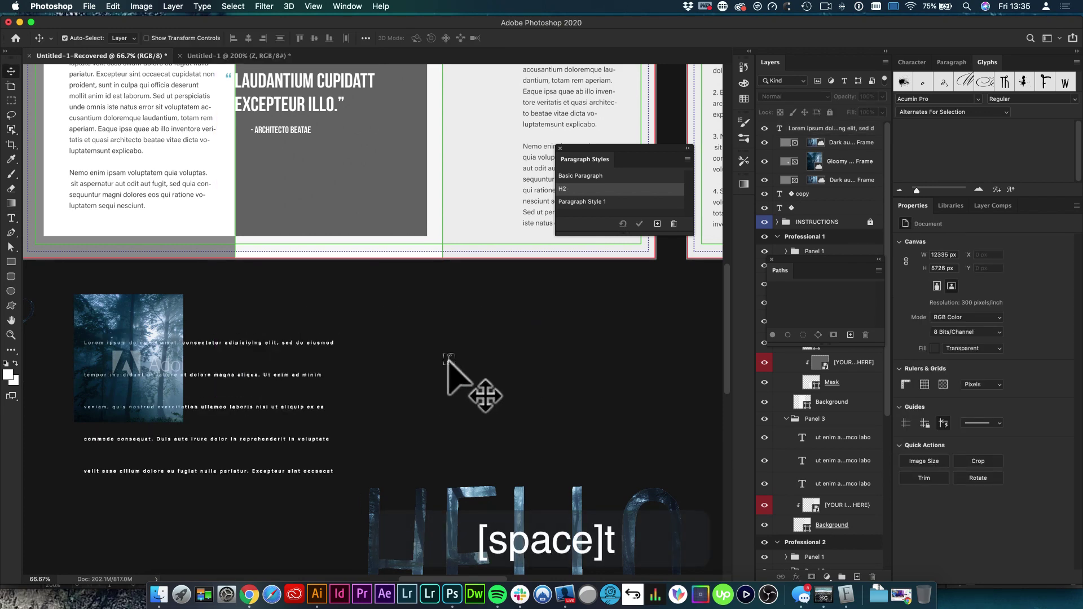
pyautogui.click(460, 333)
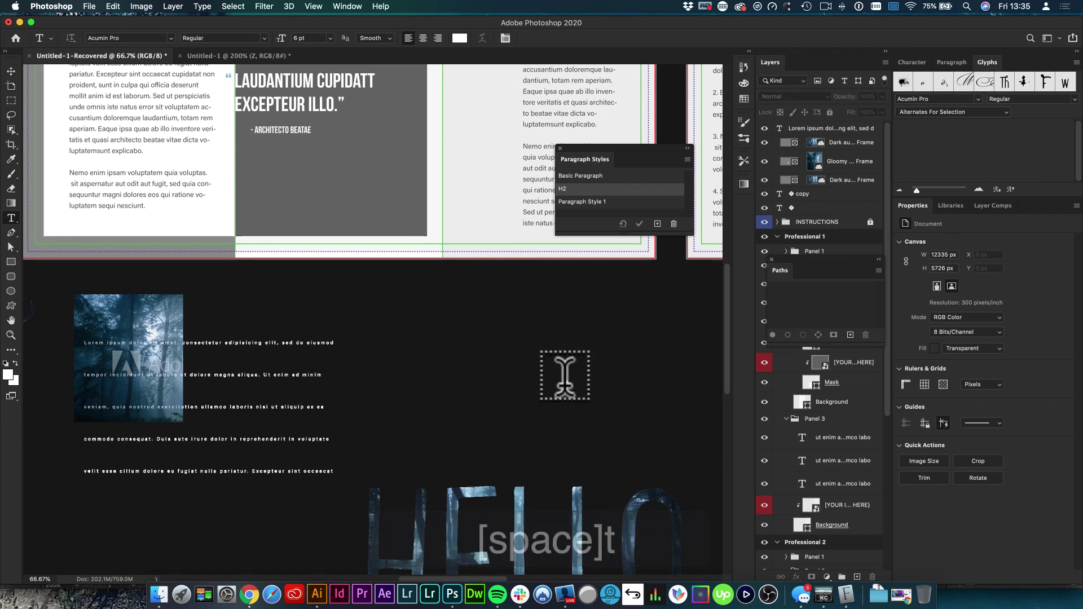
pyautogui.write('Mogo')
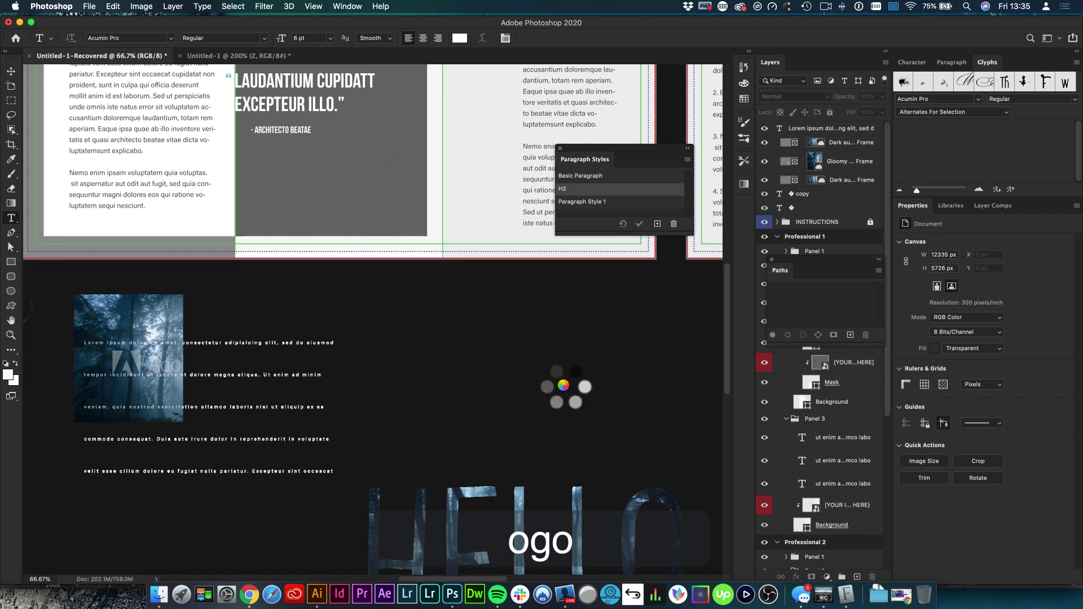
pyautogui.write('v')
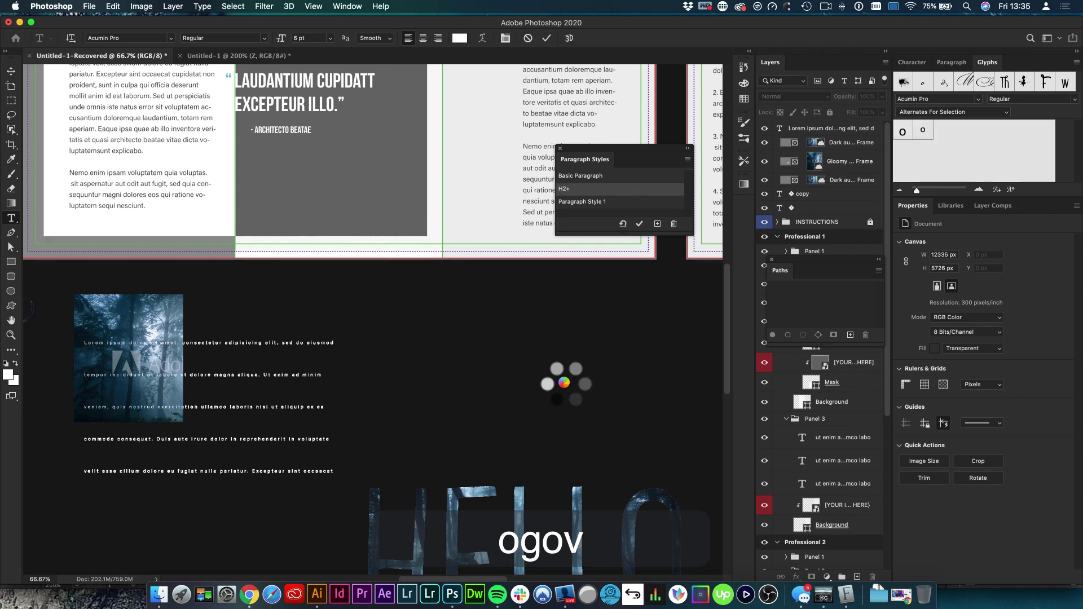
# Step: Scale the MY LOGO text to about 613% and place a duplicate of it directly below the original
pyautogui.press('super+t')
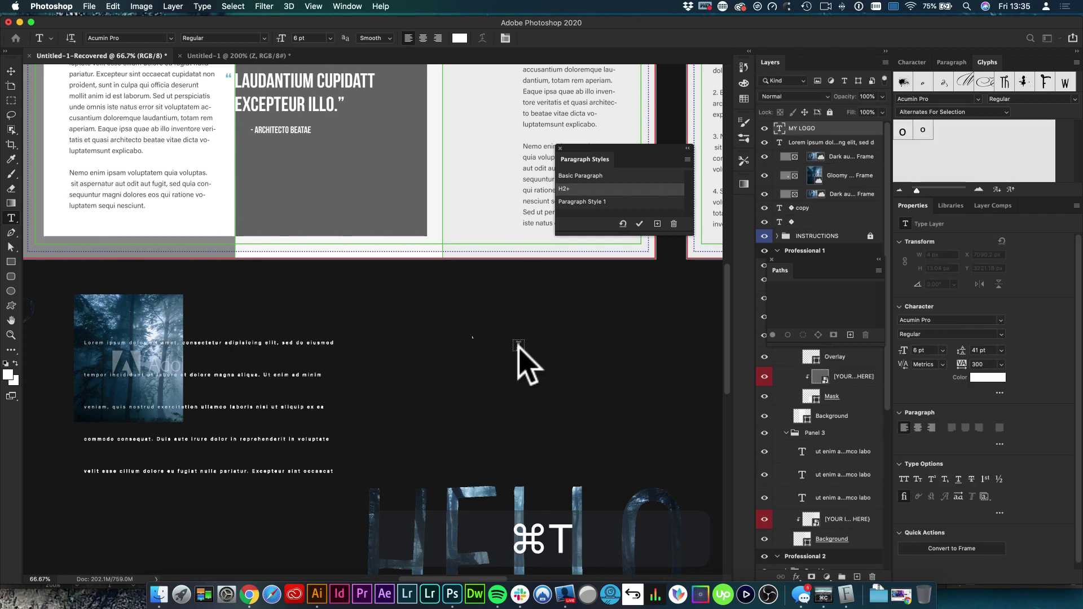
pyautogui.moveTo(492, 343); pyautogui.dragTo(641, 422)
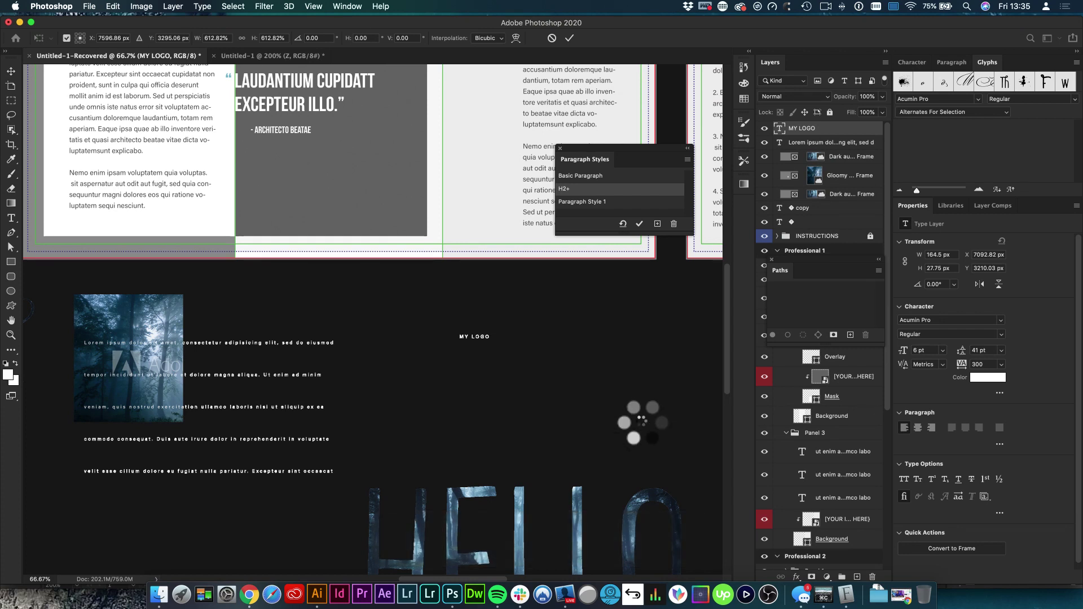
pyautogui.moveTo(576, 387); pyautogui.dragTo(526, 384)
pyautogui.press('alt')
pyautogui.press('shift')
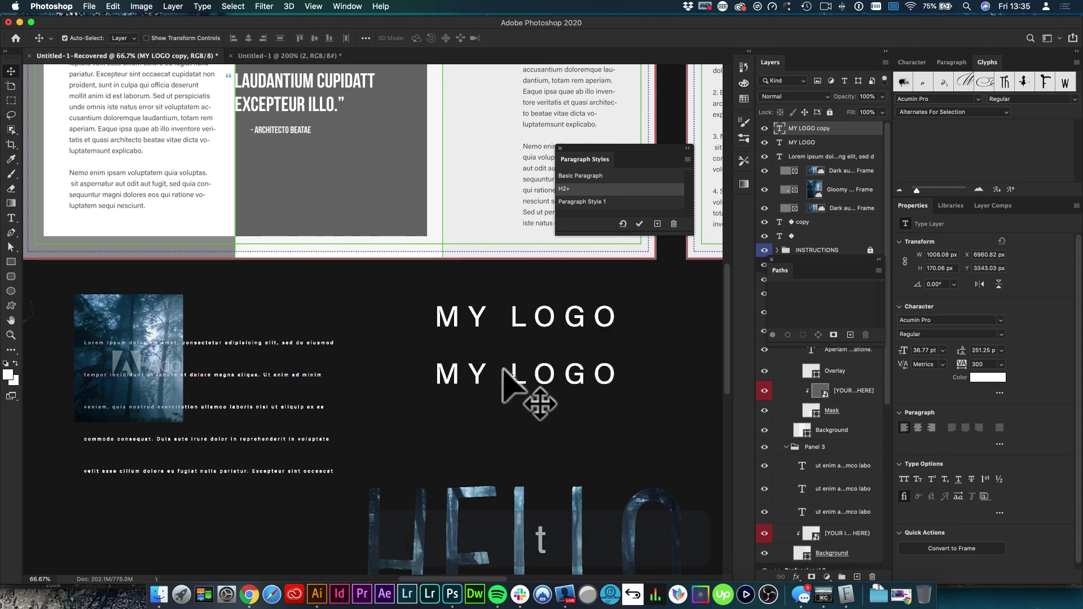
# Step: Select all the text of the lower MY LOGO copy and reduce its font size in steps to 18.38 pt
pyautogui.press('t')
pyautogui.click(508, 375)
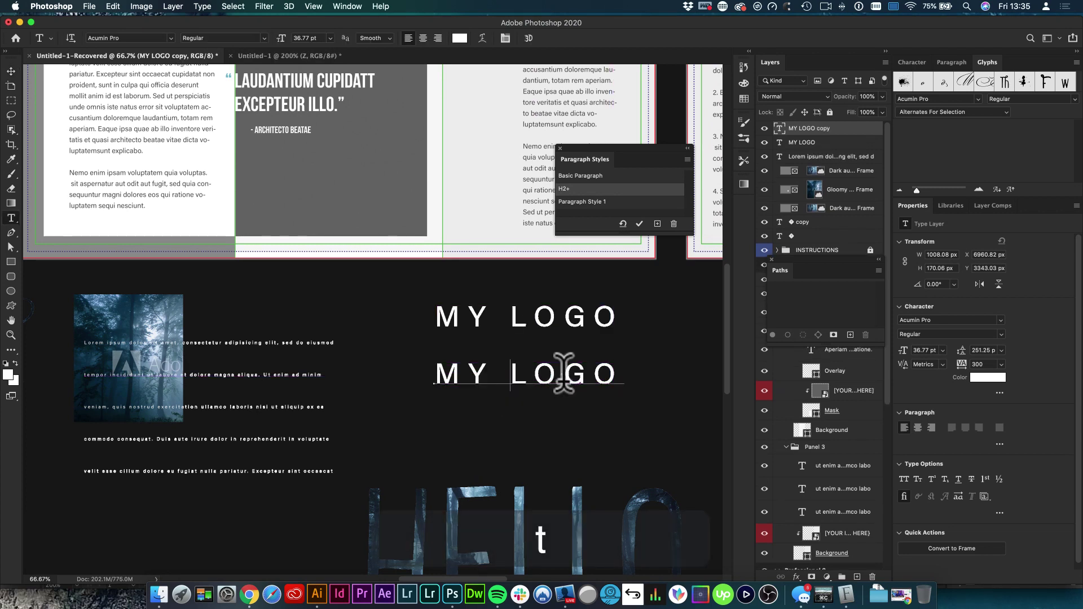
pyautogui.press('super+a')
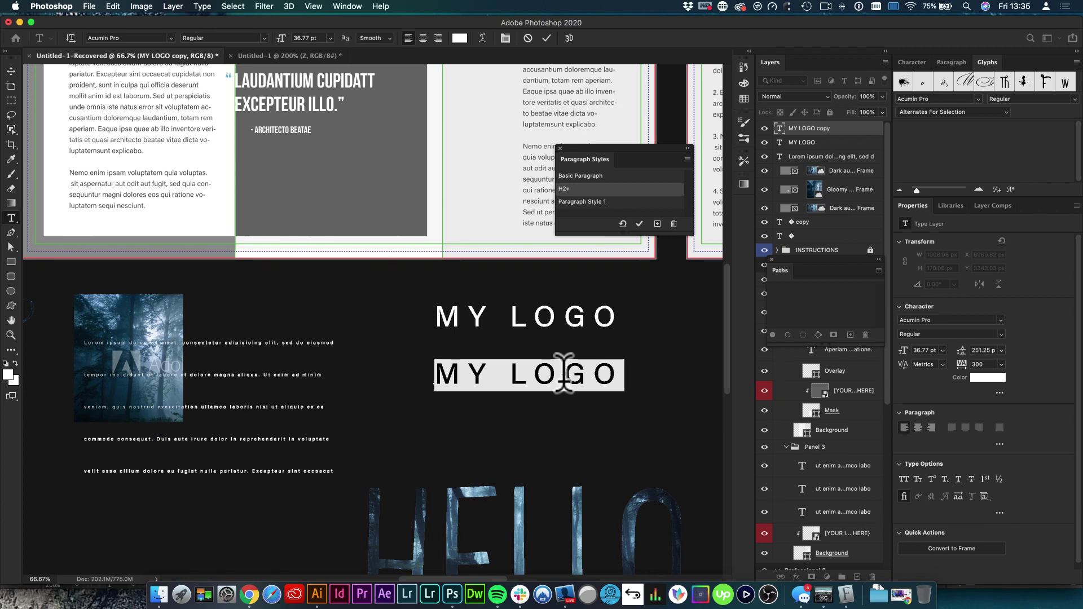
pyautogui.press('super+shift')
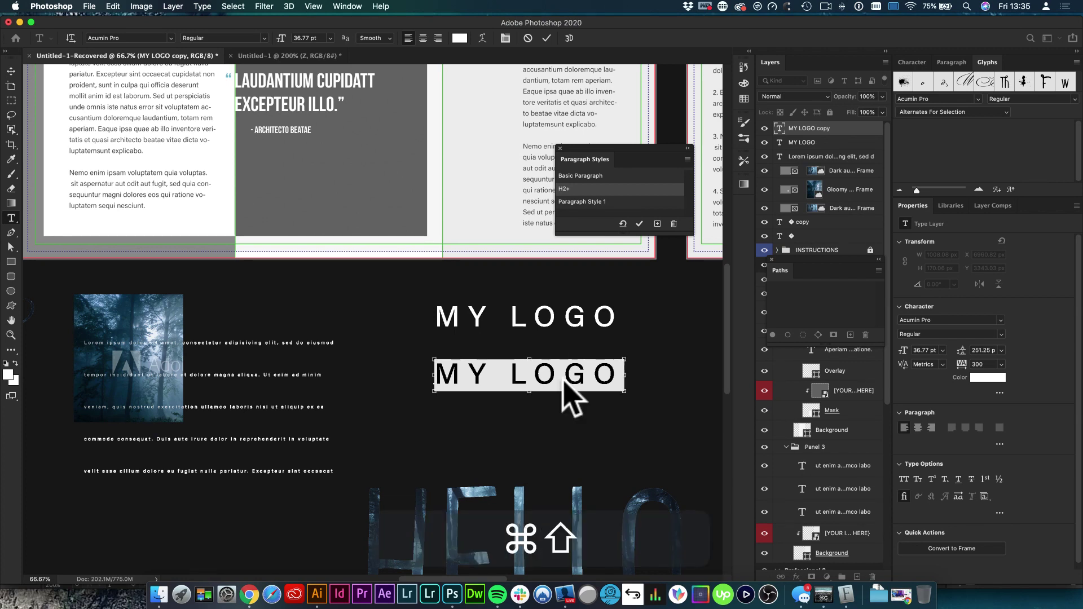
pyautogui.press('super+shift+comma')
pyautogui.press('super+shift+comma')
pyautogui.press('super+shift+comma')
pyautogui.press('super+shift+comma')
pyautogui.press('super+shift+comma')
pyautogui.press('super+shift+comma')
pyautogui.press('super+shift+comma')
pyautogui.press('super+shift+comma')
pyautogui.press('super+shift+comma')
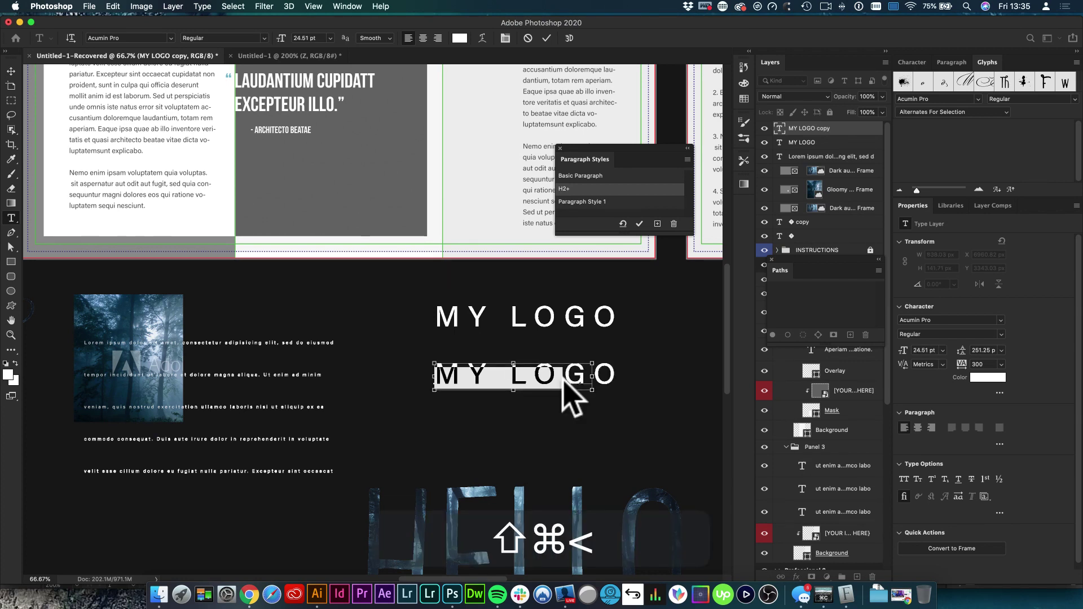
pyautogui.press('super+shift+comma')
pyautogui.press('super+shift+comma')
pyautogui.press('super+shift+comma')
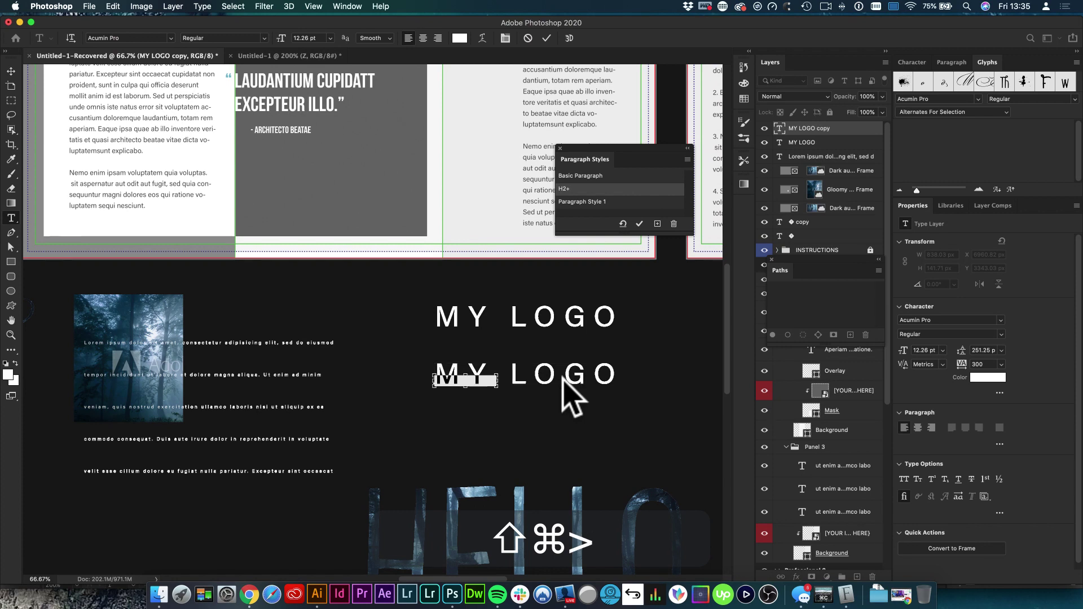
pyautogui.press('super+shift+period')
pyautogui.press('super+shift+period')
pyautogui.press('super+shift+period')
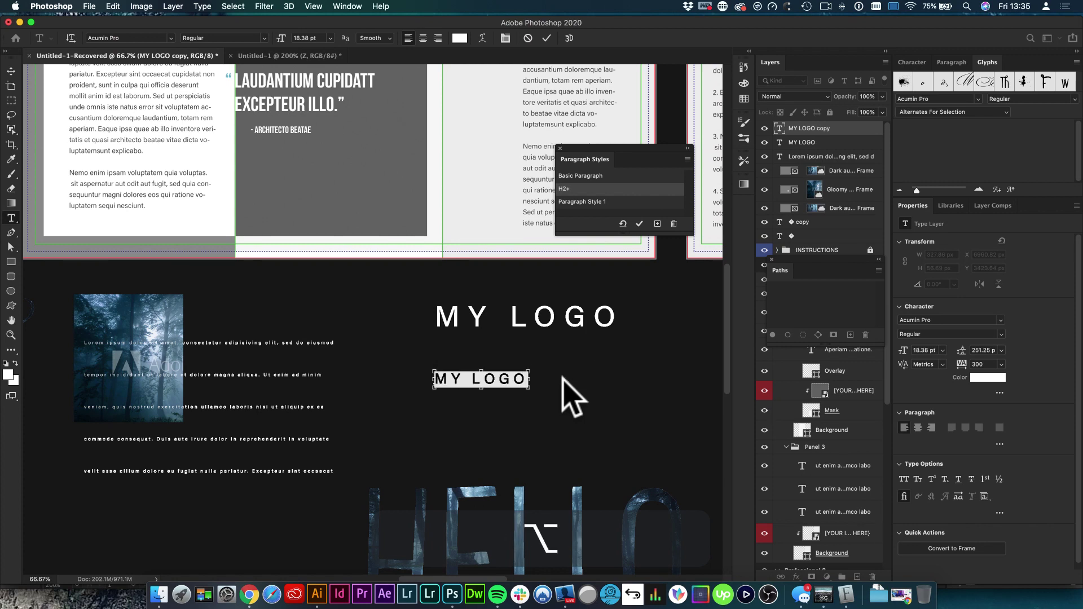
# Step: Widen the tracking of the lower MY LOGO copy to 1100 and commit the text edit
pyautogui.press('super+alt+Right')
pyautogui.press('super+alt+Right')
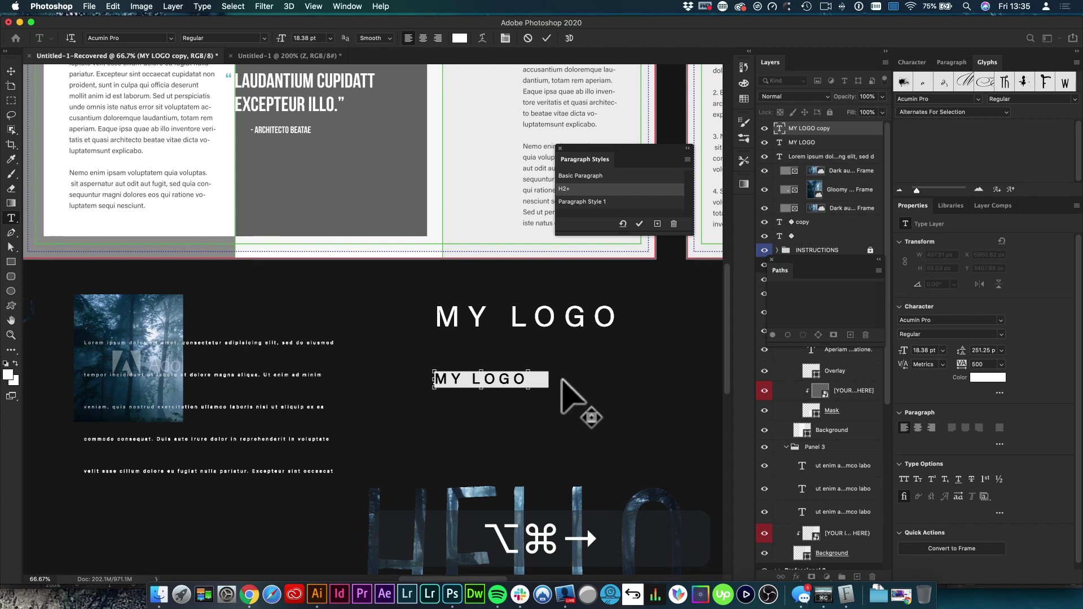
pyautogui.press('super+alt+Right')
pyautogui.press('super+alt+Right')
pyautogui.press('super+alt+Right')
pyautogui.press('super+alt+Right')
pyautogui.press('super+alt+Right')
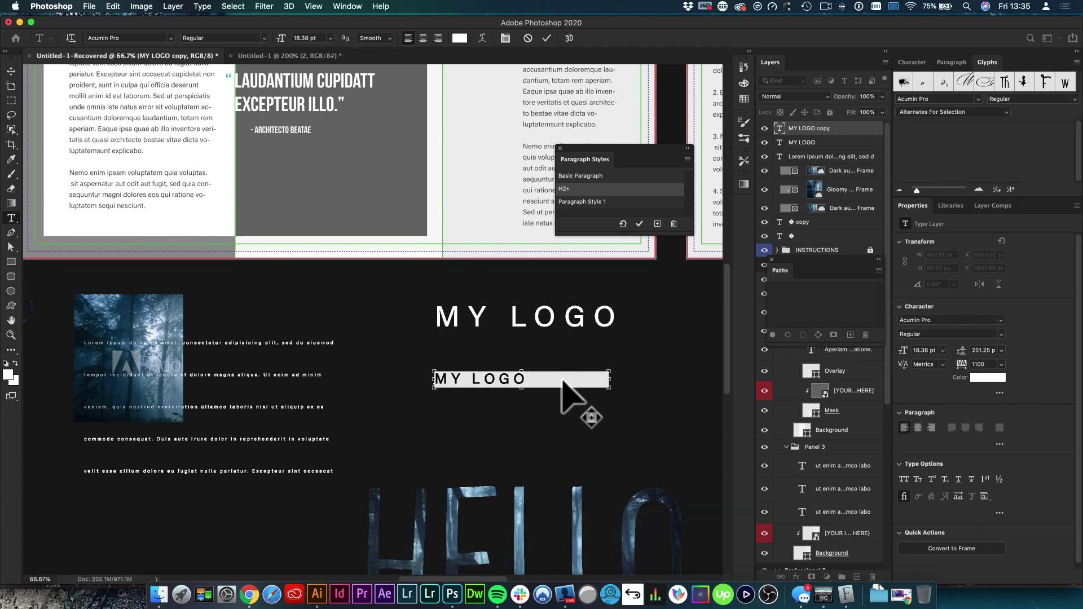
pyautogui.press('super+Return')
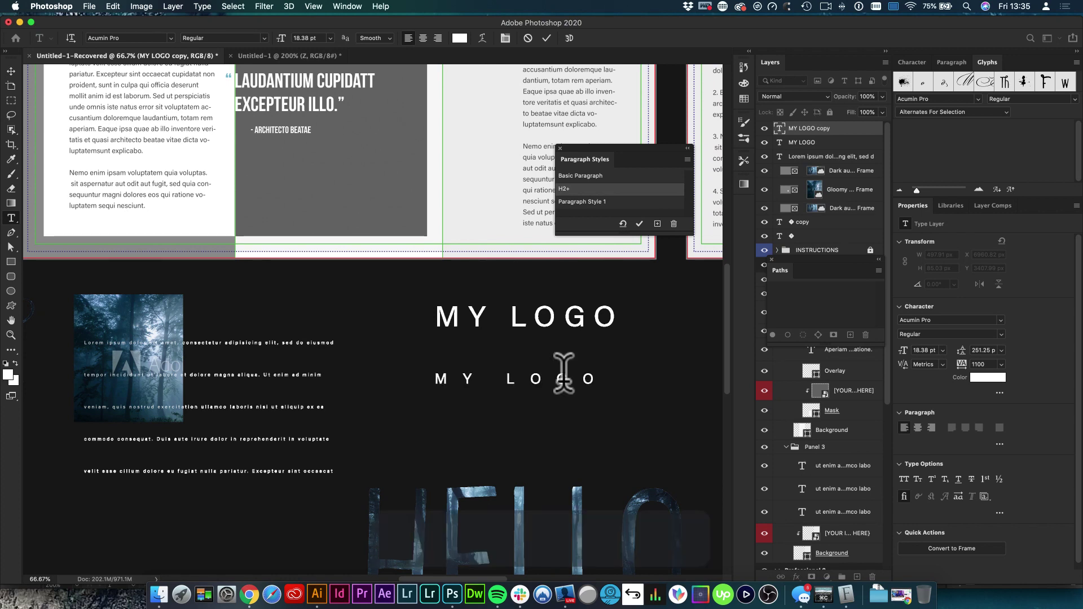
# Step: Nudge the lower MY LOGO text up about 161 px and 20 px right, closer beneath the larger MY LOGO
pyautogui.press('v')
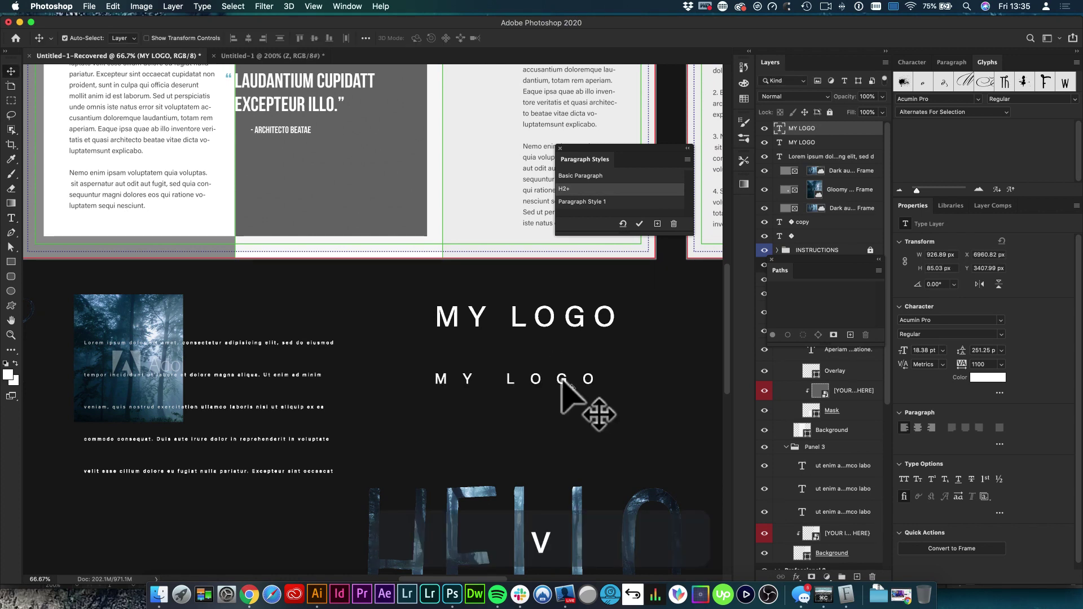
pyautogui.hotkey('shift', 'Up')
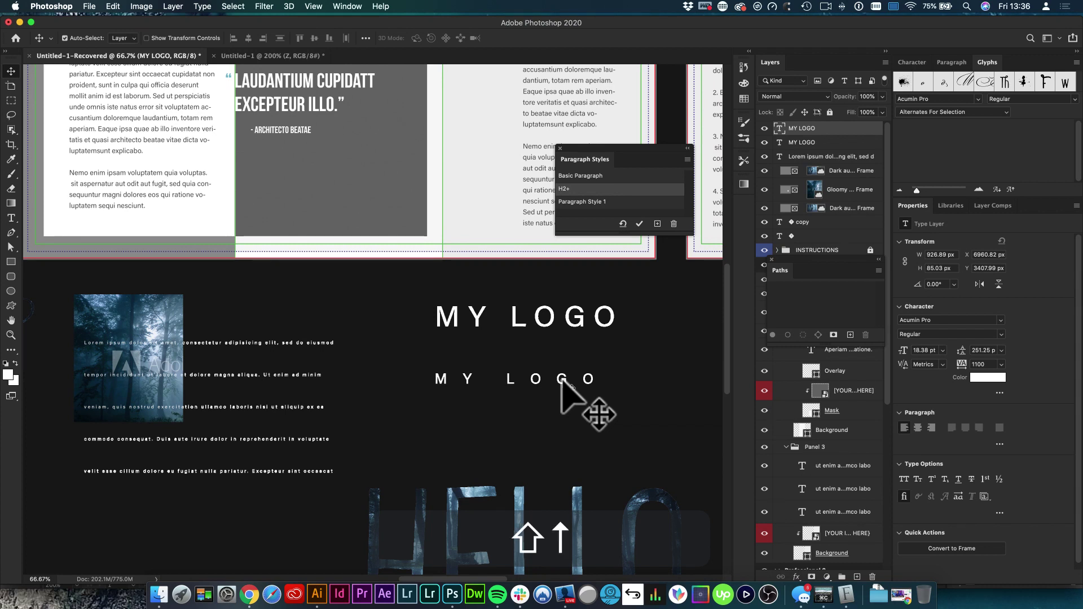
pyautogui.hotkey('shift', 'Up')
pyautogui.hotkey('shift', 'Up')
pyautogui.hotkey('shift', 'Up')
pyautogui.hotkey('shift', 'Up')
pyautogui.press('Up')
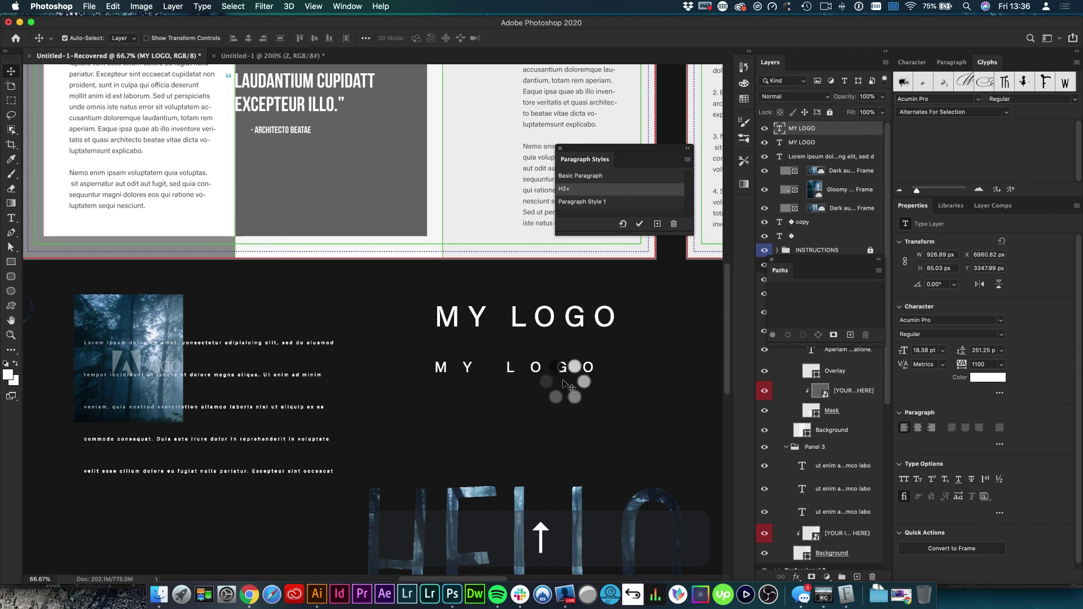
pyautogui.press('Up')
pyautogui.hotkey('shift', 'Up')
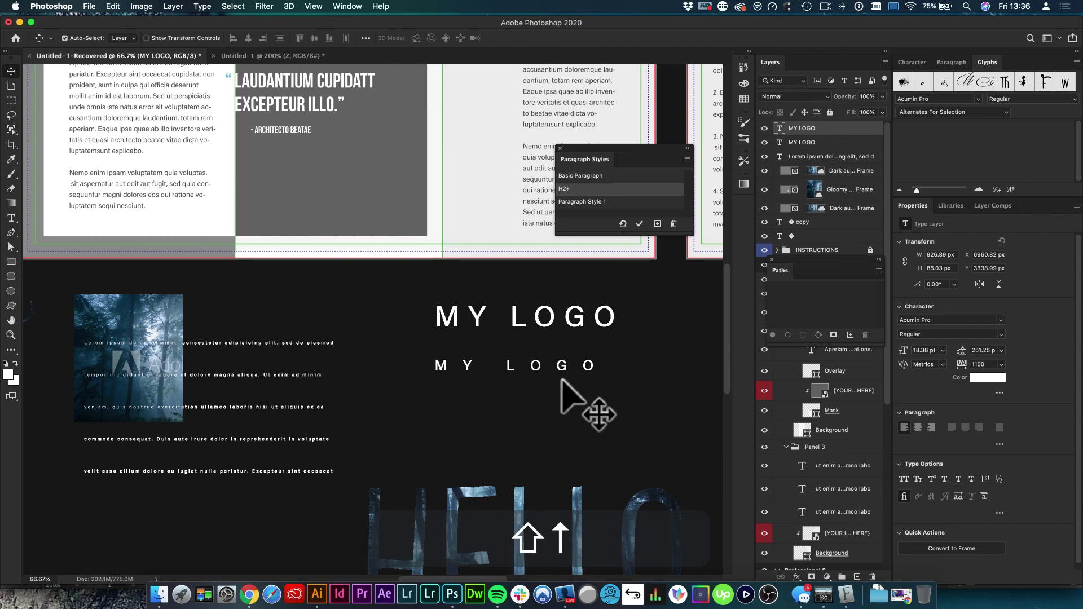
pyautogui.hotkey('shift', 'Up')
pyautogui.hotkey('shift', 'Up')
pyautogui.hotkey('shift', 'Up')
pyautogui.hotkey('shift', 'Up')
pyautogui.hotkey('shift', 'Up')
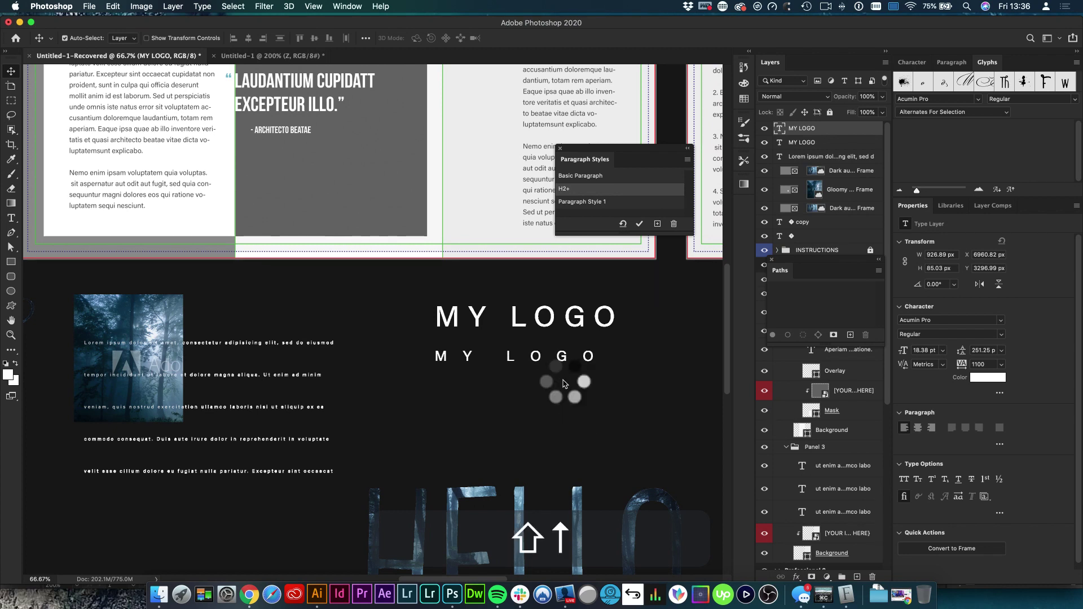
pyautogui.hotkey('shift', 'Right')
pyautogui.hotkey('shift', 'Up')
pyautogui.hotkey('shift', 'Right')
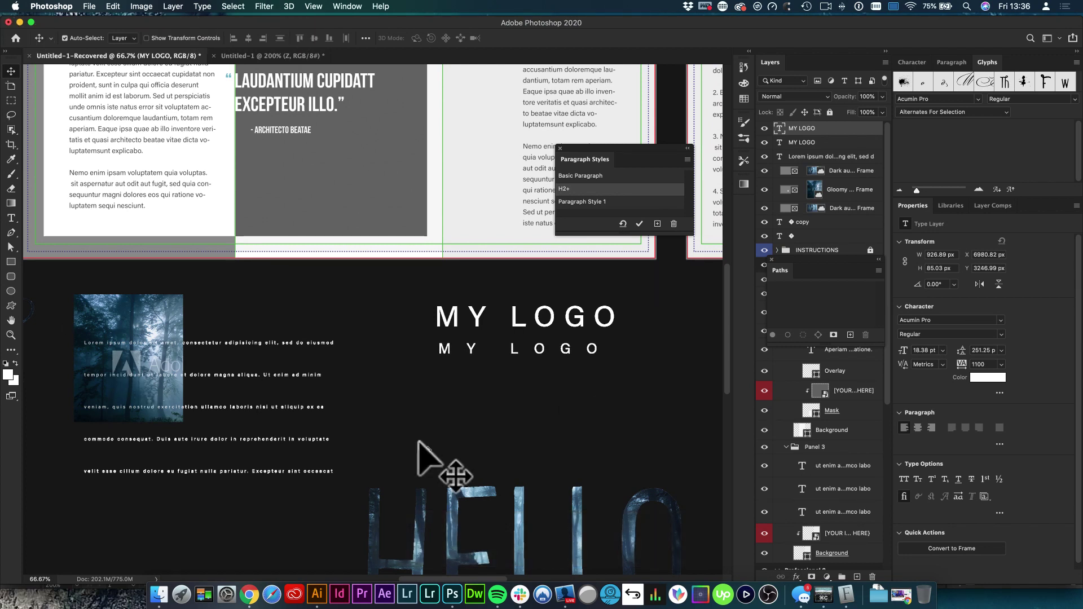
# Step: Select all the text of the lower MY LOGO, widen its tracking to 1500 and commit the edit
pyautogui.press('t')
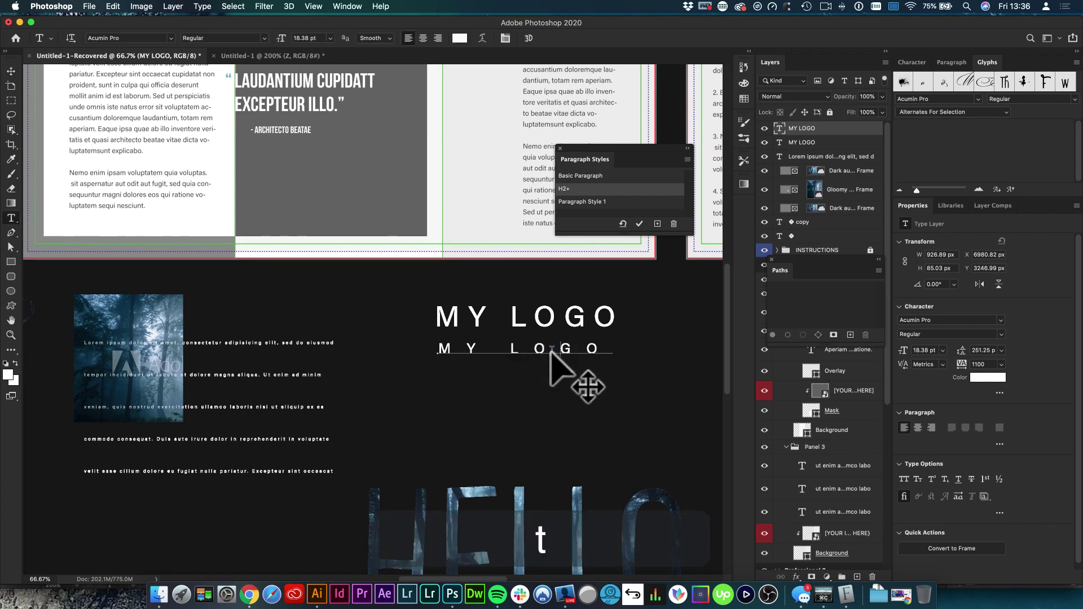
pyautogui.press('super+alt')
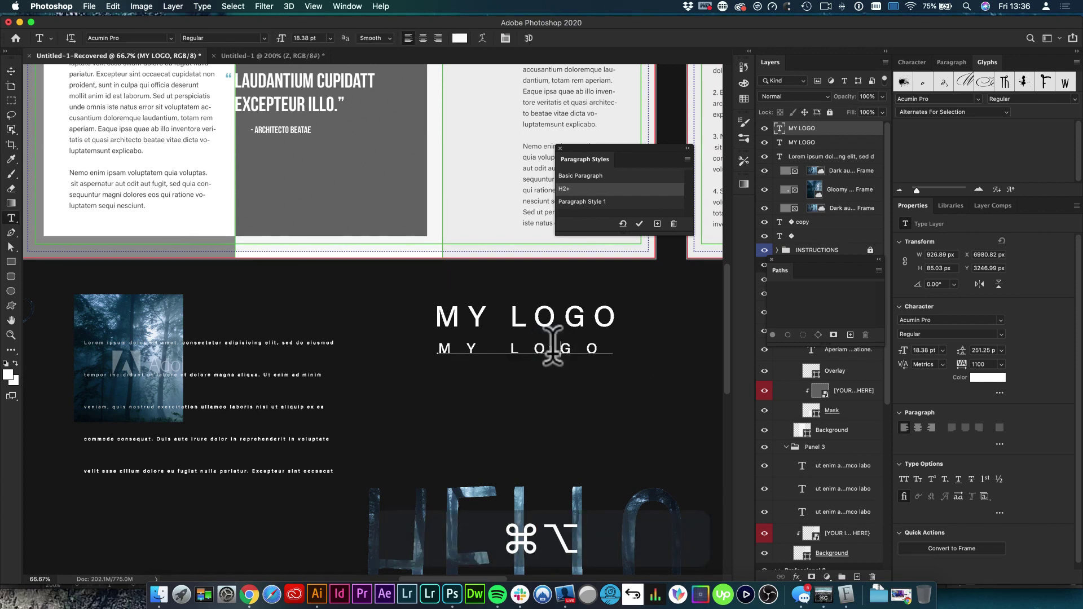
pyautogui.press('super+a')
pyautogui.press('alt+super+Right')
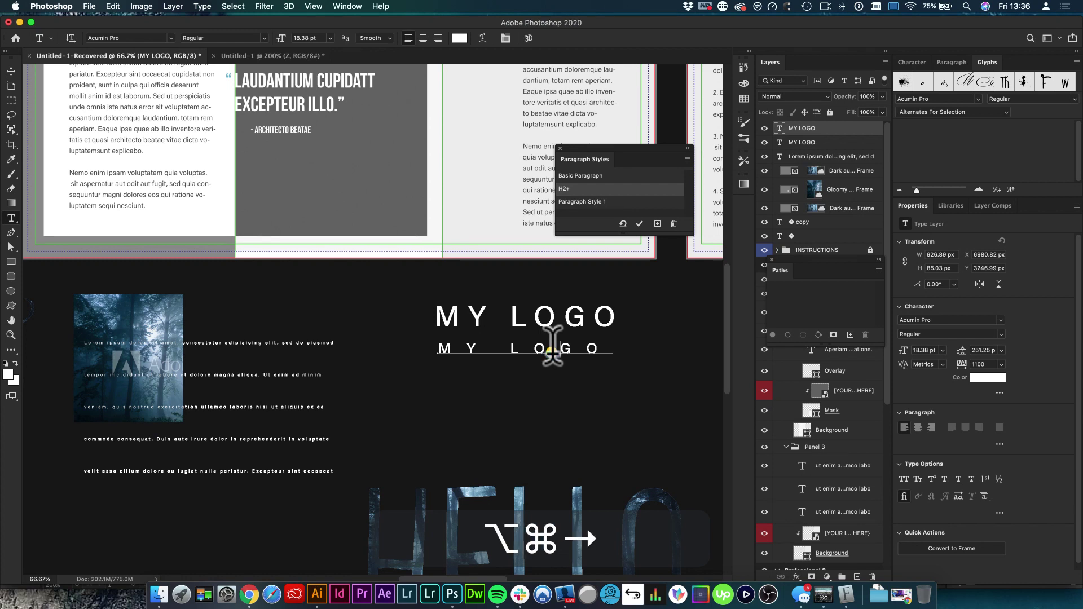
pyautogui.click(552, 344)
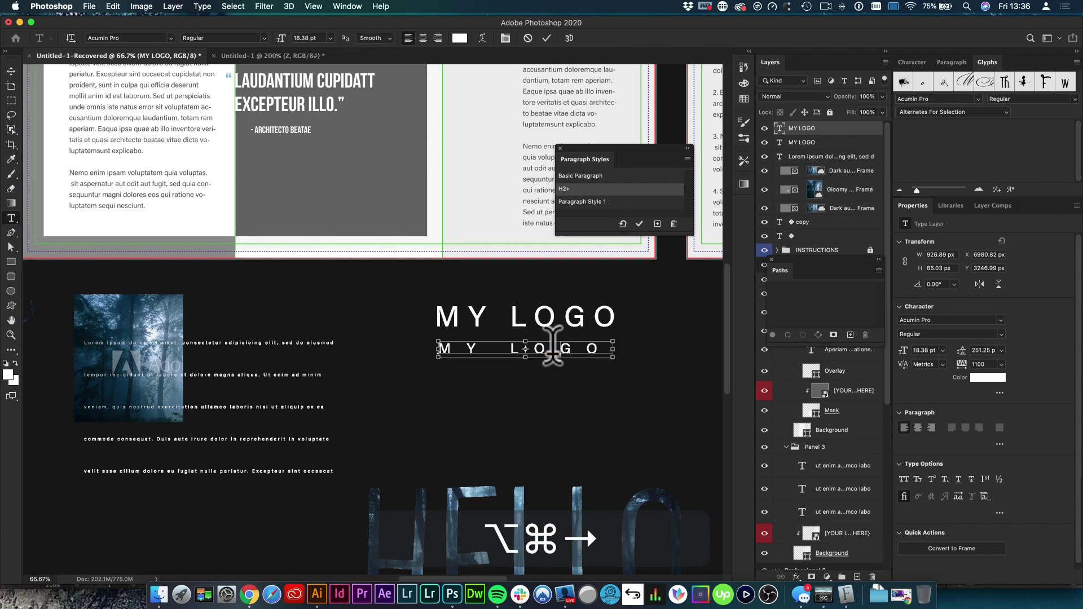
pyautogui.tripleClick(552, 344)
pyautogui.press('alt+super+Right')
pyautogui.press('alt+super+Right')
pyautogui.press('alt+super+Right')
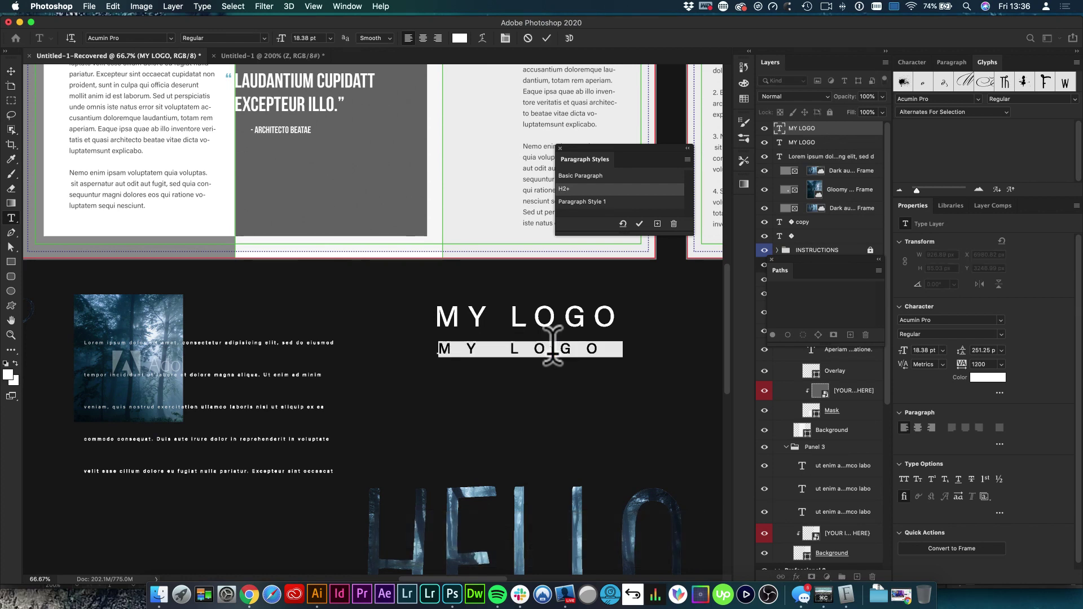
pyautogui.press('super+Return')
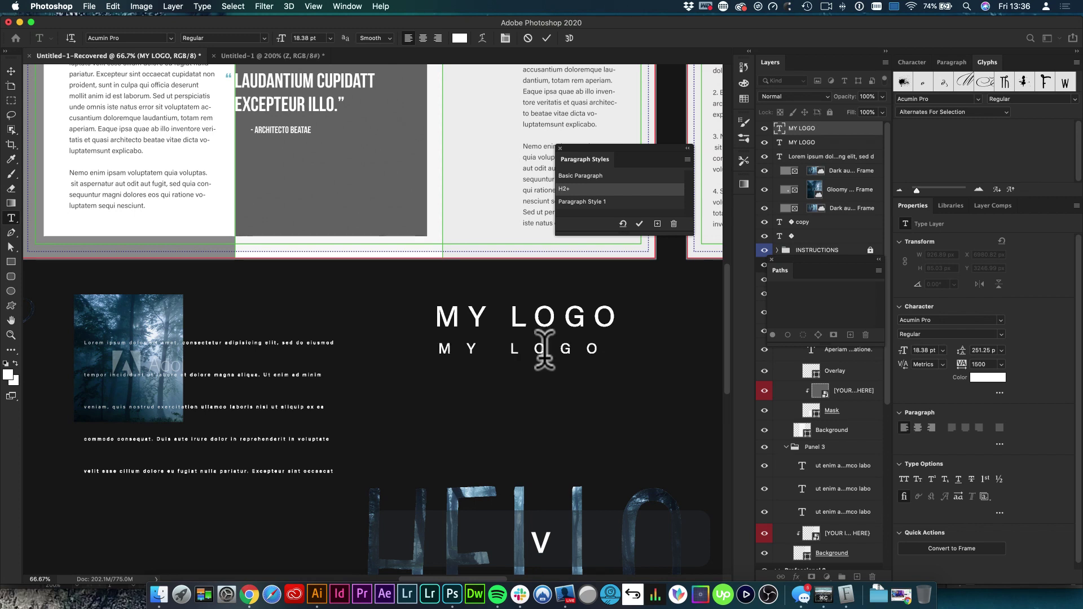
pyautogui.press('super+t')
pyautogui.press('super+y')
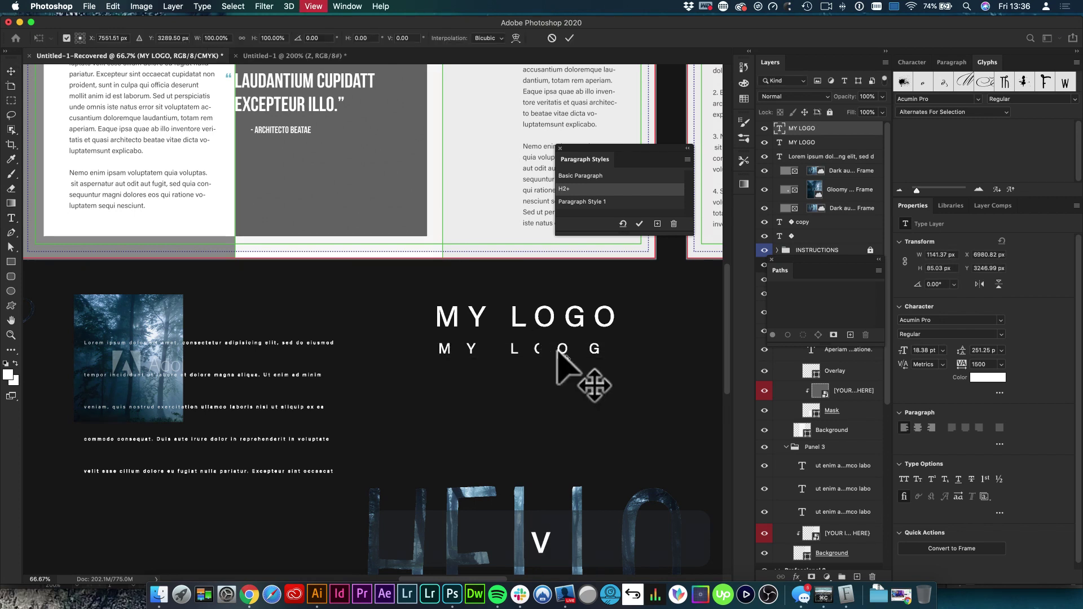
pyautogui.press('Return')
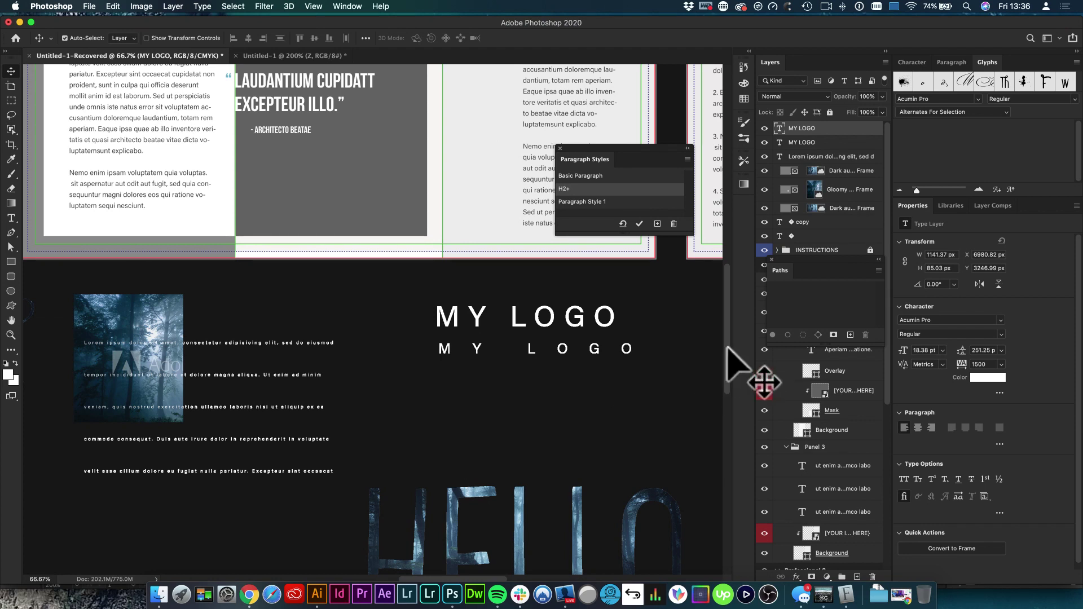
# Step: Rasterize the type layer of the larger MY LOGO
pyautogui.rightClick(801, 142)
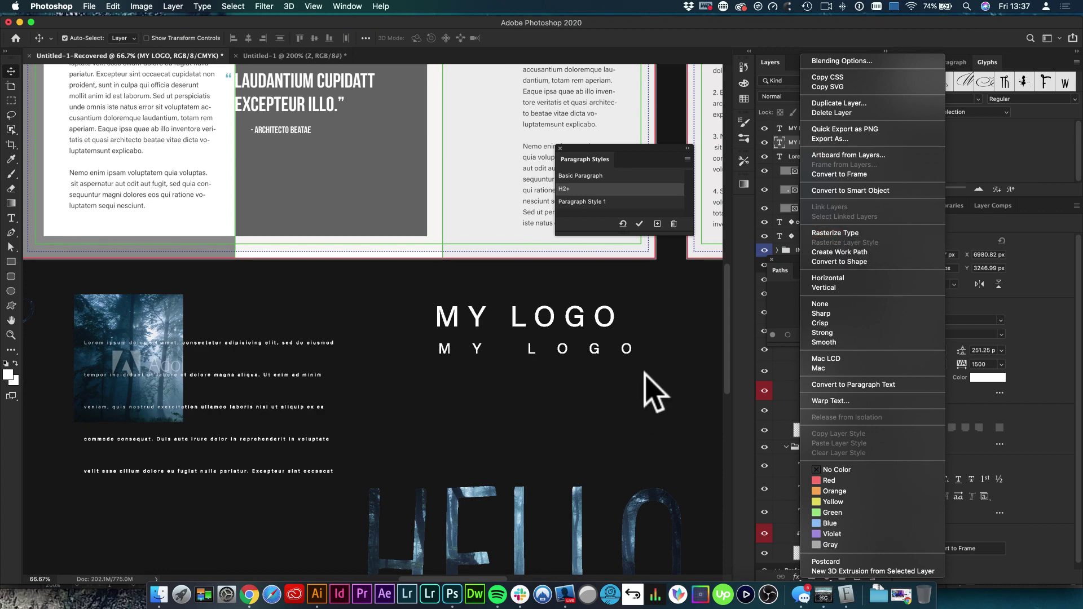
pyautogui.click(624, 396)
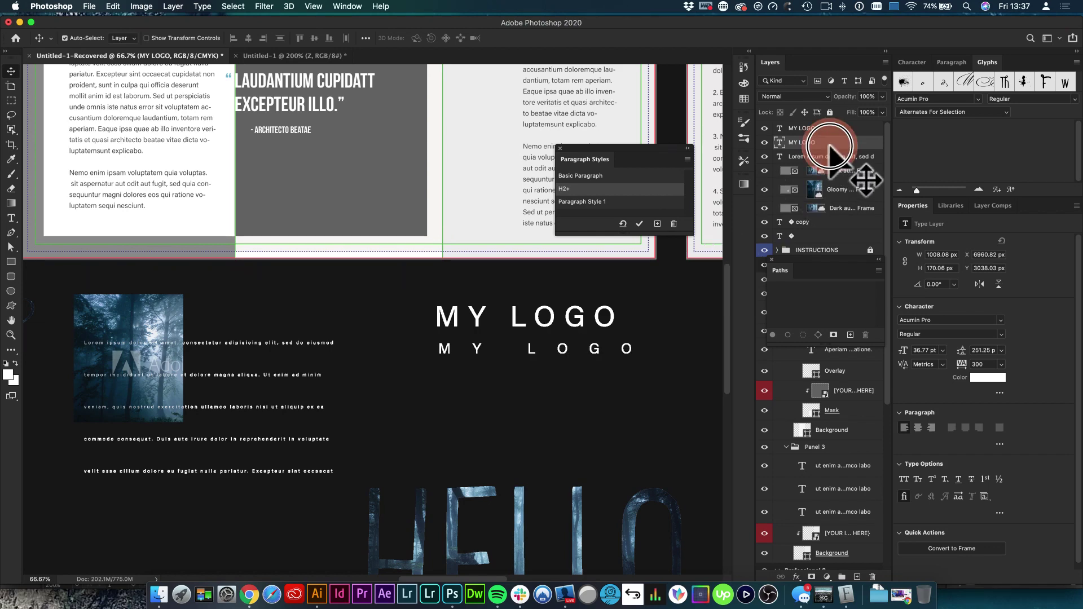
pyautogui.rightClick(831, 144)
pyautogui.click(859, 237)
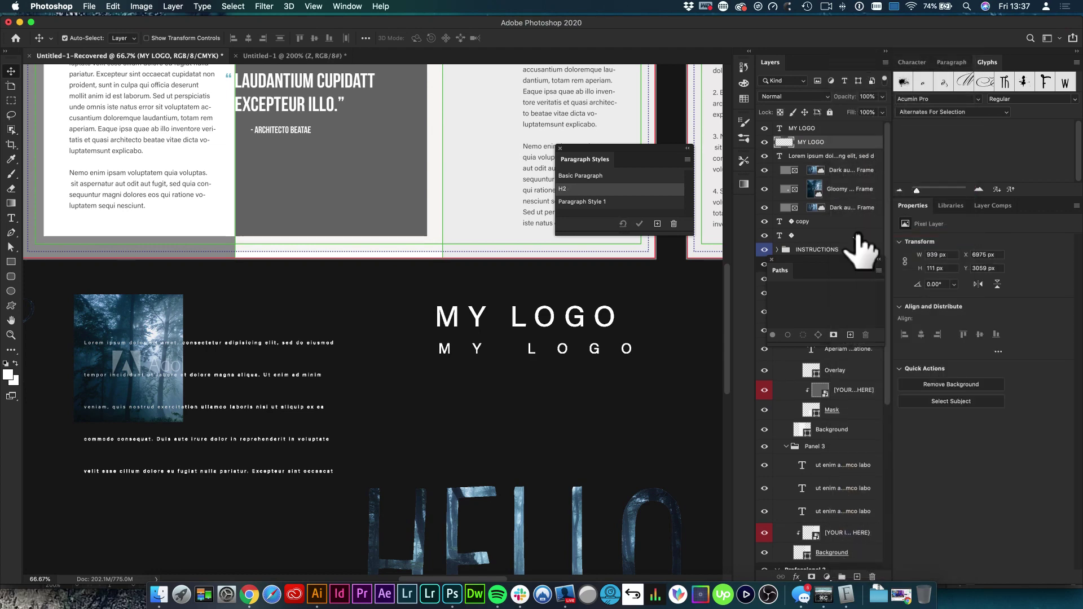
# Step: Apply a Gaussian Blur with a radius of 23.3 pixels to the rasterized MY LOGO layer
pyautogui.click(265, 5)
pyautogui.moveTo(288, 140)
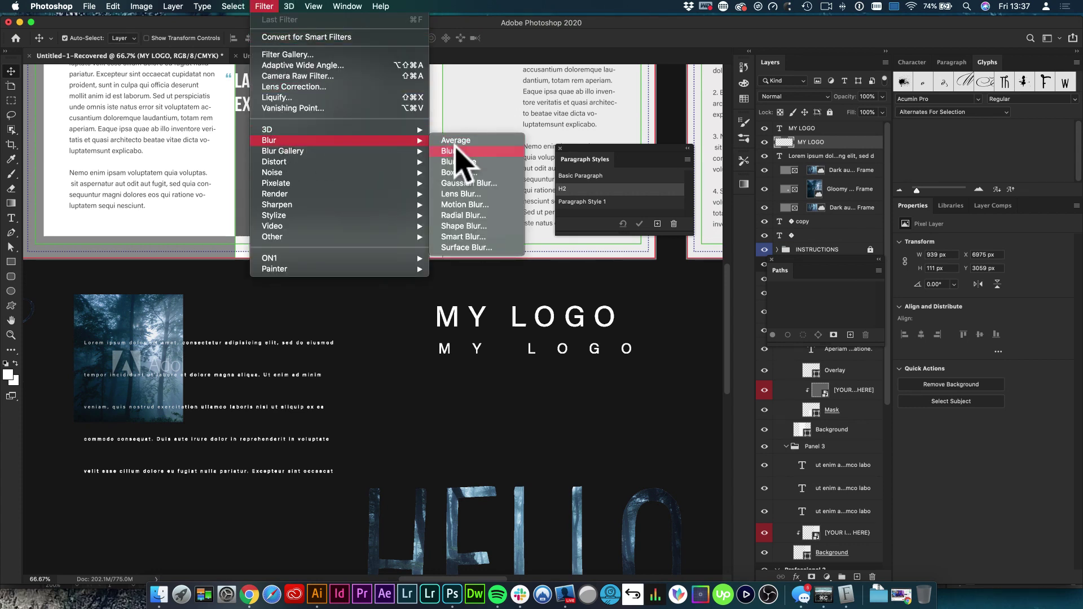
pyautogui.click(472, 183)
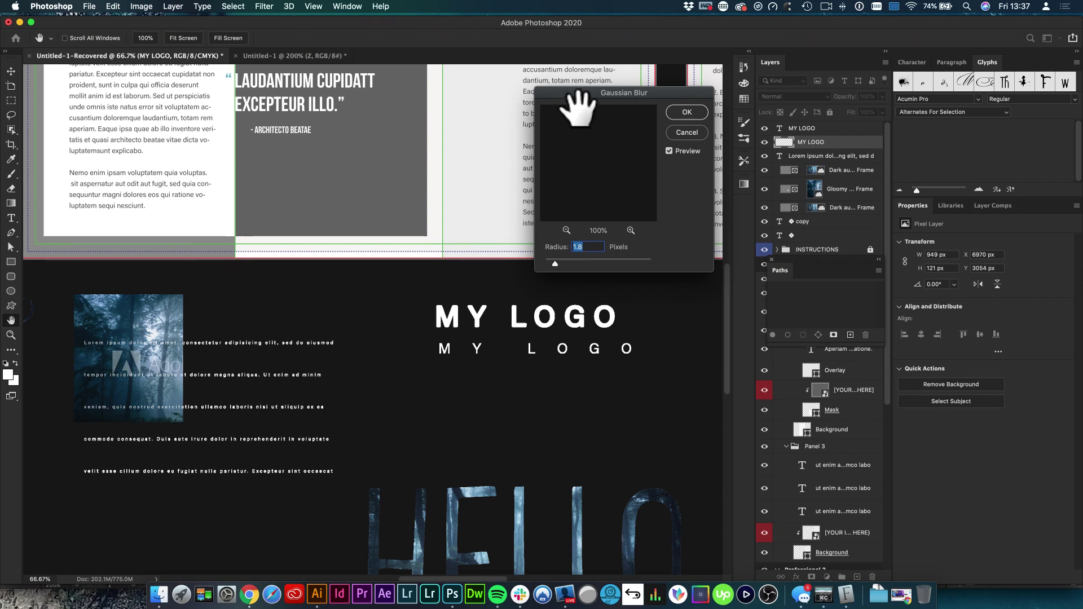
pyautogui.moveTo(558, 93); pyautogui.dragTo(258, 144)
pyautogui.moveTo(254, 312); pyautogui.dragTo(293, 315)
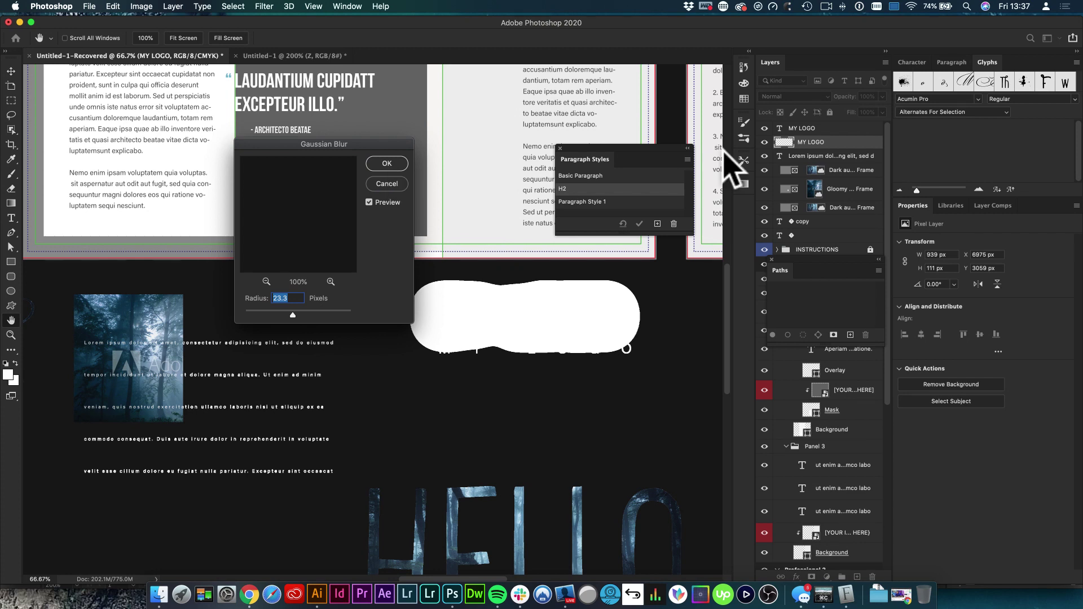
pyautogui.click(386, 163)
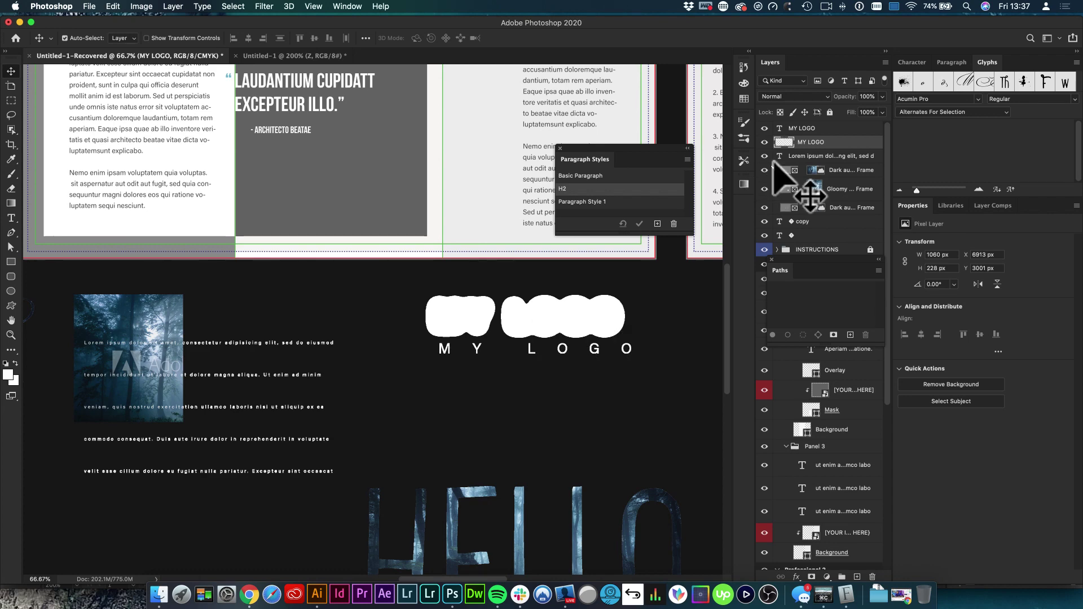
# Step: Compare the layer commands offered for the rasterized MY LOGO layer with those for the Lorem ipsum type layer
pyautogui.rightClick(836, 141)
pyautogui.click(887, 323)
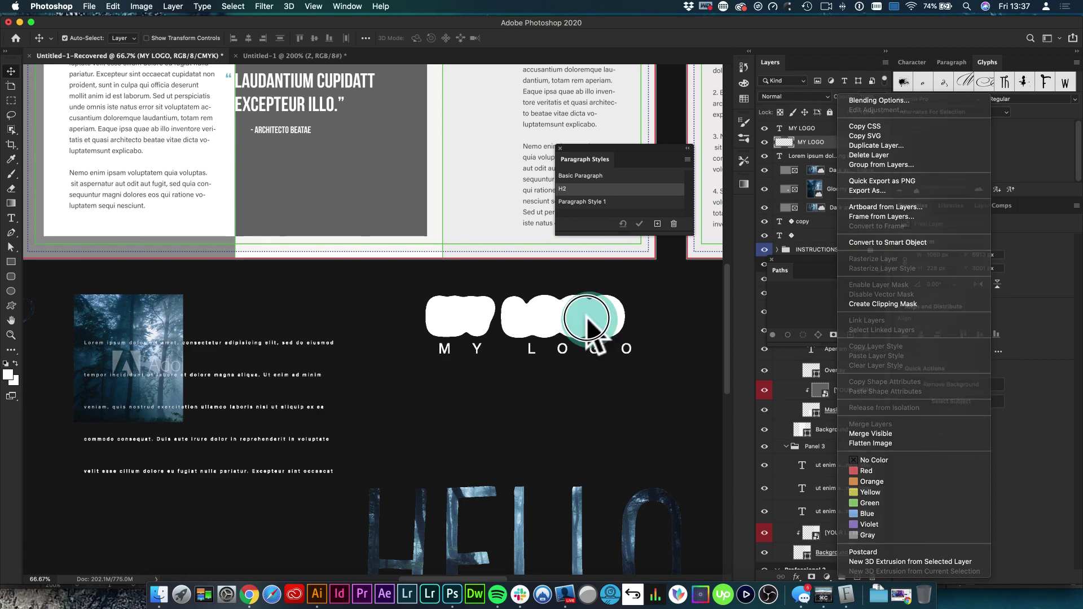
pyautogui.click(528, 290)
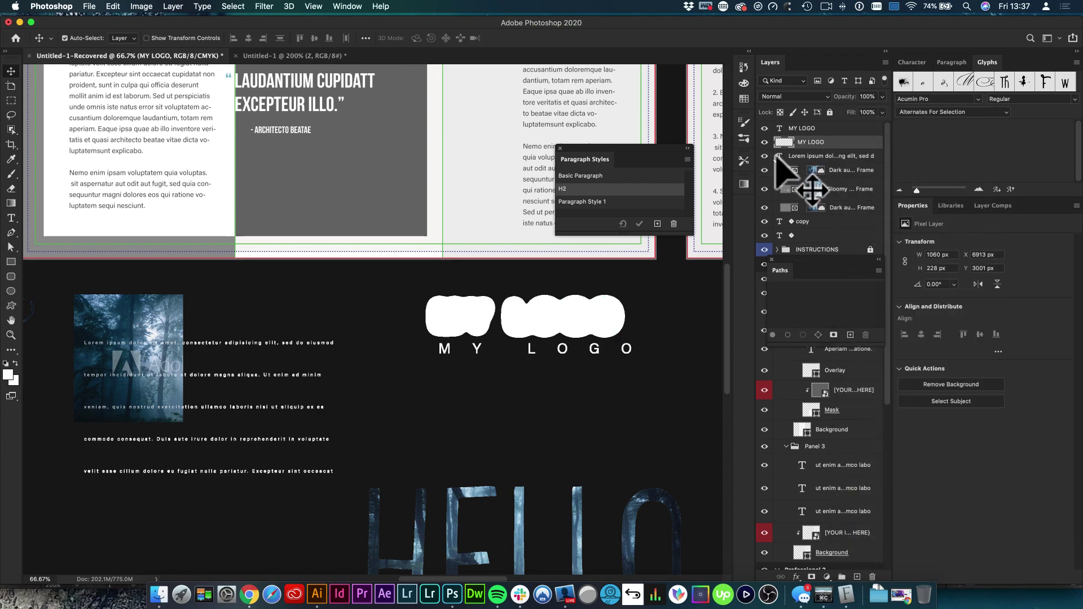
pyautogui.rightClick(812, 129)
pyautogui.click(798, 133)
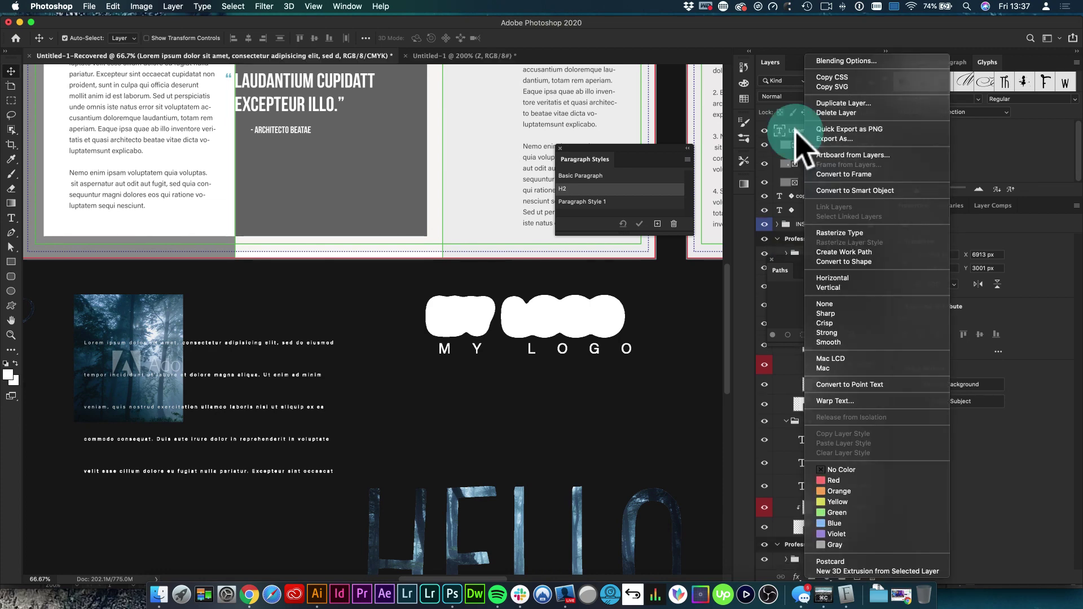
pyautogui.rightClick(804, 141)
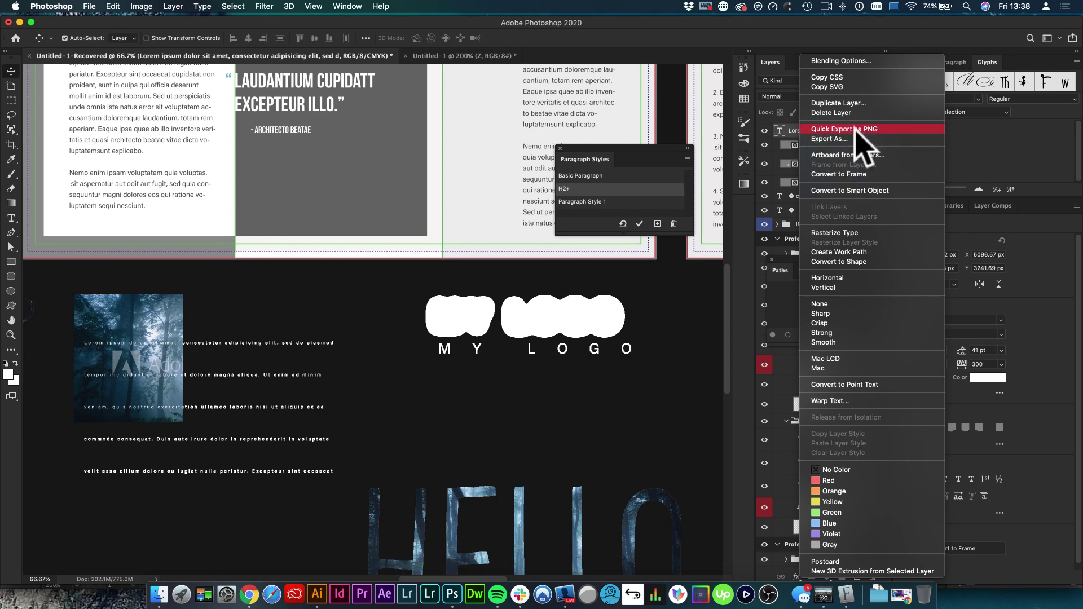
pyautogui.click(998, 141)
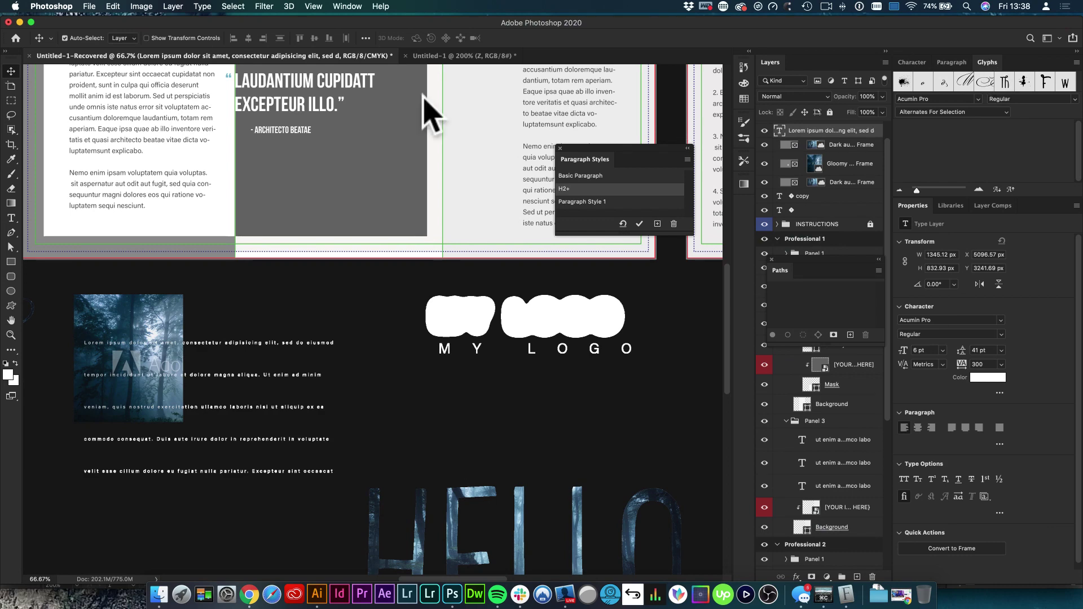
# Step: Review the available type commands and text panels, and leave no layer selected
pyautogui.click(203, 7)
pyautogui.click(203, 7)
pyautogui.moveTo(226, 37)
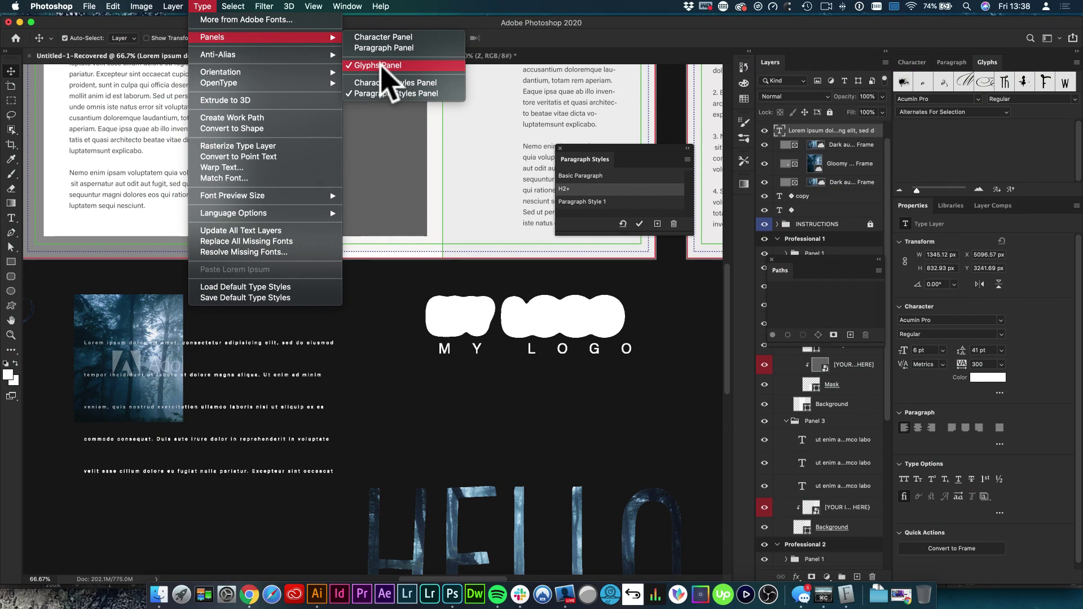
pyautogui.click(542, 377)
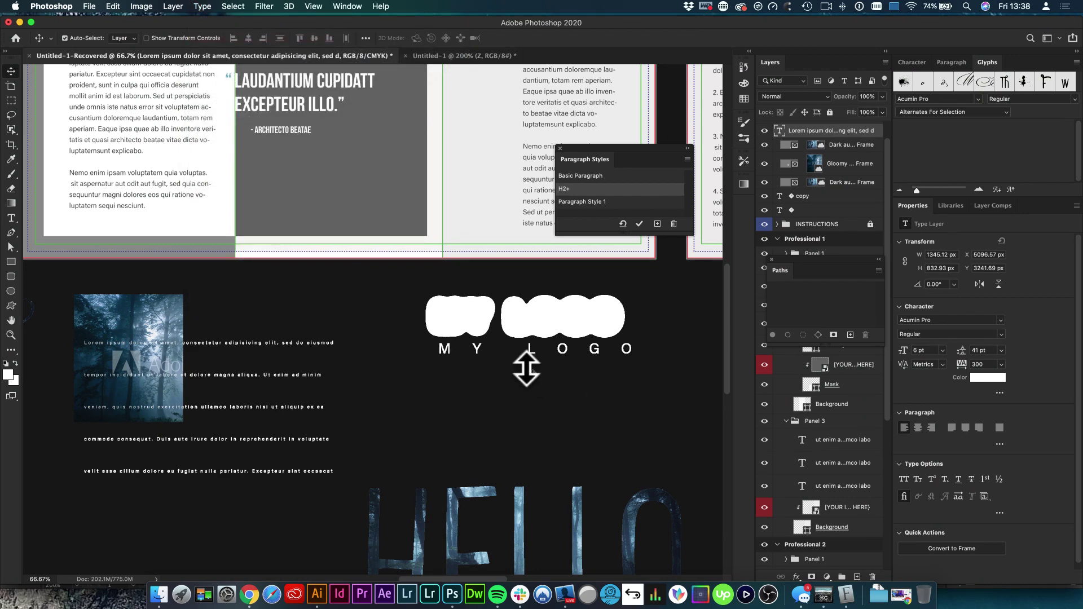
pyautogui.click(479, 391)
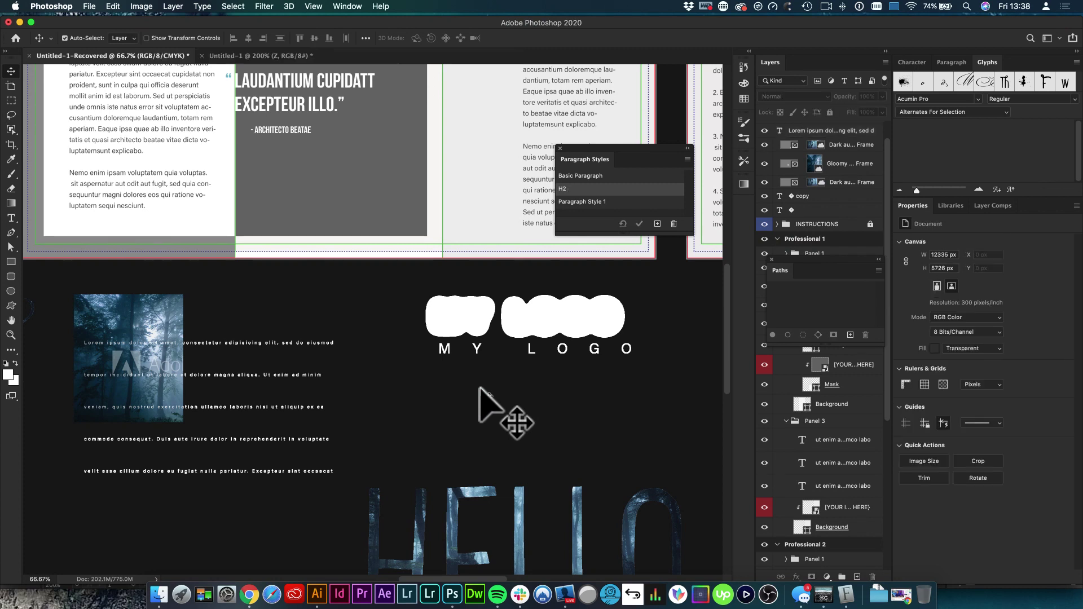